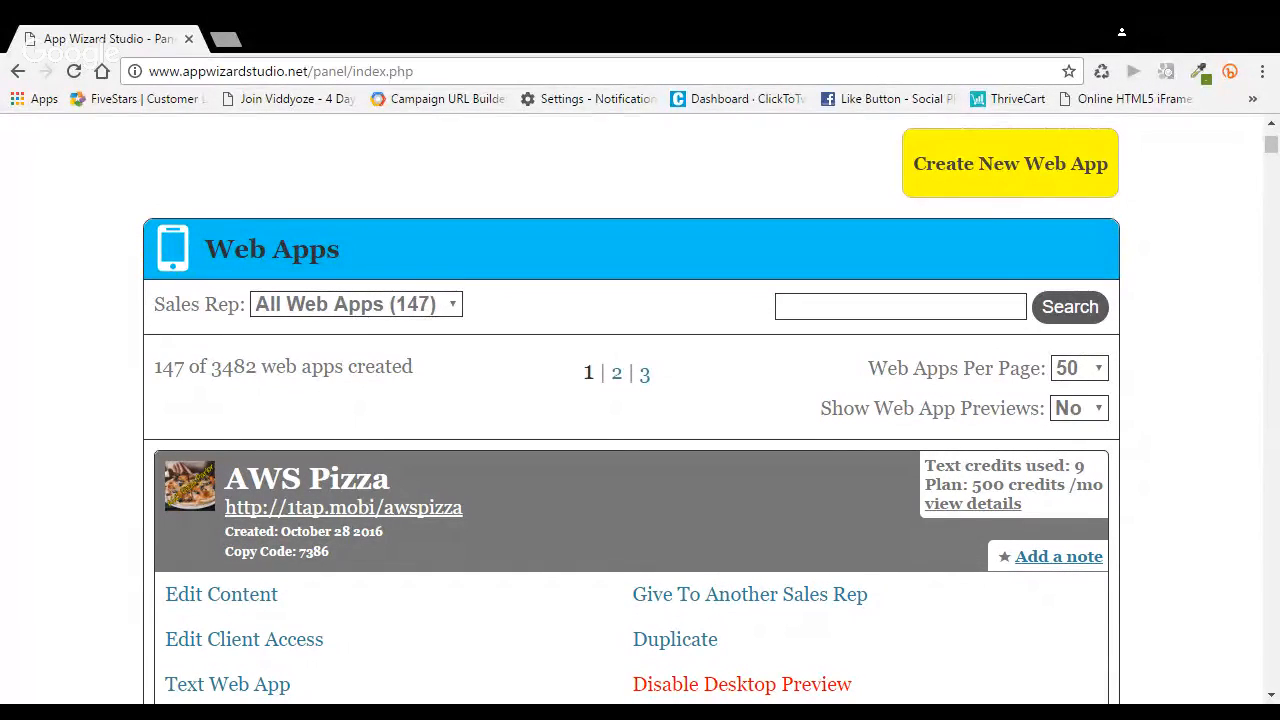
Open the AWS Pizza web app for content editing from the Web Apps list
scroll(631, 405, down, 1)
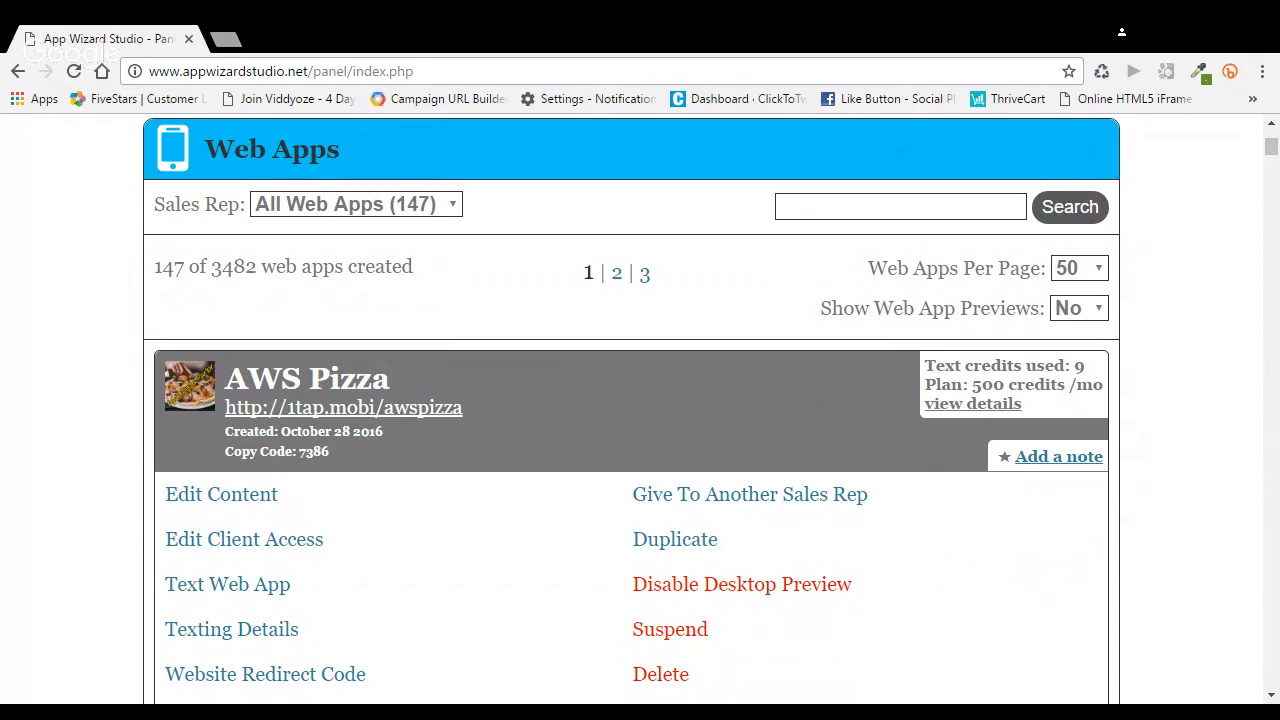
scroll(640, 400, up, 1)
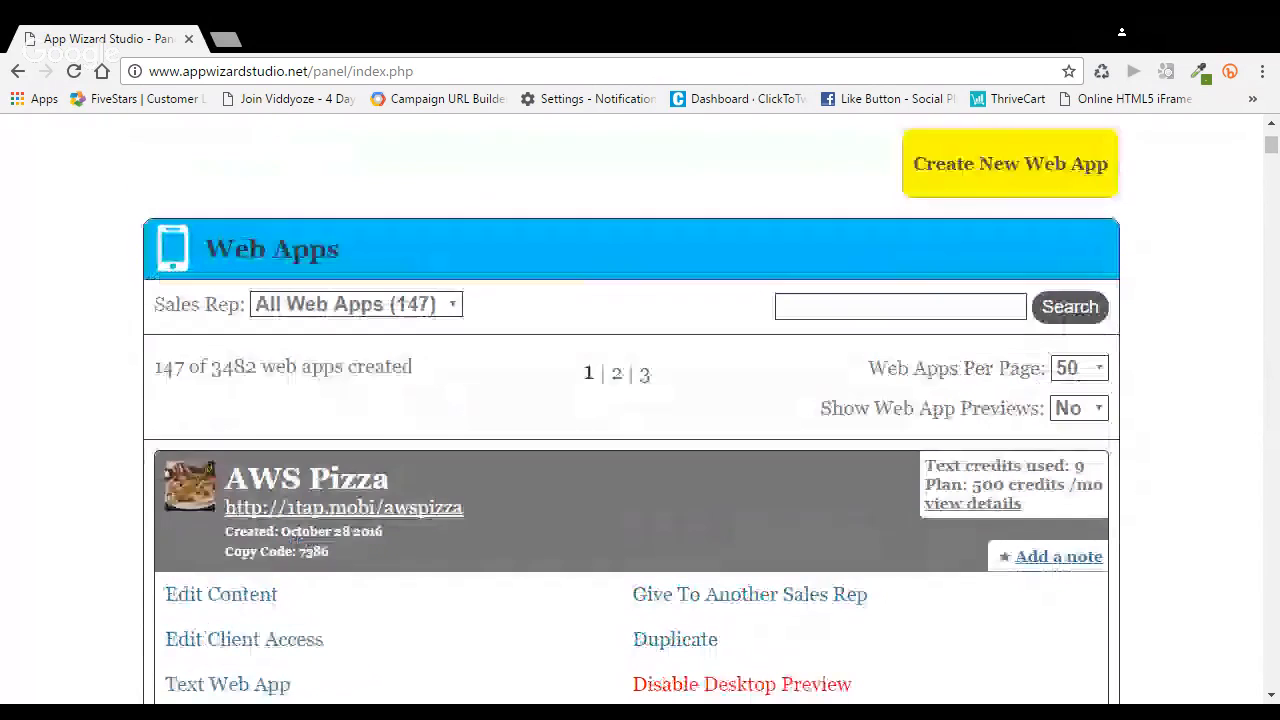
scroll(640, 400, down, 2)
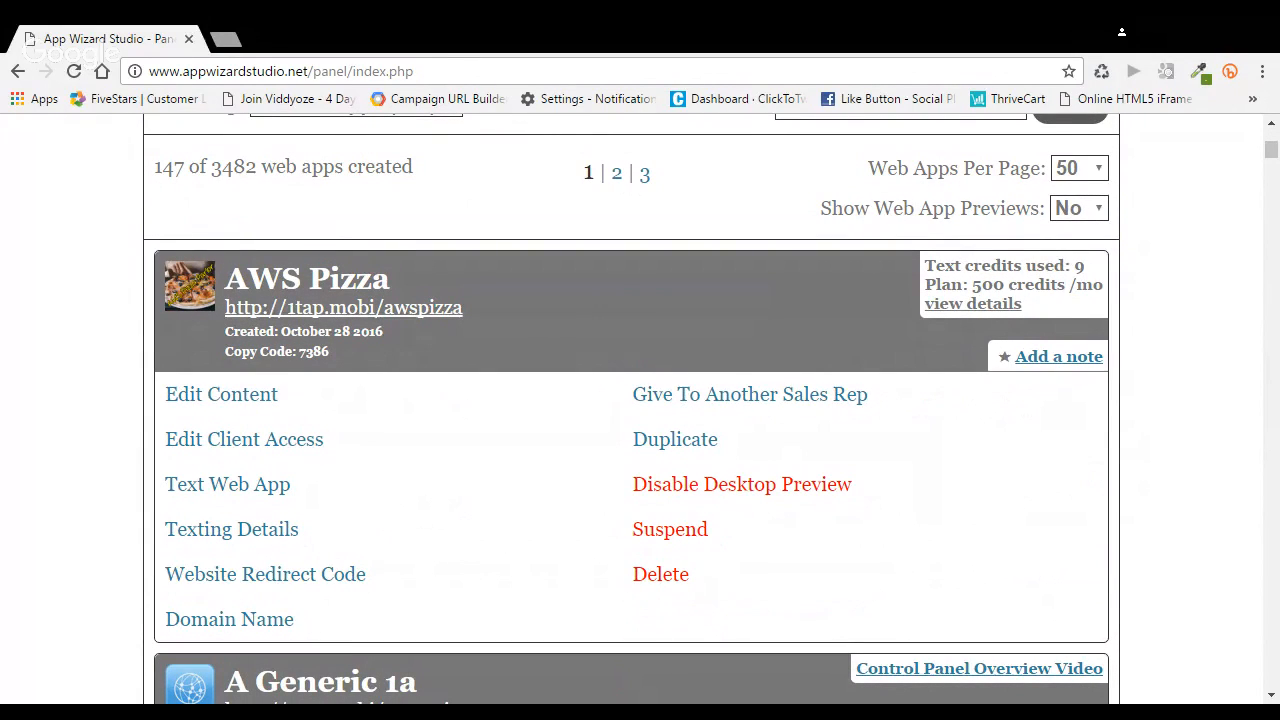
click(300, 401)
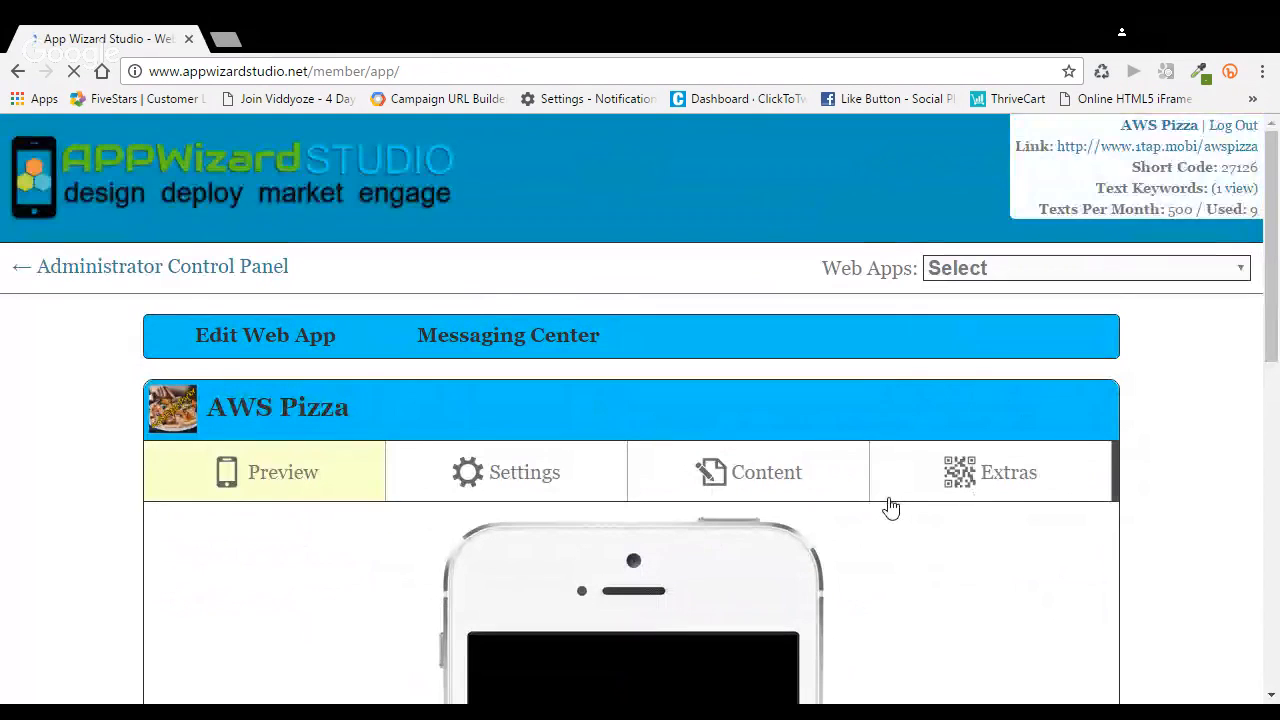
Examine the AWS Pizza app's phone preview from top to bottom
scroll(891, 508, down, 3)
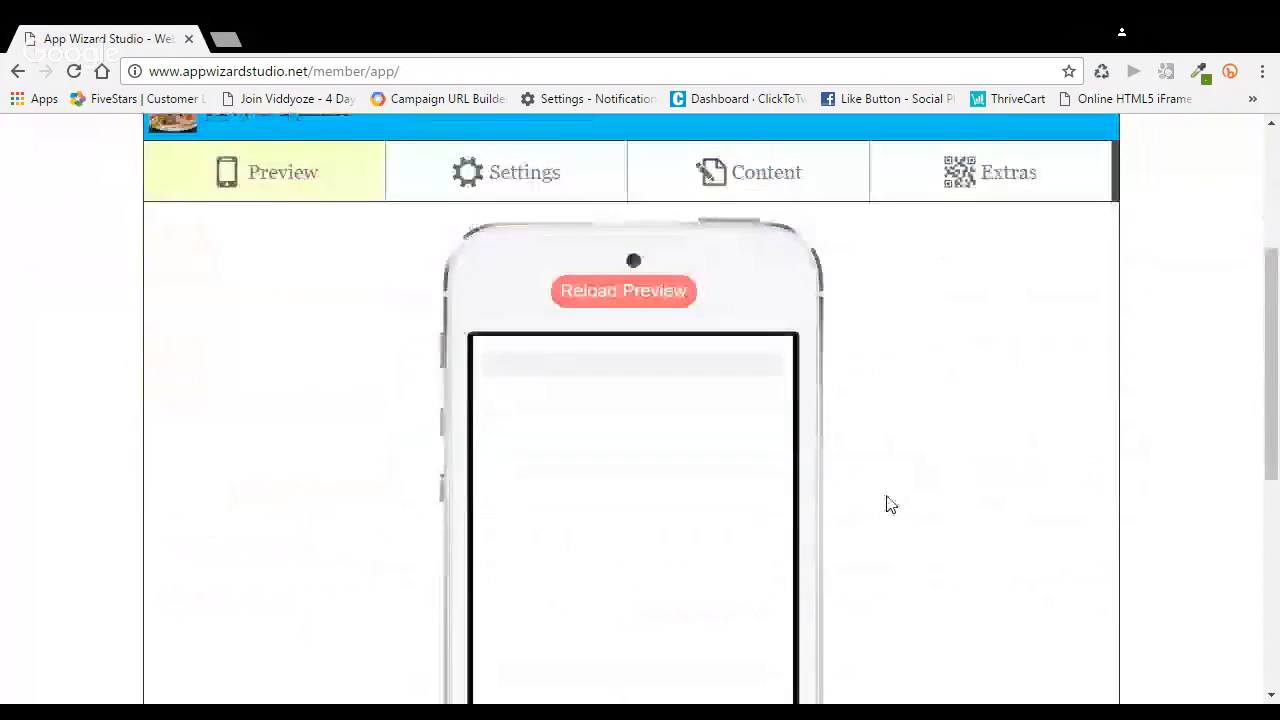
scroll(891, 505, down, 1)
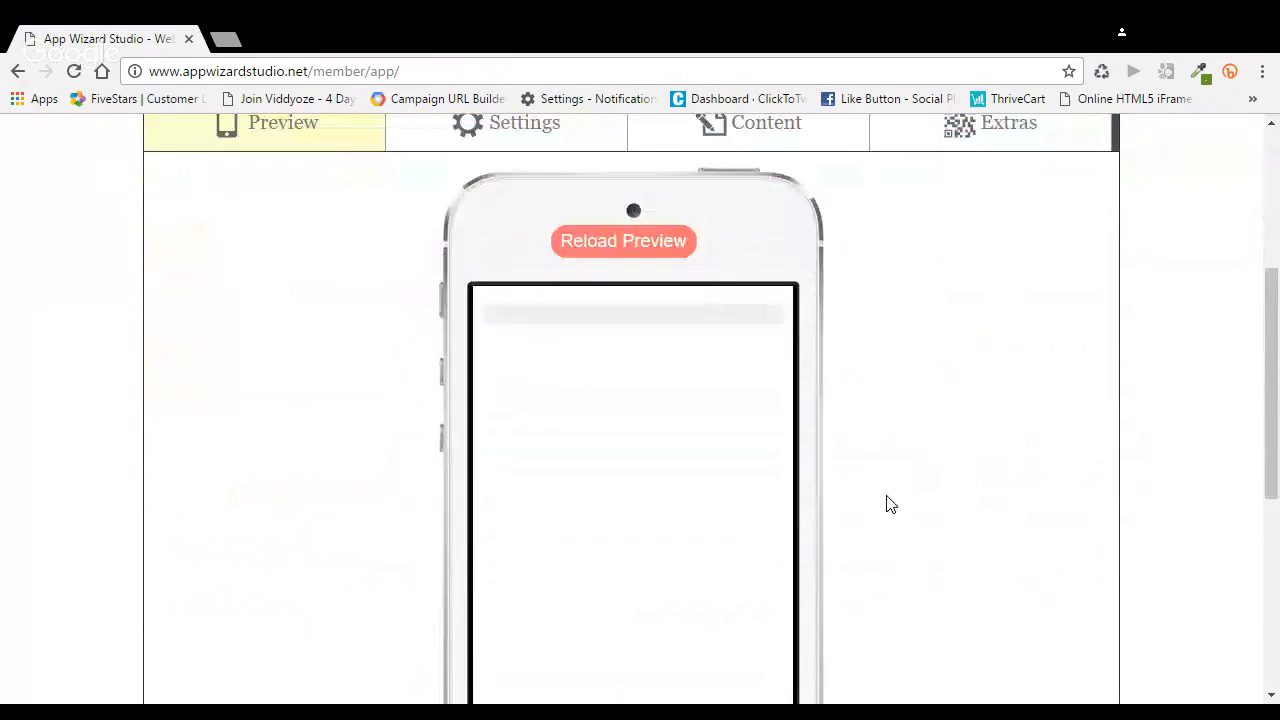
scroll(891, 505, down, 2)
scroll(891, 501, down, 1)
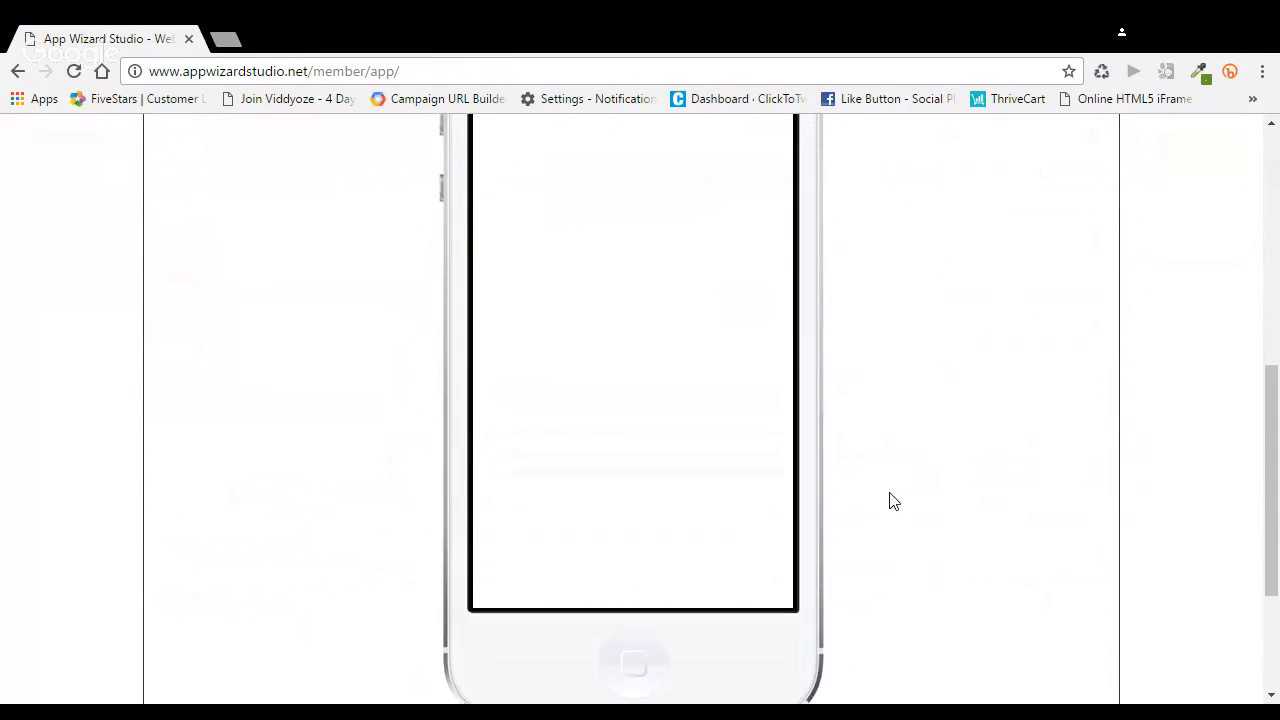
scroll(893, 501, down, 1)
scroll(891, 501, up, 2)
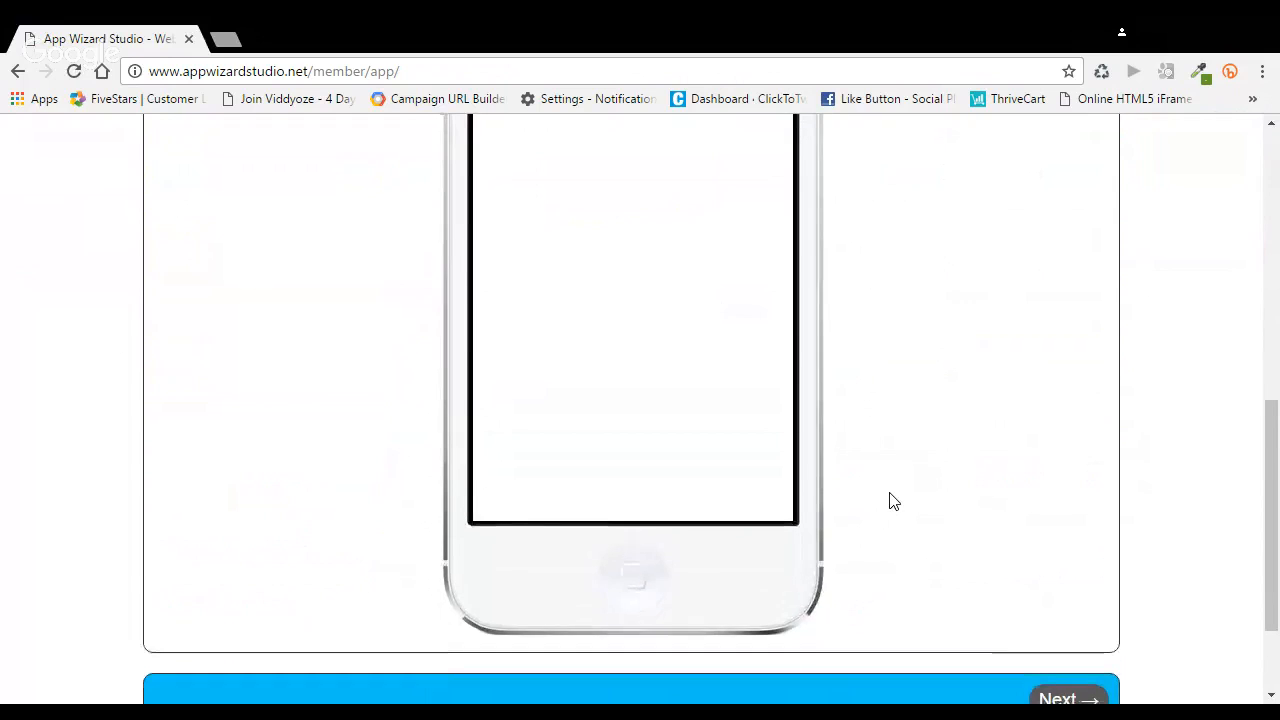
scroll(931, 501, up, 1)
scroll(931, 501, up, 1)
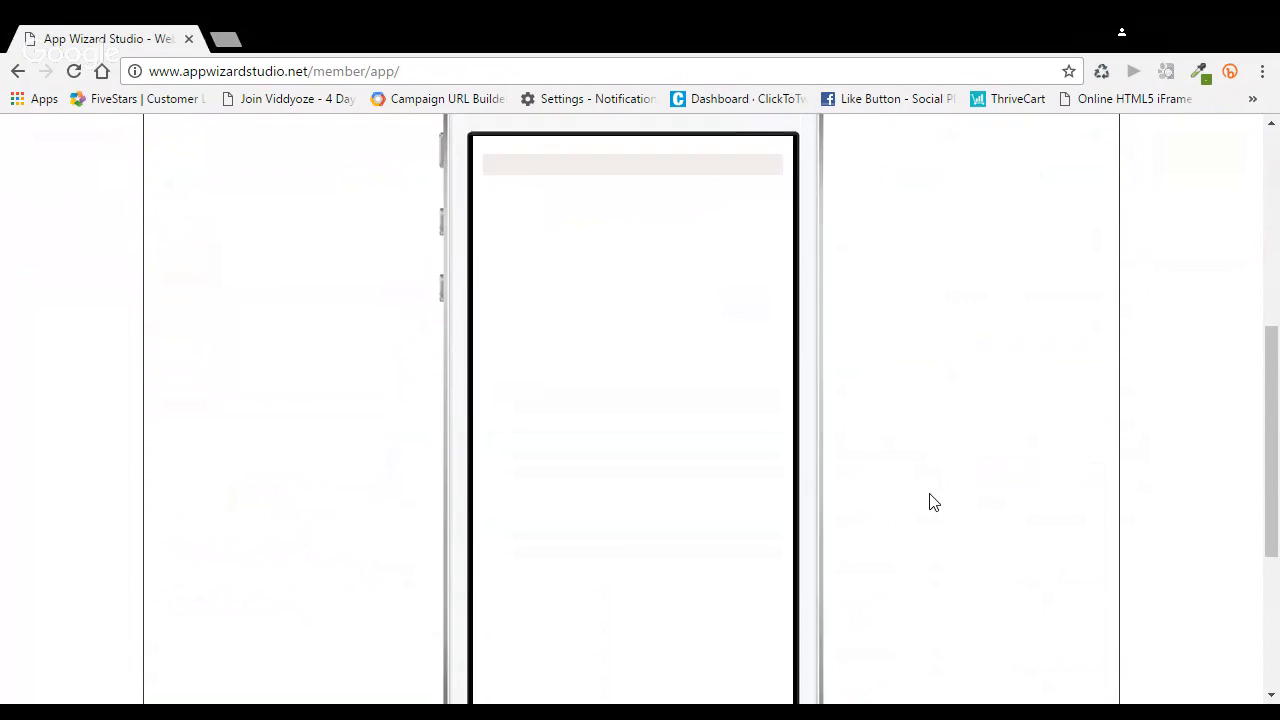
scroll(931, 501, up, 2)
scroll(933, 502, up, 1)
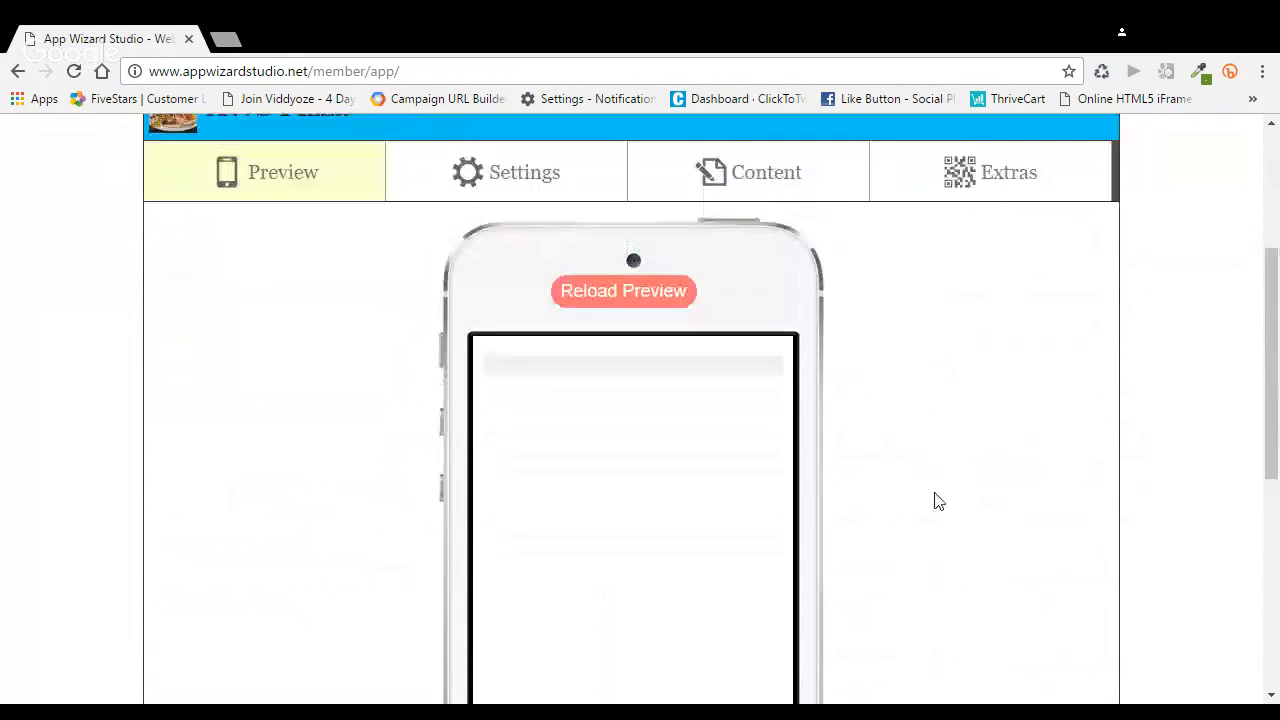
Switch the browser to full screen, keeping the AWS Pizza phone preview in view
drag(1276, 335, 1277, 404)
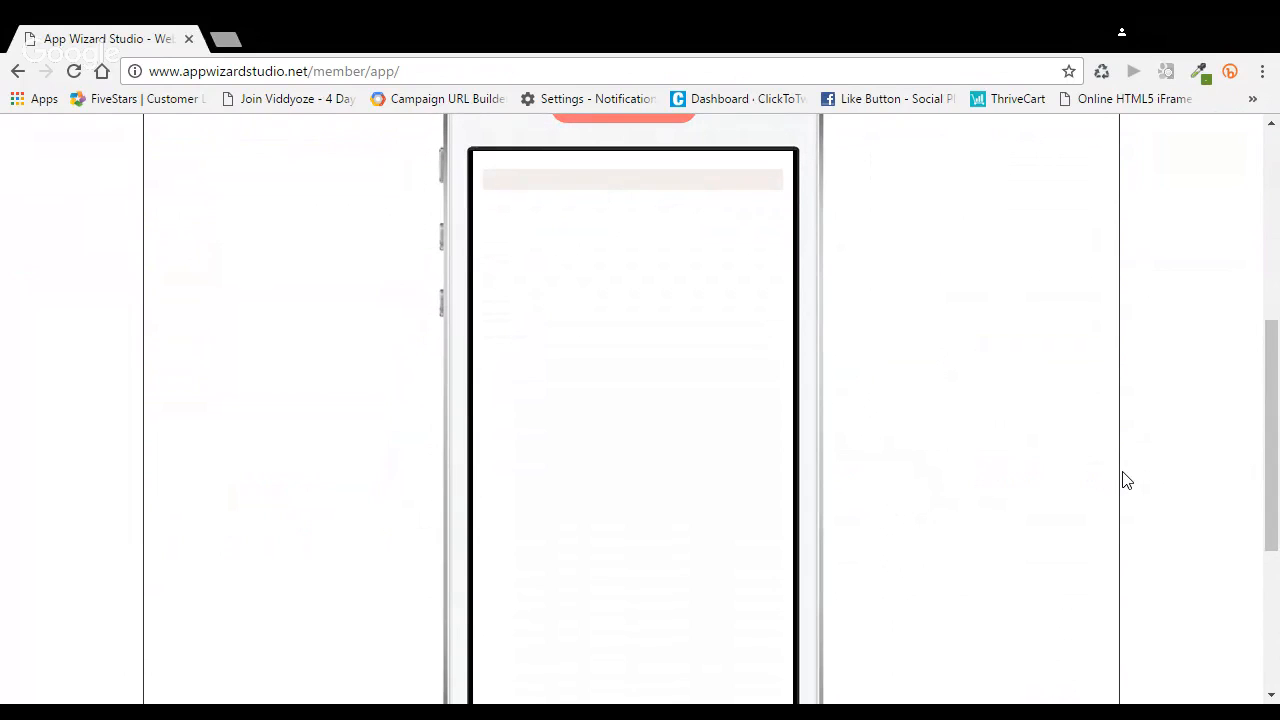
key(F11)
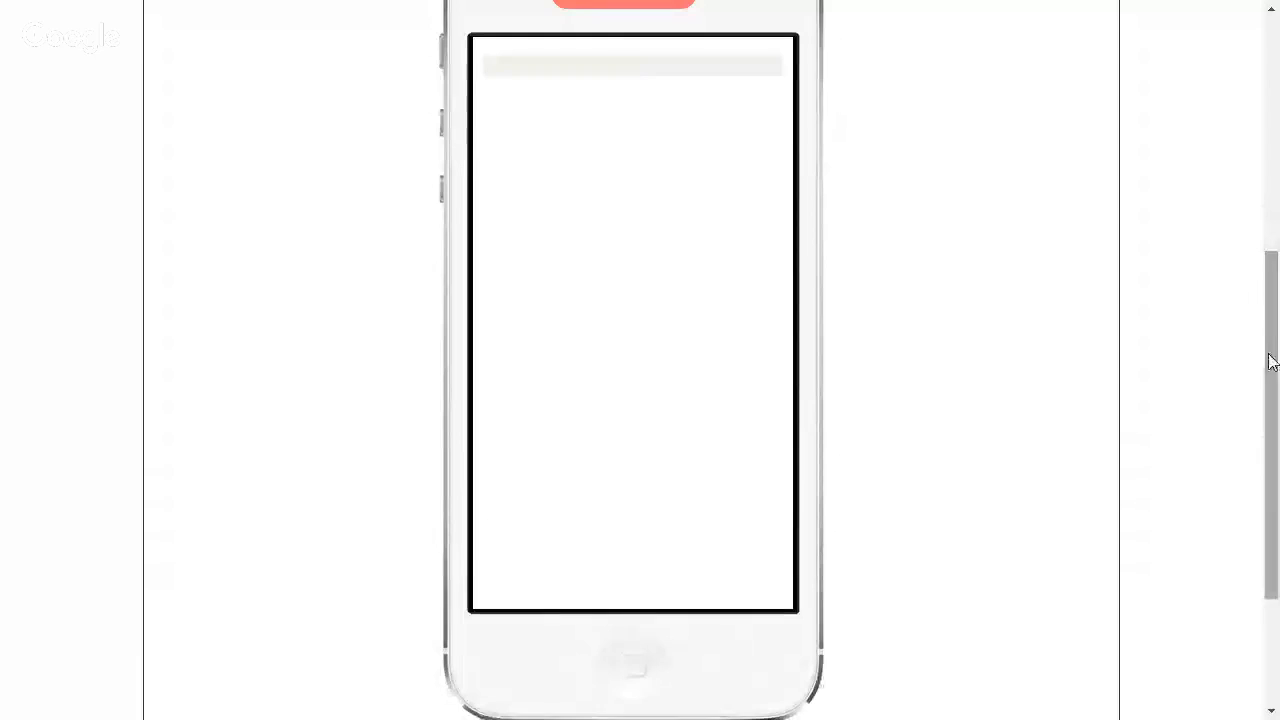
drag(1269, 357, 1275, 245)
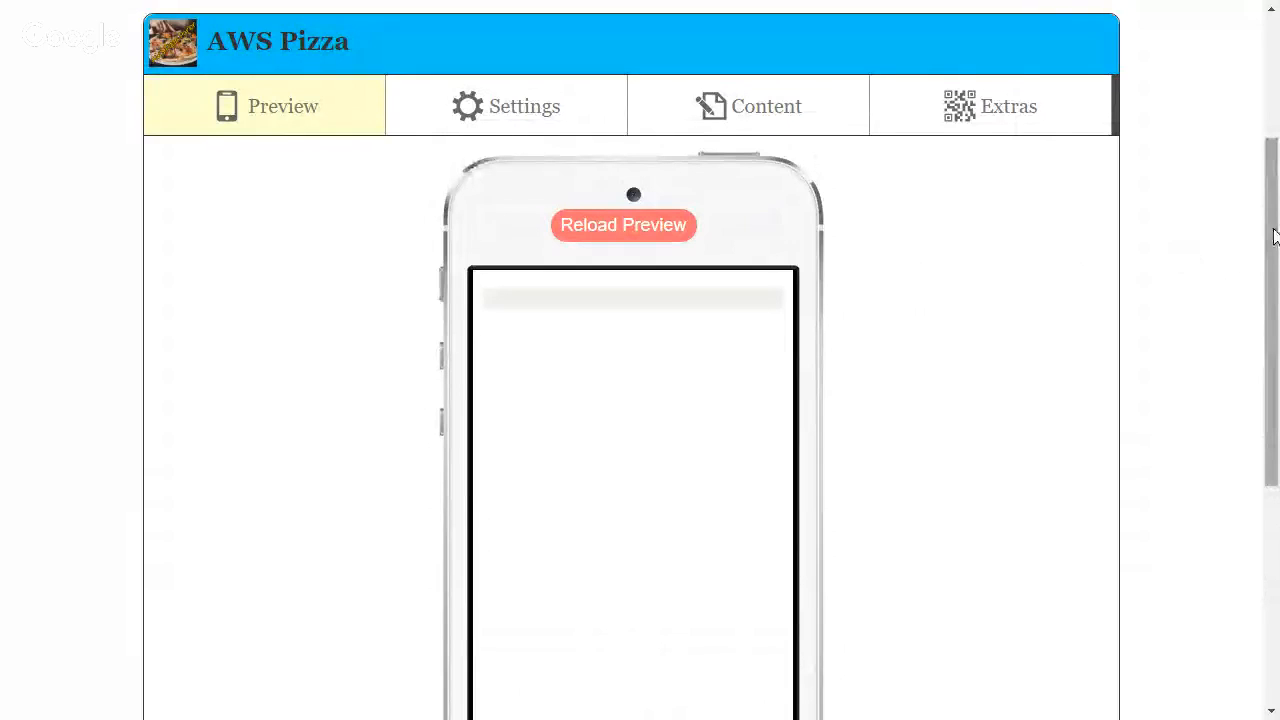
drag(1272, 238, 1273, 248)
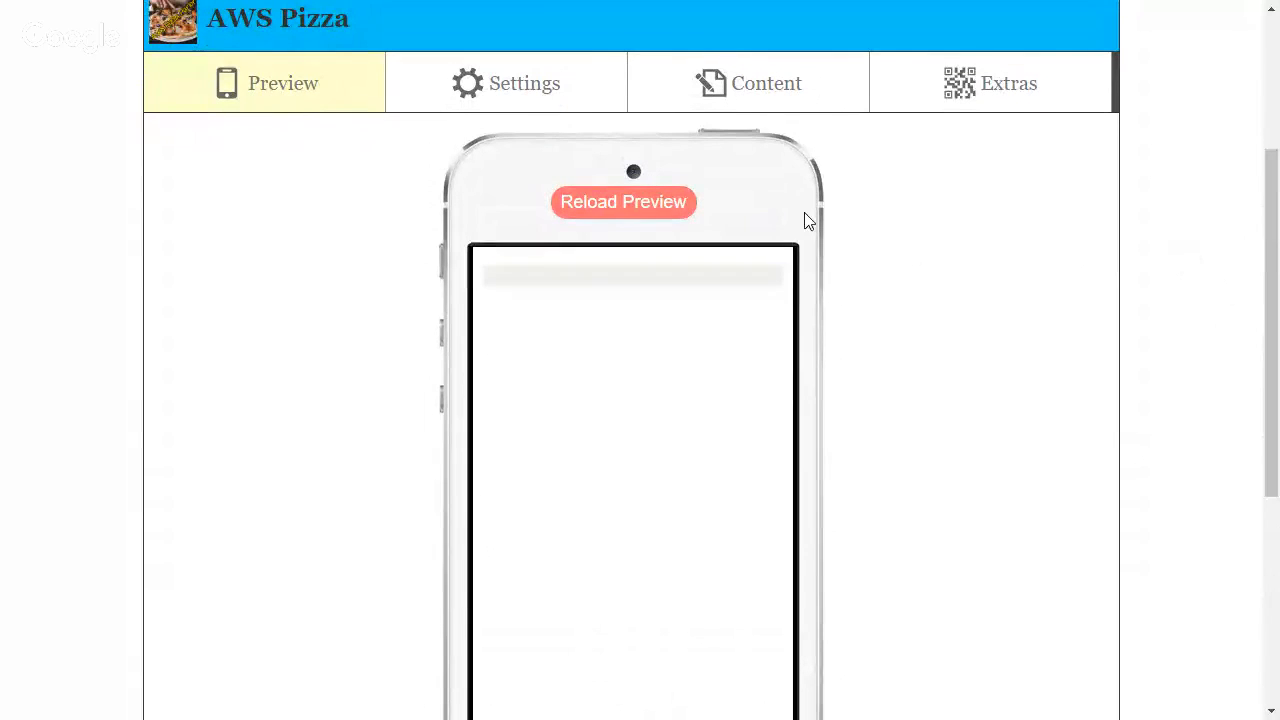
Open the Header section in the AWS Pizza app's settings
click(528, 90)
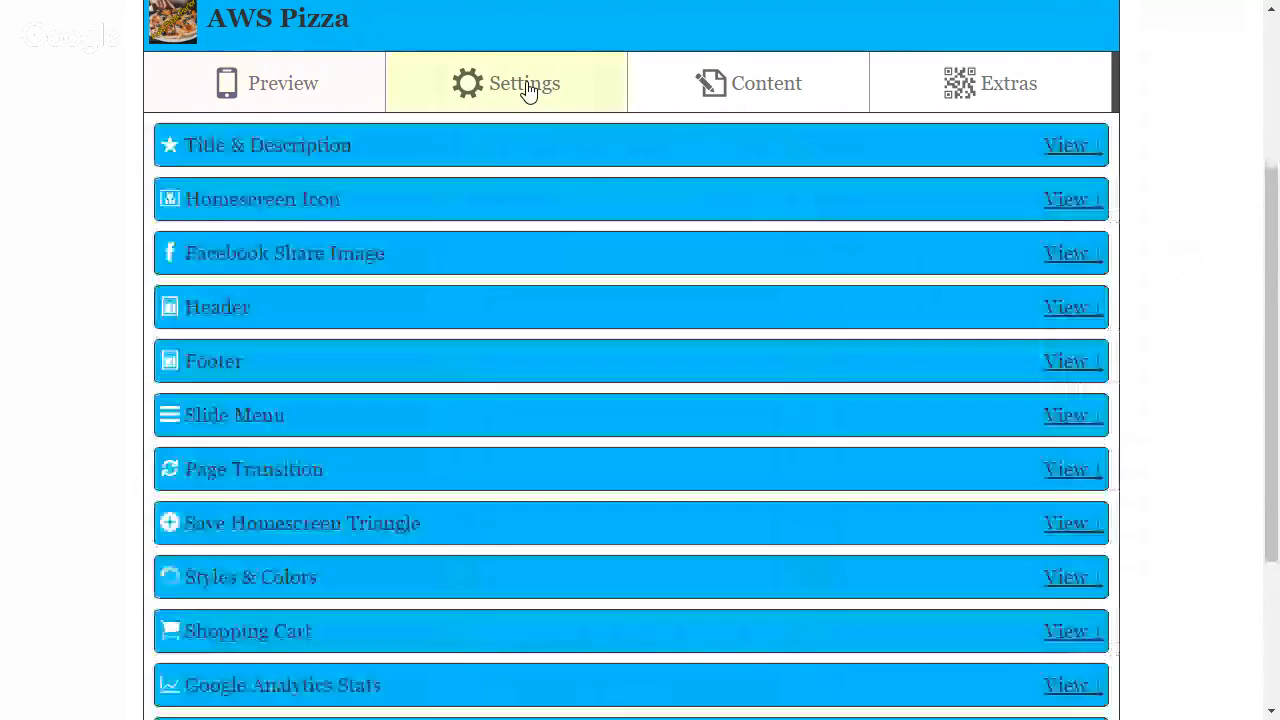
click(1068, 310)
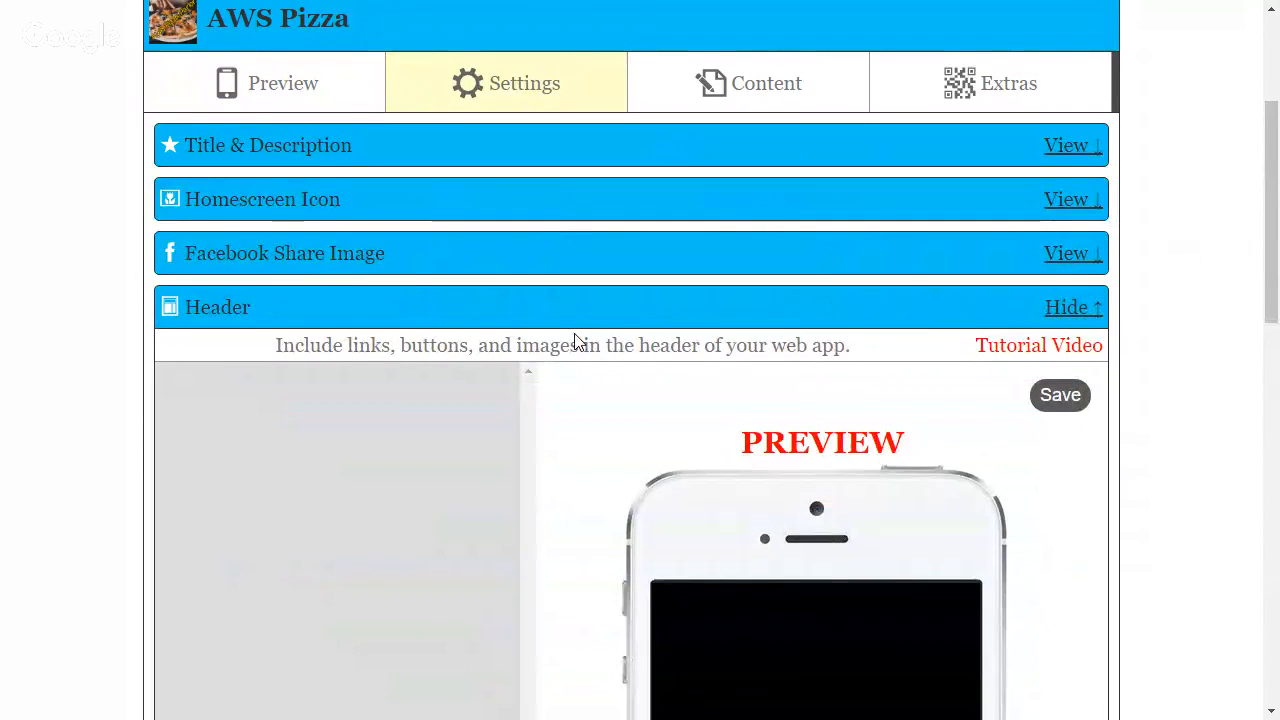
scroll(575, 342, down, 1)
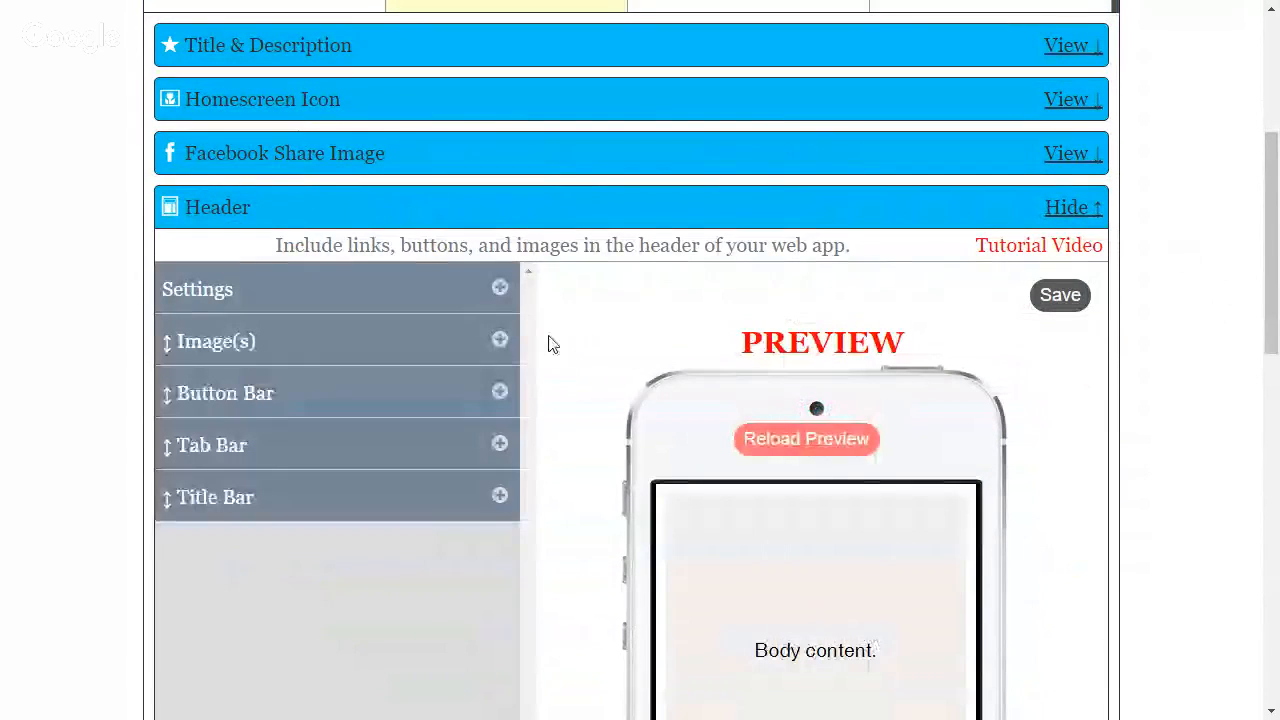
Upload vipclubkiosk.png as a new header image without a page link, add it and save the header
click(497, 343)
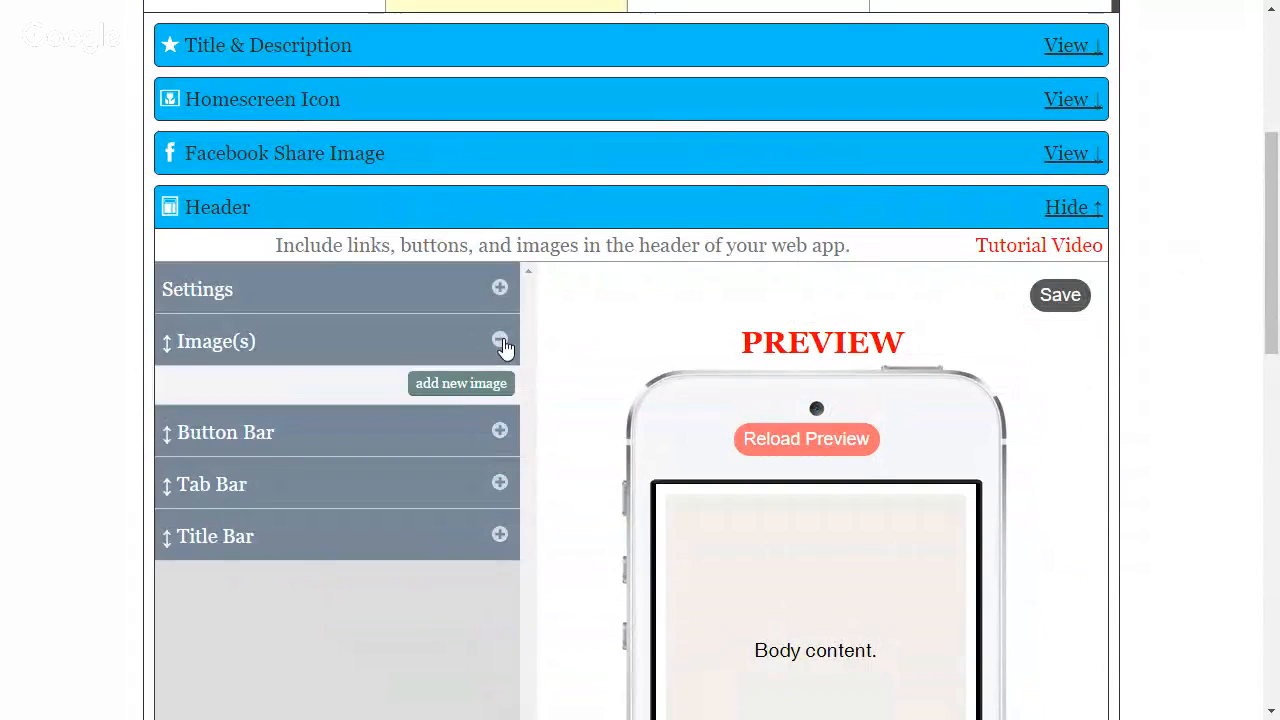
click(484, 390)
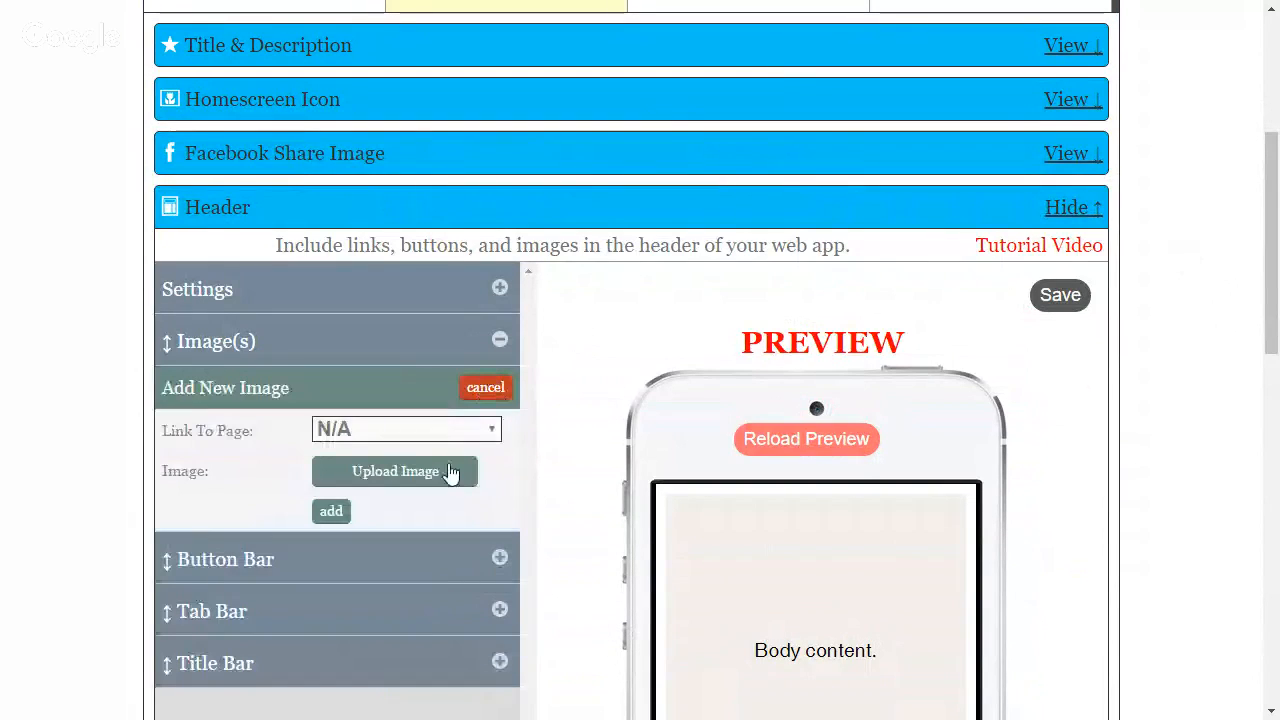
click(449, 477)
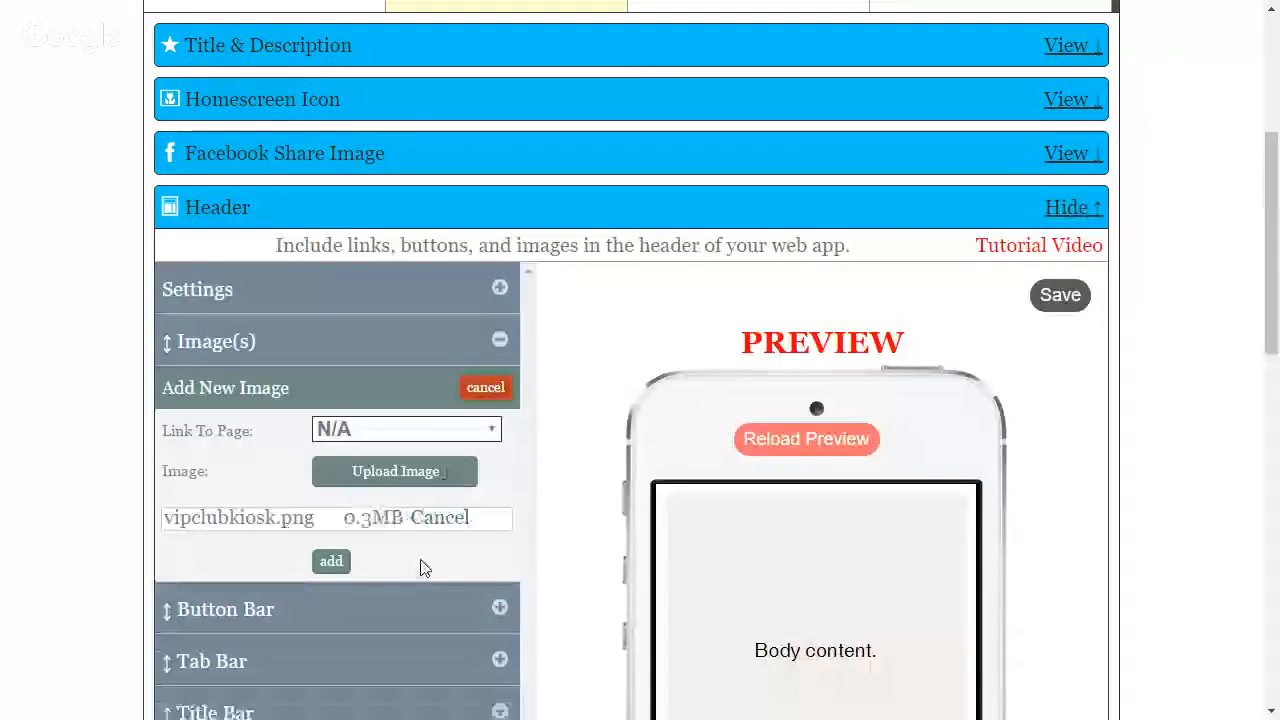
click(331, 561)
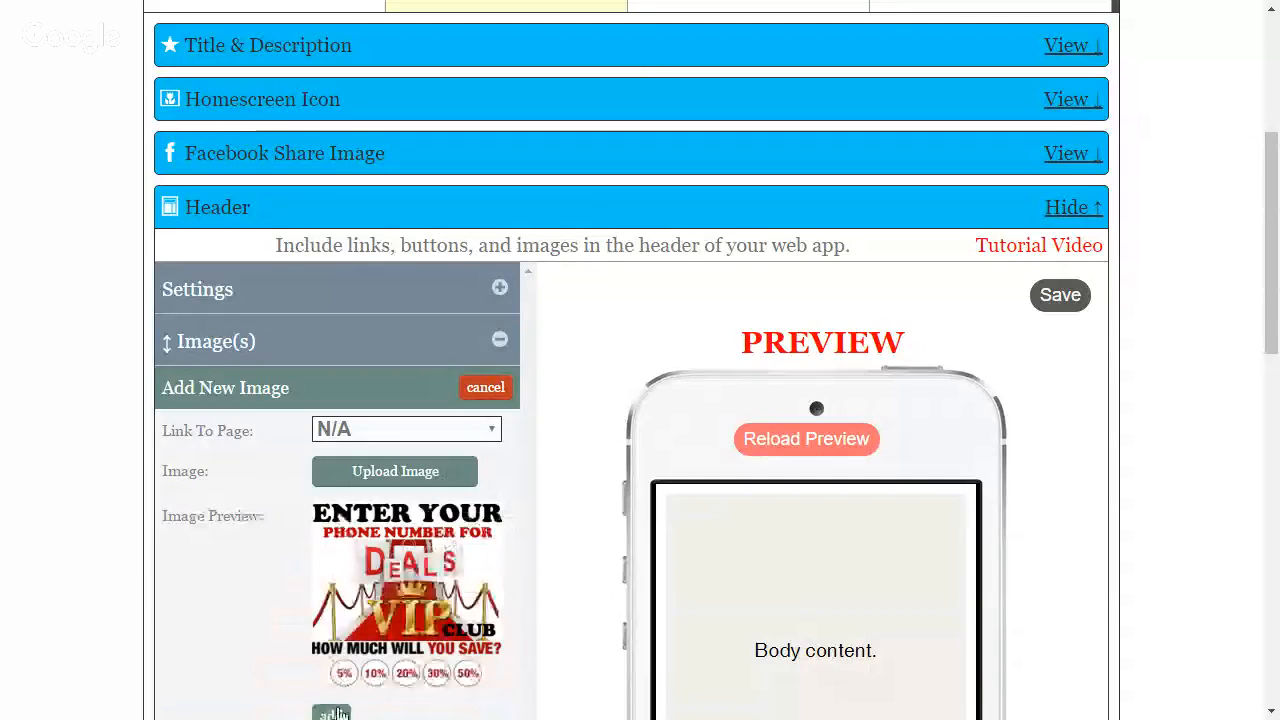
click(331, 714)
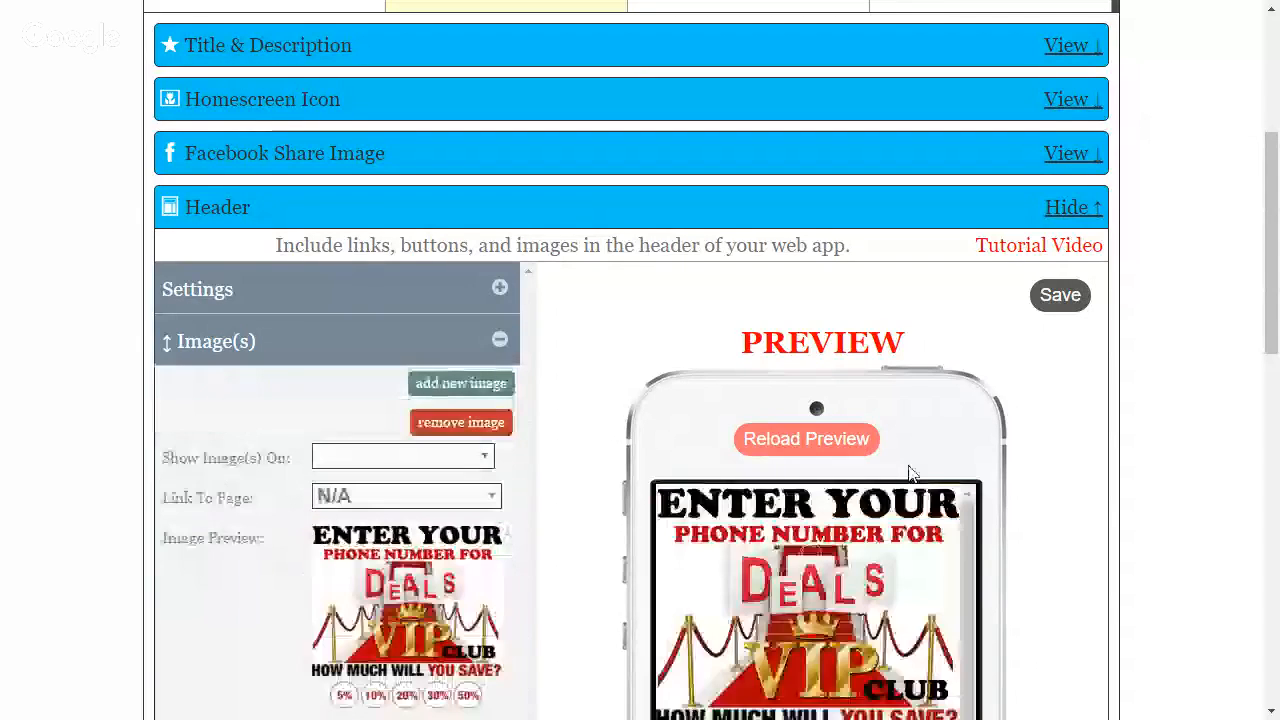
click(1060, 297)
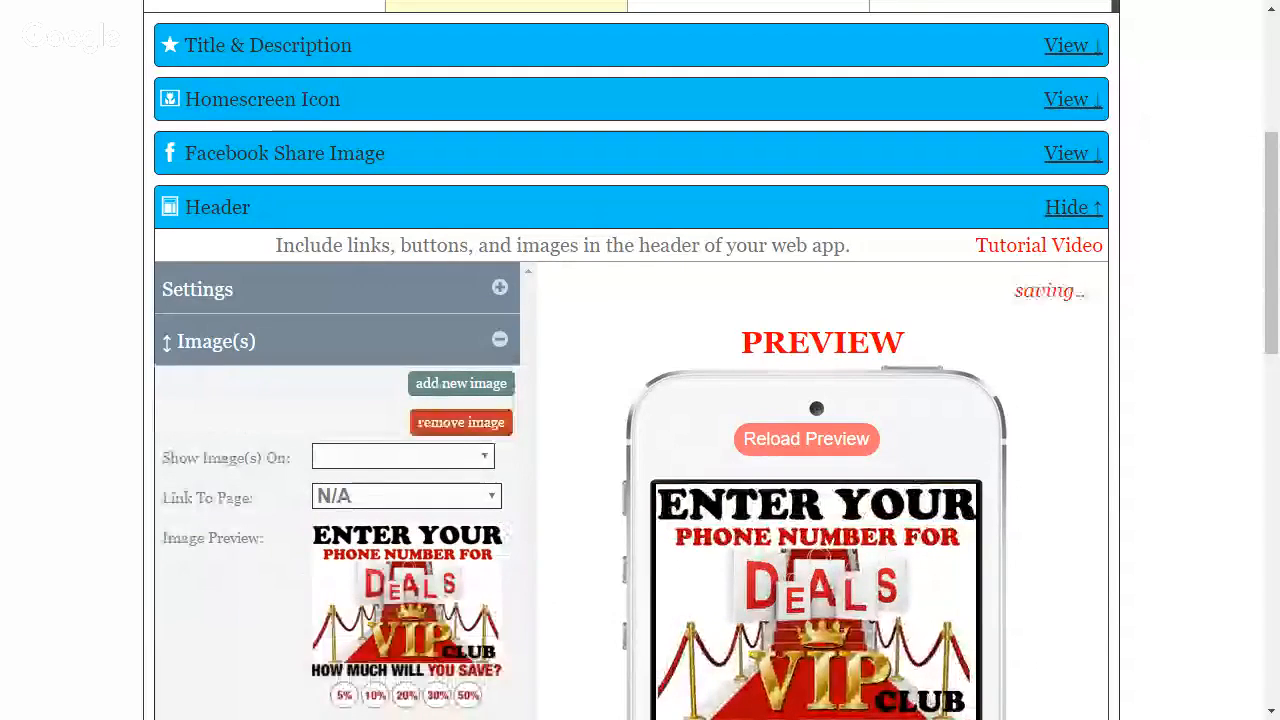
Reload the app's full preview and check how the VIP club header image looks on the phone
drag(1265, 244, 1248, 466)
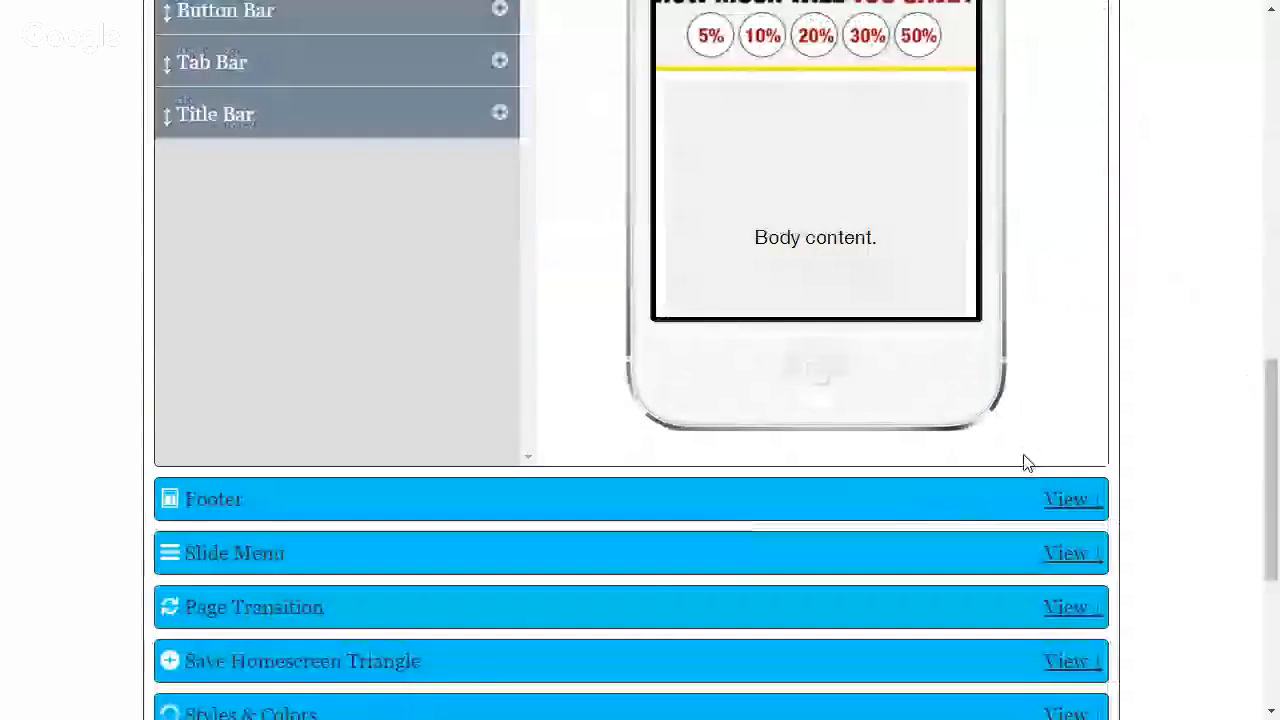
drag(1276, 419, 1273, 355)
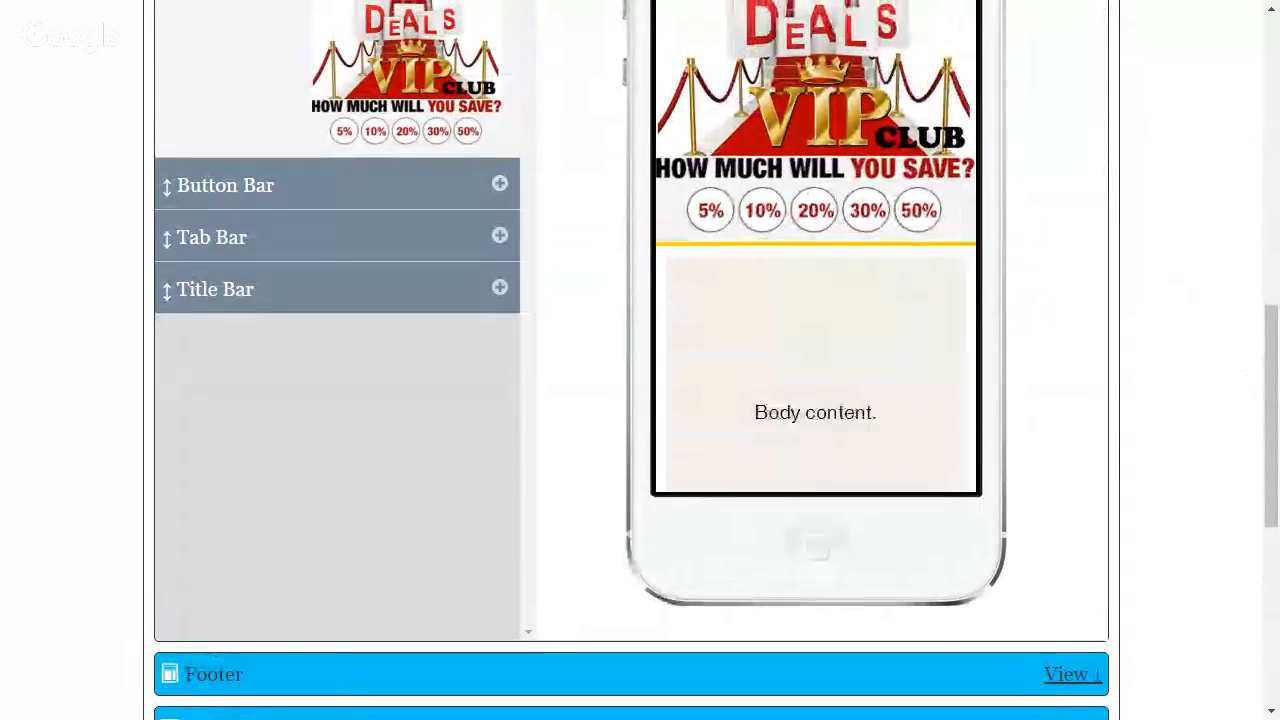
drag(1268, 343, 1263, 162)
click(300, 28)
click(630, 150)
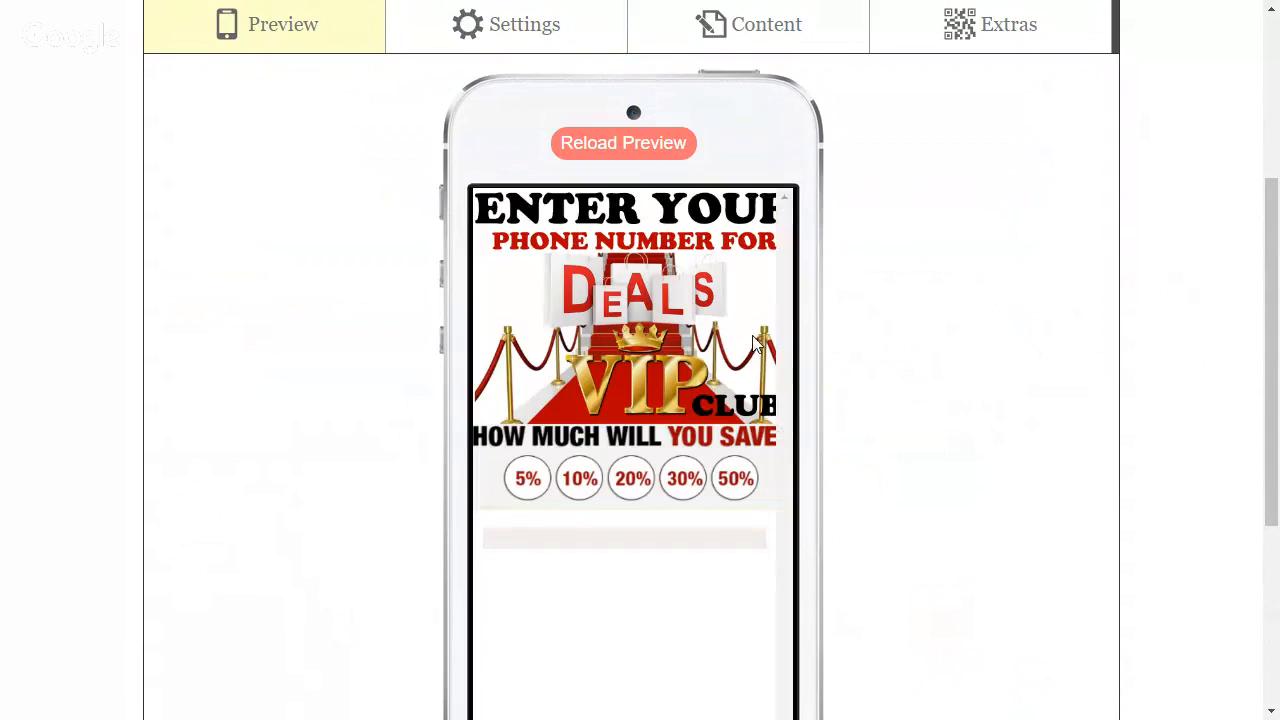
scroll(700, 336, down, 1)
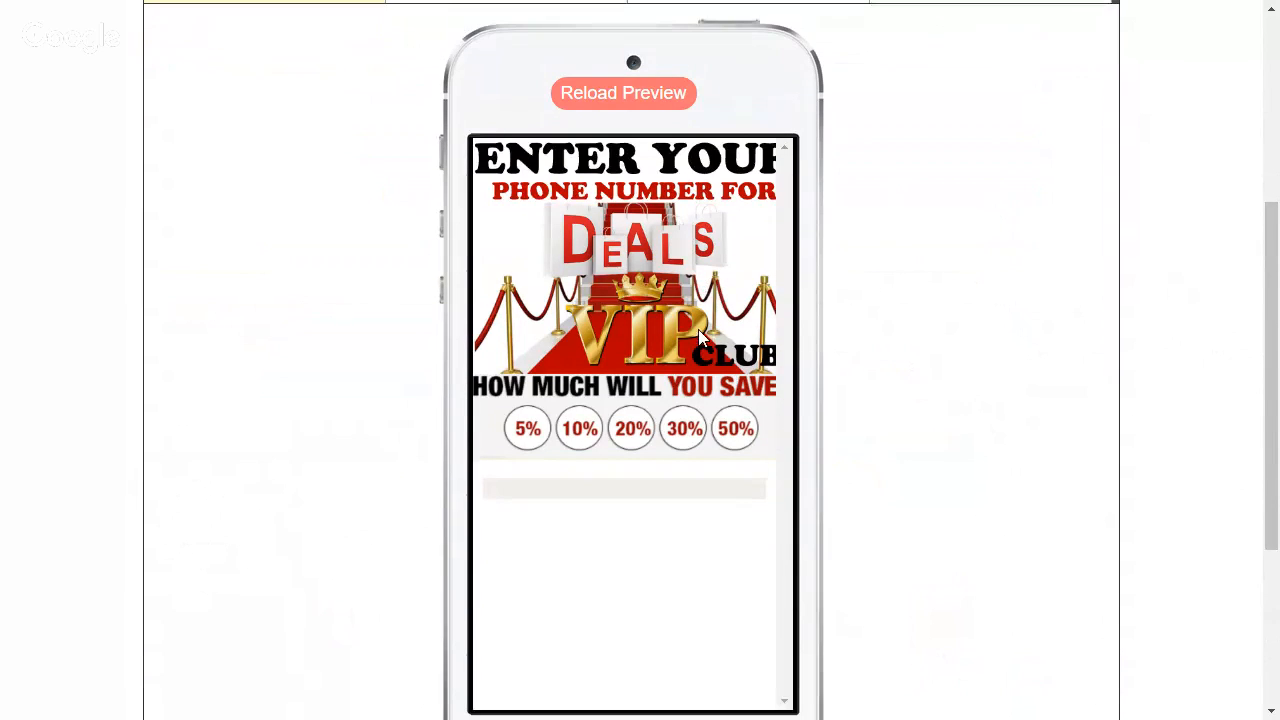
scroll(698, 329, down, 3)
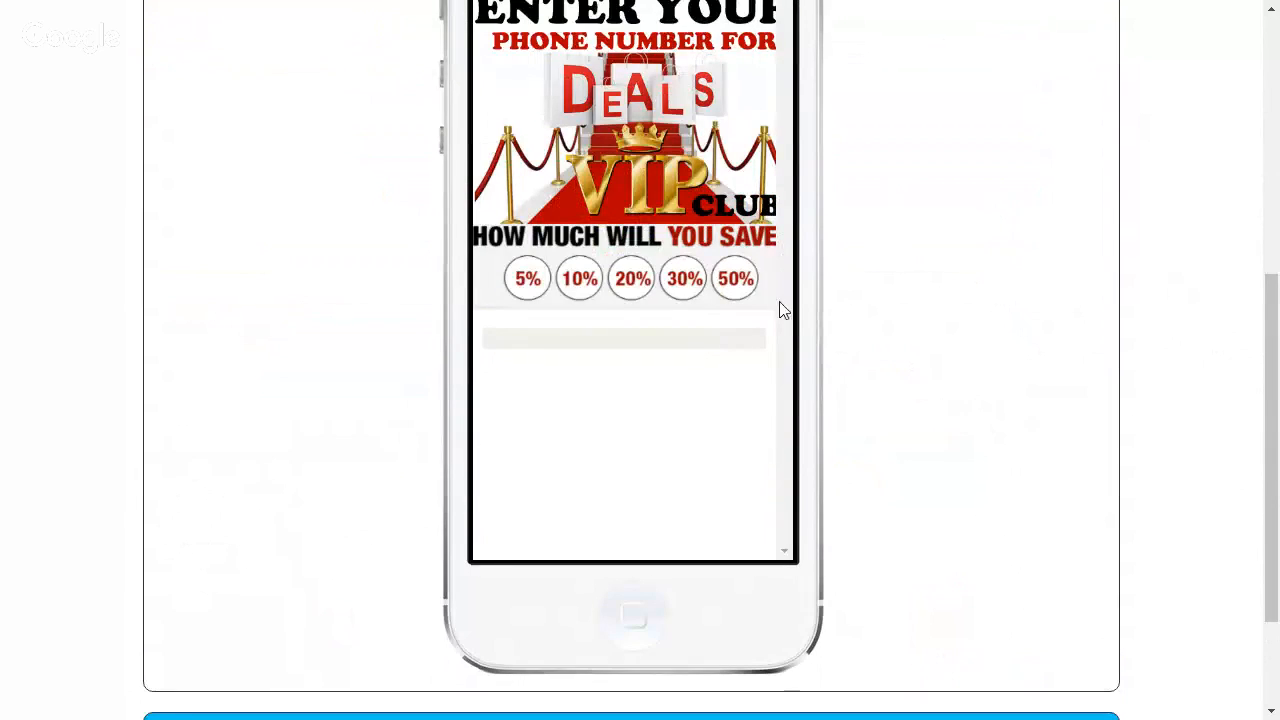
scroll(960, 320, up, 2)
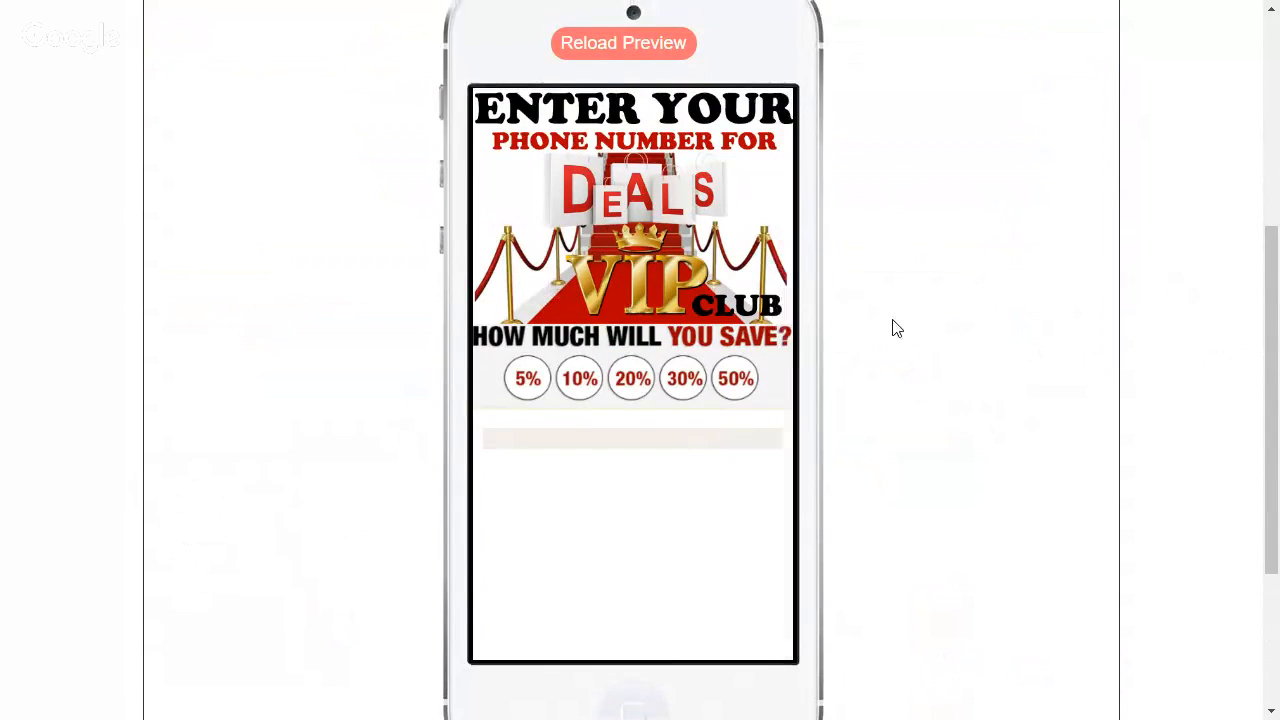
scroll(896, 328, up, 4)
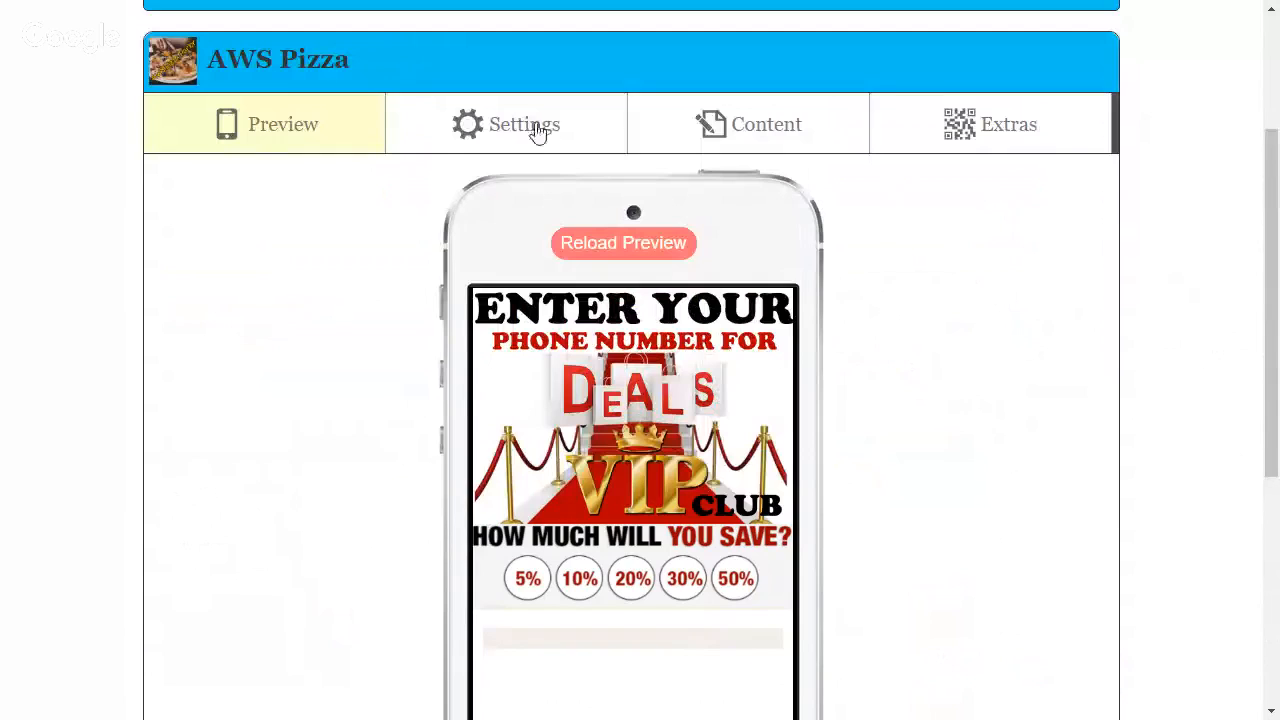
Open the Styles & Colors section in the app's settings and view its simple color options
click(528, 126)
click(1072, 349)
scroll(645, 312, down, 1)
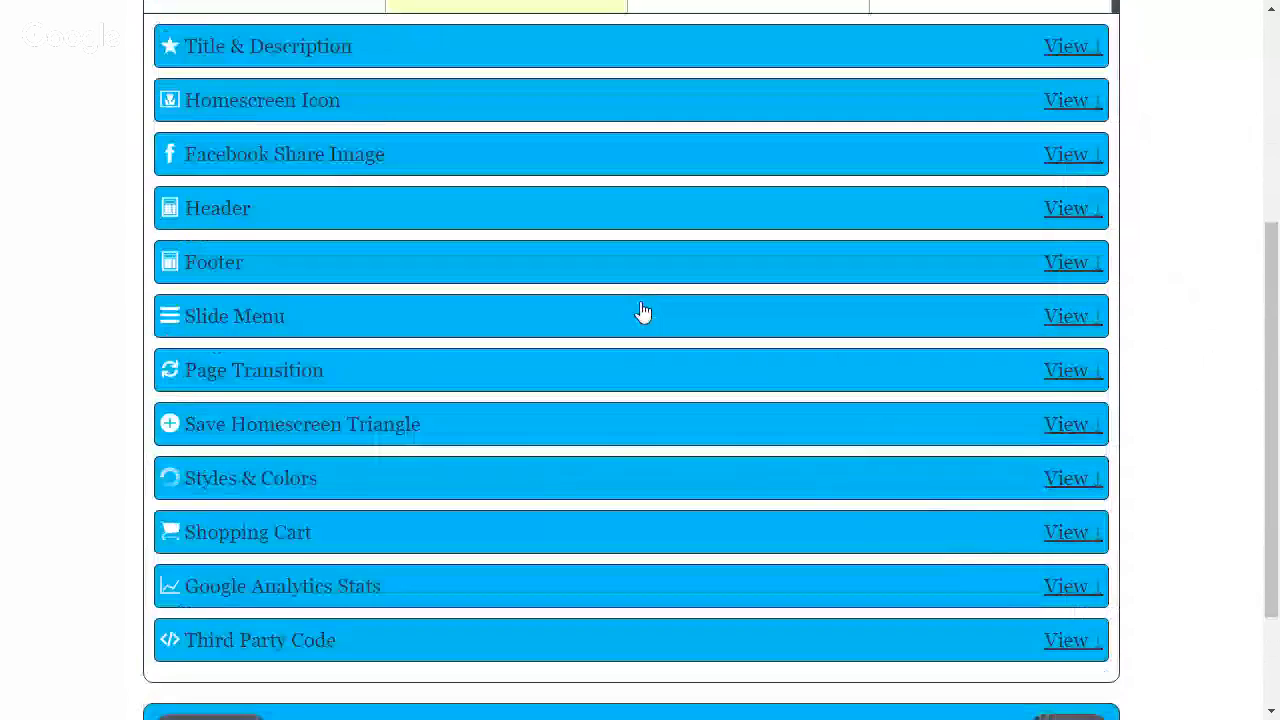
scroll(643, 313, down, 2)
click(1066, 322)
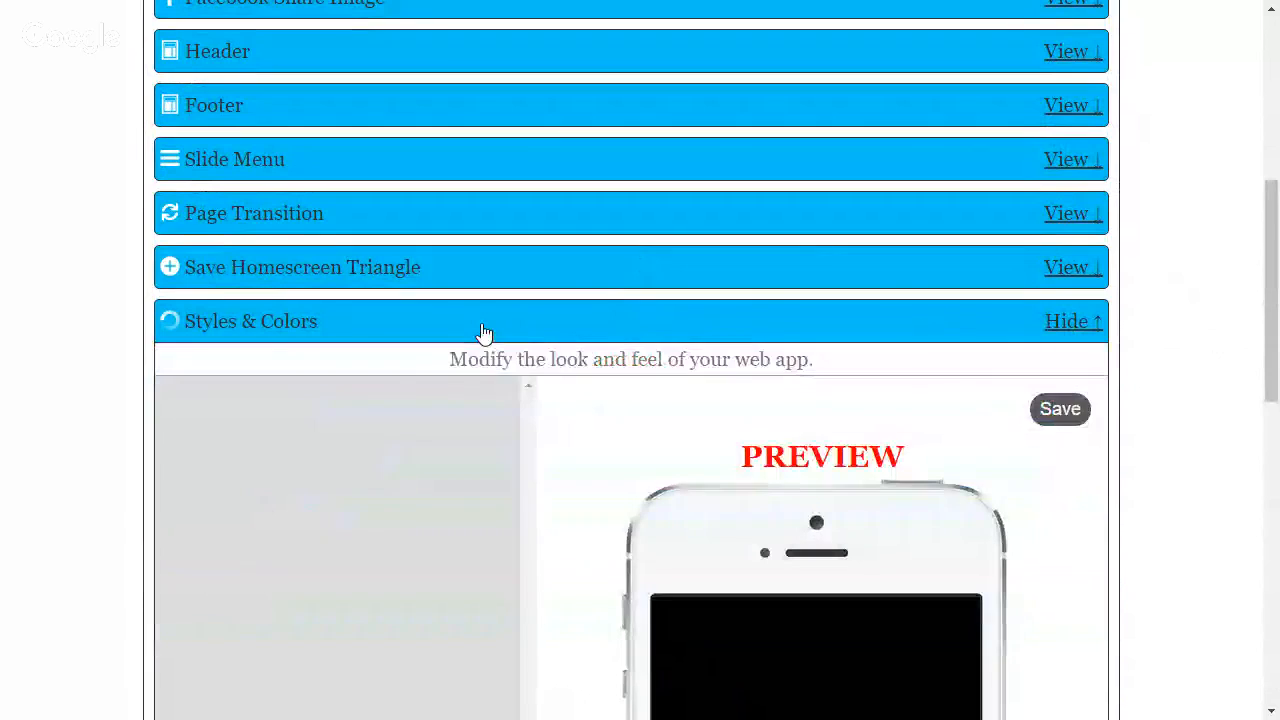
scroll(588, 422, down, 1)
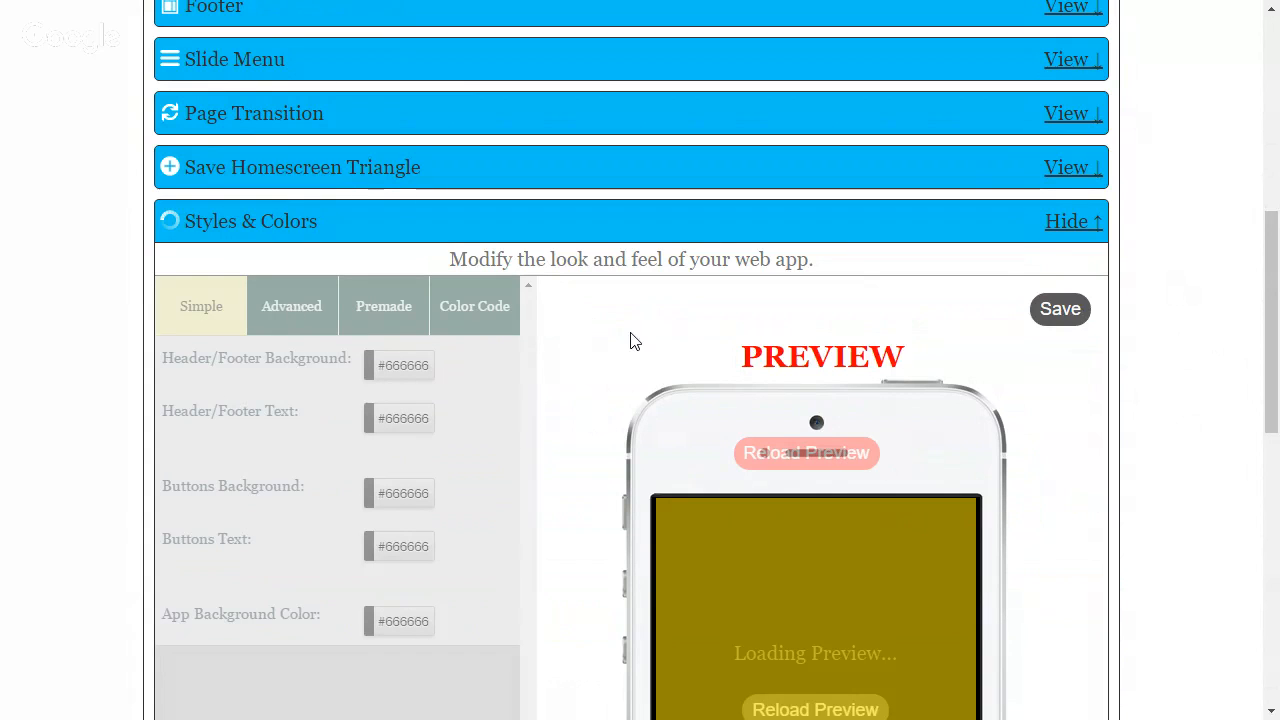
scroll(630, 338, down, 2)
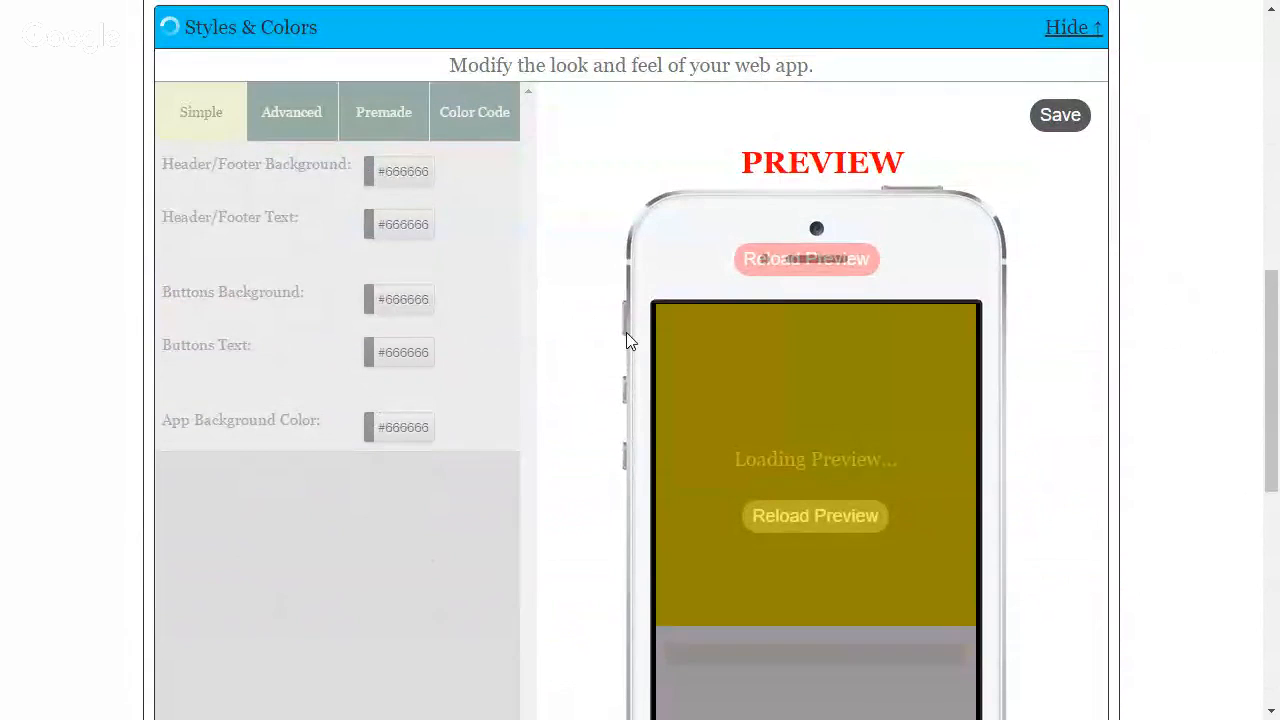
scroll(626, 332, up, 2)
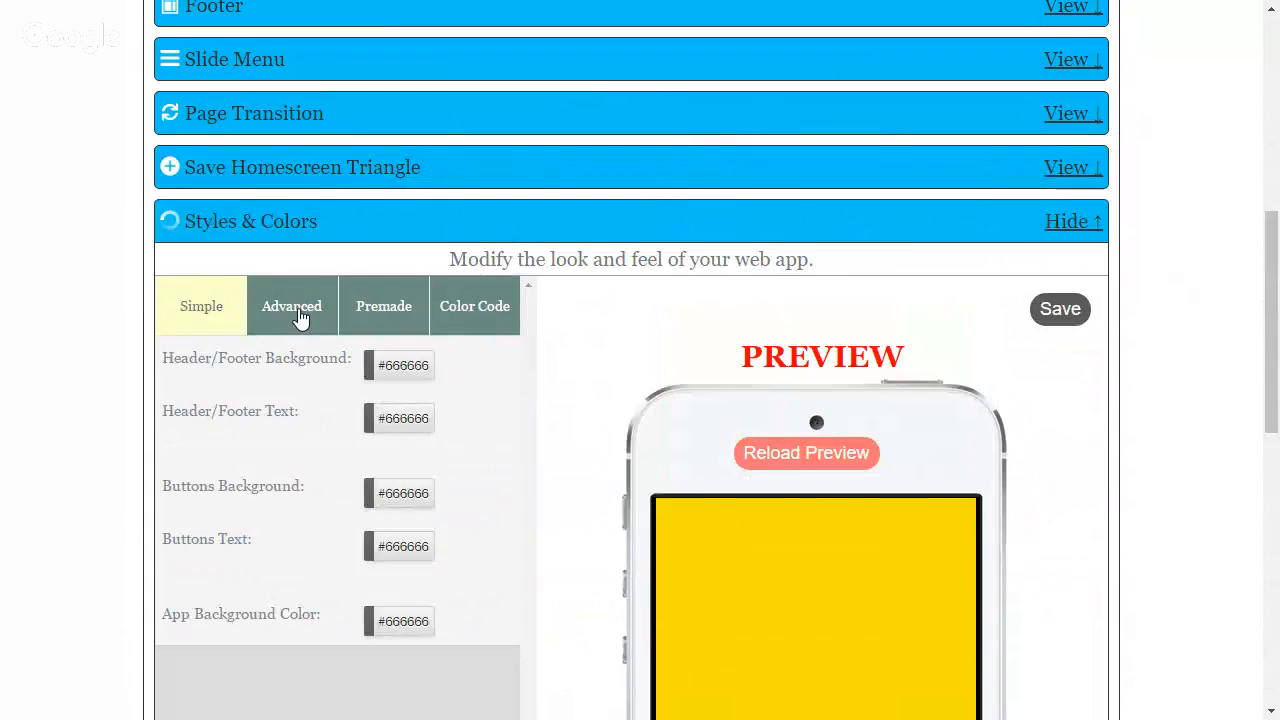
In the advanced styles, set the header's background color to white (#ffffff) and save the change
click(301, 317)
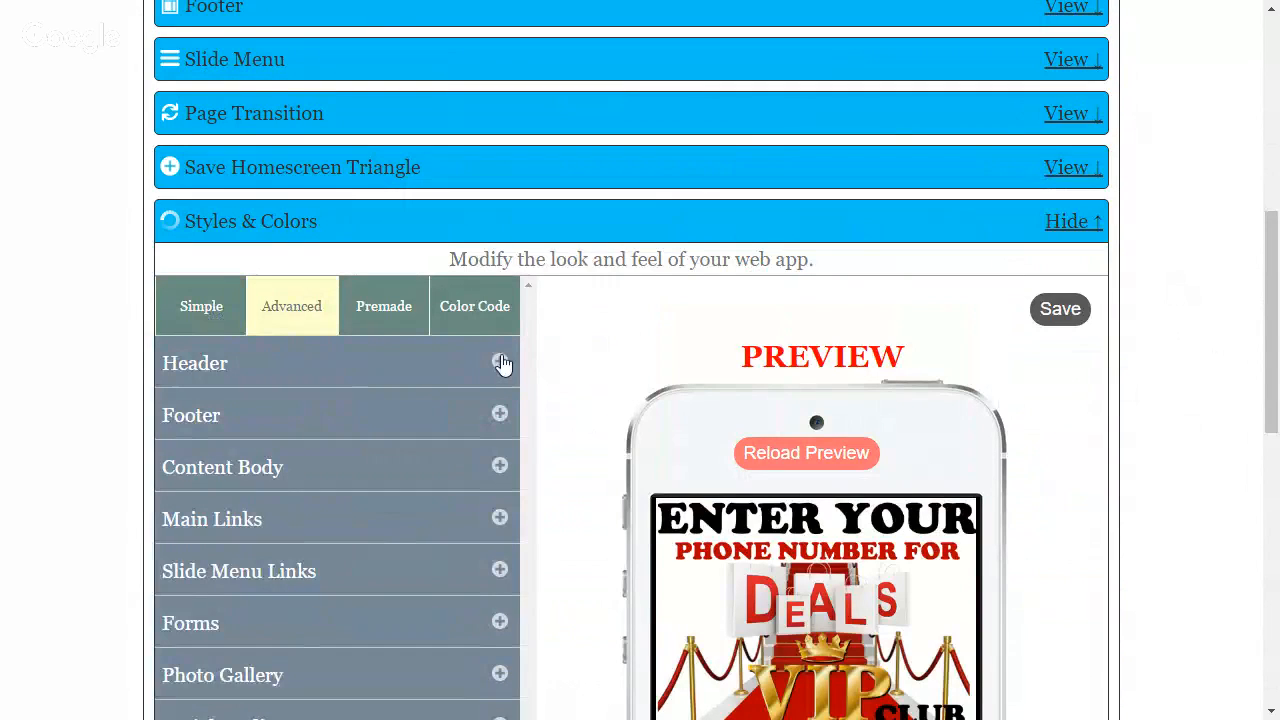
click(500, 362)
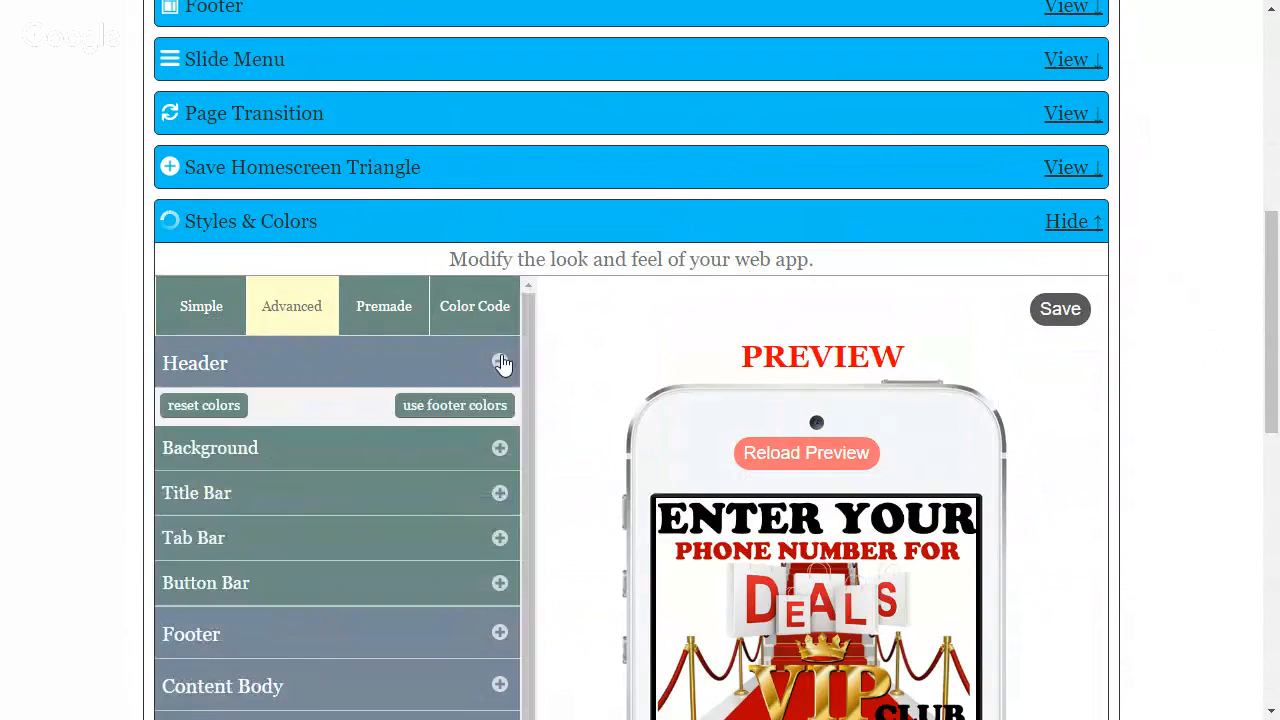
click(500, 448)
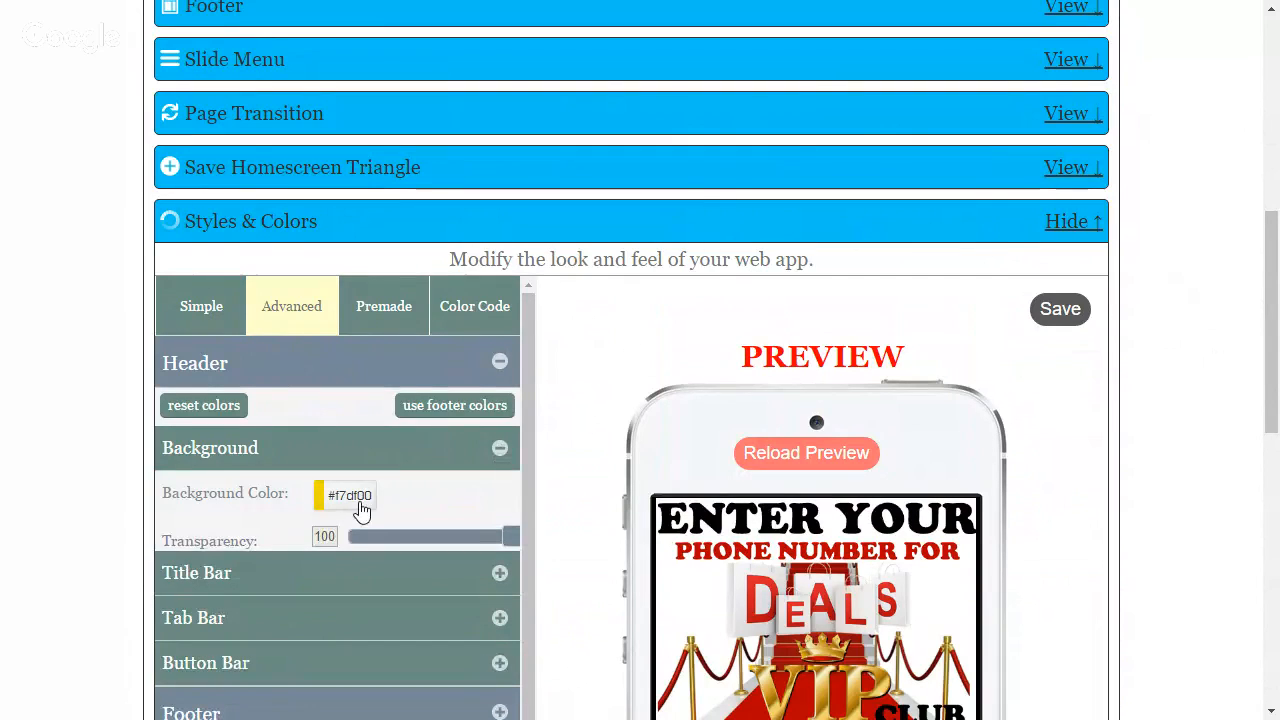
click(362, 510)
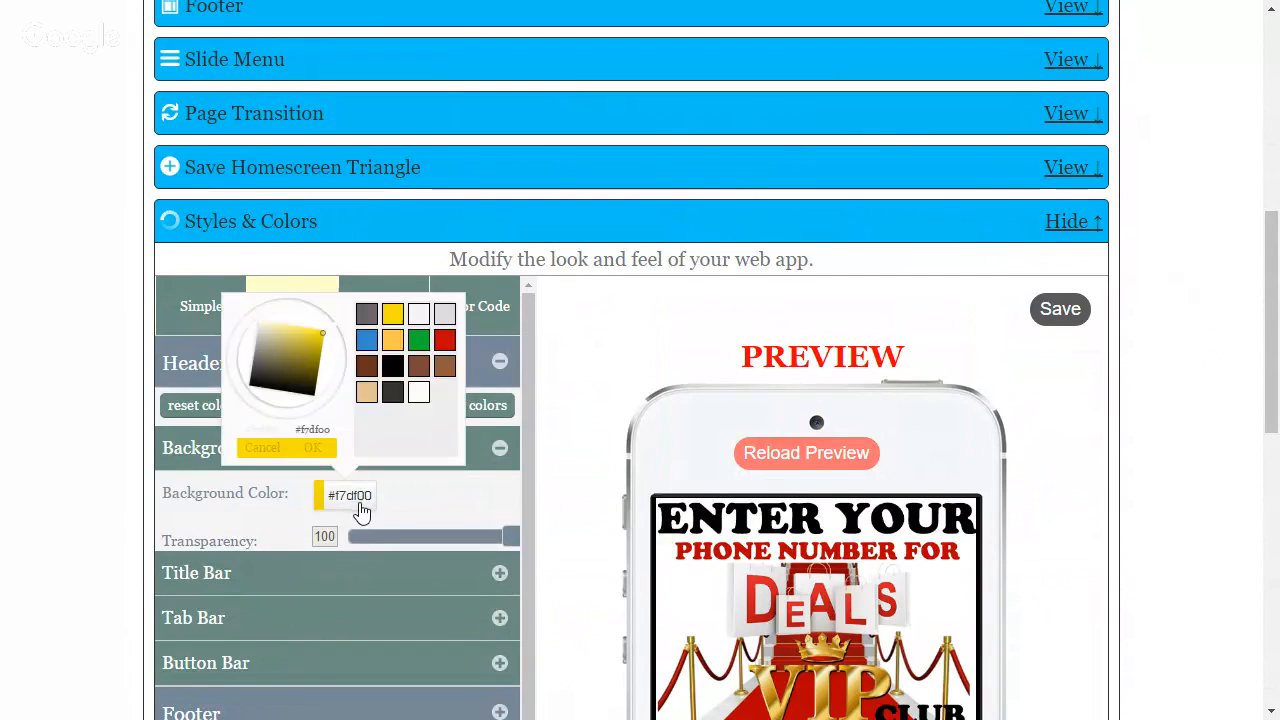
click(421, 400)
click(1097, 418)
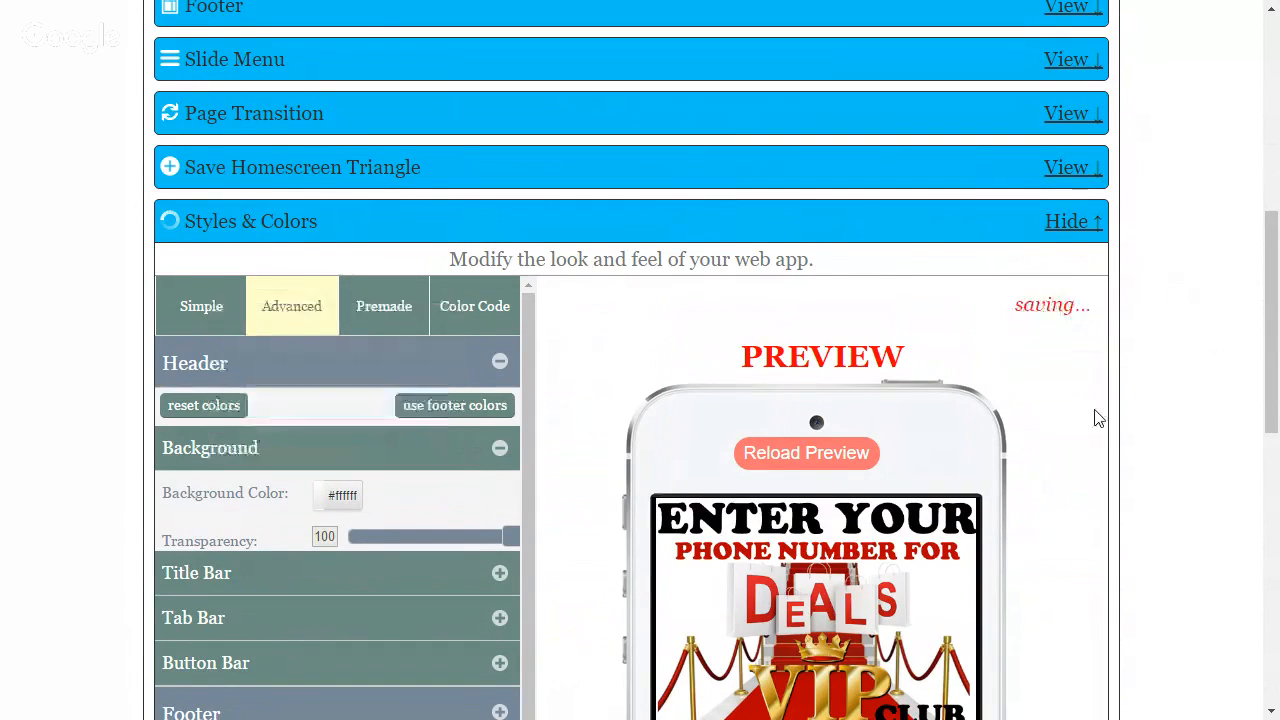
Return to the app's full preview and examine how the VIP club header looks with its white background
scroll(1058, 428, up, 2)
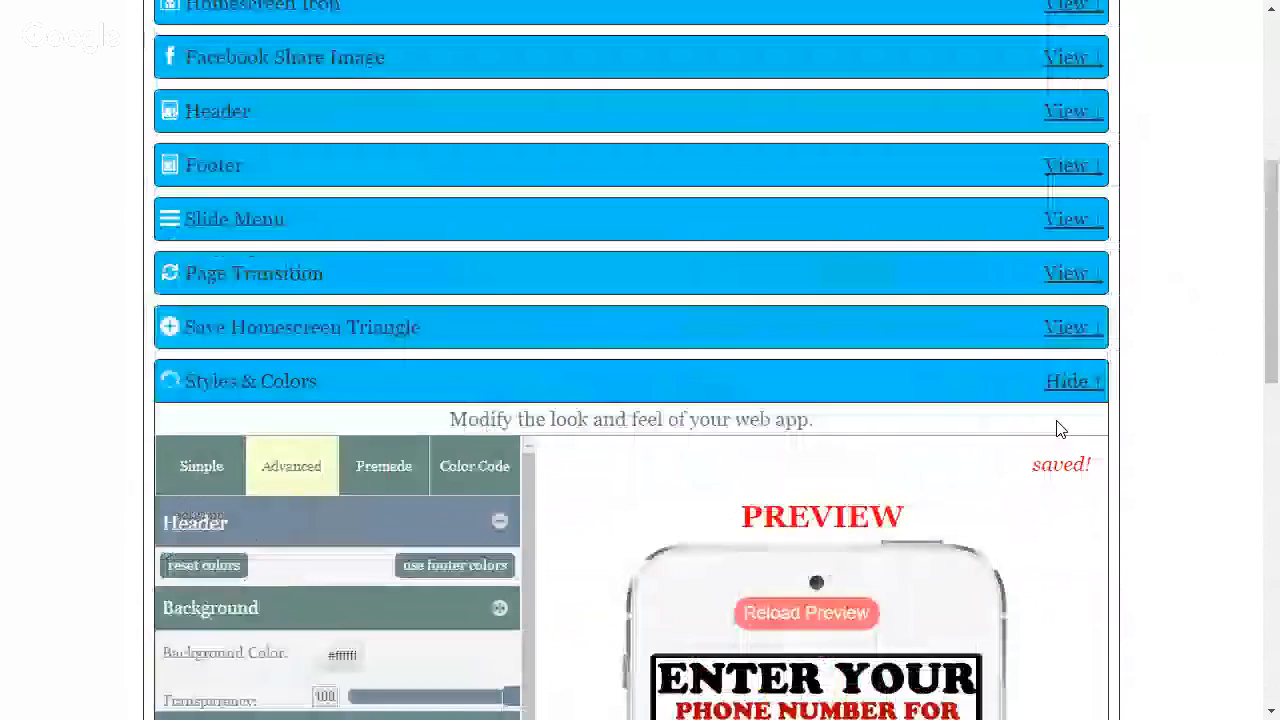
scroll(220, 203, up, 3)
click(352, 147)
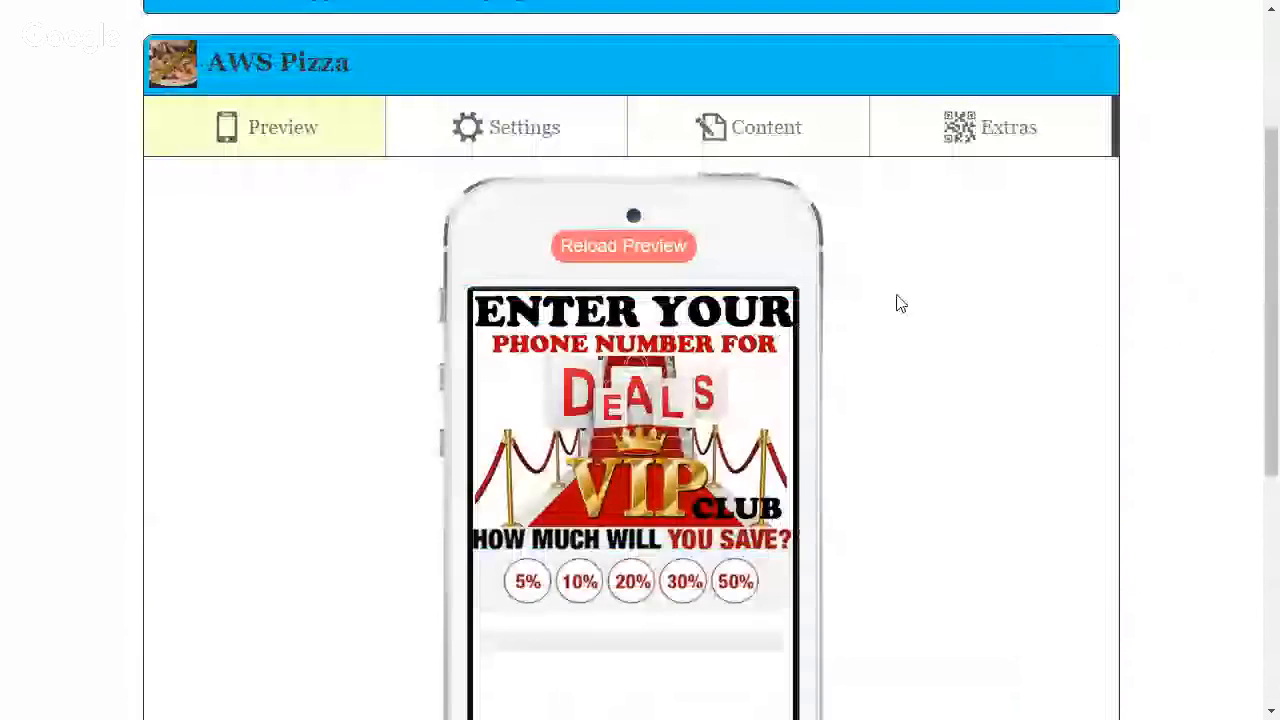
scroll(900, 304, down, 1)
scroll(900, 304, down, 2)
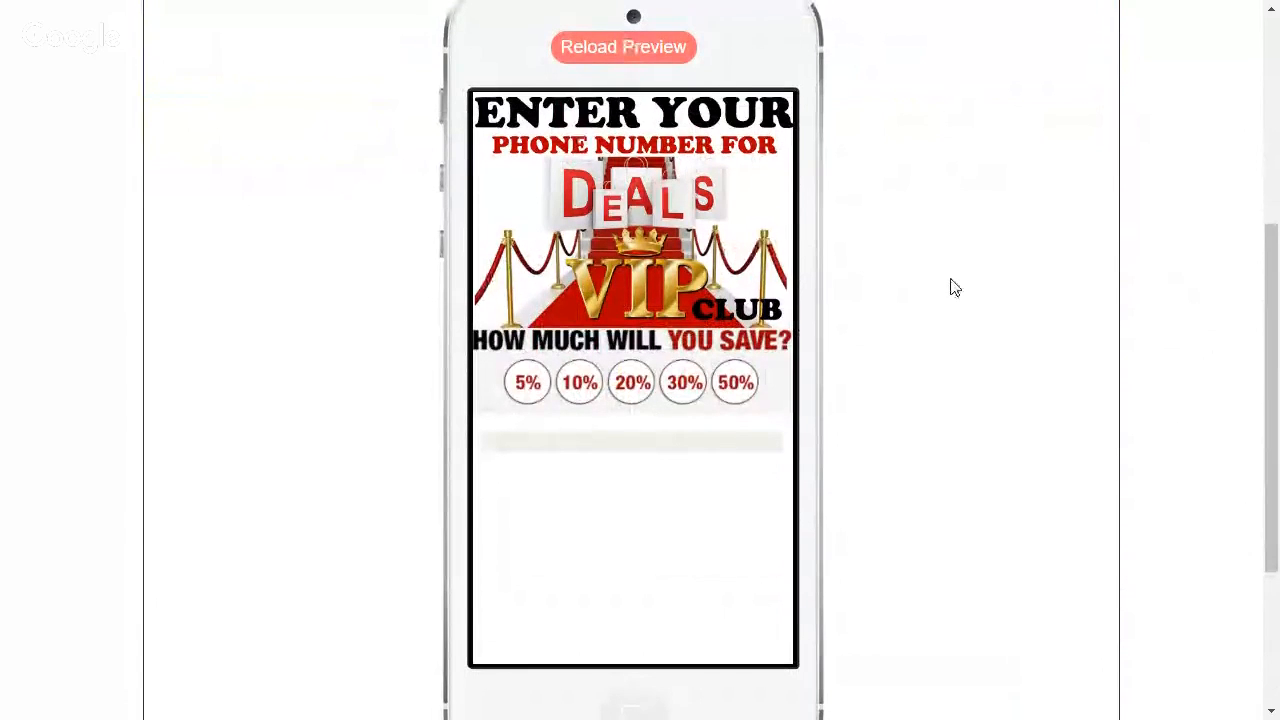
scroll(952, 285, up, 1)
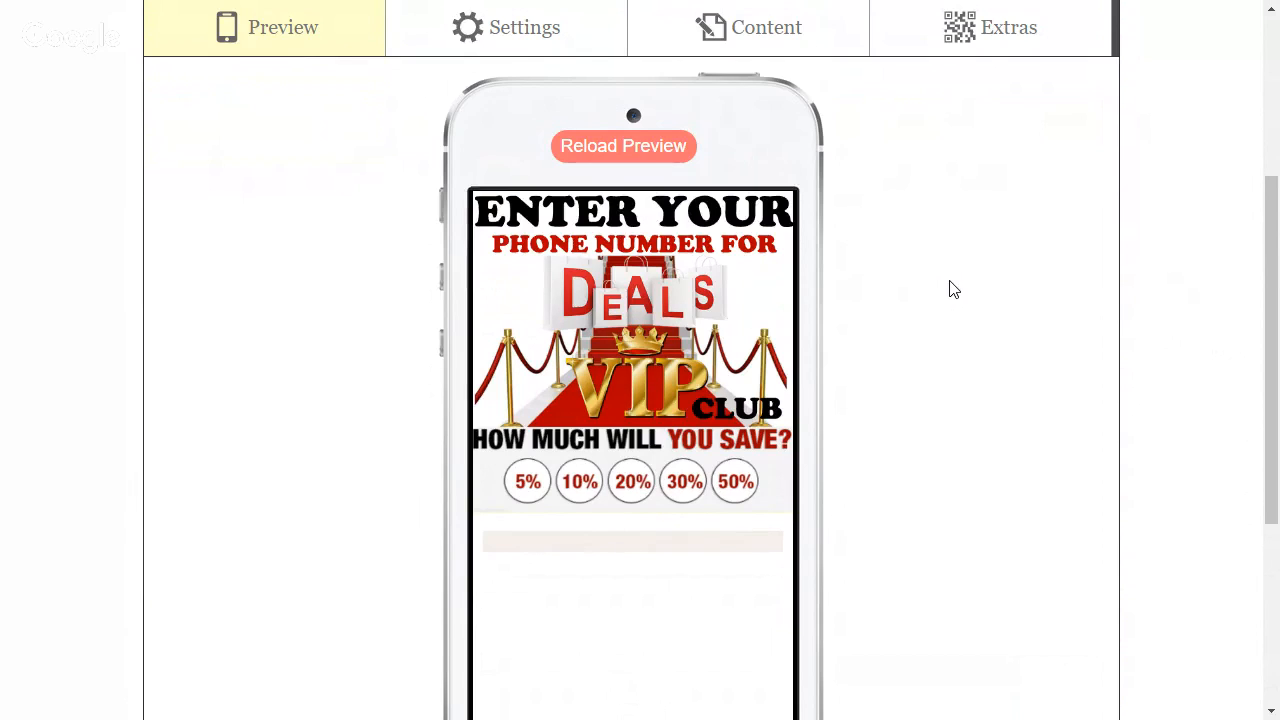
scroll(990, 275, down, 1)
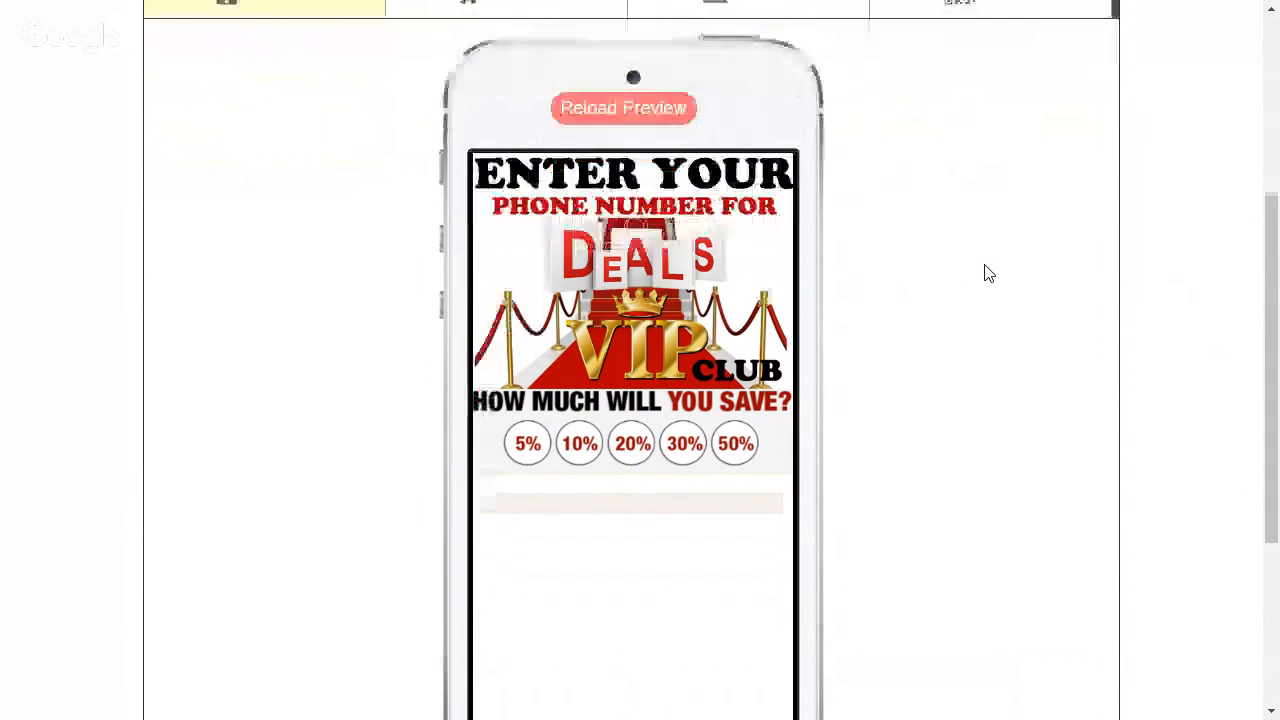
scroll(988, 274, up, 1)
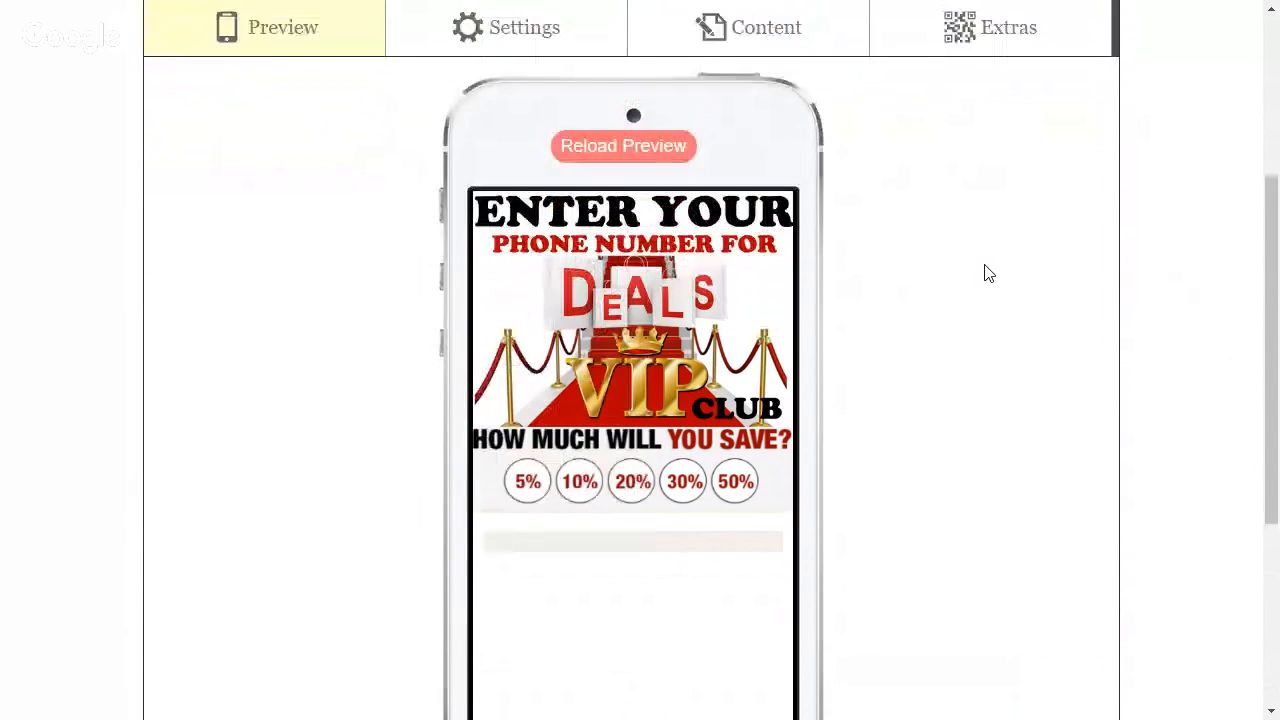
scroll(907, 295, up, 1)
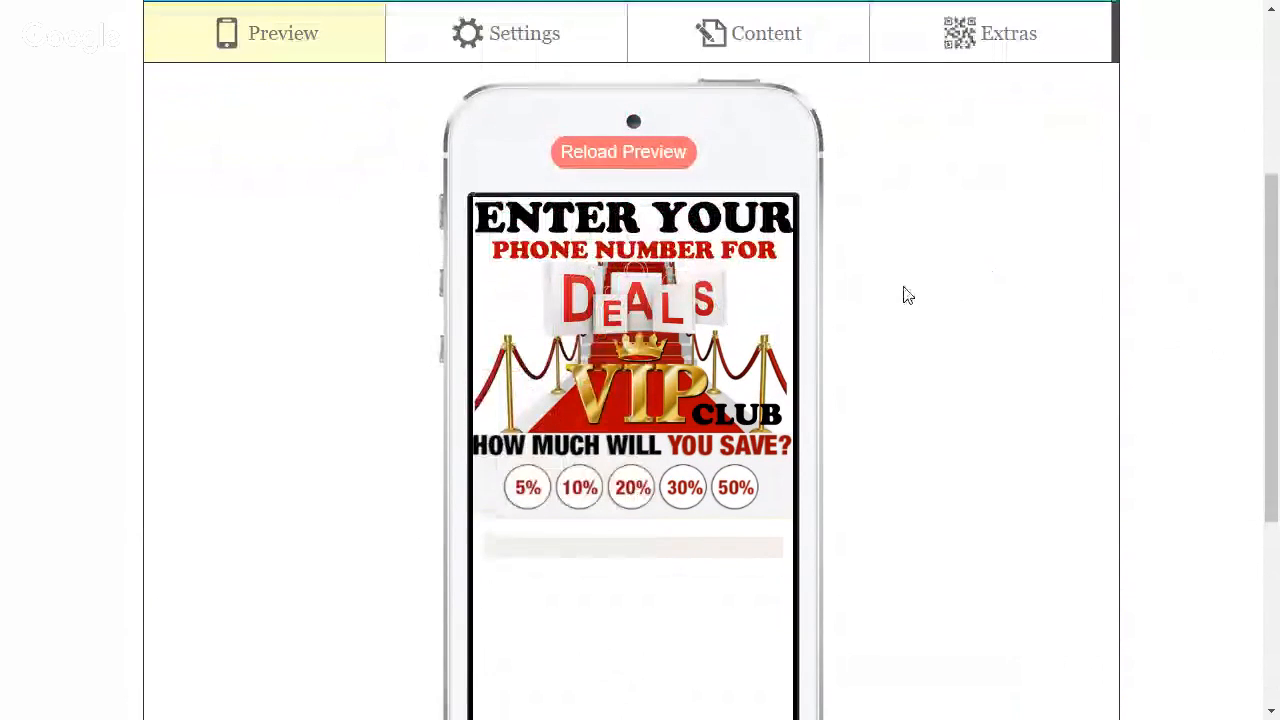
scroll(907, 295, up, 2)
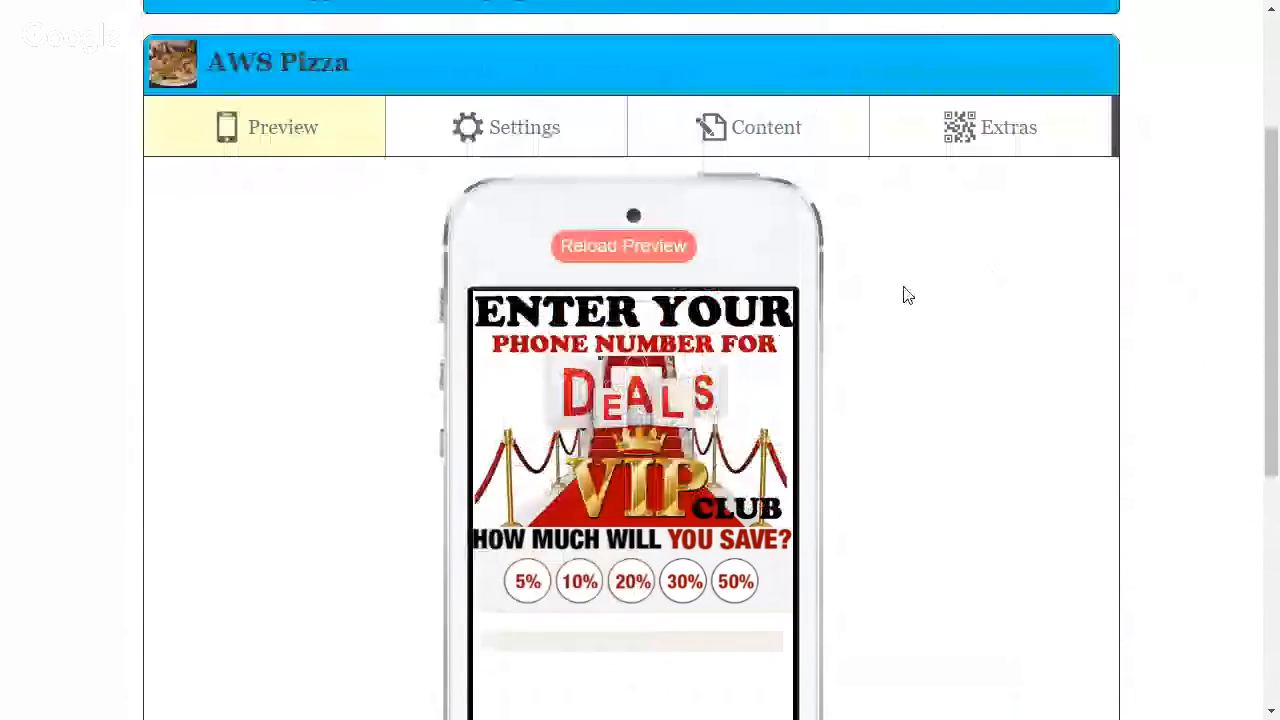
Open the Join Our List section in the app's content and review its text, email and birthday subscription options
click(784, 152)
scroll(793, 297, down, 4)
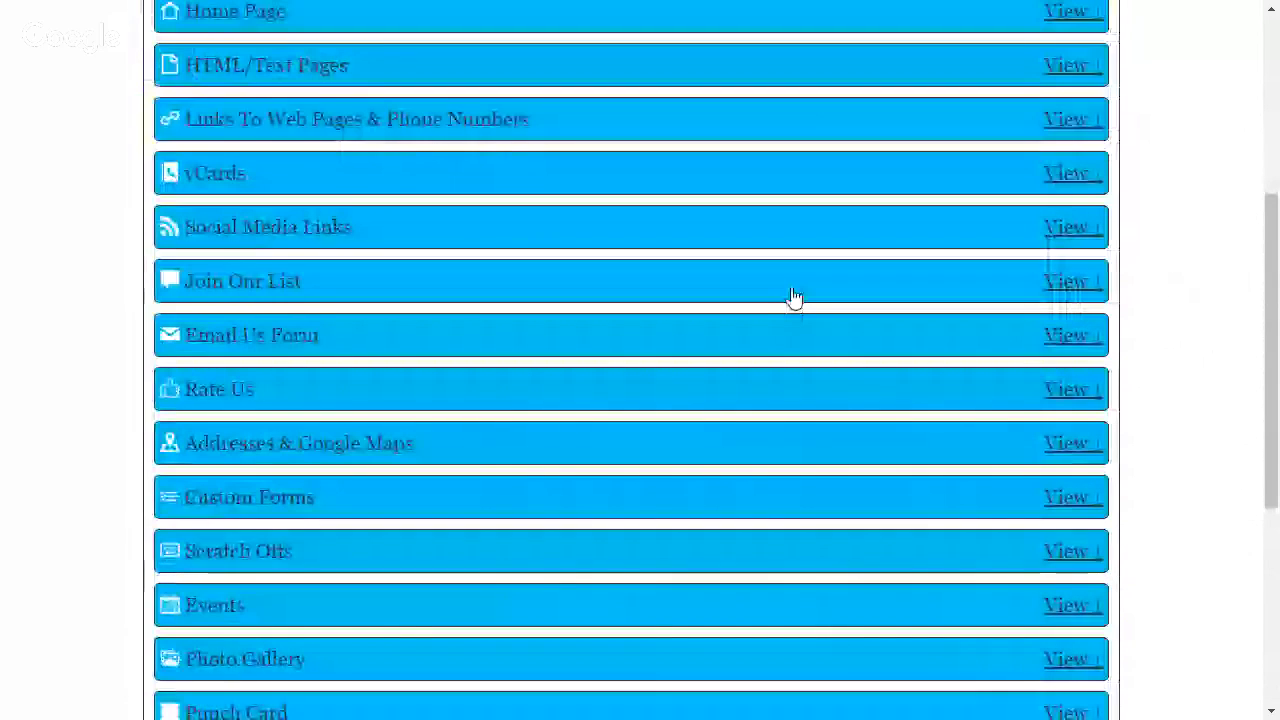
scroll(790, 296, down, 1)
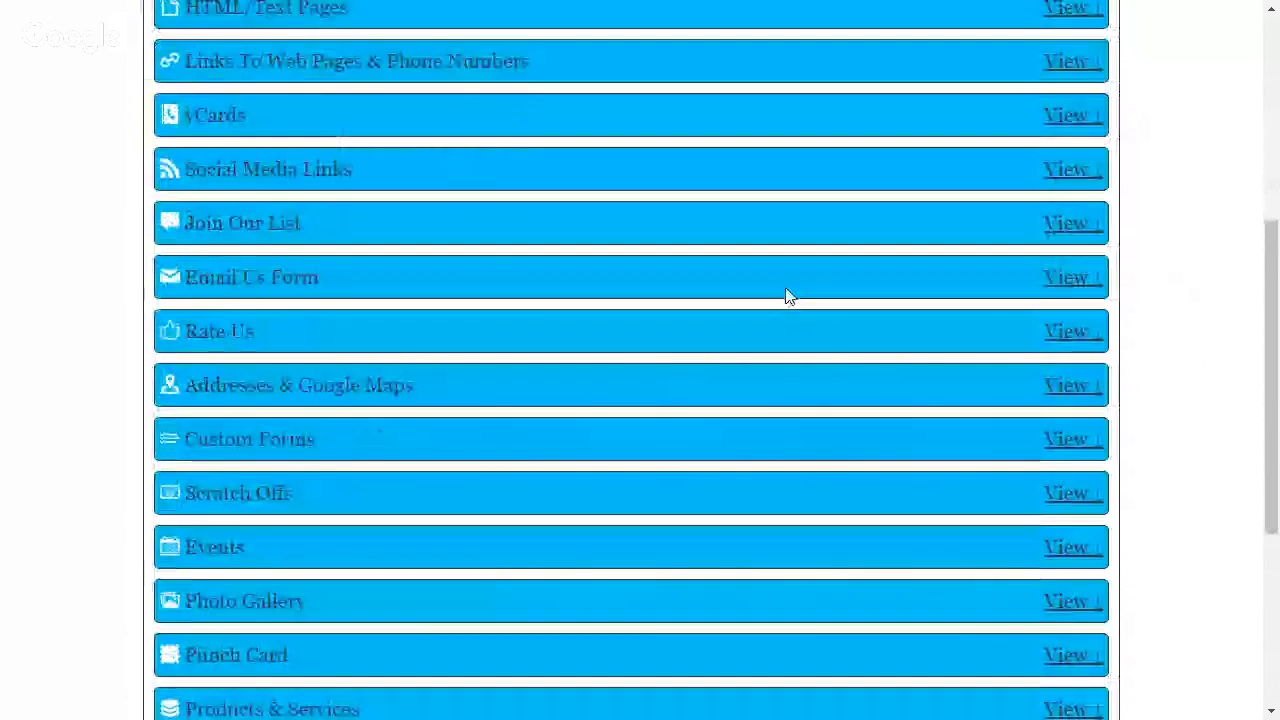
scroll(792, 297, down, 1)
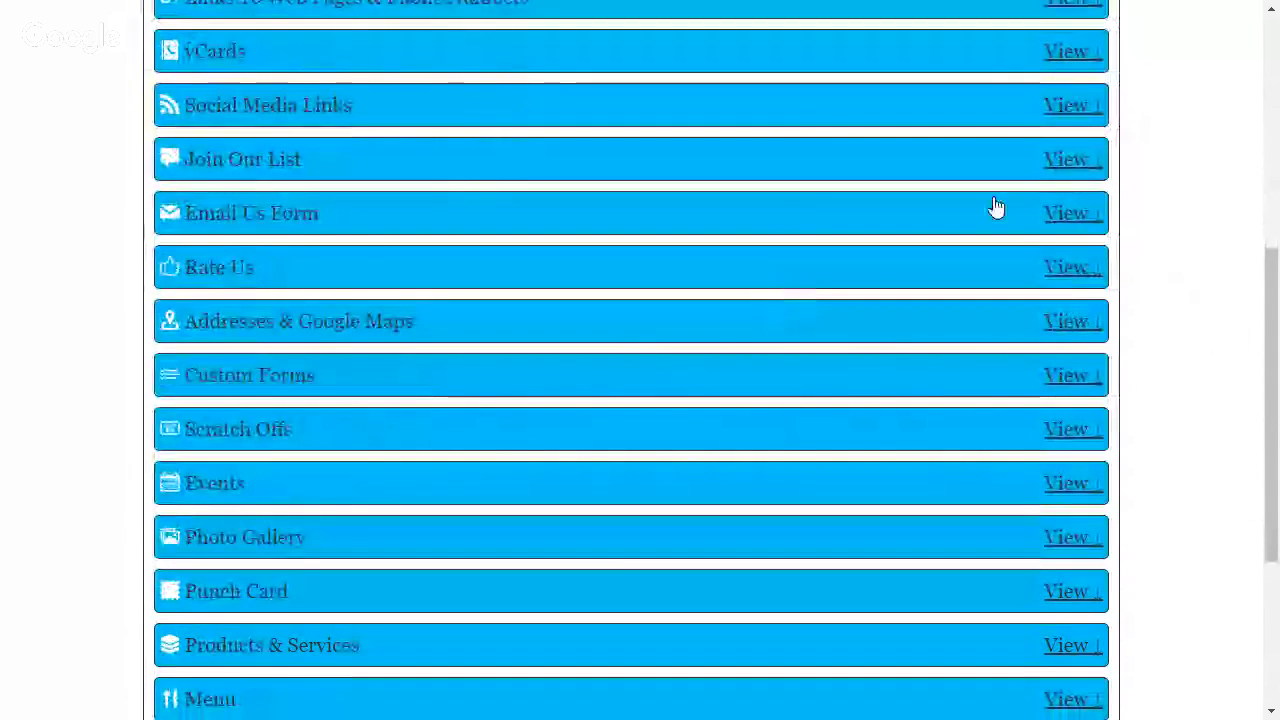
click(1068, 161)
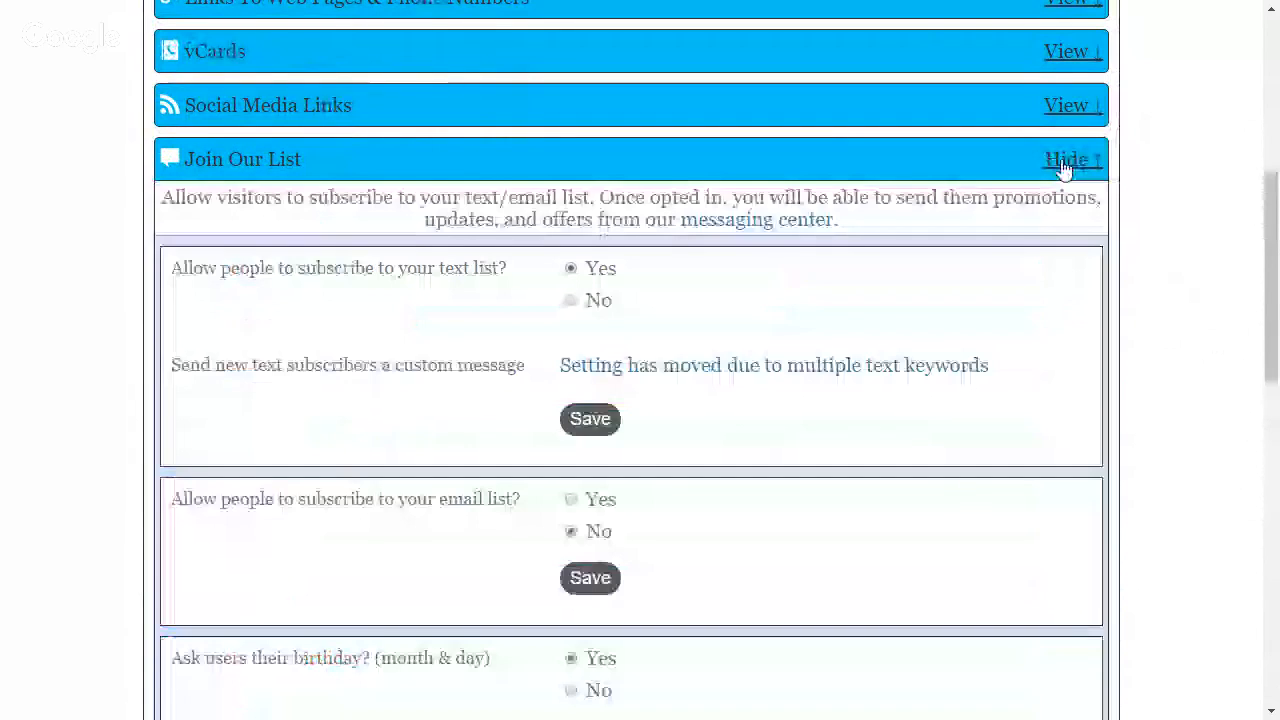
scroll(325, 193, down, 1)
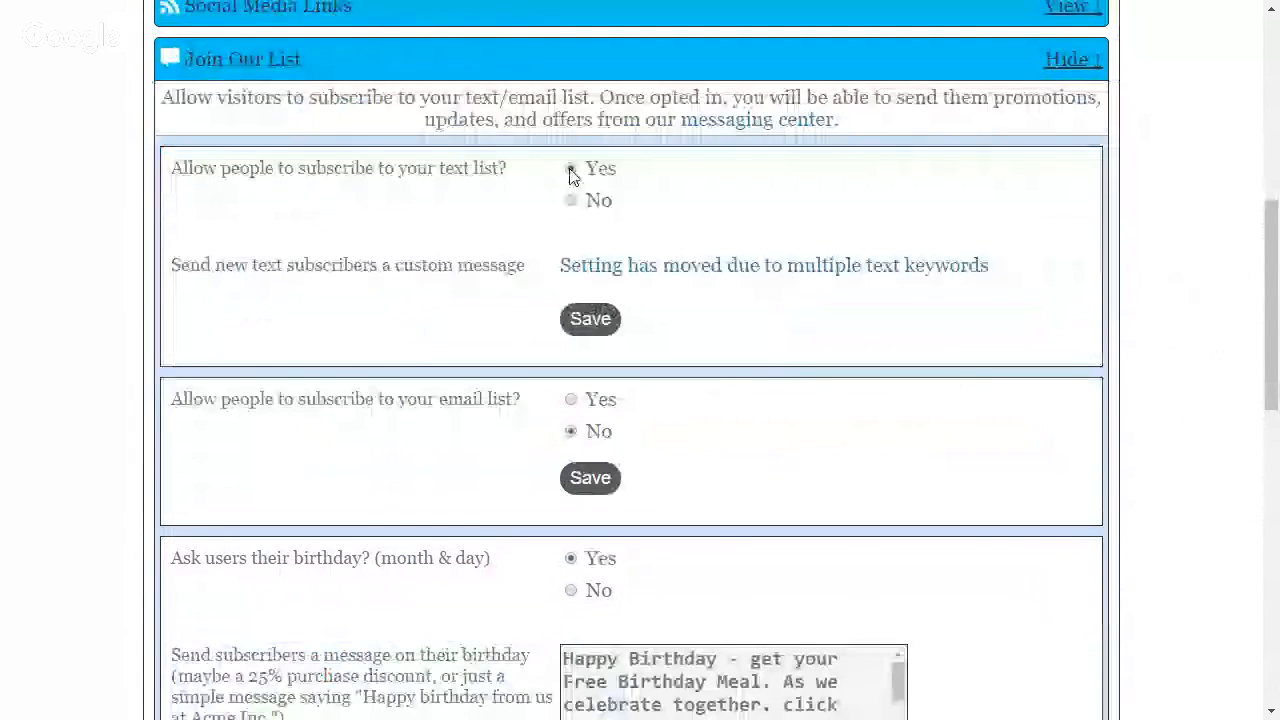
Edit the bdparty text keyword, capitalize "Our" at the start of its sign-up incentive message and save it
click(714, 266)
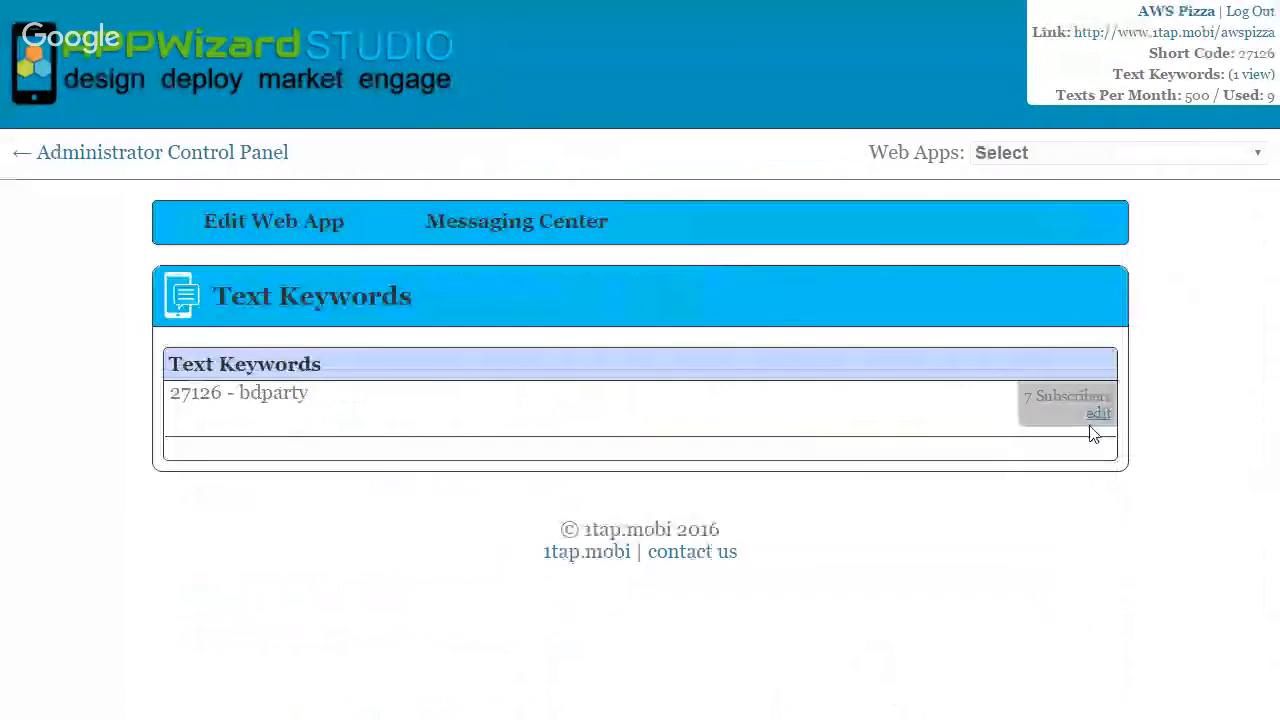
click(705, 387)
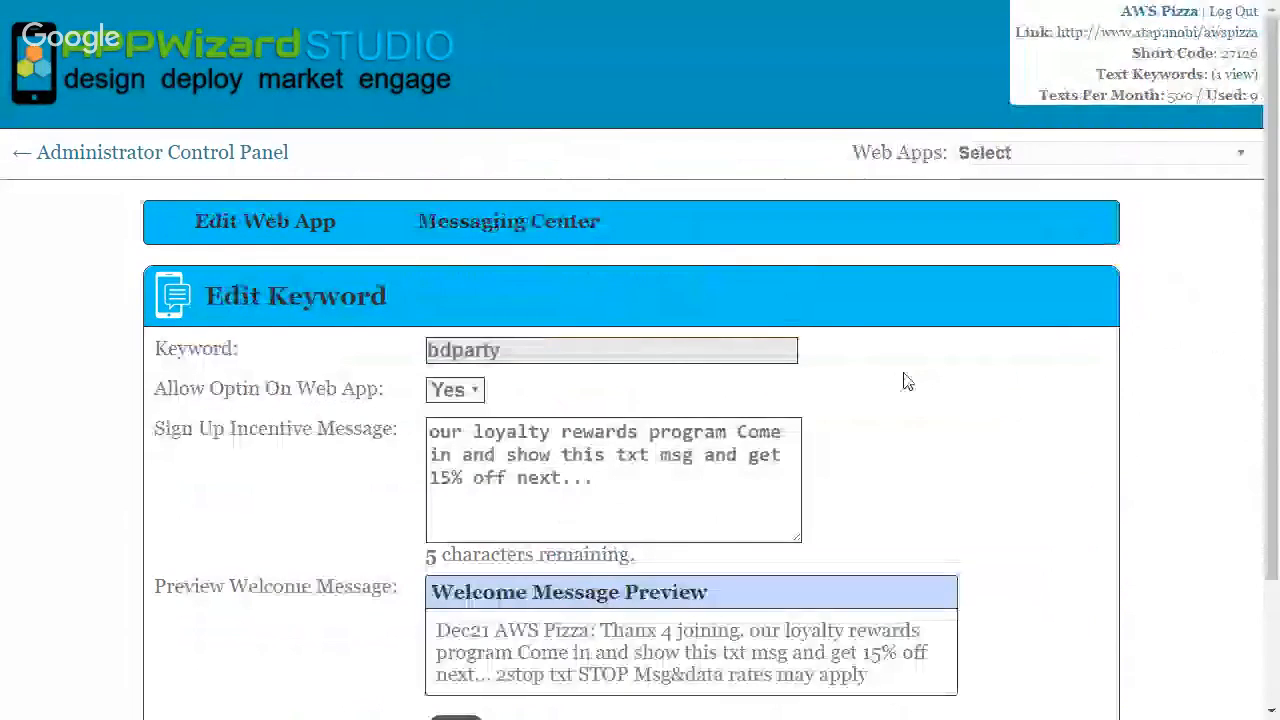
scroll(906, 300, down, 2)
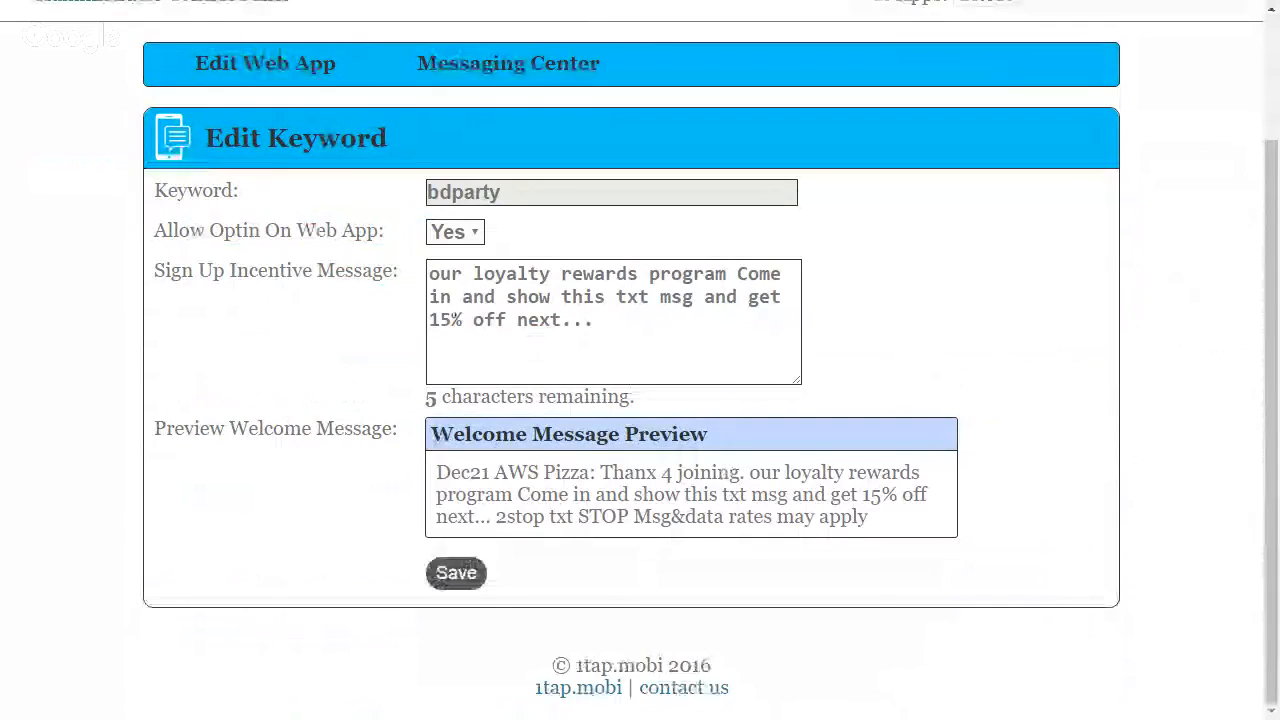
click(401, 275)
text(O)
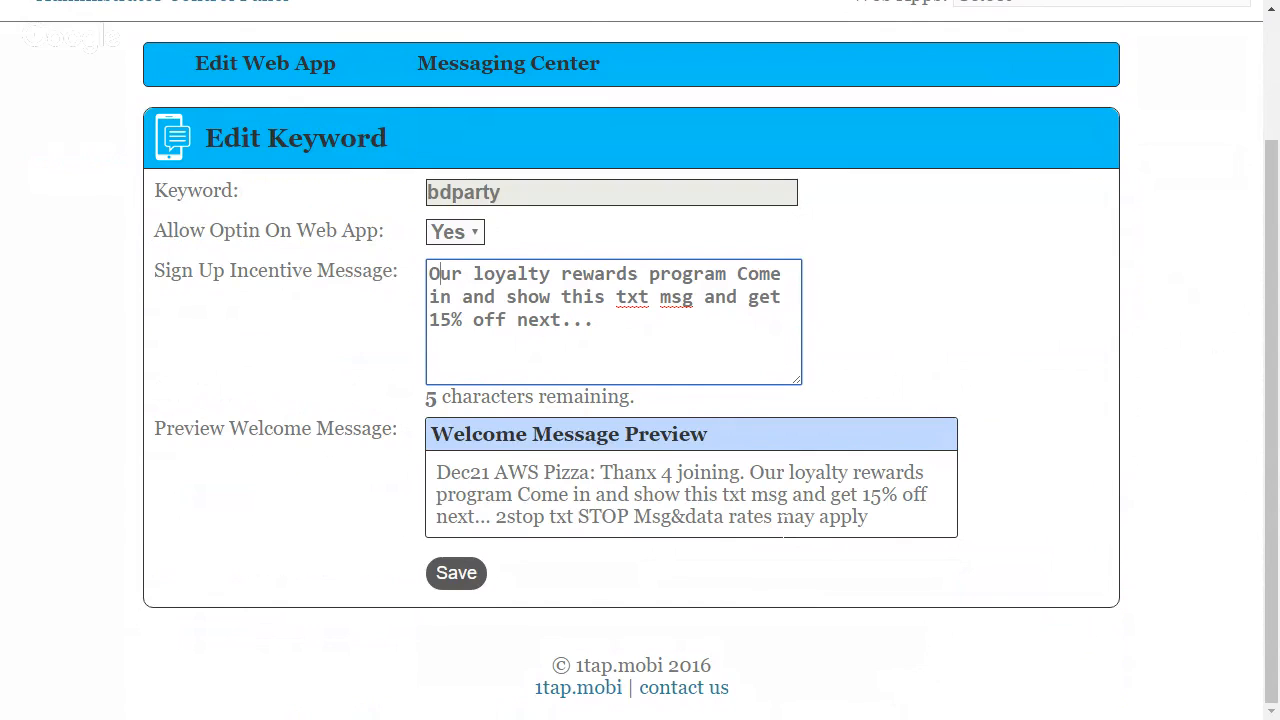
click(466, 589)
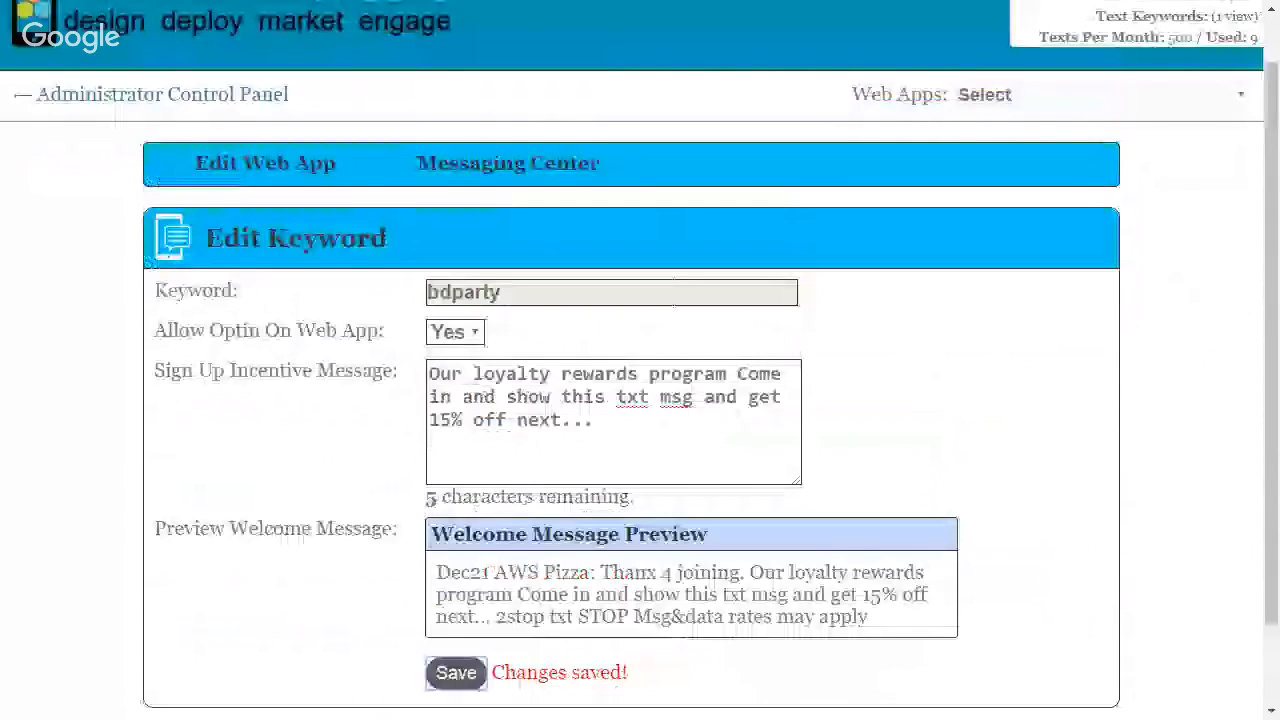
Go to the administrator control panel, view AWS Pizza's client access options and return to the web app list
scroll(280, 200, up, 1)
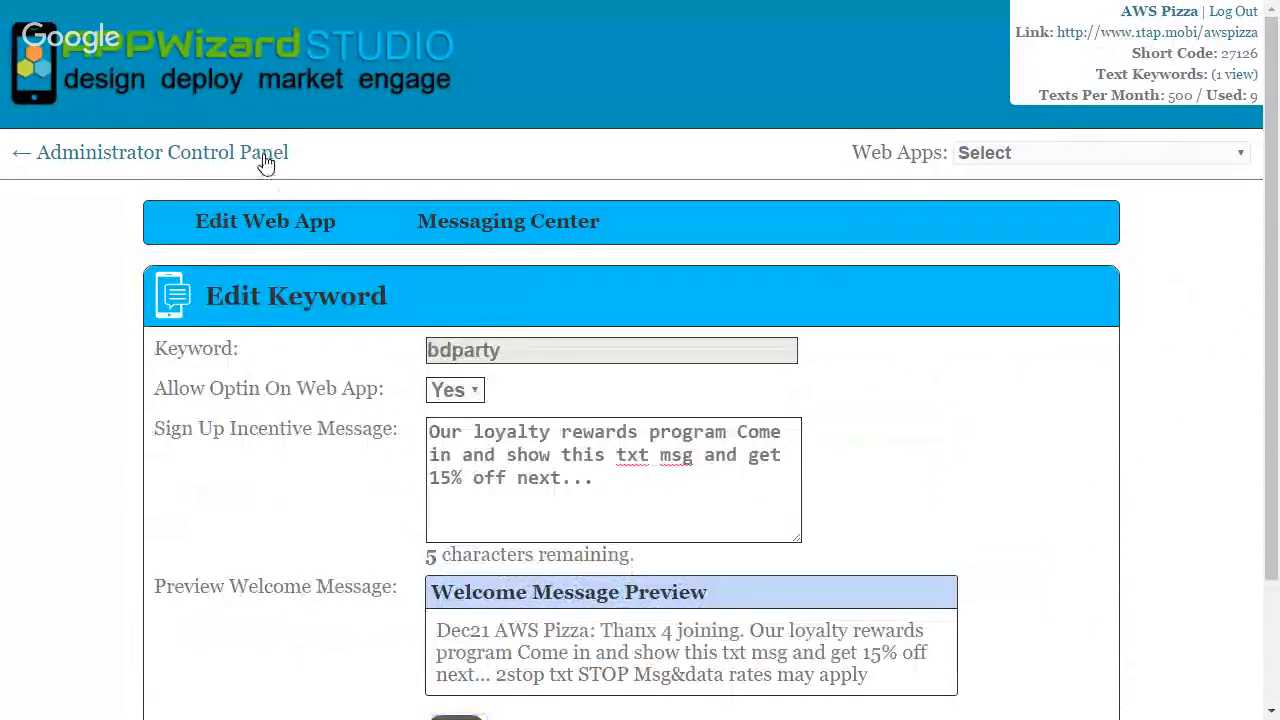
click(265, 155)
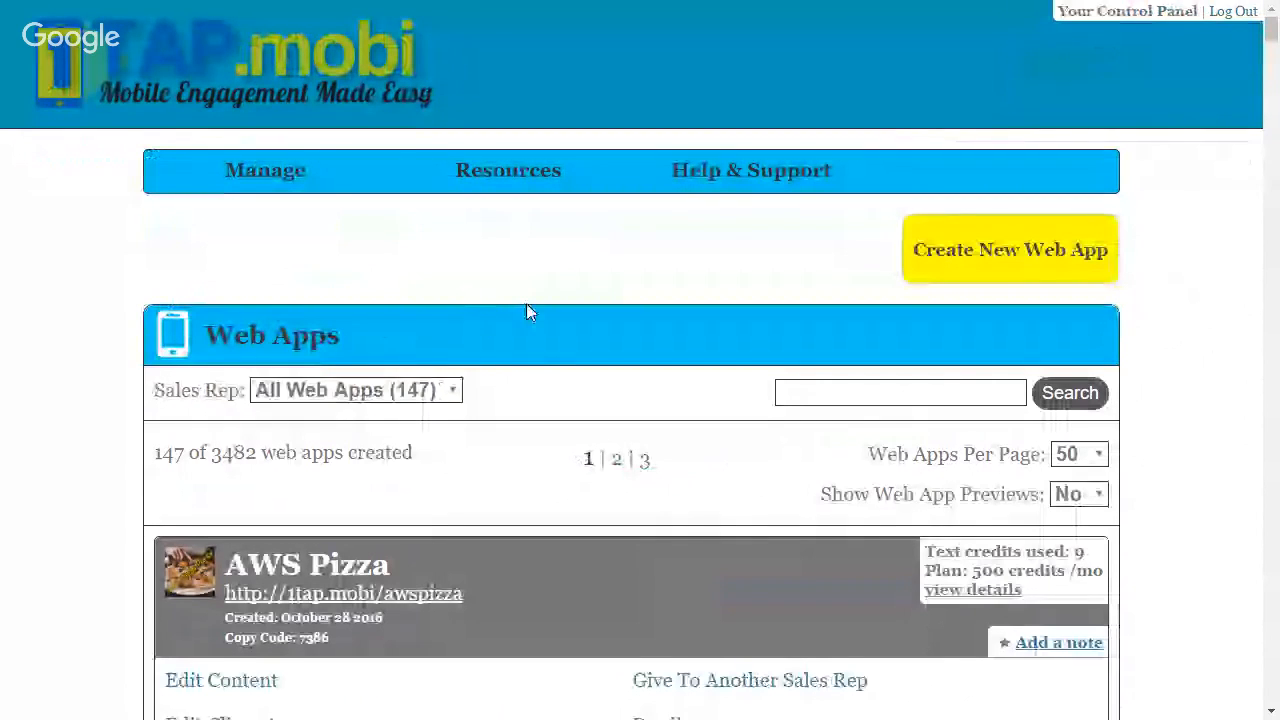
scroll(571, 372, down, 5)
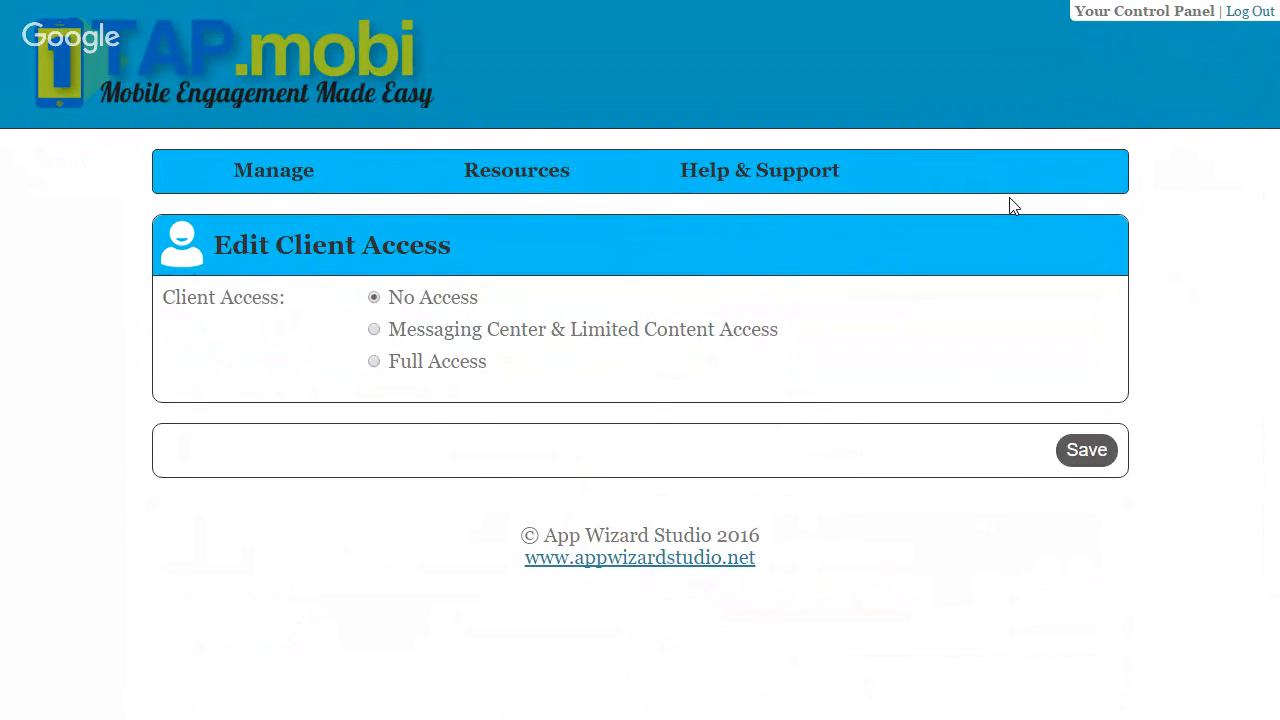
key(F11)
click(14, 75)
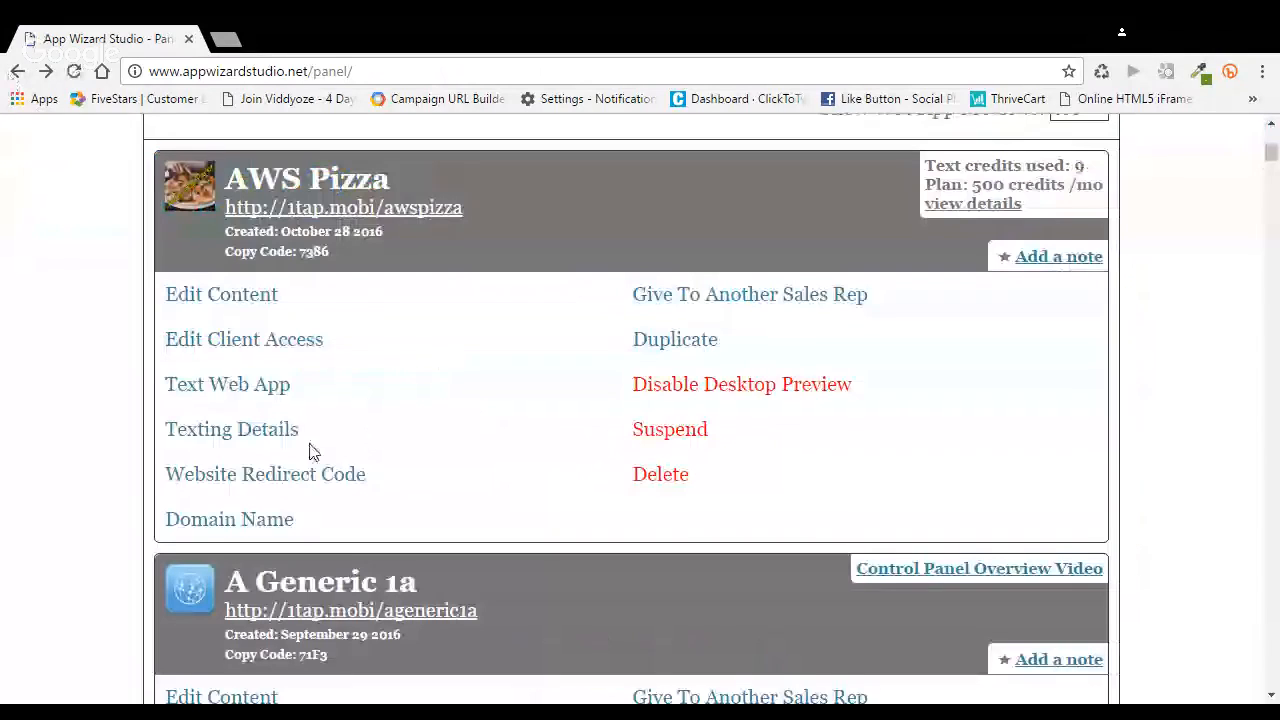
Reopen AWS Pizza for content editing and check its phone preview
click(266, 300)
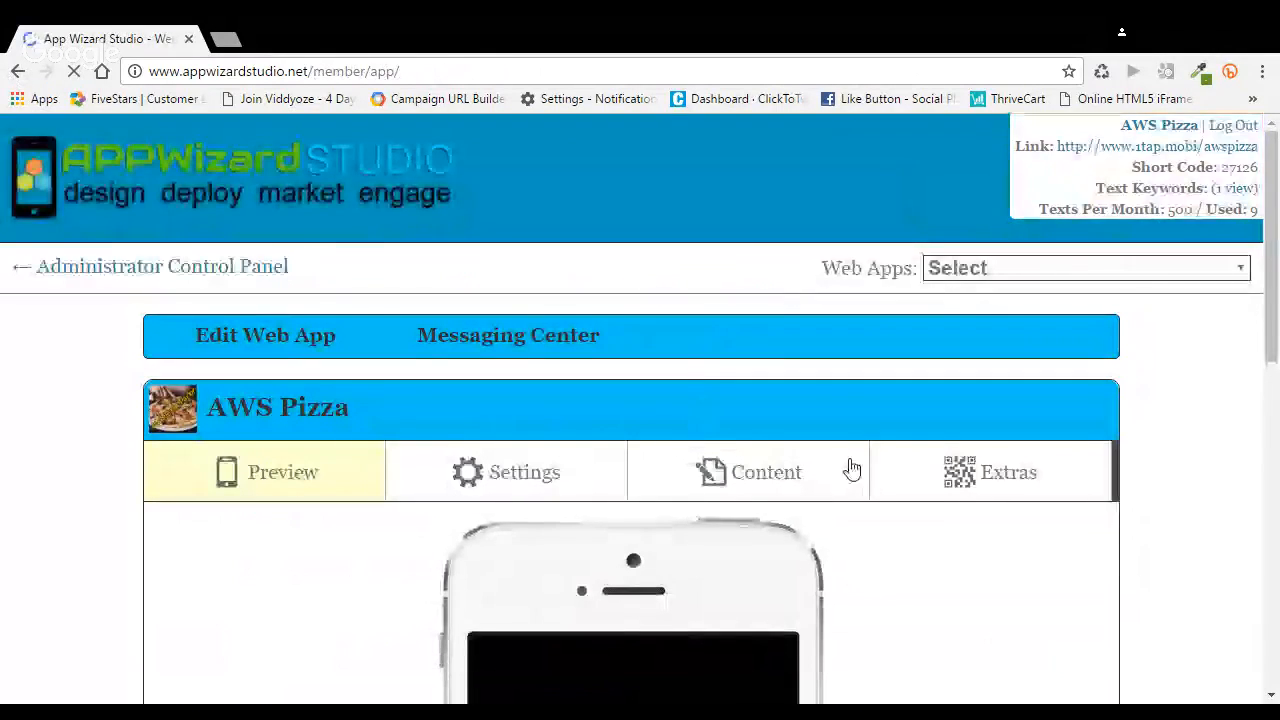
scroll(905, 466, down, 2)
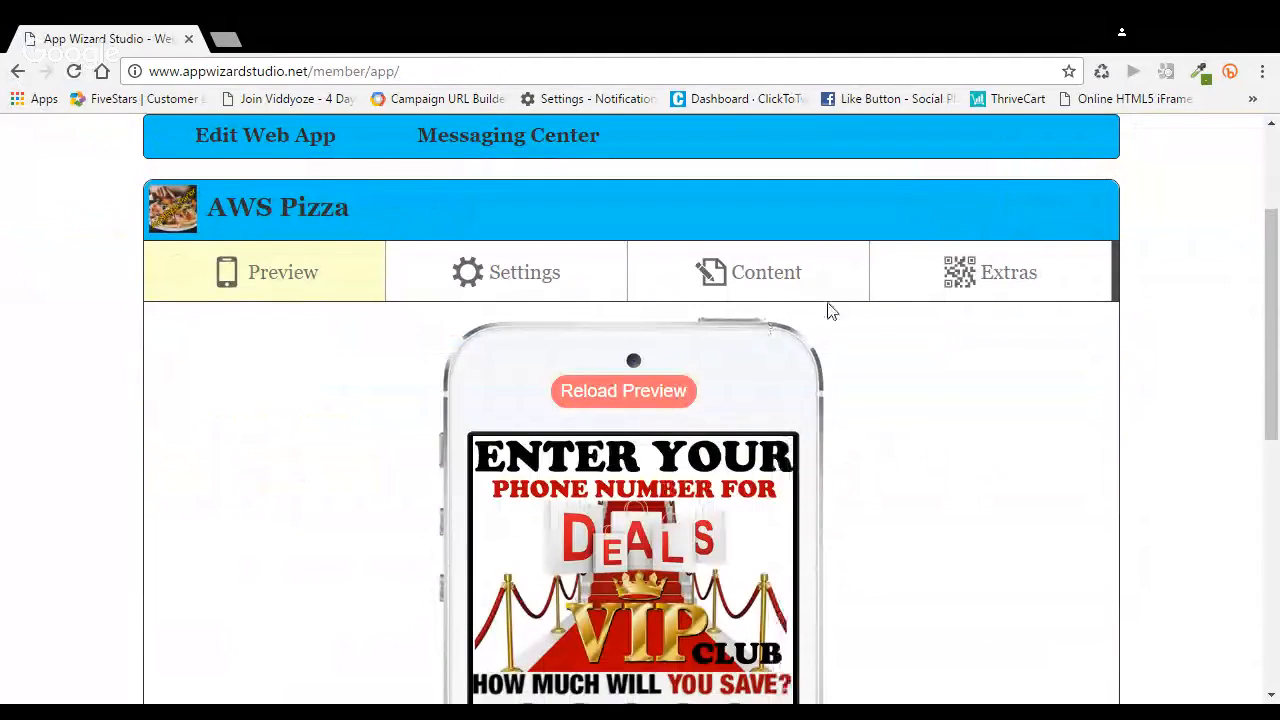
scroll(827, 317, down, 1)
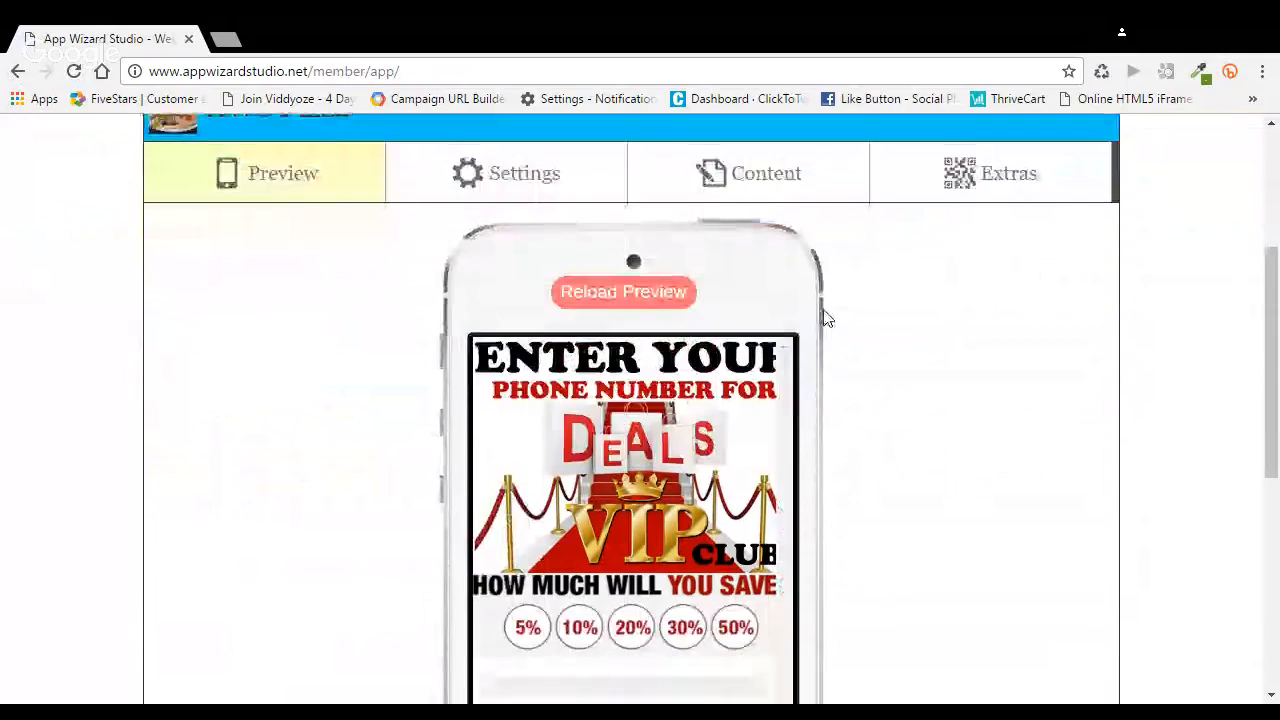
scroll(827, 318, up, 1)
Open the app's content and look through the list of available section types
click(826, 295)
scroll(811, 412, down, 2)
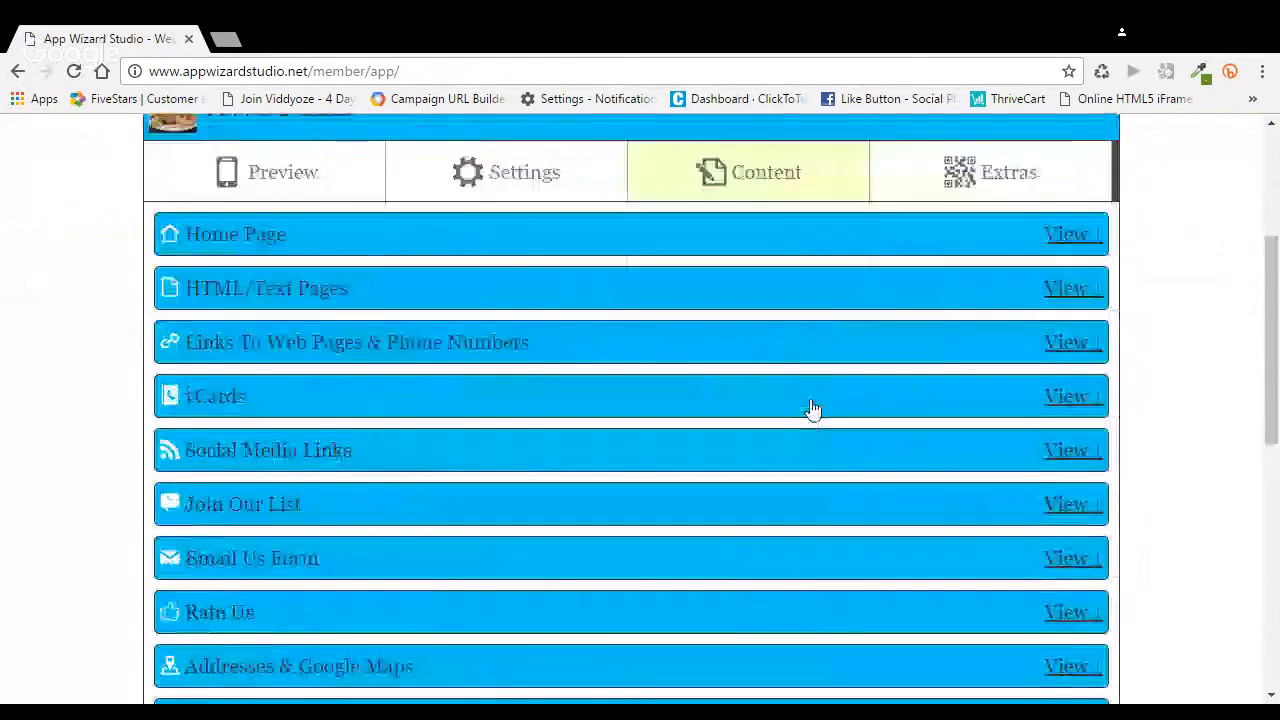
scroll(811, 410, down, 4)
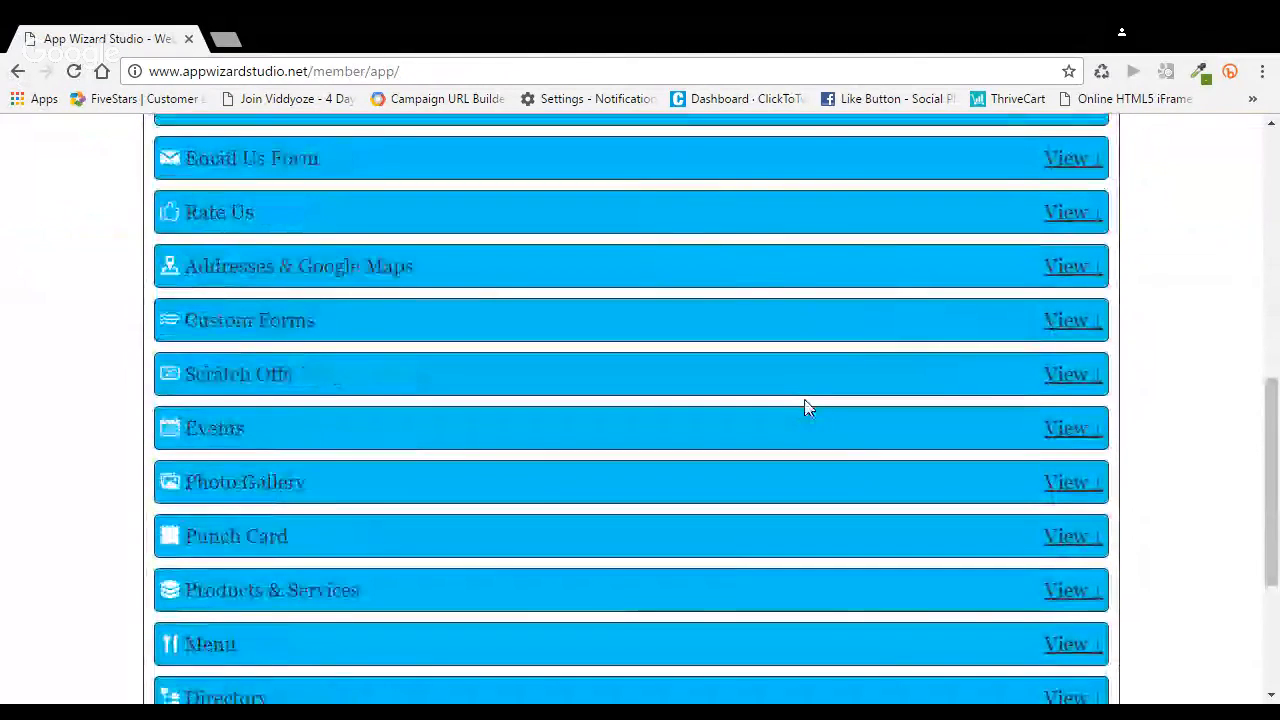
scroll(811, 408, down, 1)
scroll(808, 406, up, 2)
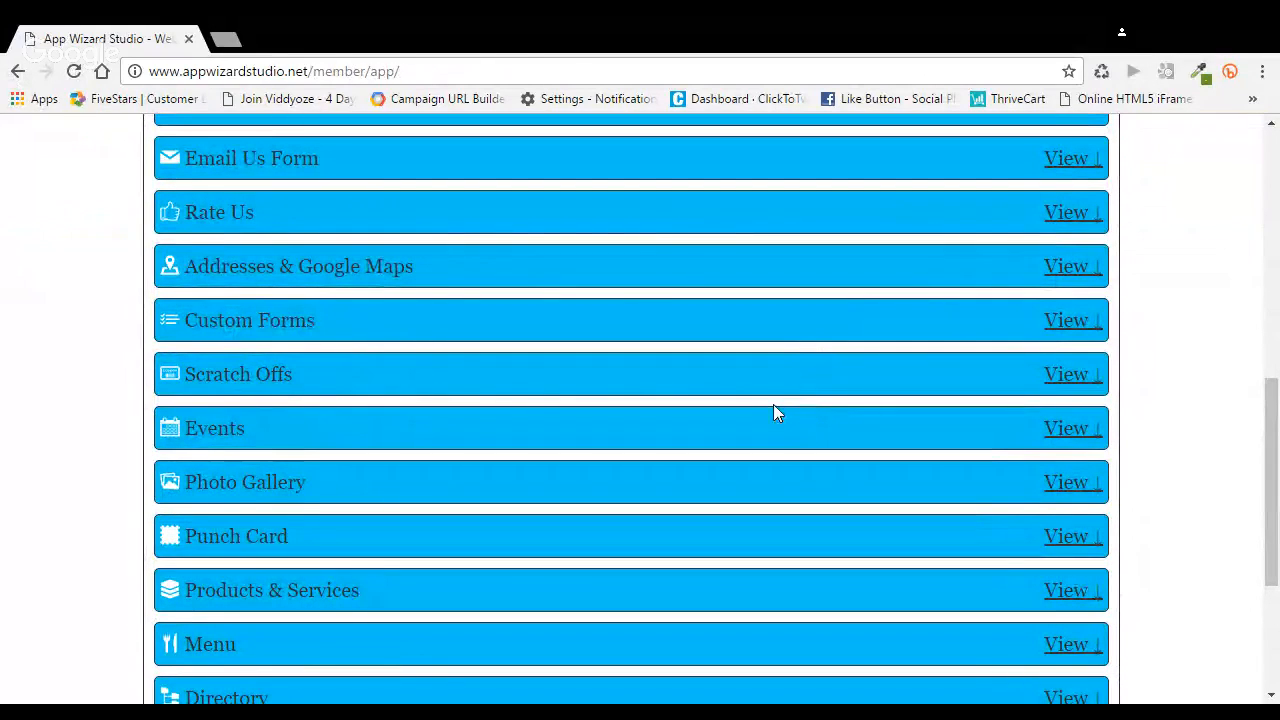
scroll(773, 404, down, 1)
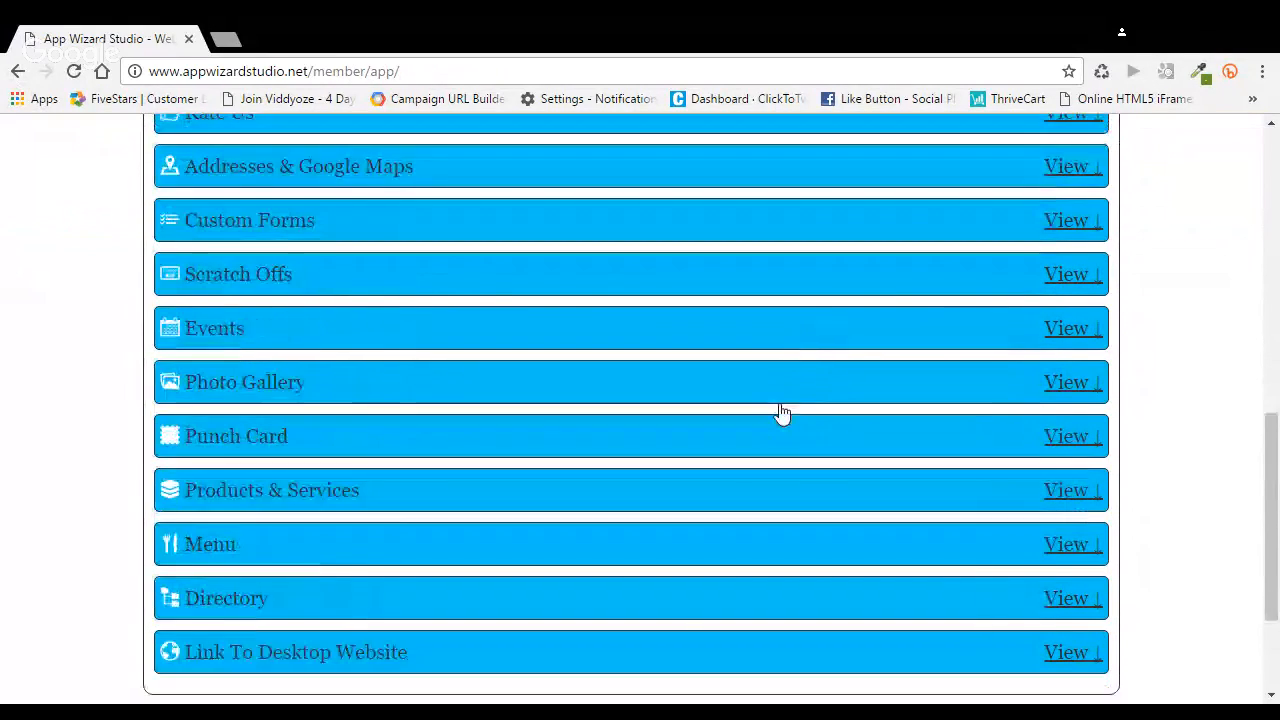
scroll(781, 412, up, 2)
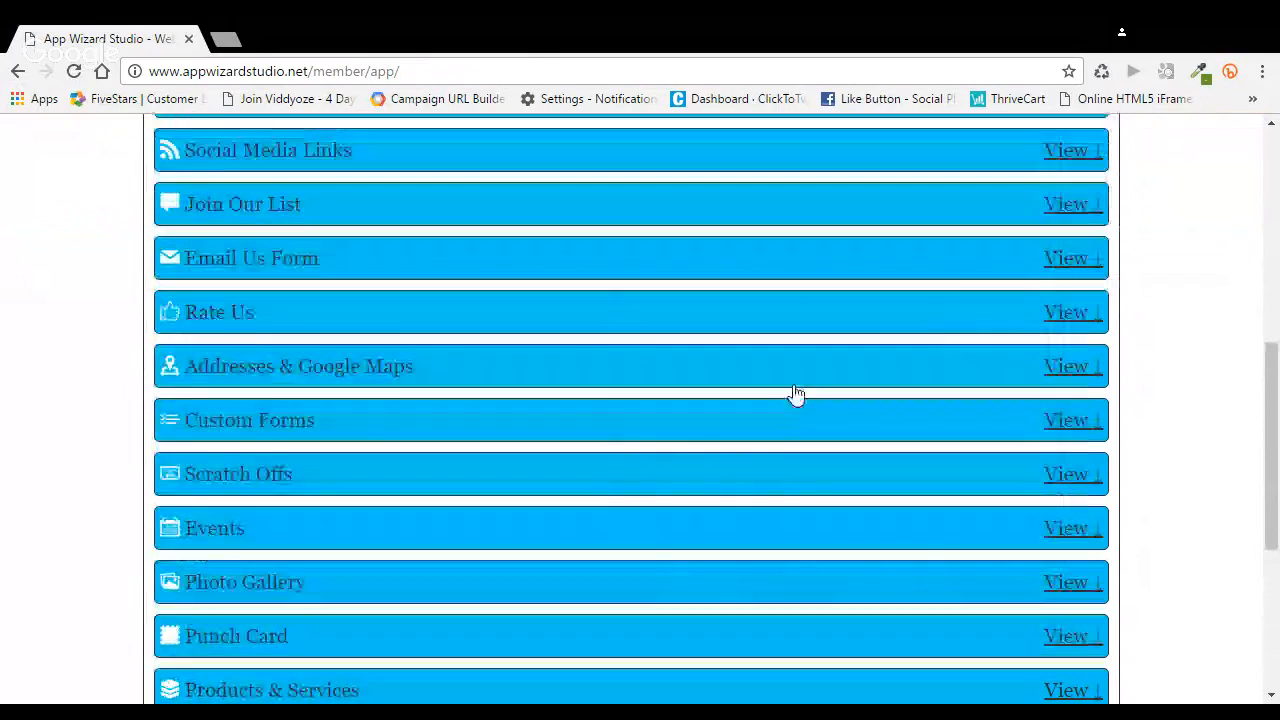
Open the Join Our List section and review its text list, email list and birthday message settings
click(1074, 206)
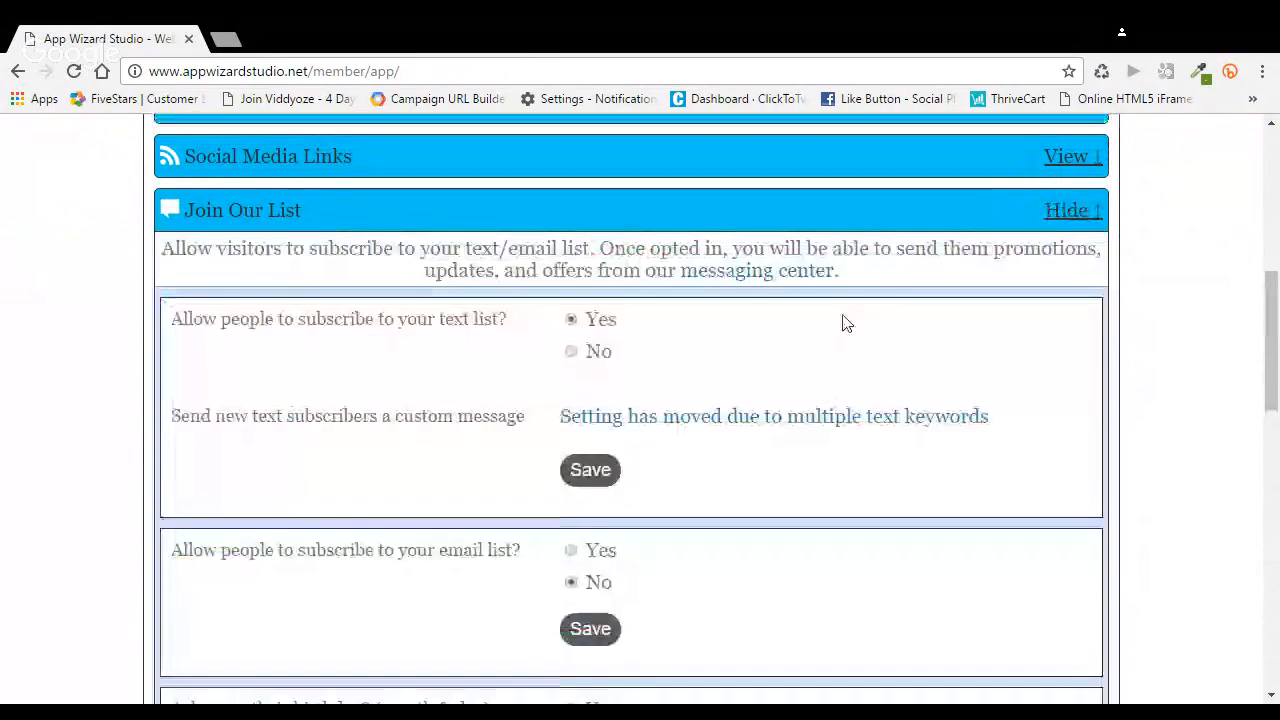
scroll(843, 322, down, 1)
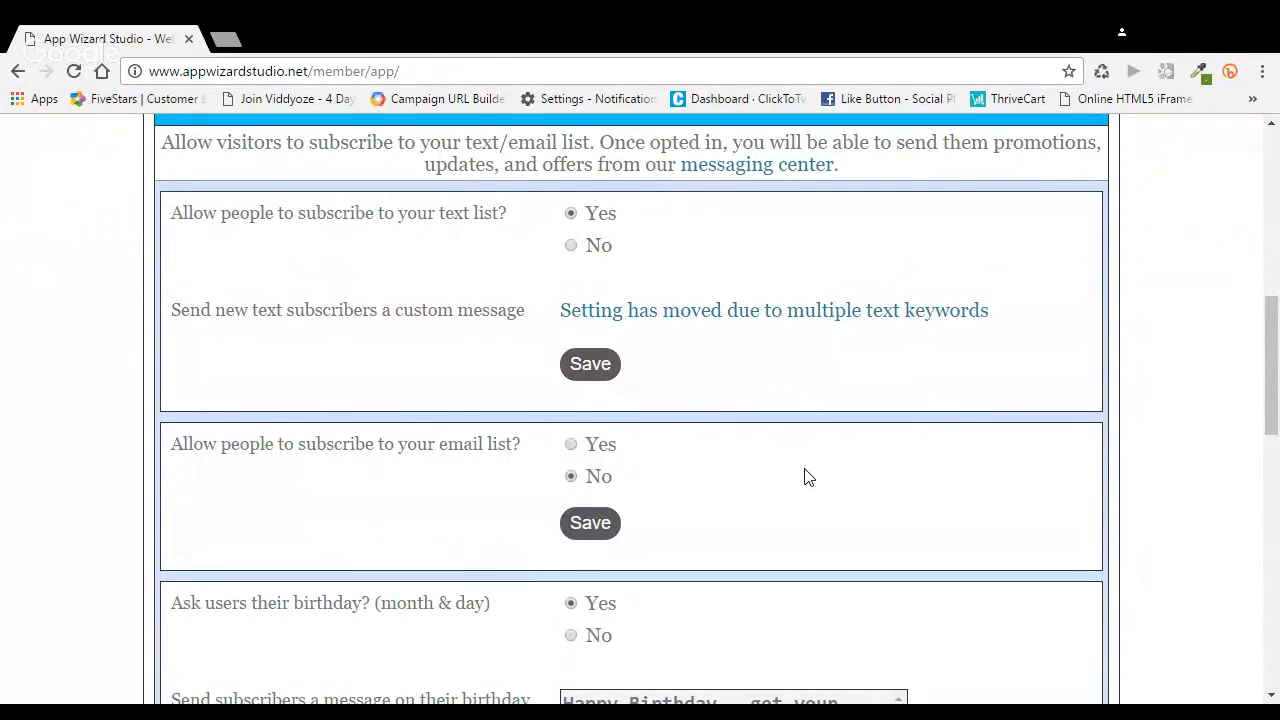
click(571, 446)
click(571, 477)
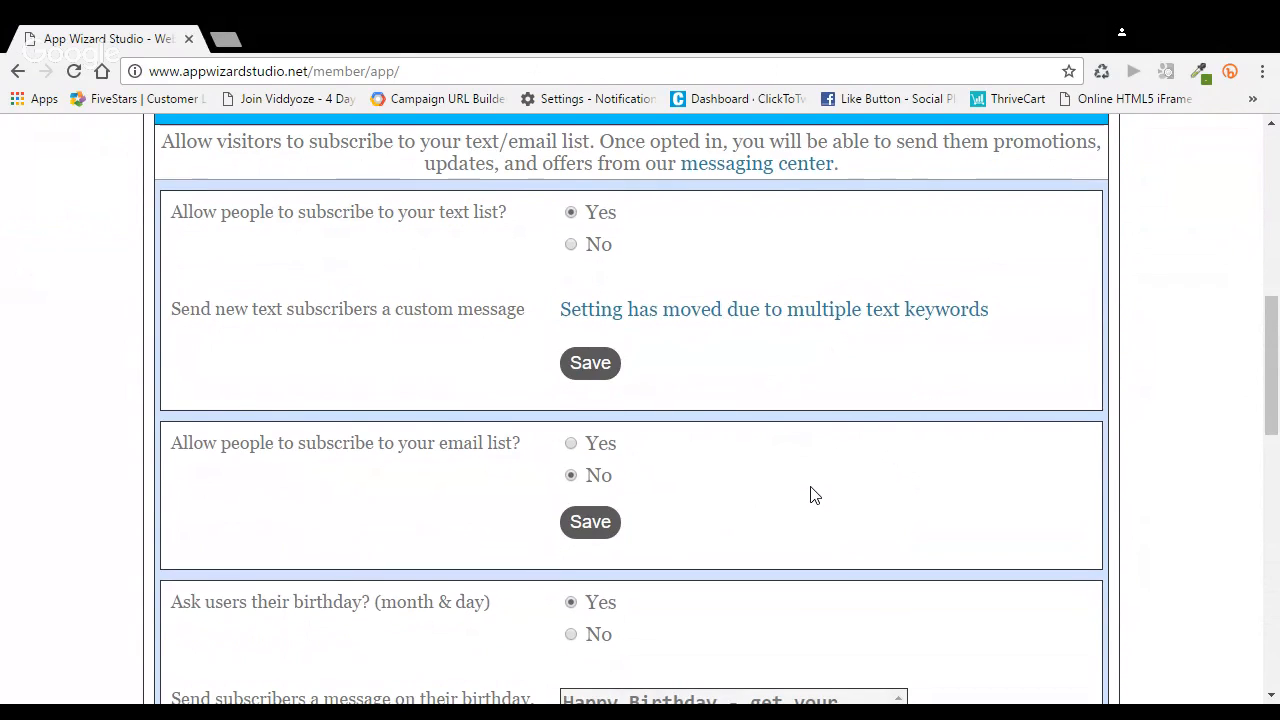
scroll(970, 510, down, 1)
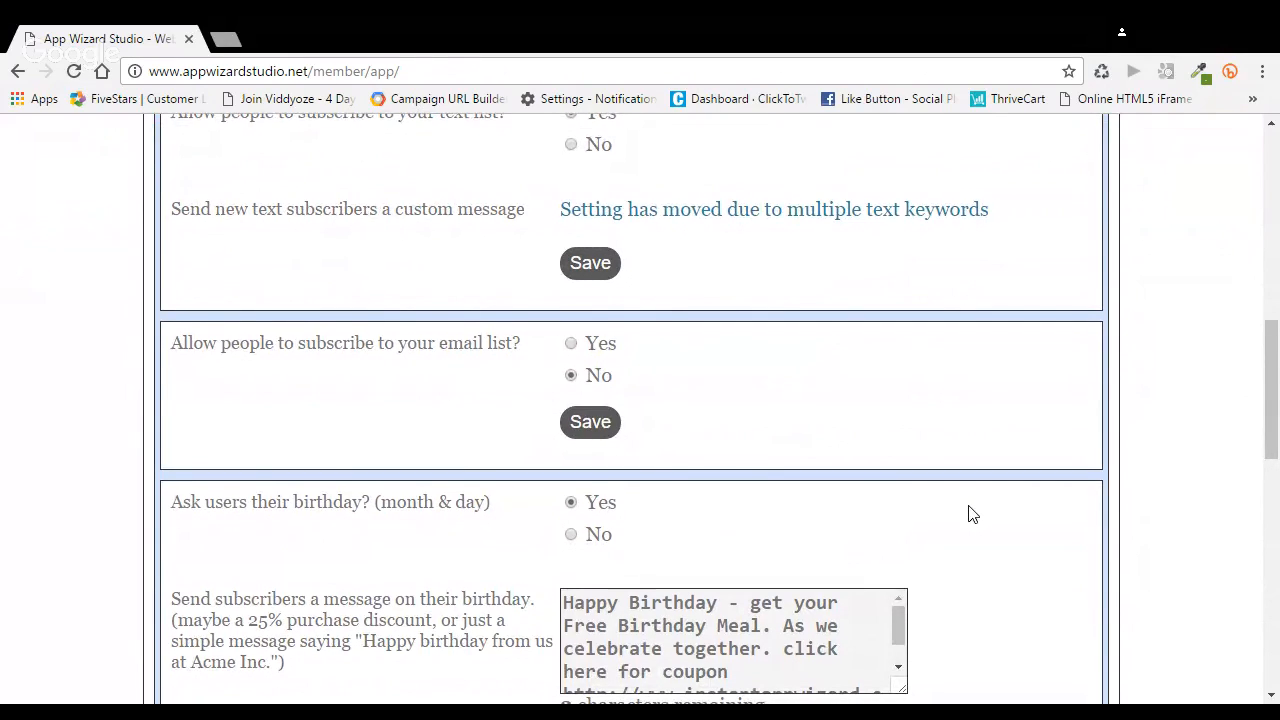
scroll(968, 514, down, 1)
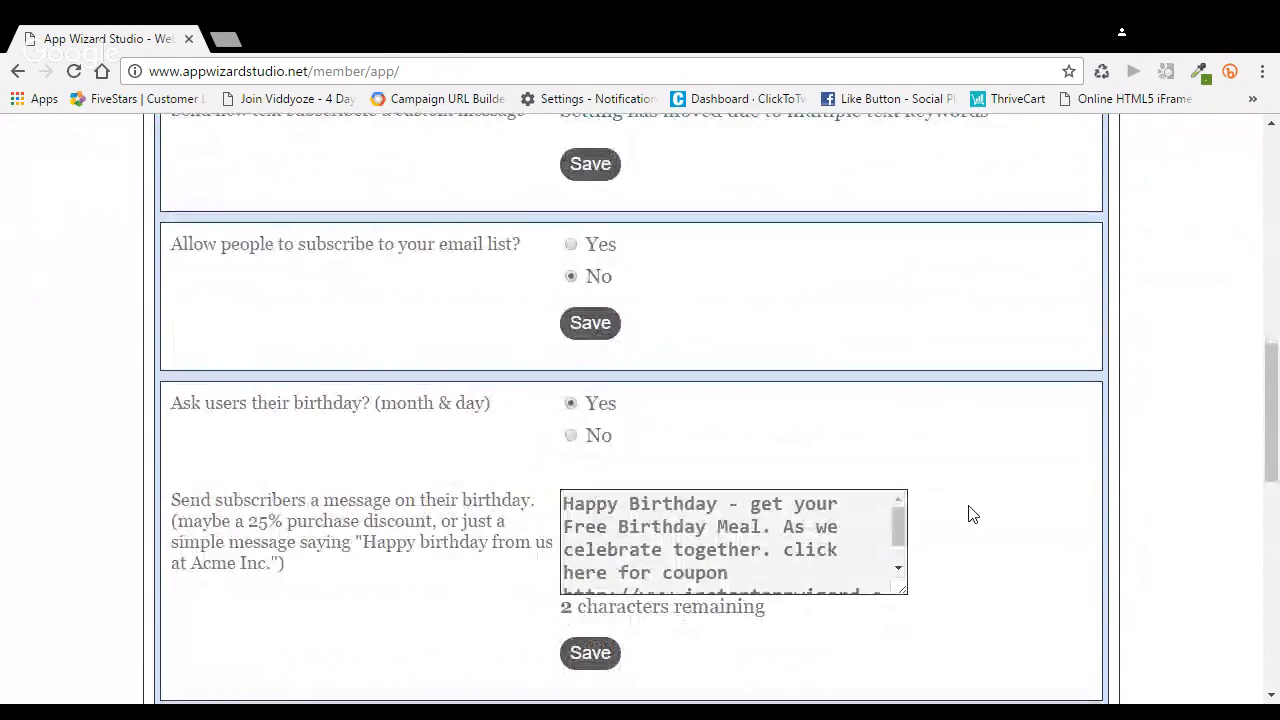
scroll(968, 514, down, 1)
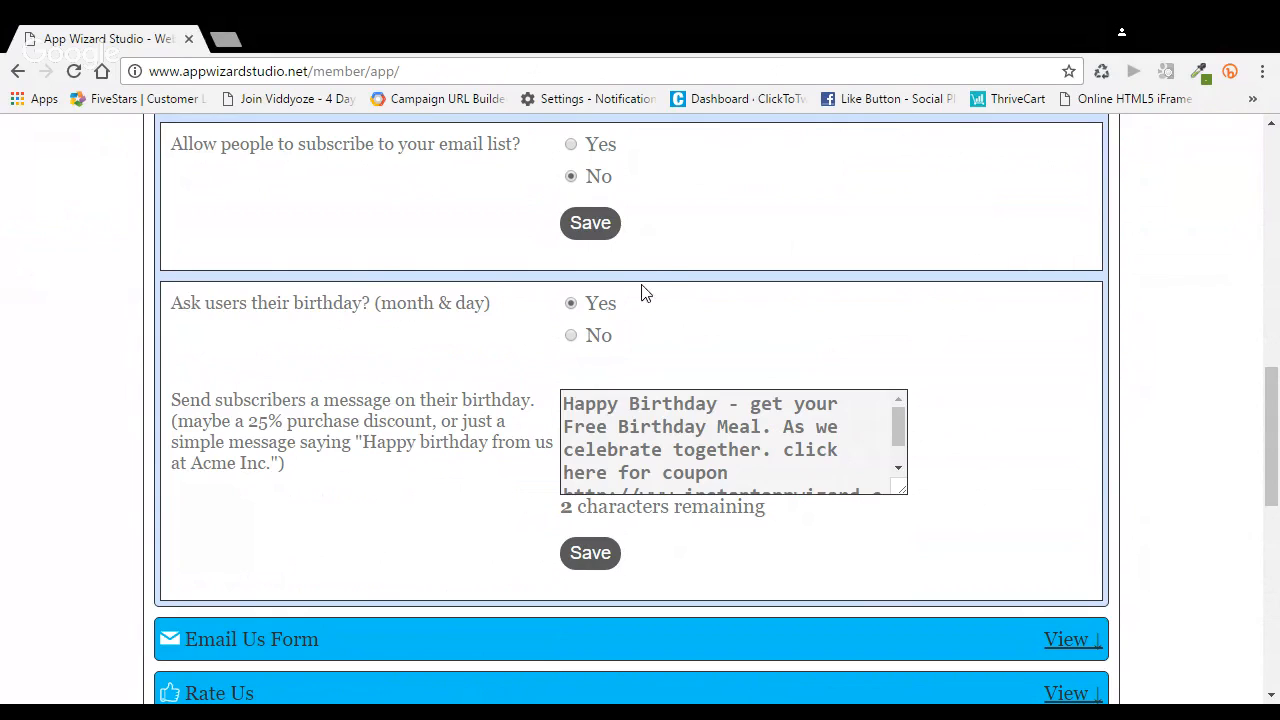
scroll(663, 323, up, 3)
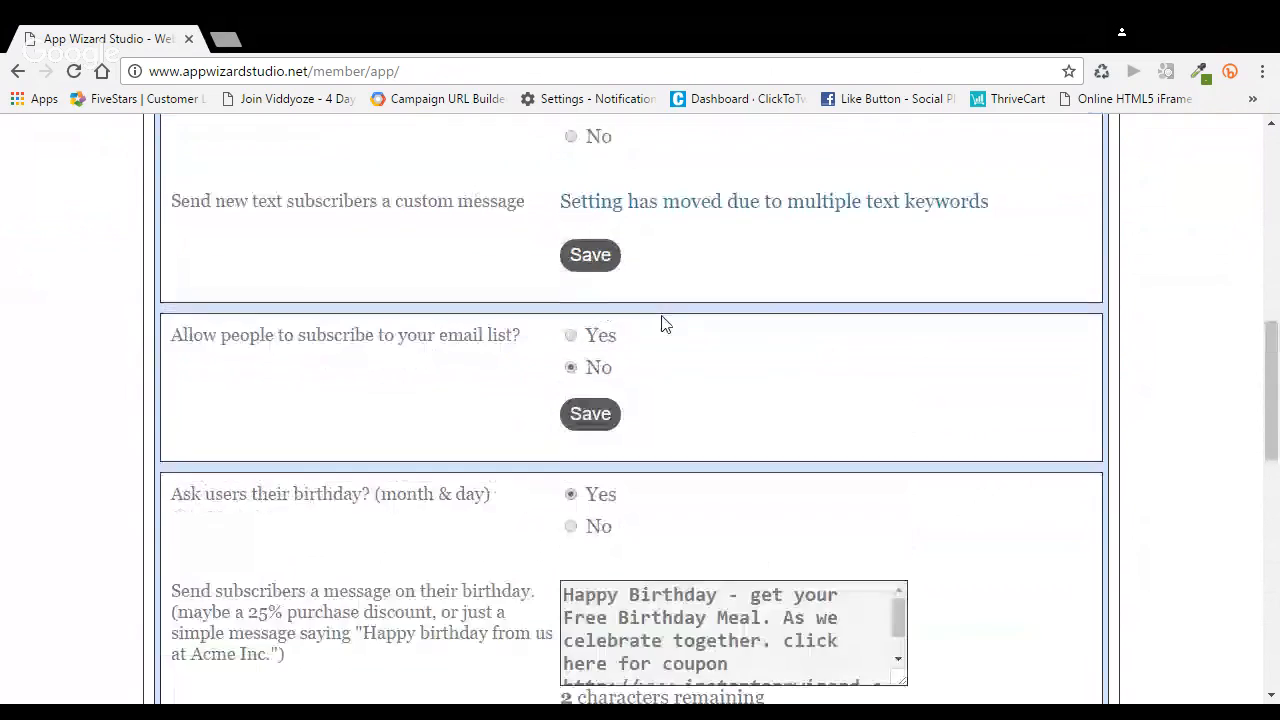
scroll(720, 320, down, 2)
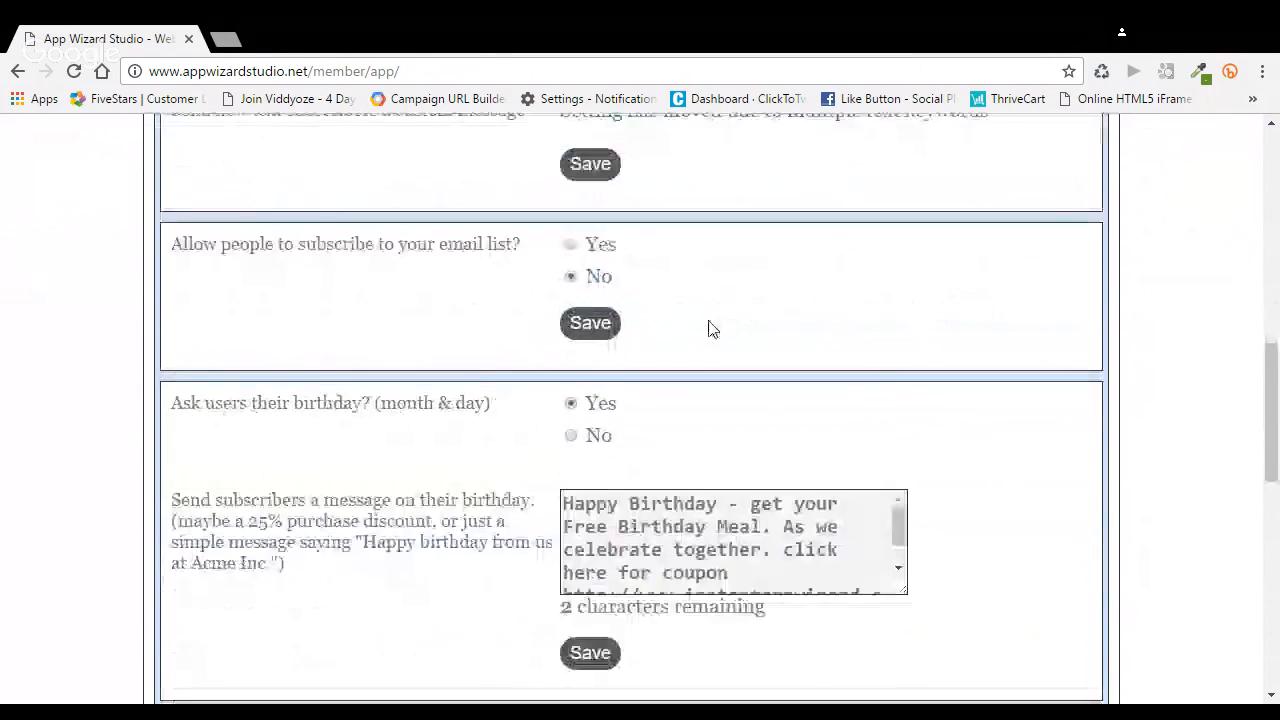
scroll(709, 329, down, 2)
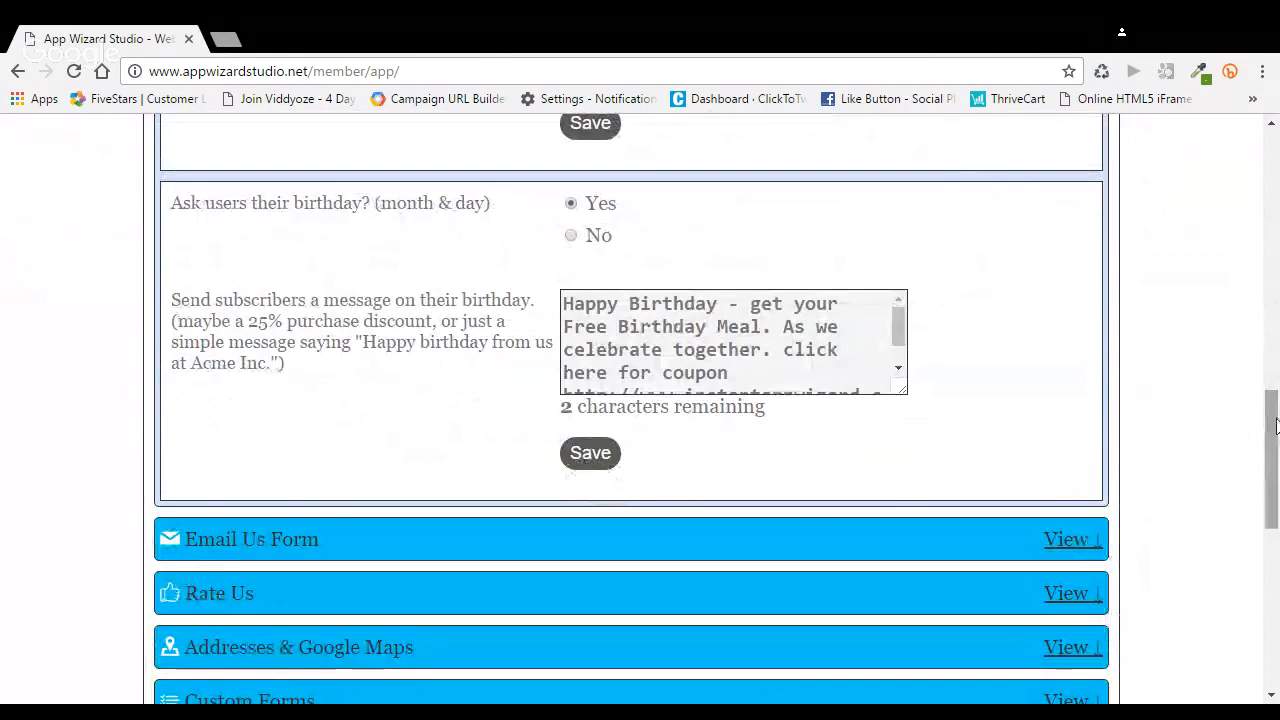
Reload the AWS Pizza phone preview and check the area below the VIP club header image
drag(1273, 395, 1273, 206)
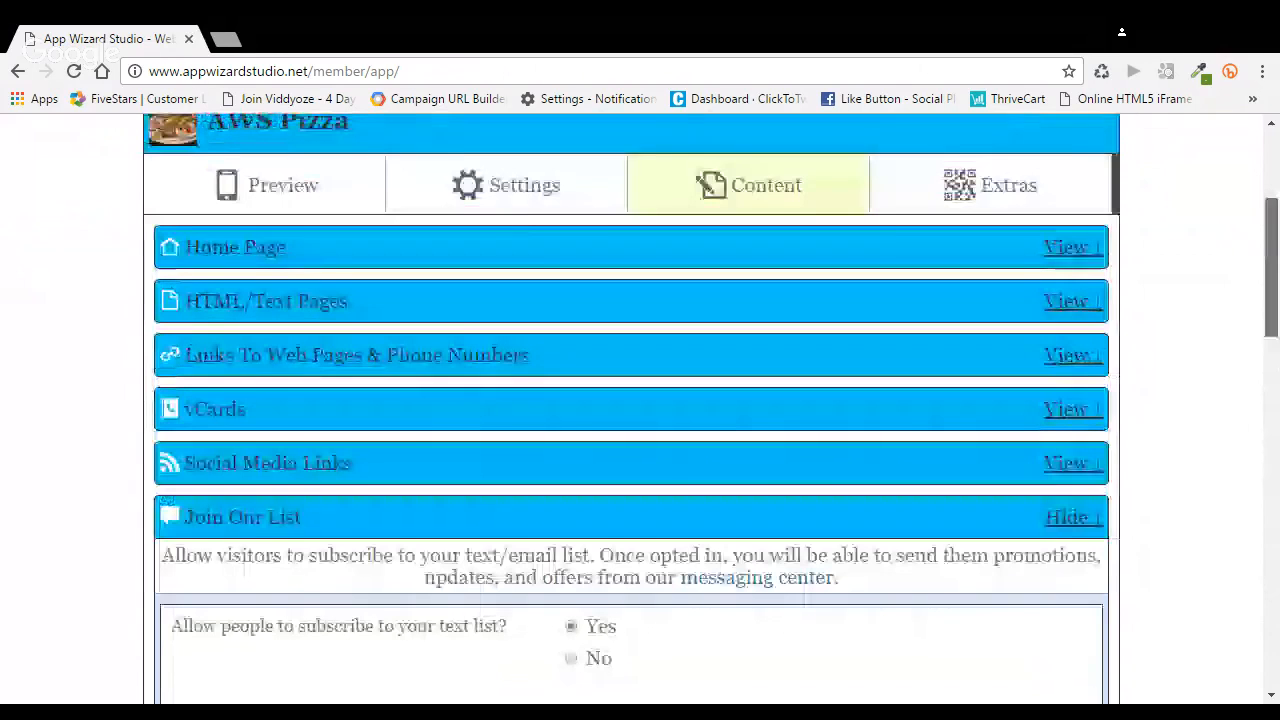
click(280, 195)
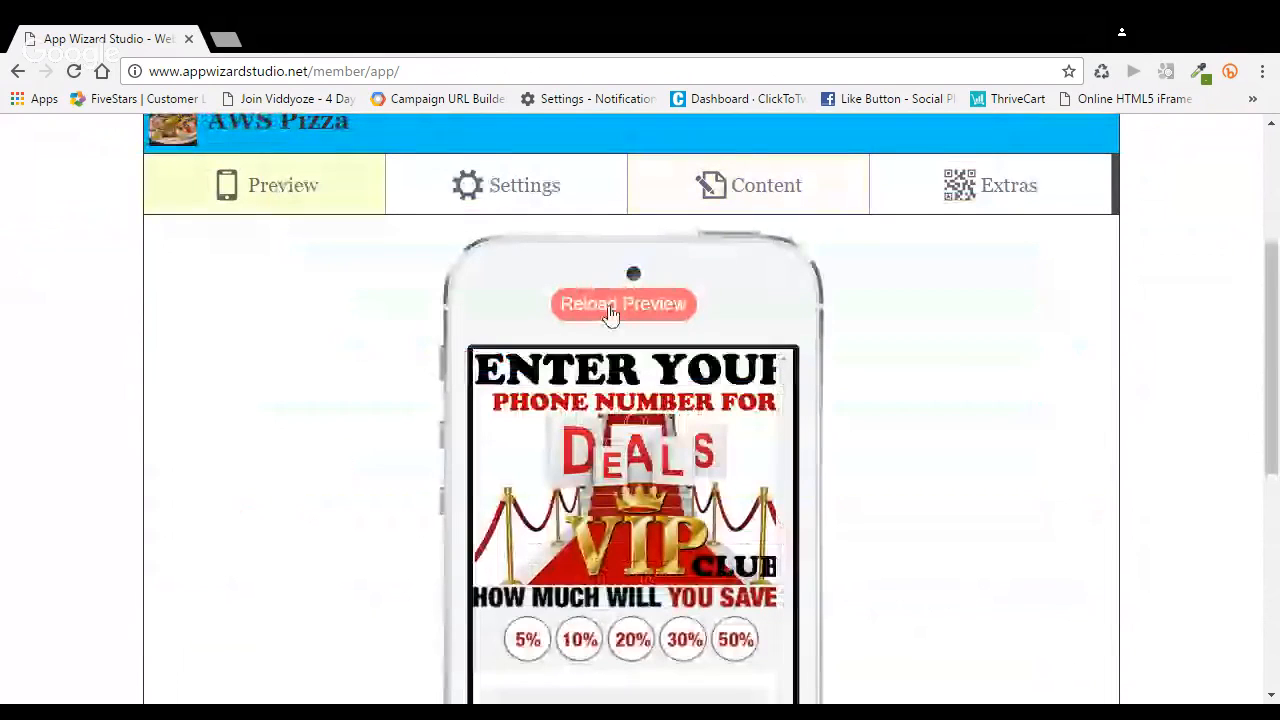
click(609, 307)
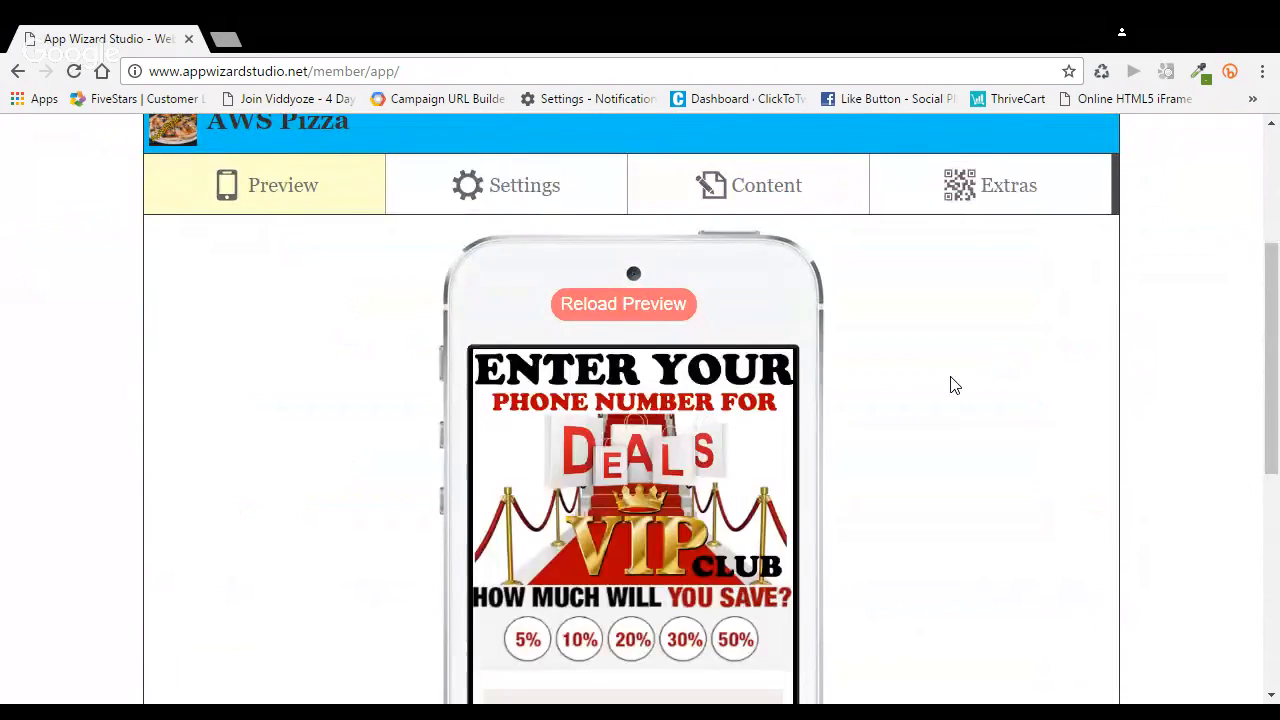
scroll(953, 385, down, 4)
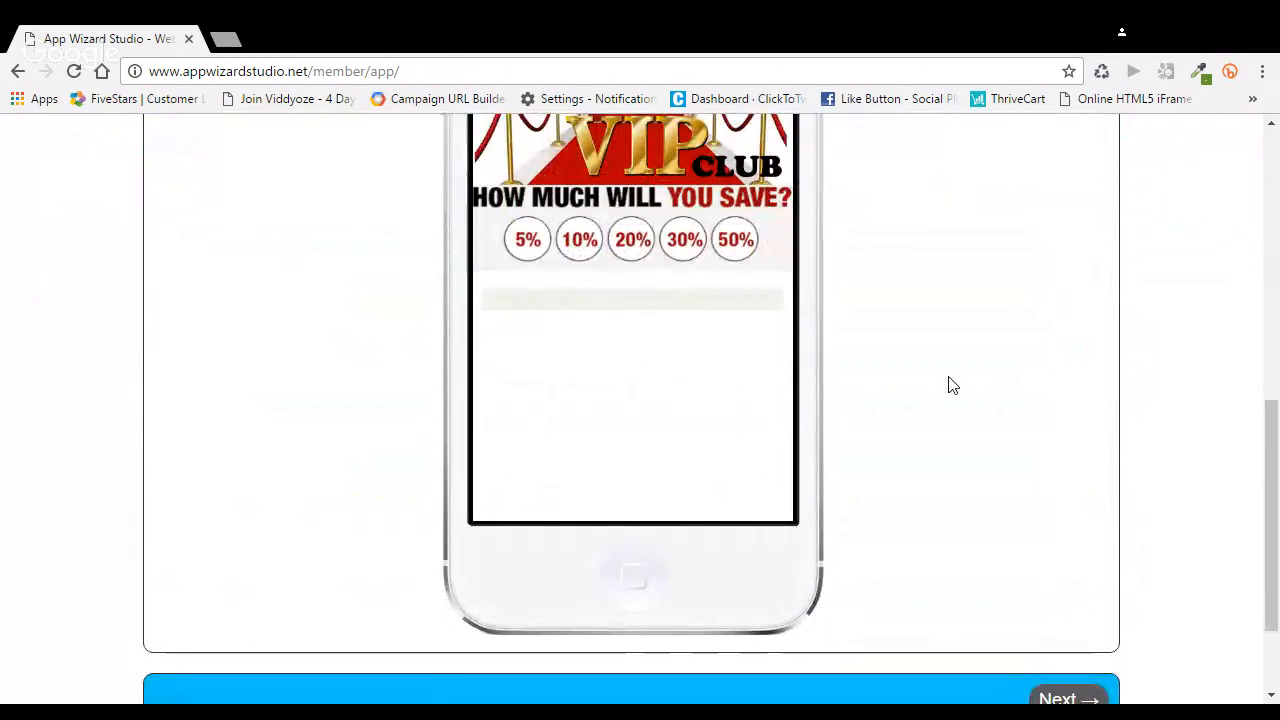
scroll(952, 386, up, 1)
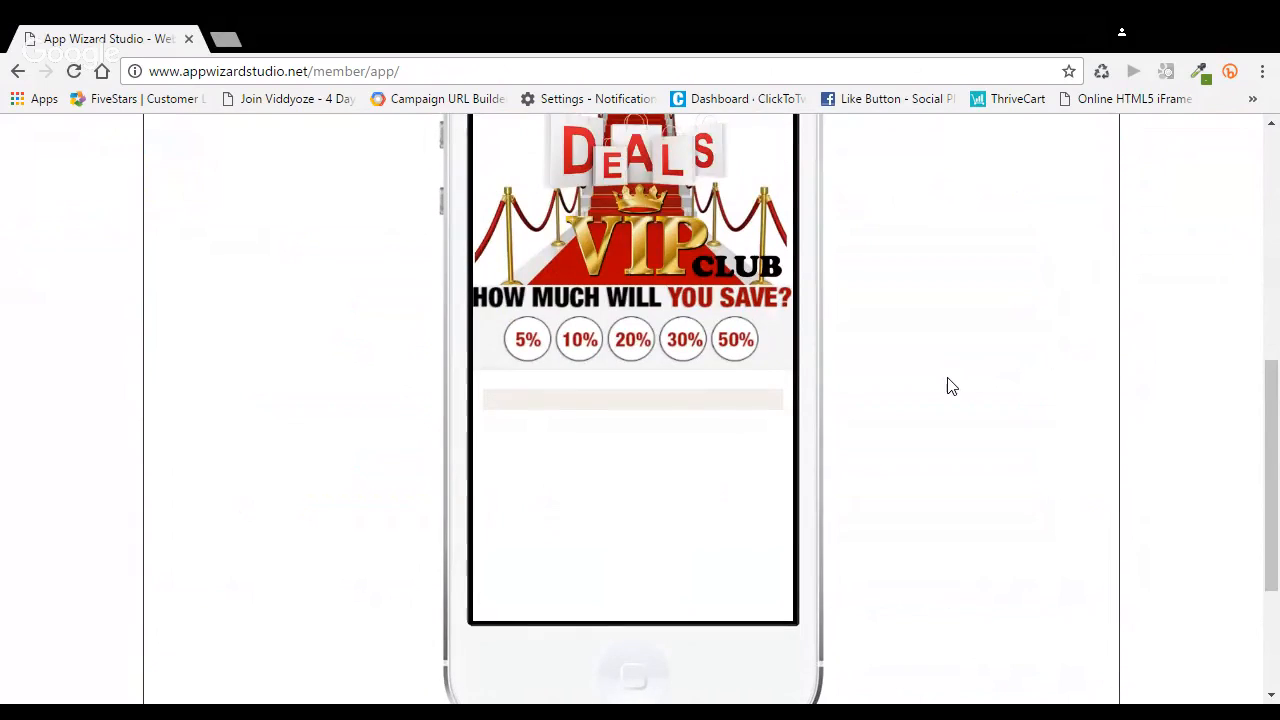
scroll(949, 384, up, 3)
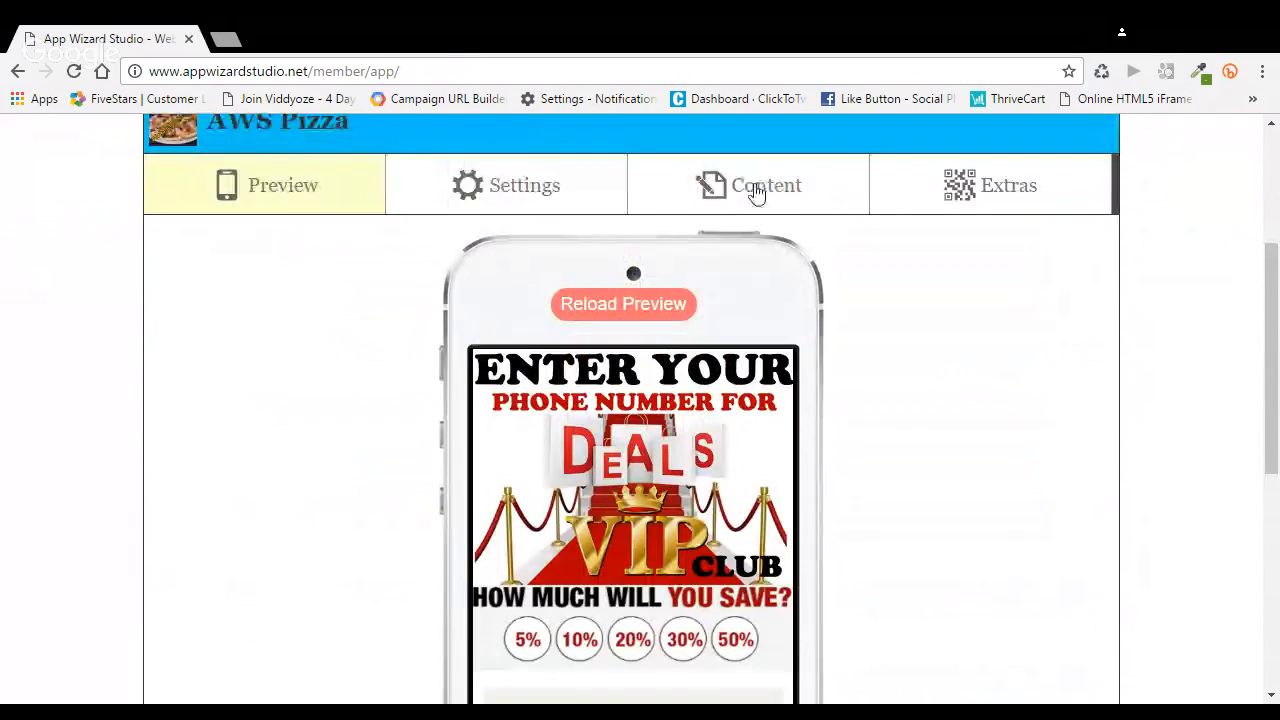
Set the home page's Landing Page block to include the Loyalty Rewards content page and save the home page
click(757, 193)
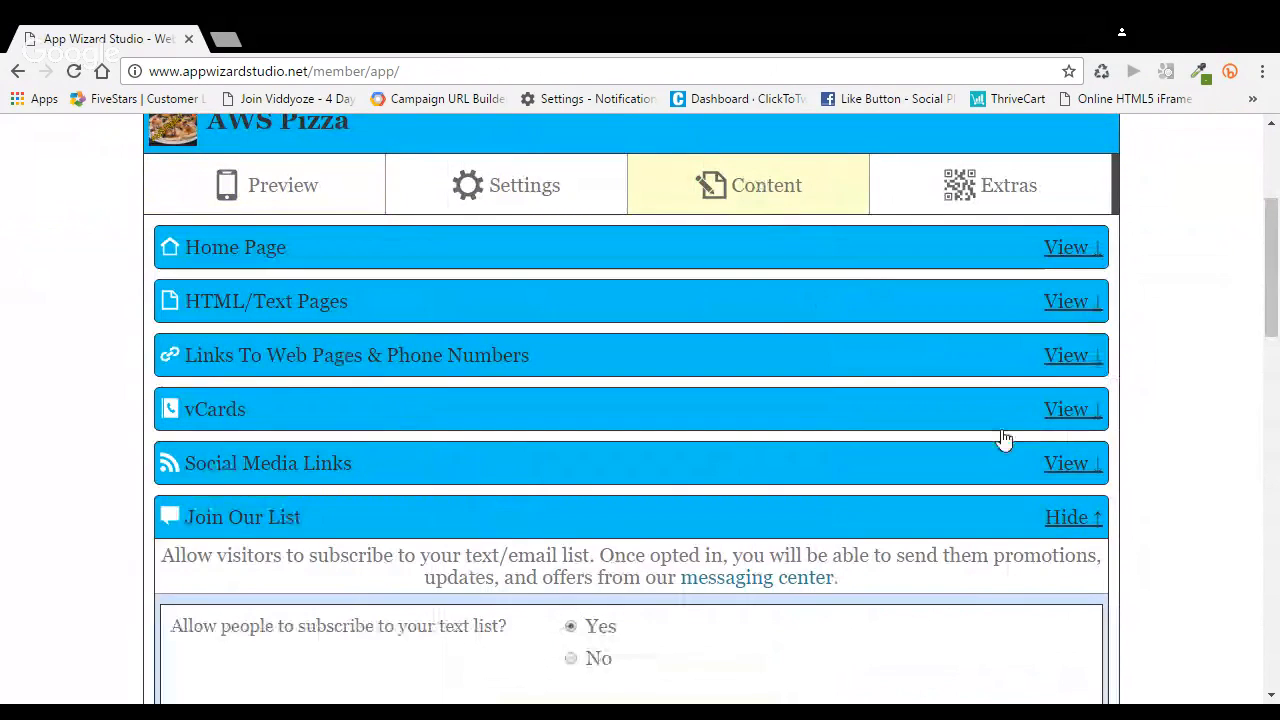
click(1065, 517)
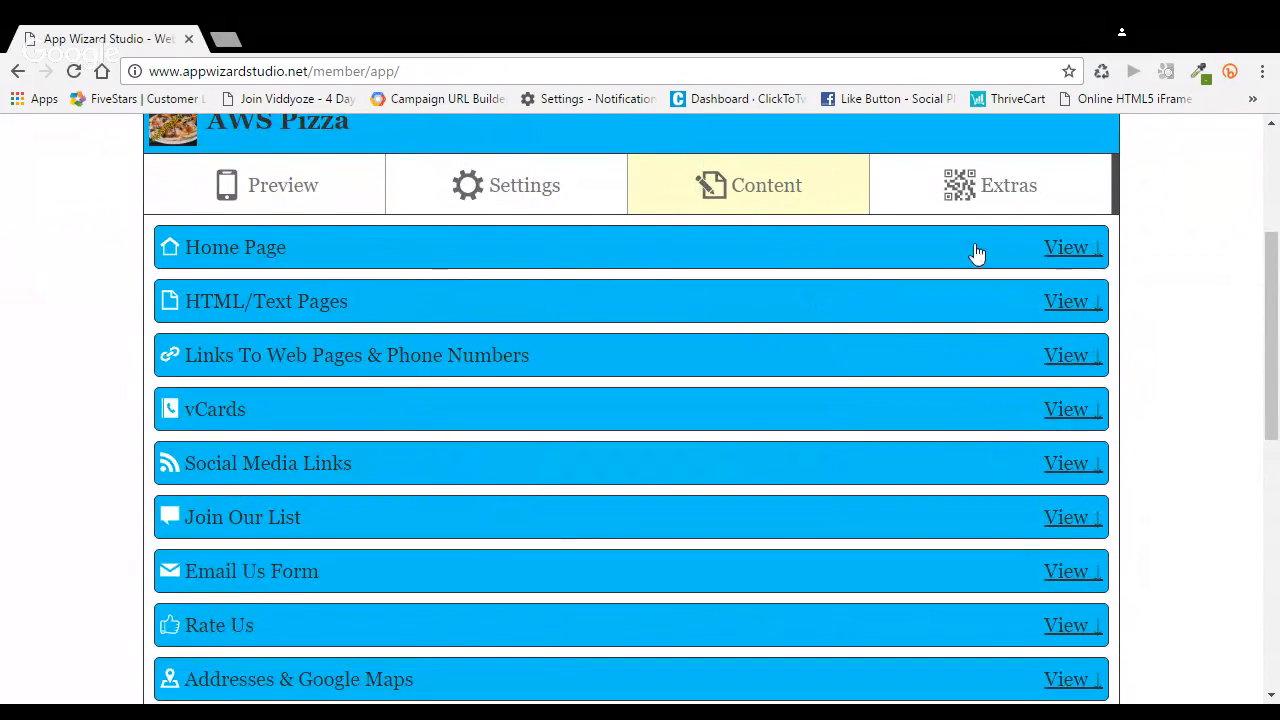
click(1072, 249)
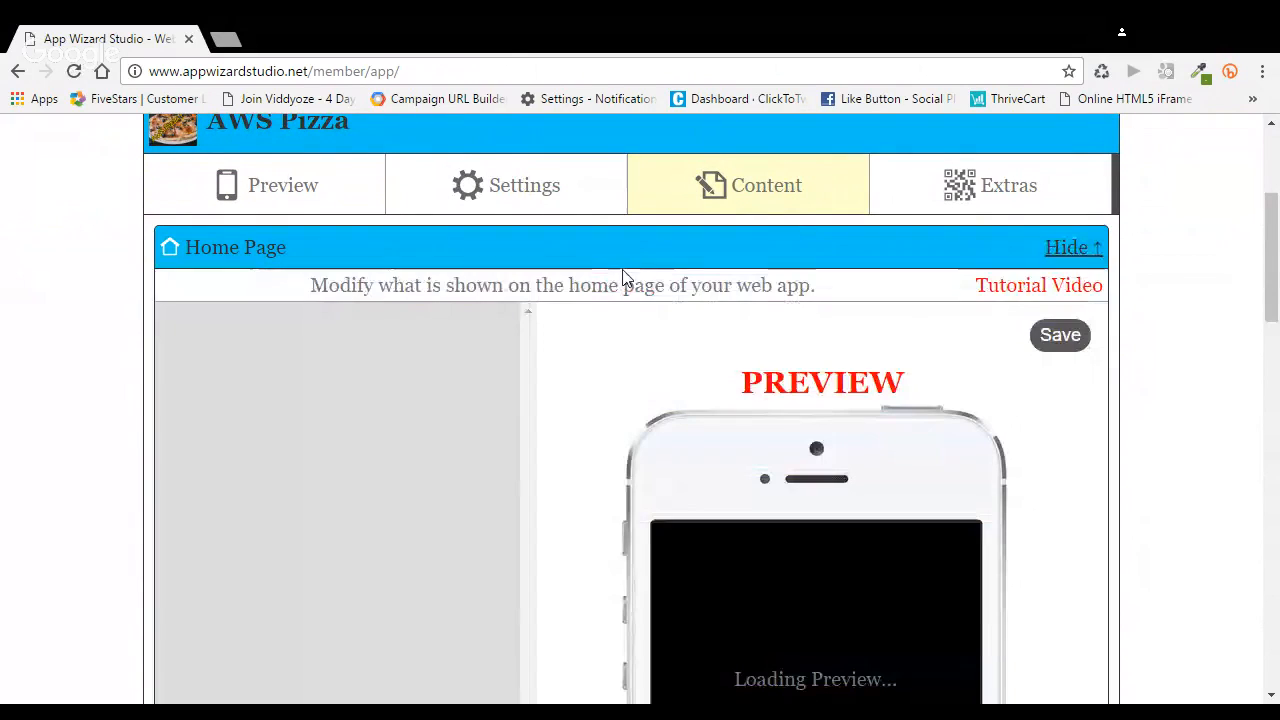
scroll(590, 278, down, 3)
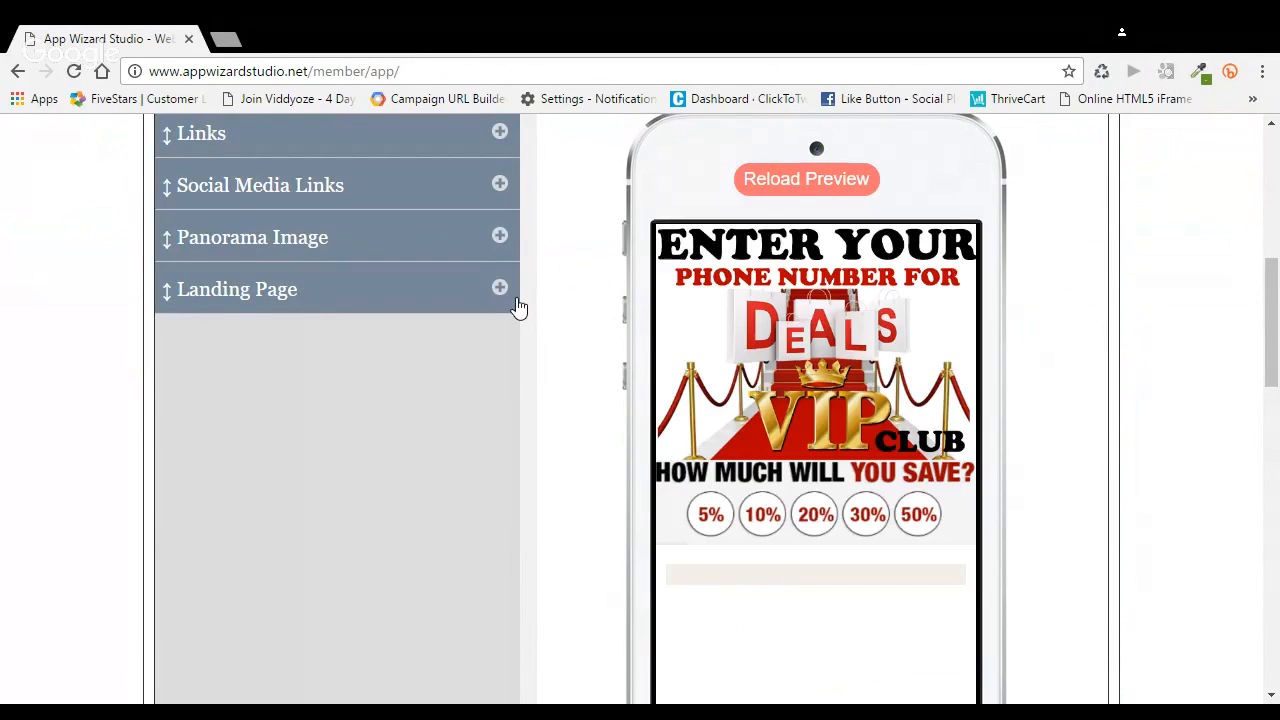
click(514, 302)
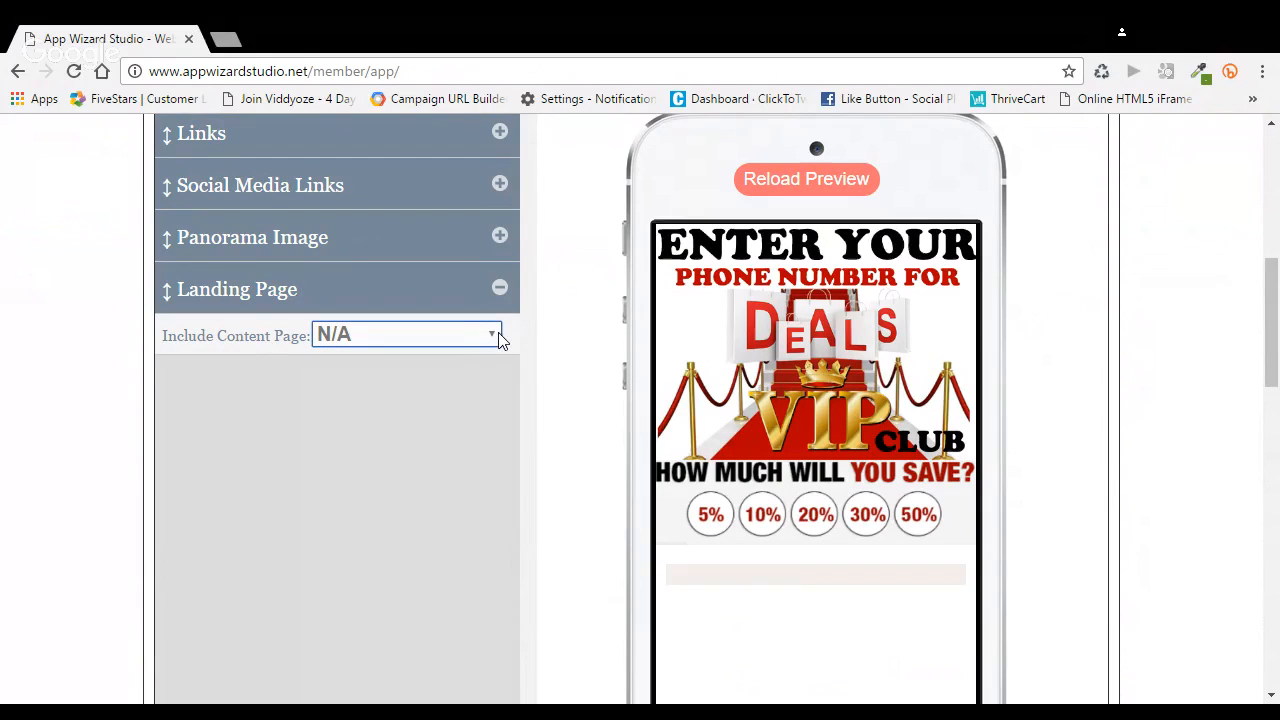
click(453, 409)
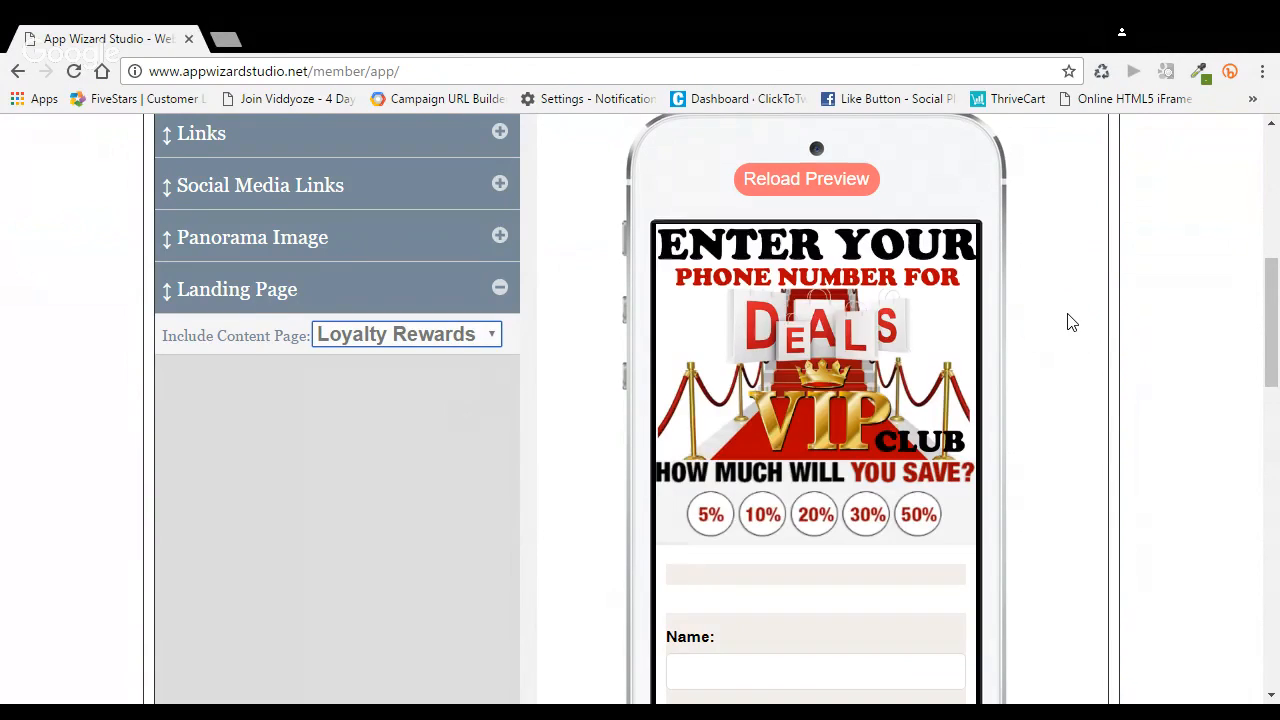
click(1072, 322)
scroll(1072, 322, up, 2)
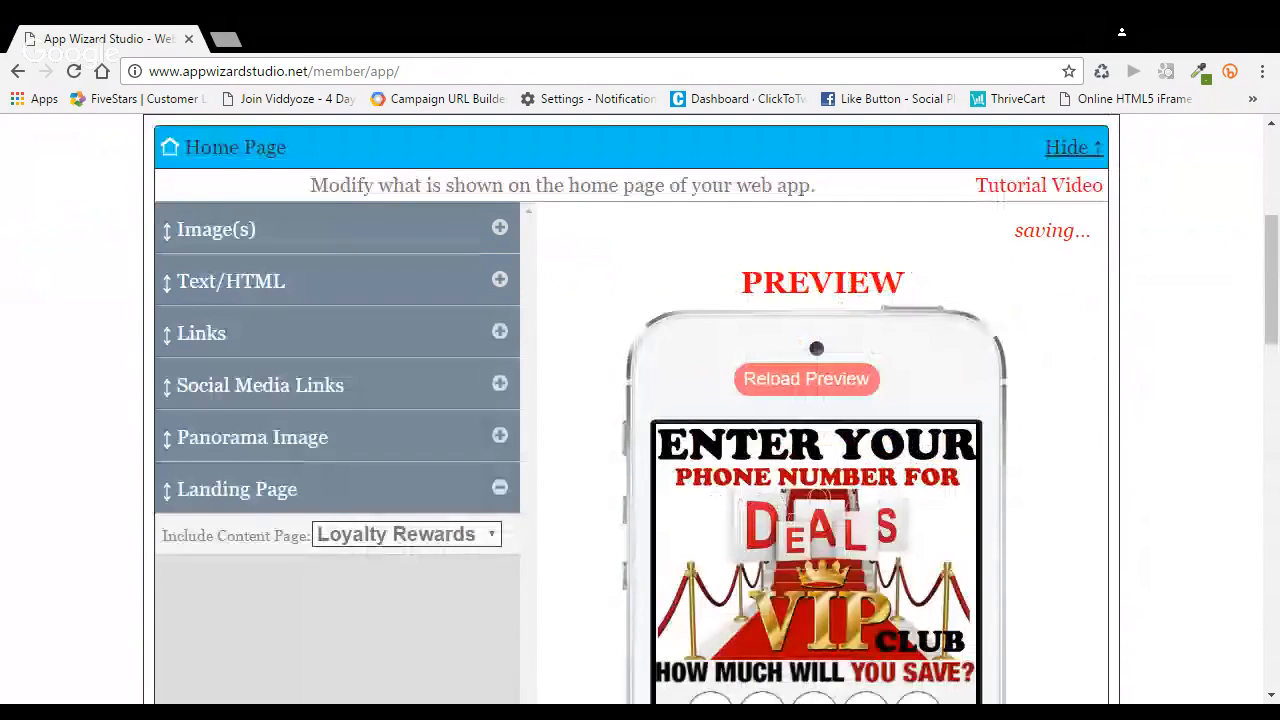
Reload the app's phone preview and look through the whole sign-up form, from the name field to the unsubscribe note
scroll(389, 297, up, 2)
click(280, 288)
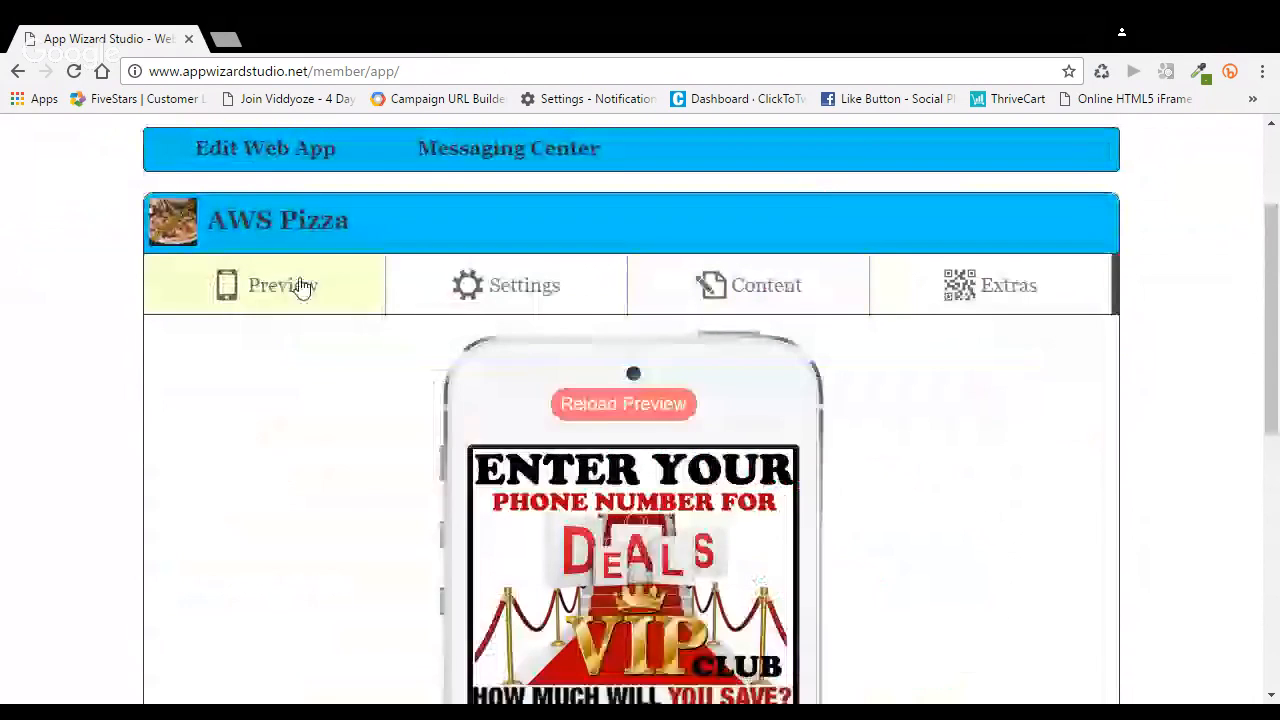
click(619, 410)
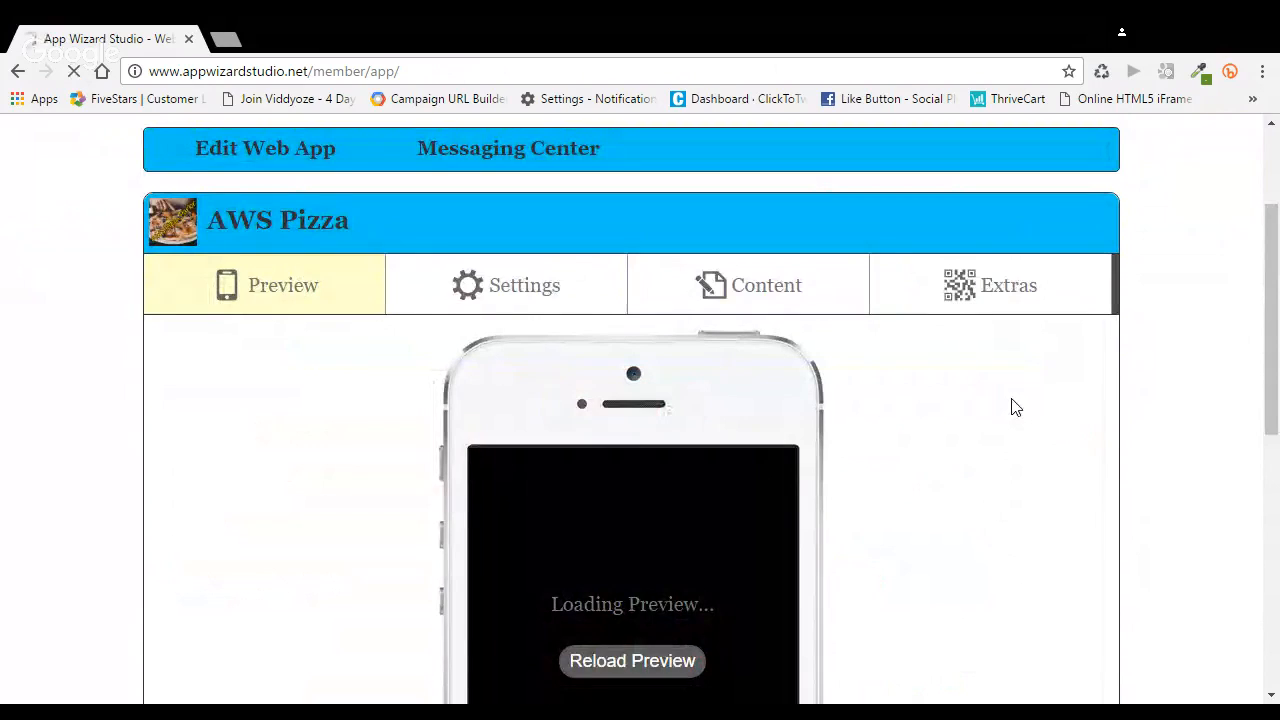
scroll(1015, 405, down, 4)
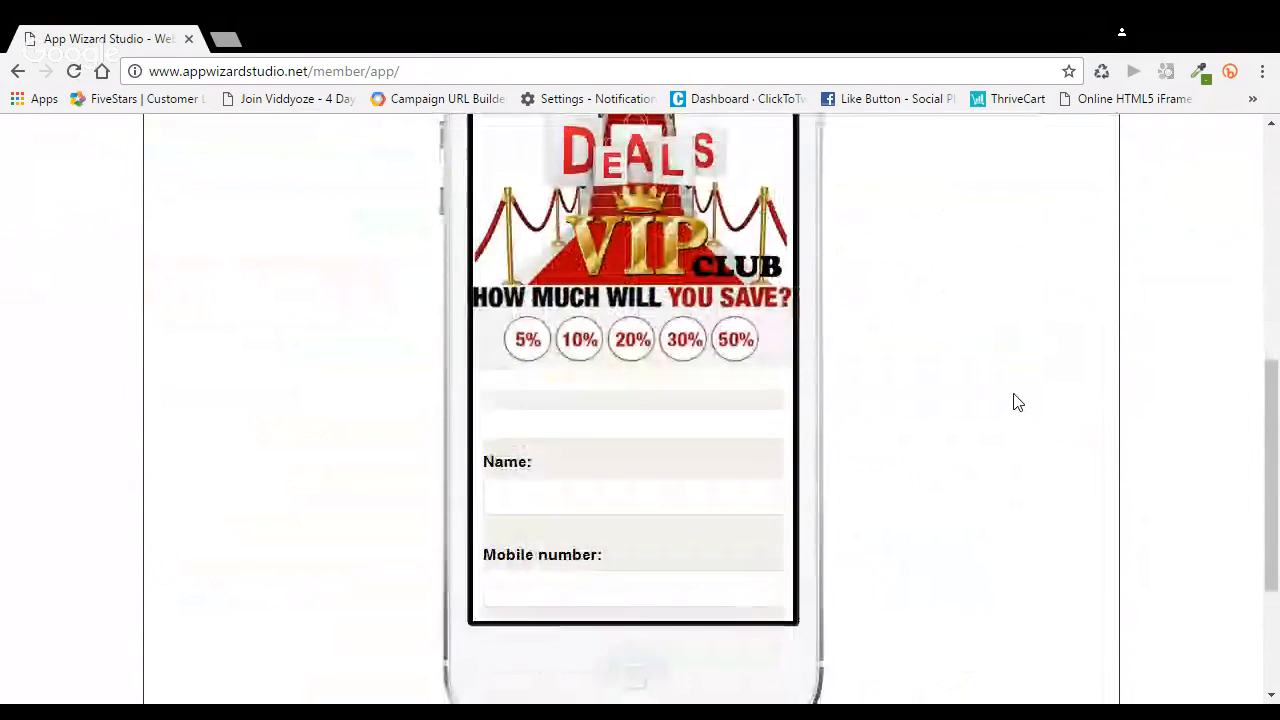
mouse_move(786, 248)
drag(786, 248, 775, 526)
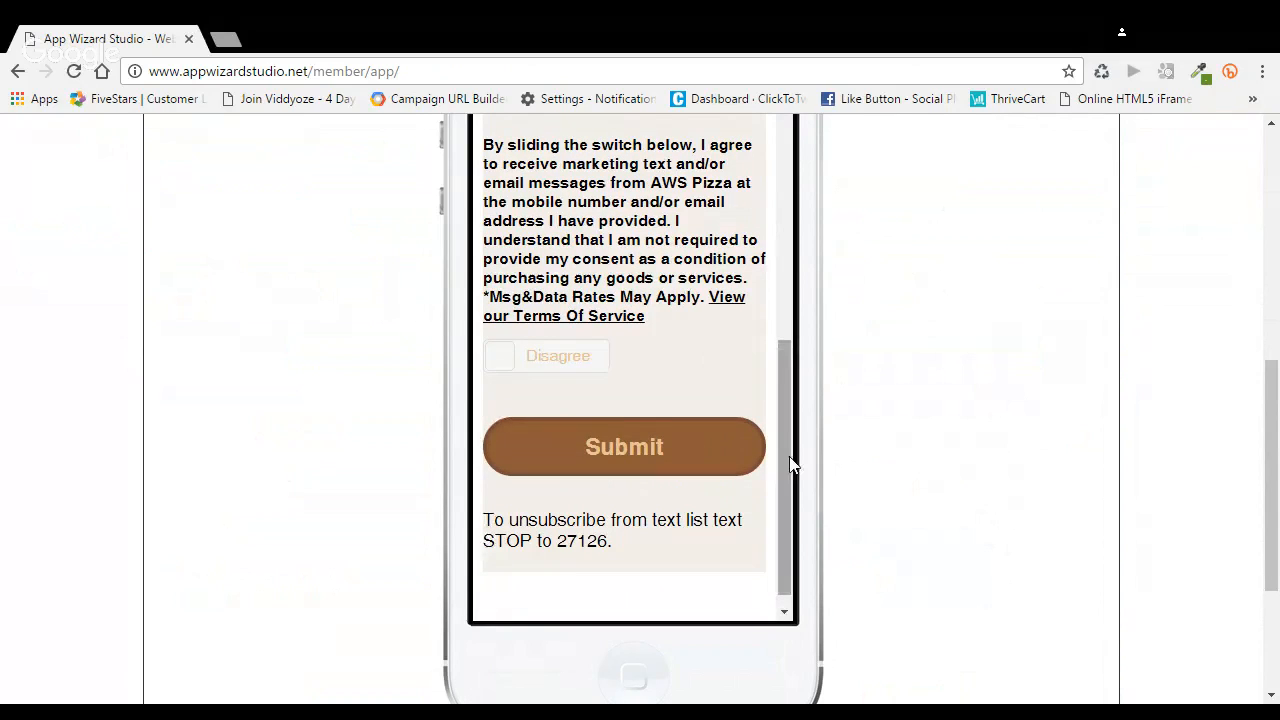
drag(786, 467, 790, 248)
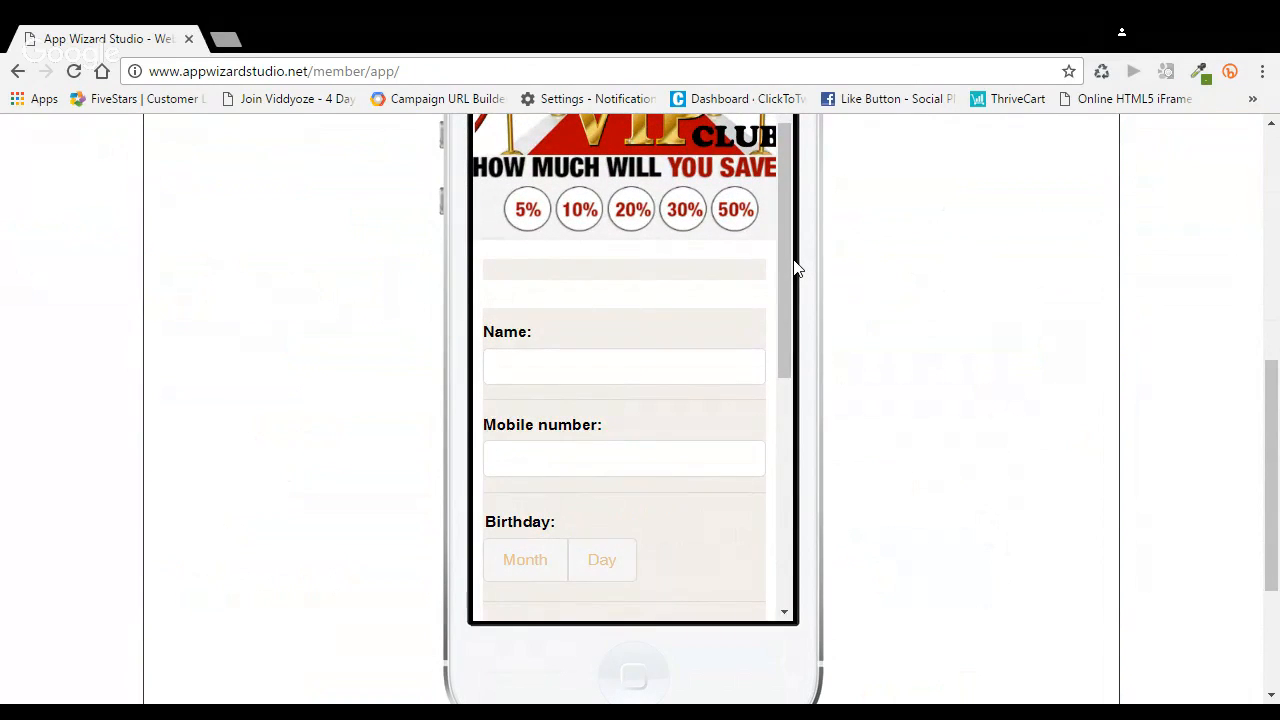
scroll(895, 301, up, 1)
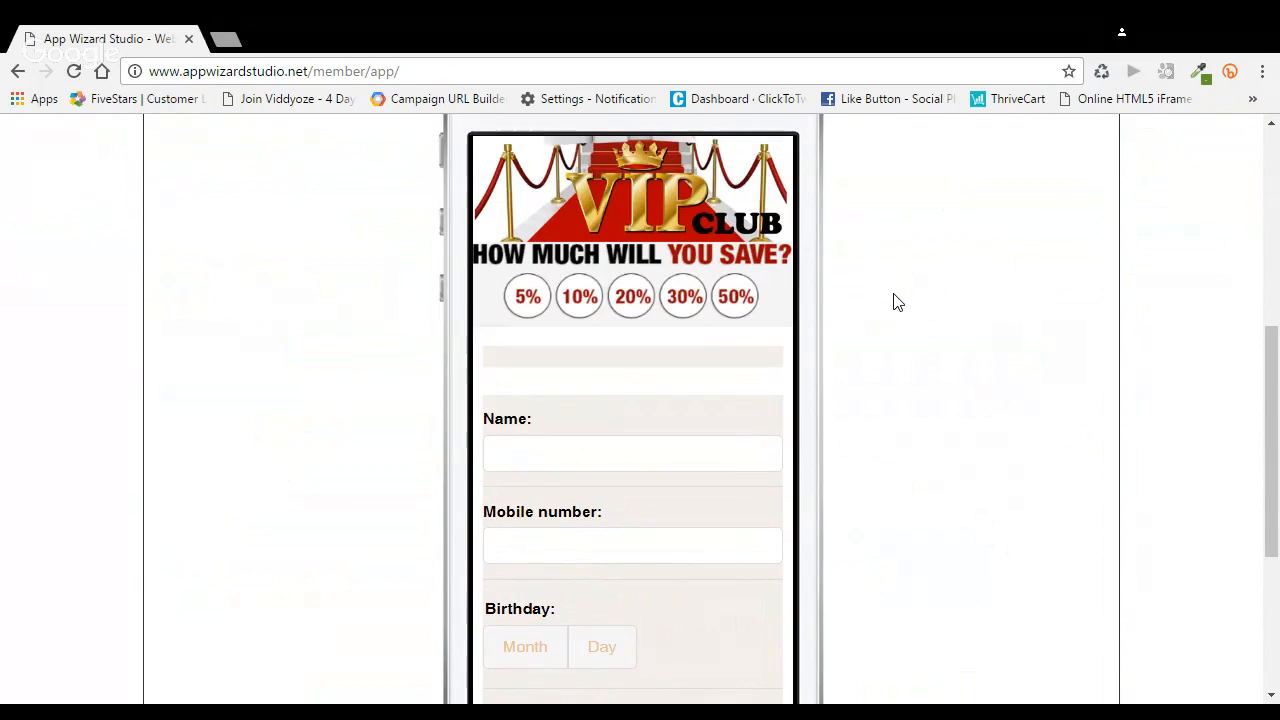
Remove the blank content from the home page's Text/HTML block, closing the gap above the sign-up form, and save the home page
scroll(850, 303, up, 3)
click(806, 300)
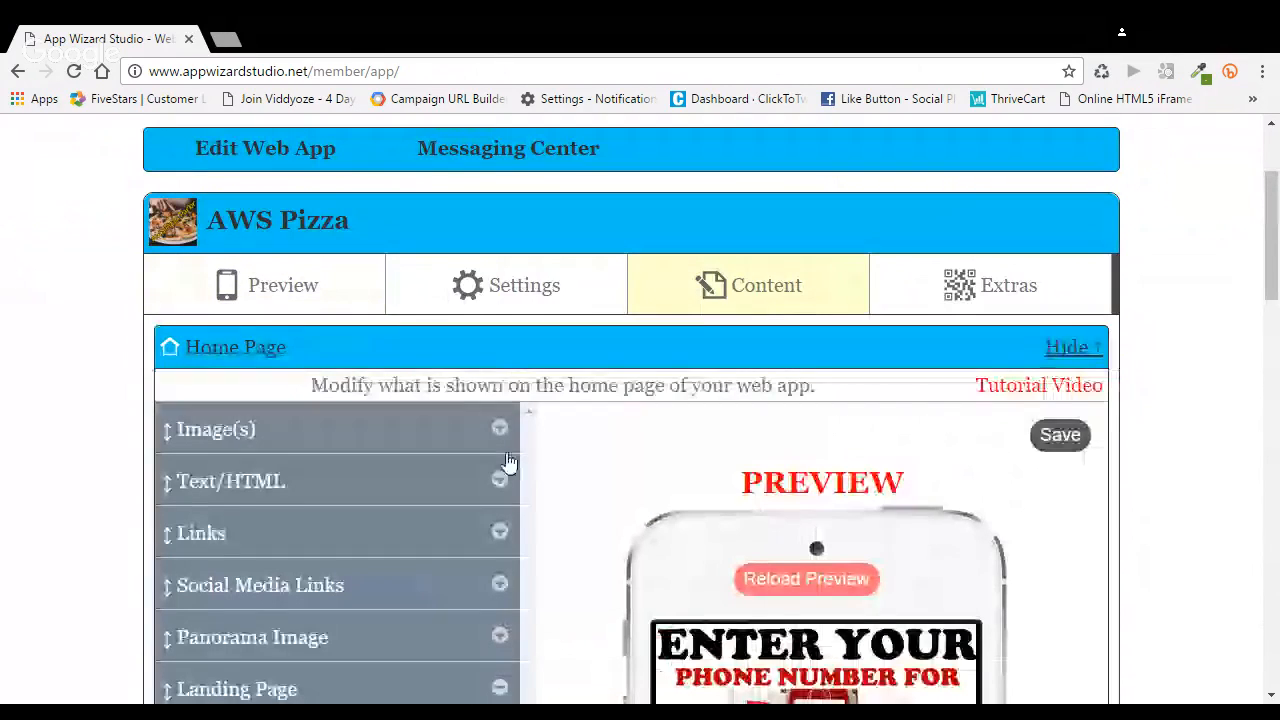
scroll(543, 457, down, 2)
scroll(543, 455, down, 2)
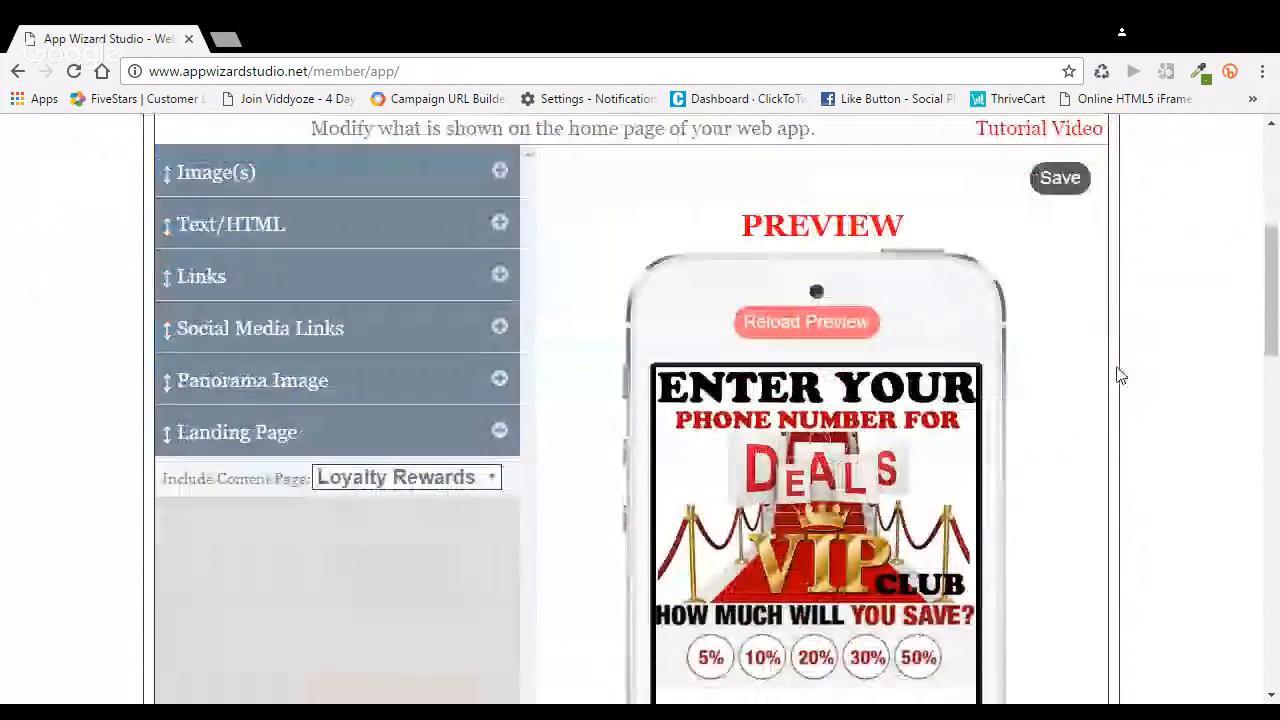
scroll(567, 358, up, 2)
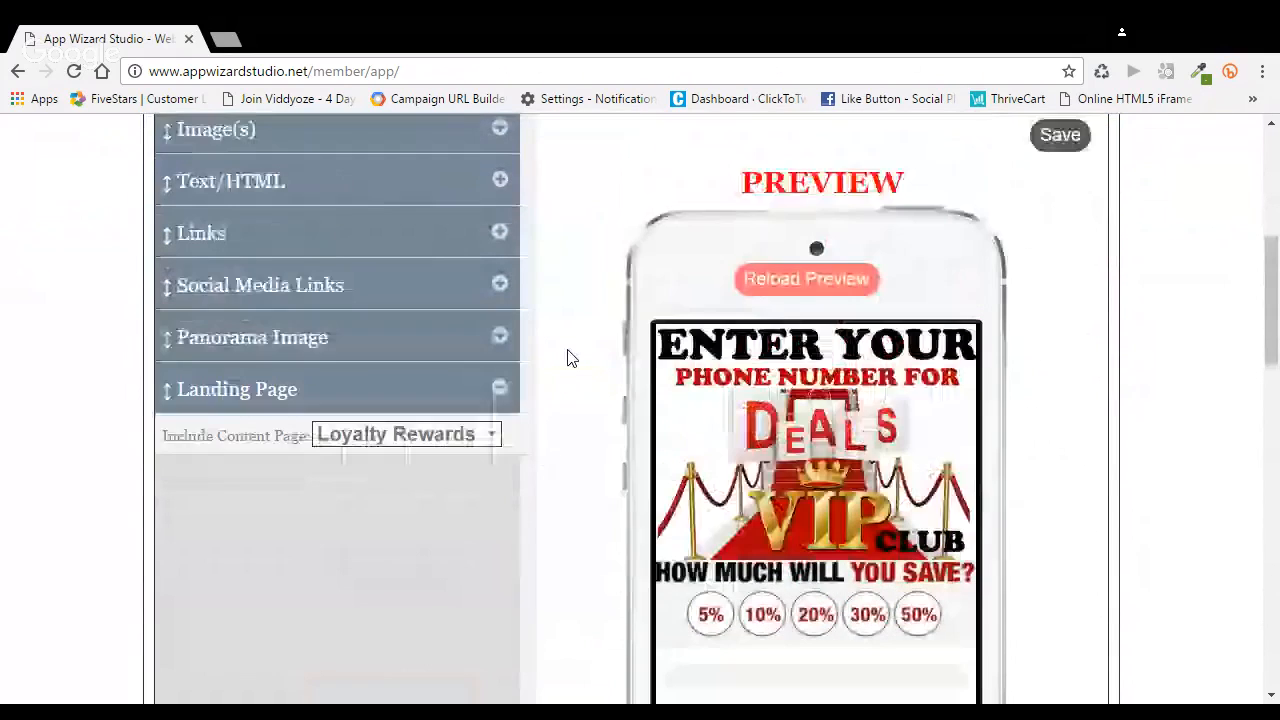
click(500, 281)
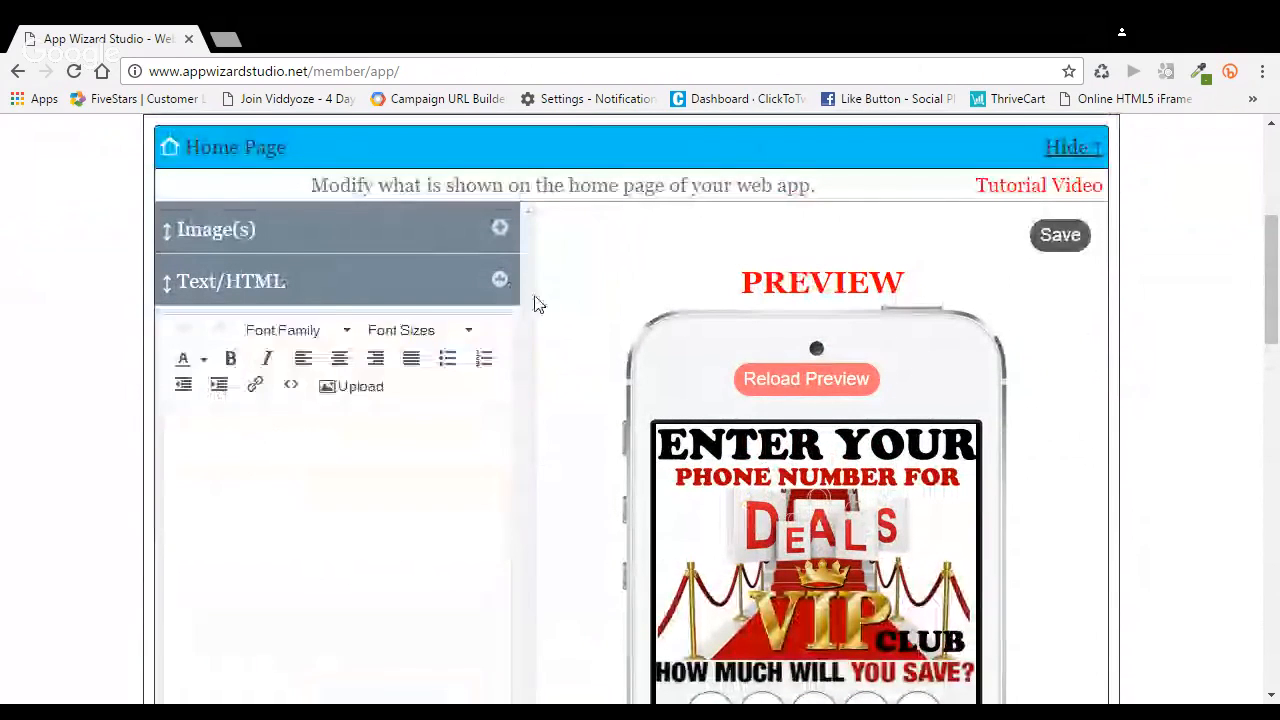
click(173, 419)
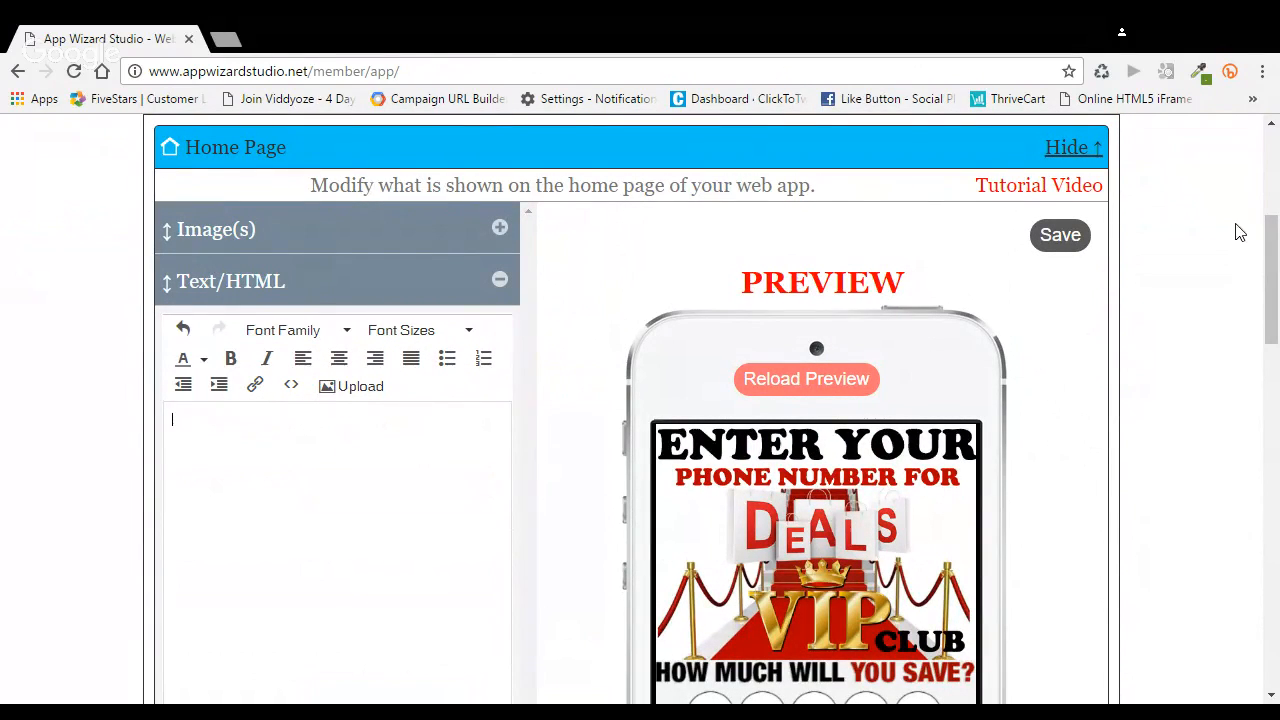
drag(1270, 246, 1272, 299)
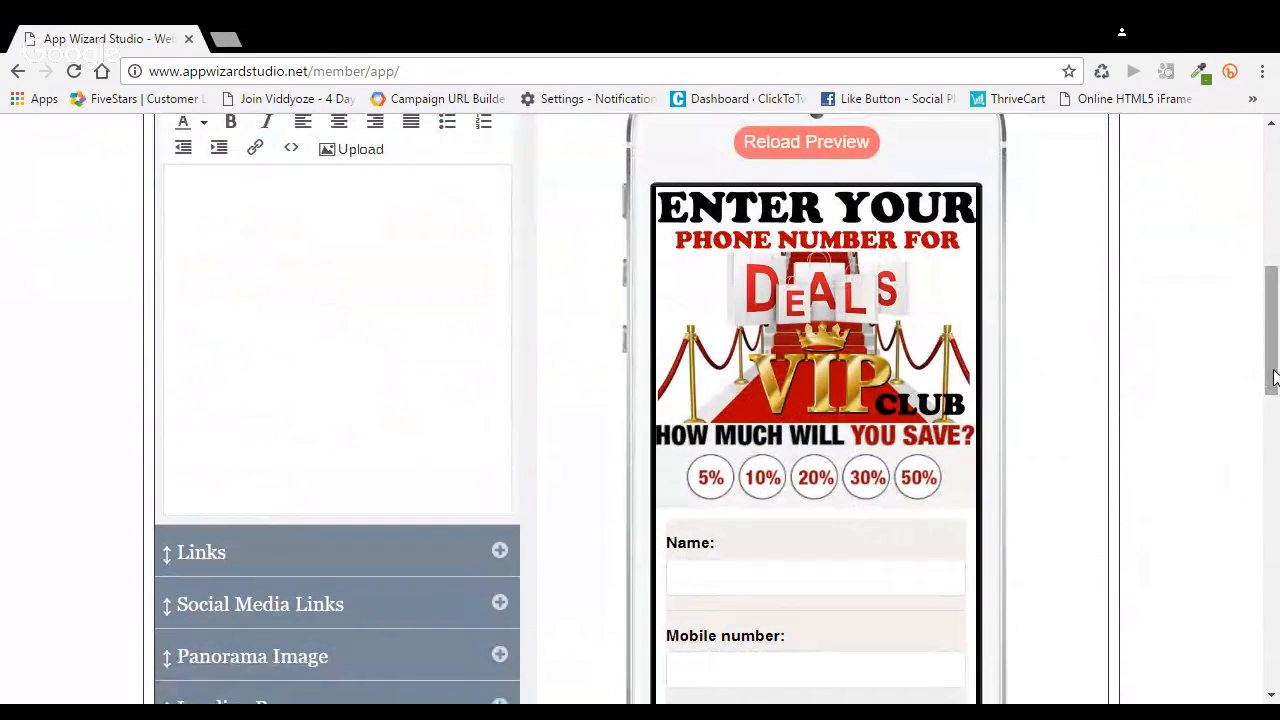
scroll(1274, 366, up, 2)
click(1079, 157)
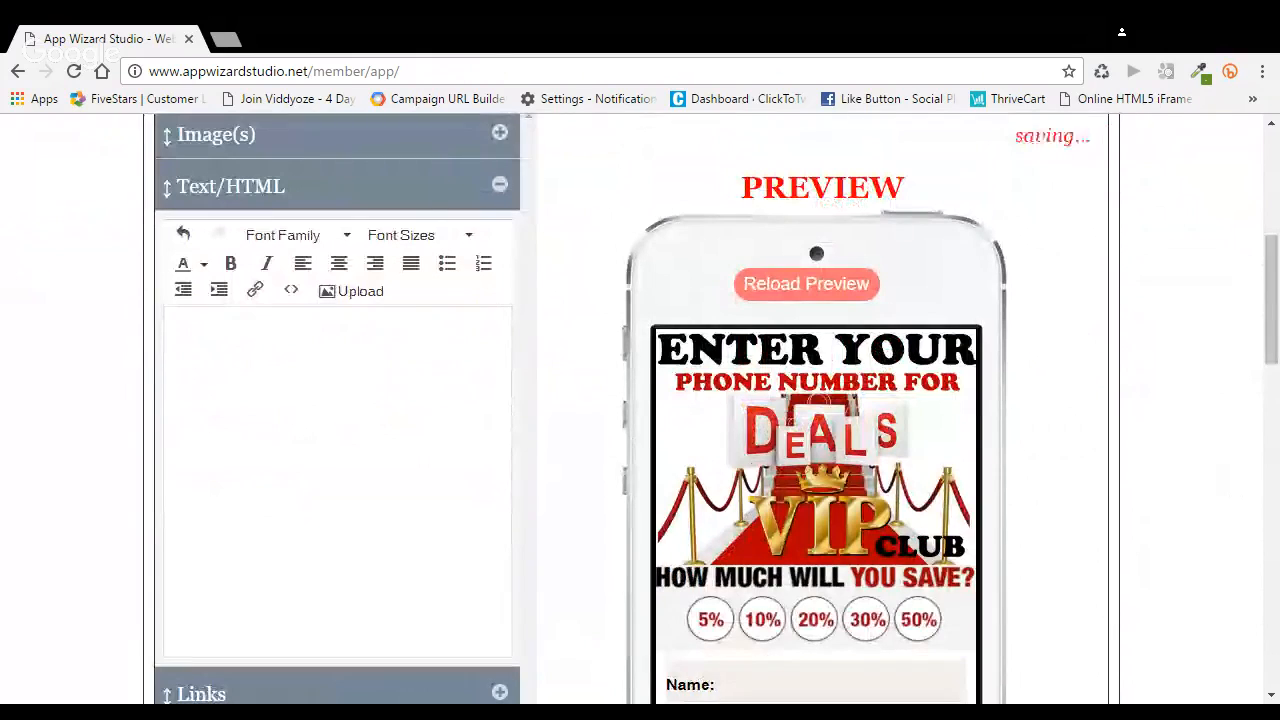
Collapse the Text/HTML block, reload the app's full phone preview and check the header image above the sign-up form
click(500, 186)
scroll(370, 245, up, 2)
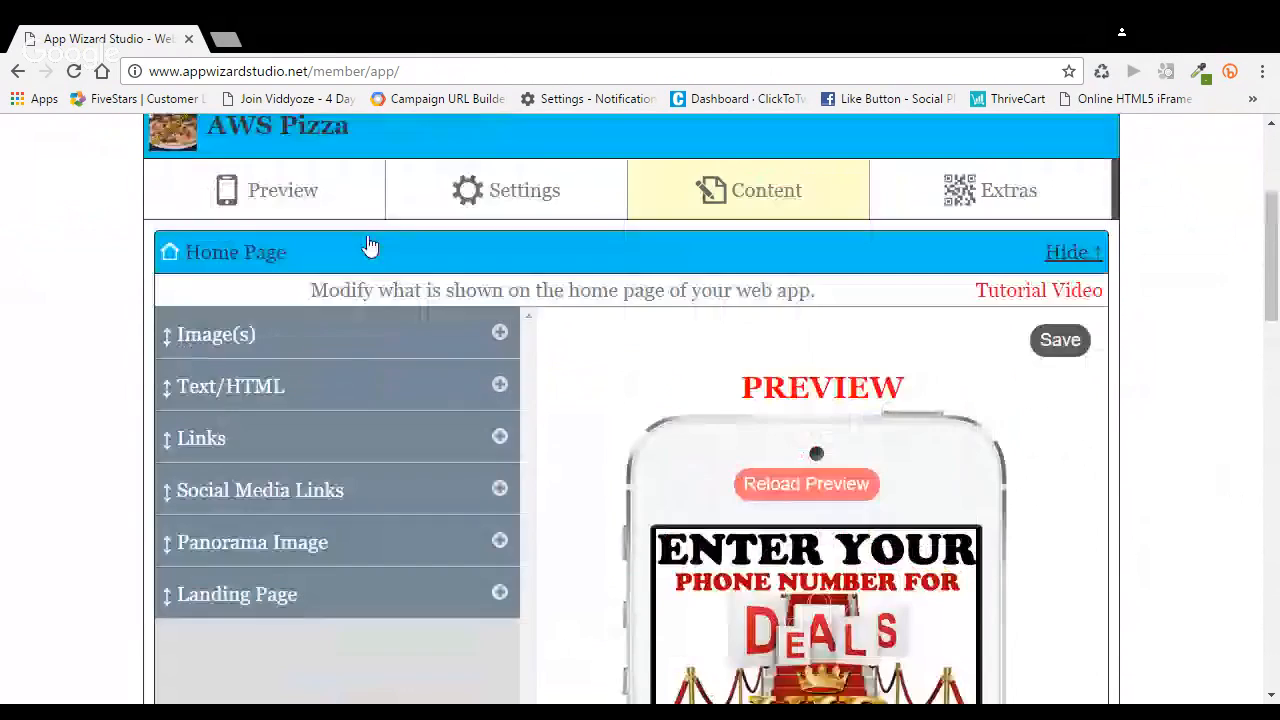
click(283, 190)
click(623, 306)
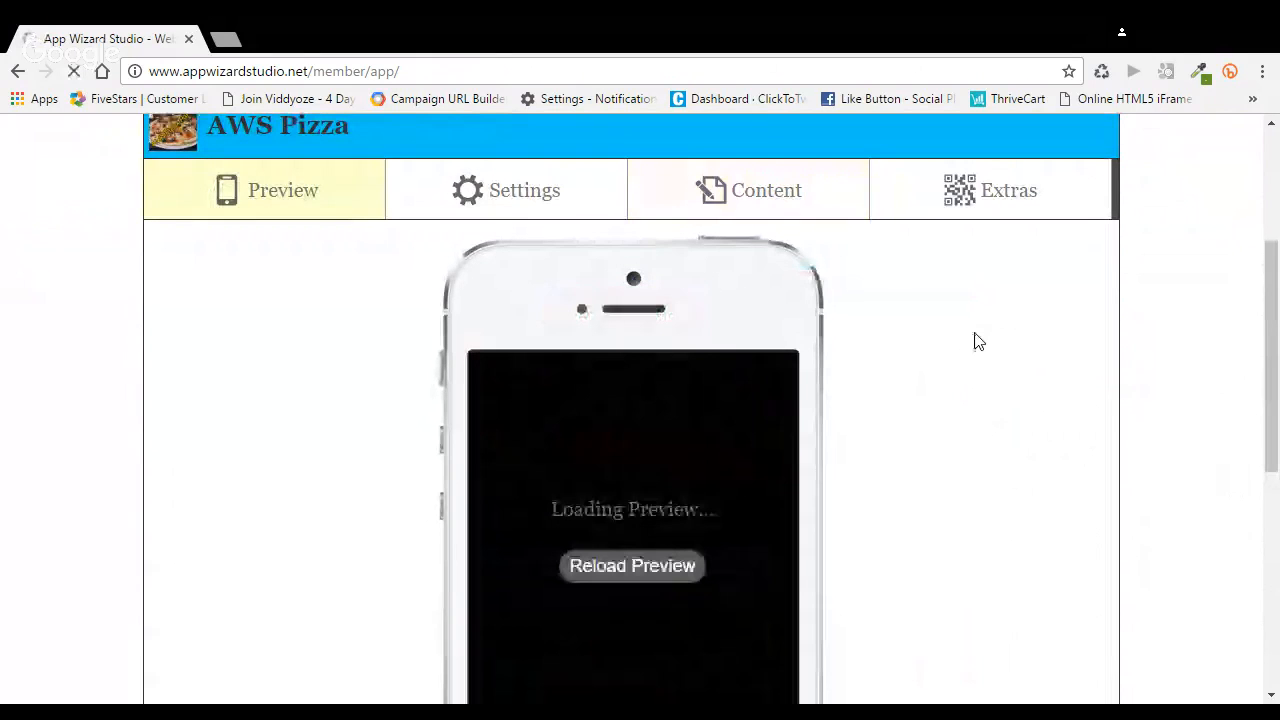
scroll(978, 341, down, 1)
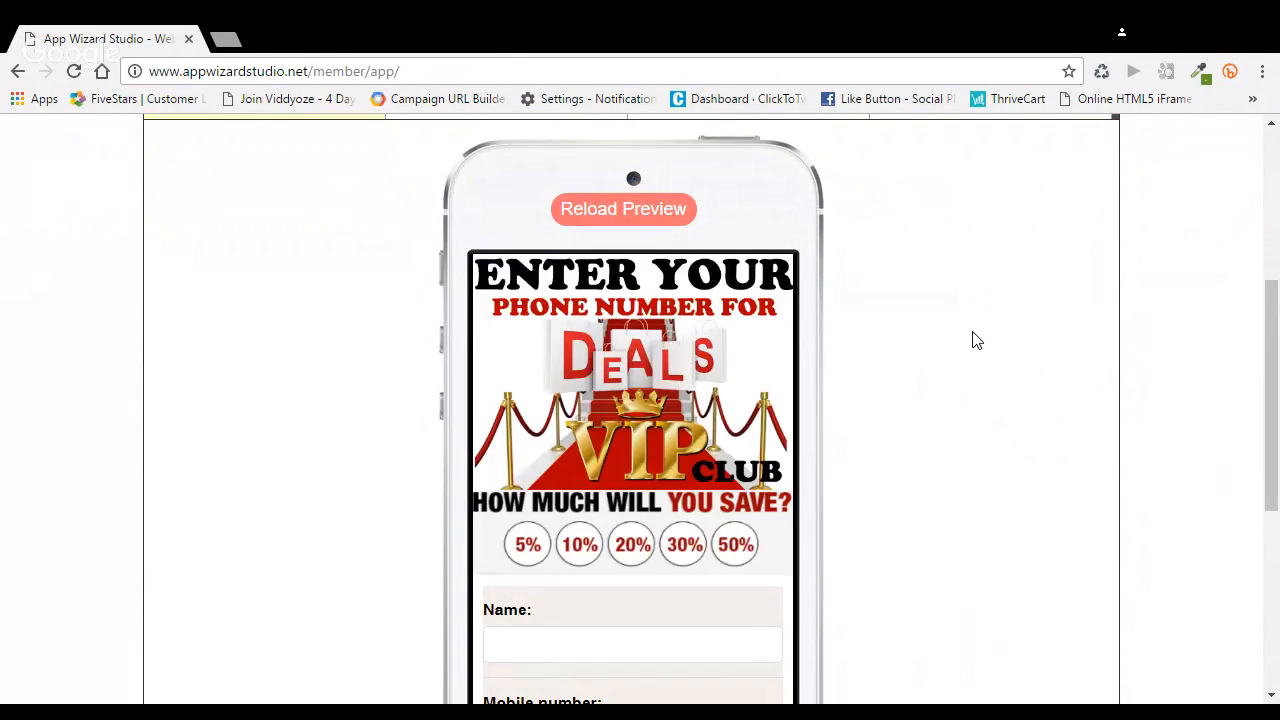
scroll(970, 338, up, 2)
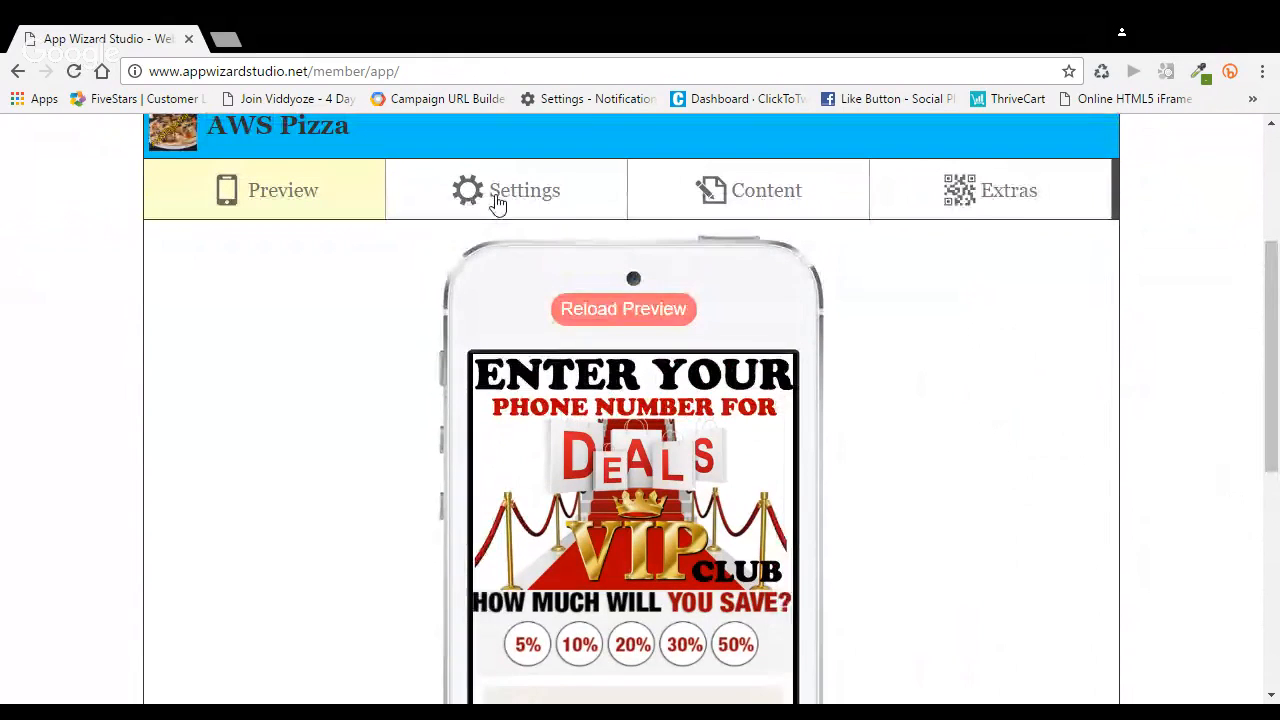
Open the app's advanced Styles & Colors settings and show the browser page in full screen
click(543, 207)
scroll(737, 355, down, 4)
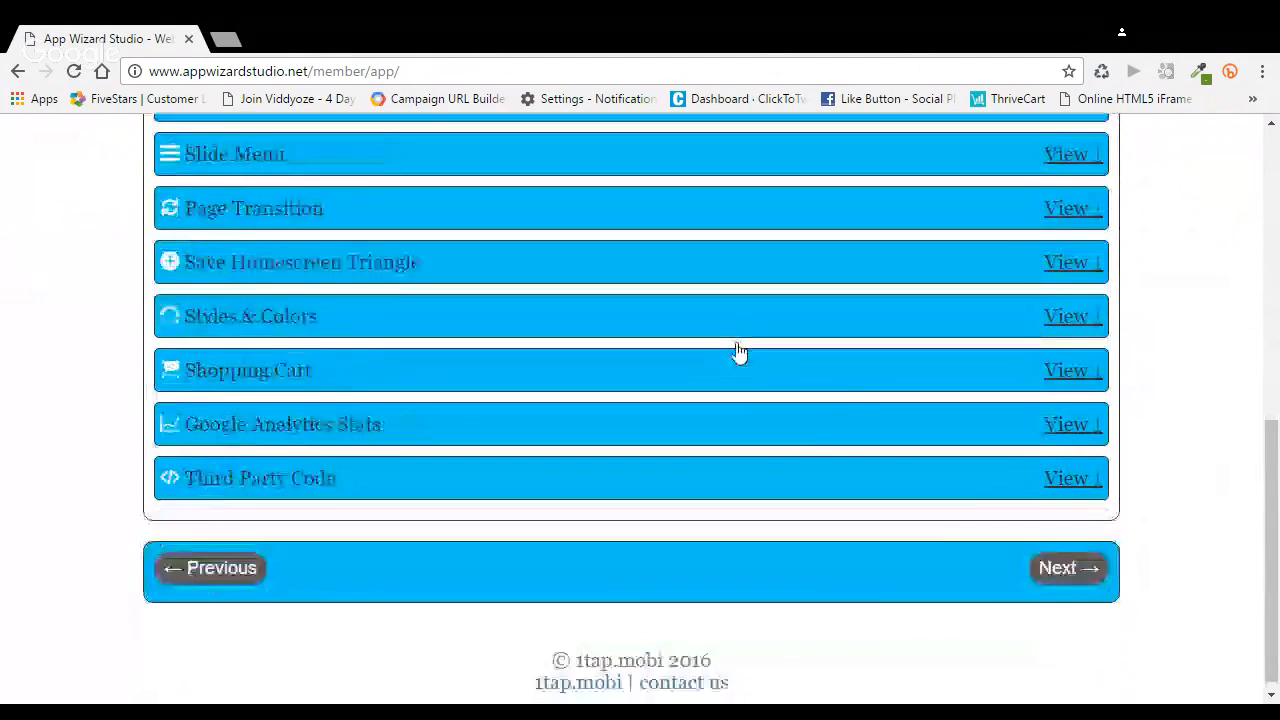
click(1060, 308)
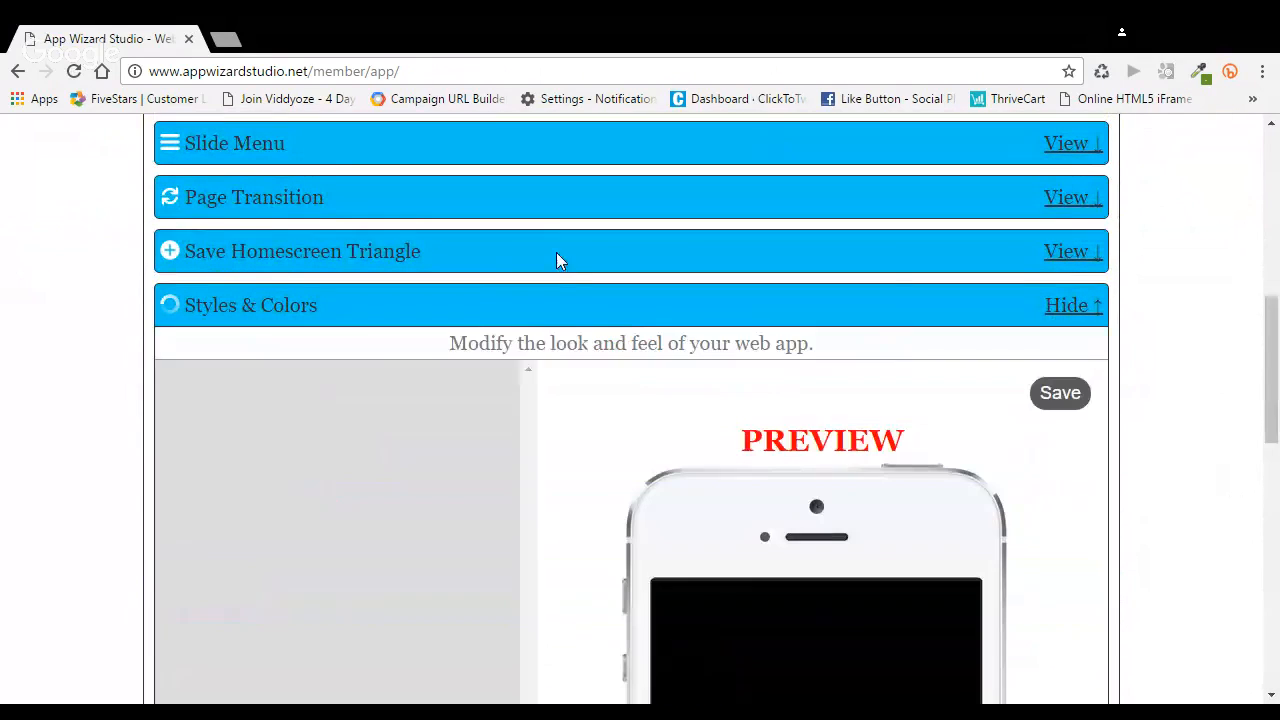
scroll(578, 310, down, 2)
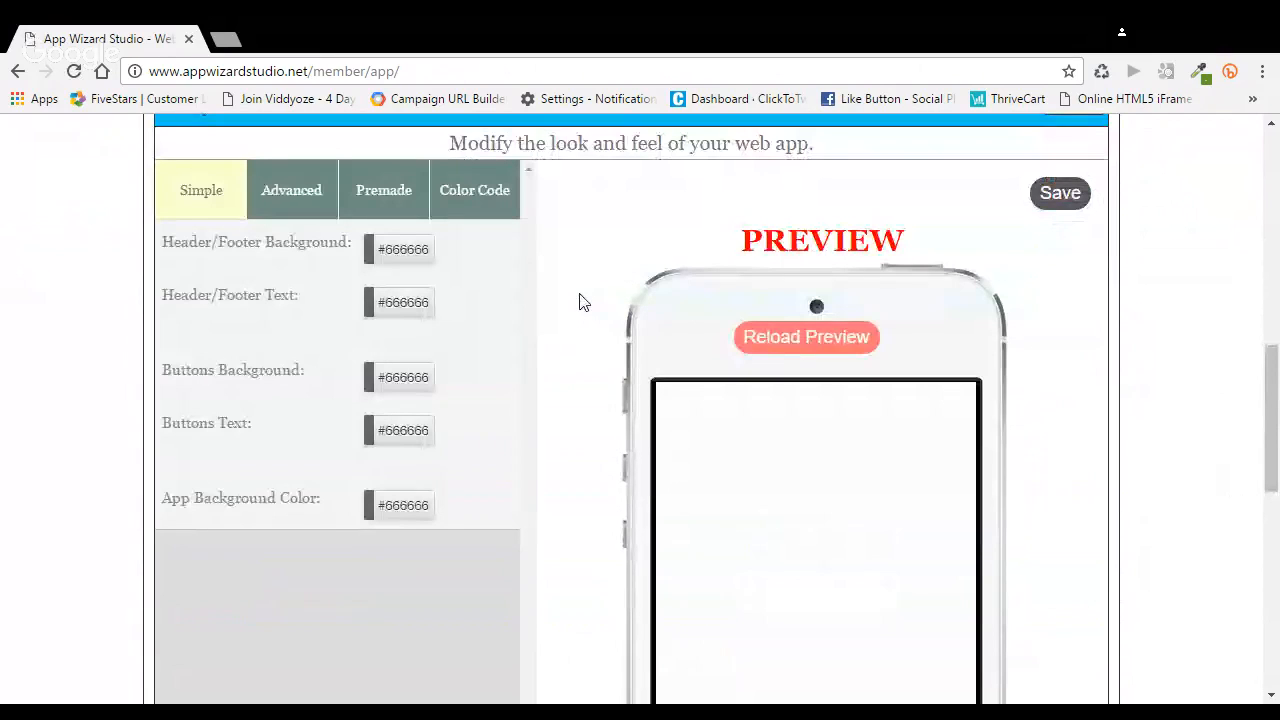
key(F11)
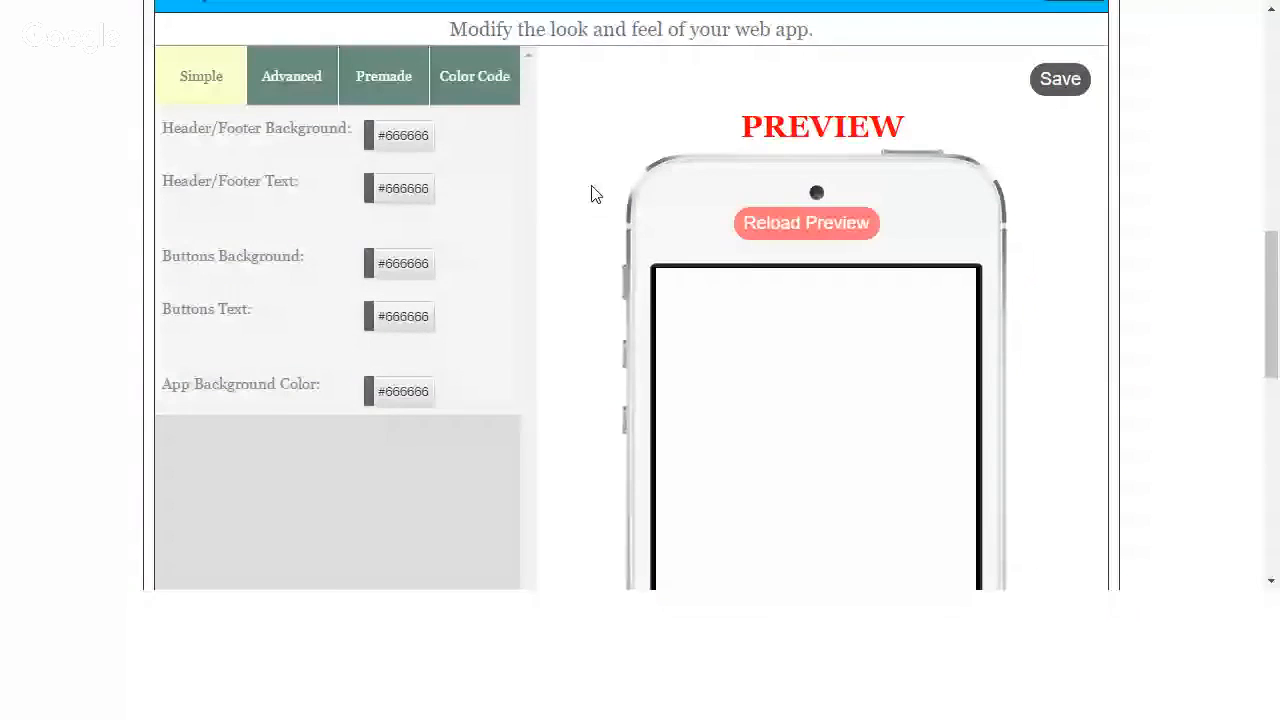
click(290, 80)
scroll(580, 200, down, 1)
scroll(578, 204, down, 1)
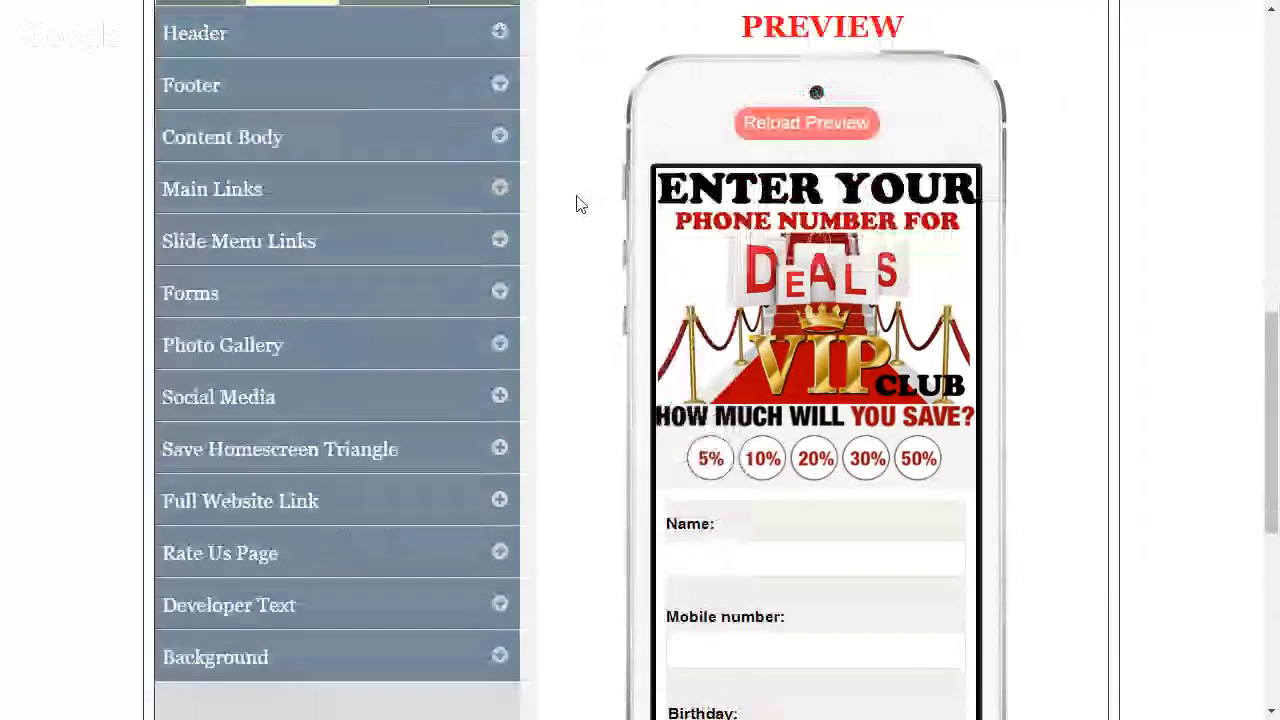
Try white as the Content Body background color, and settle on red #bd0500
click(502, 140)
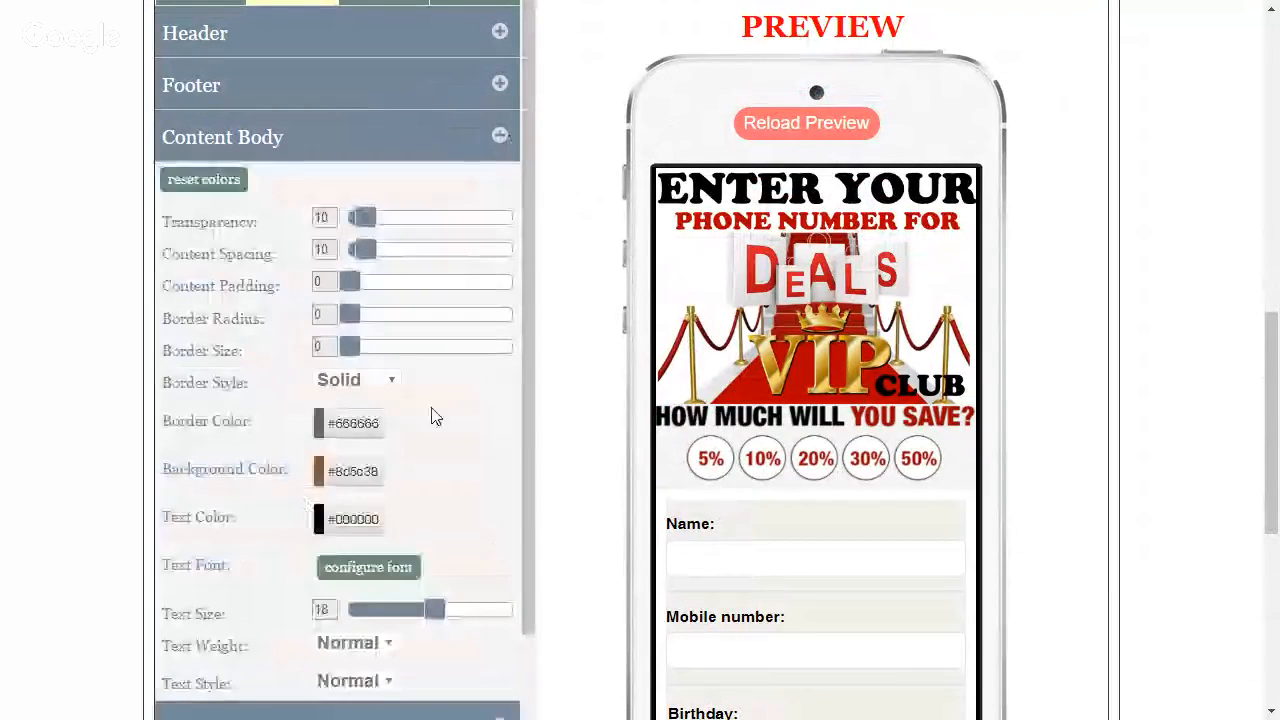
click(368, 476)
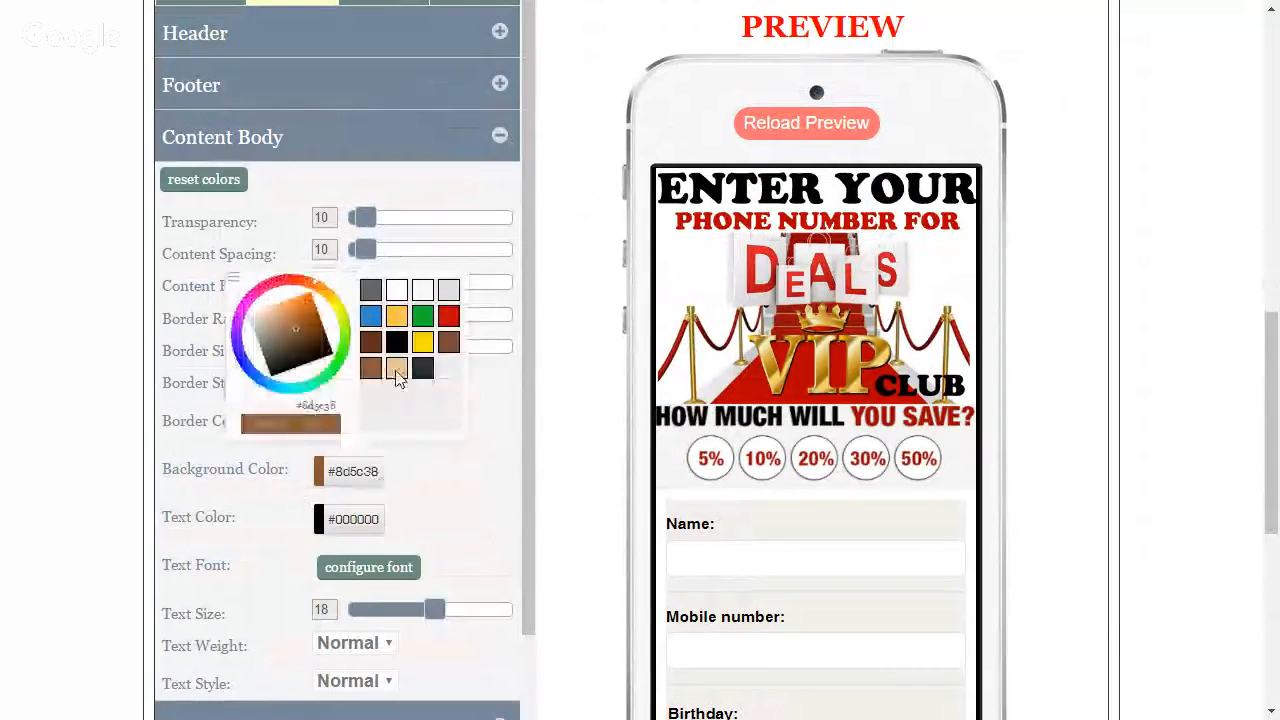
click(396, 291)
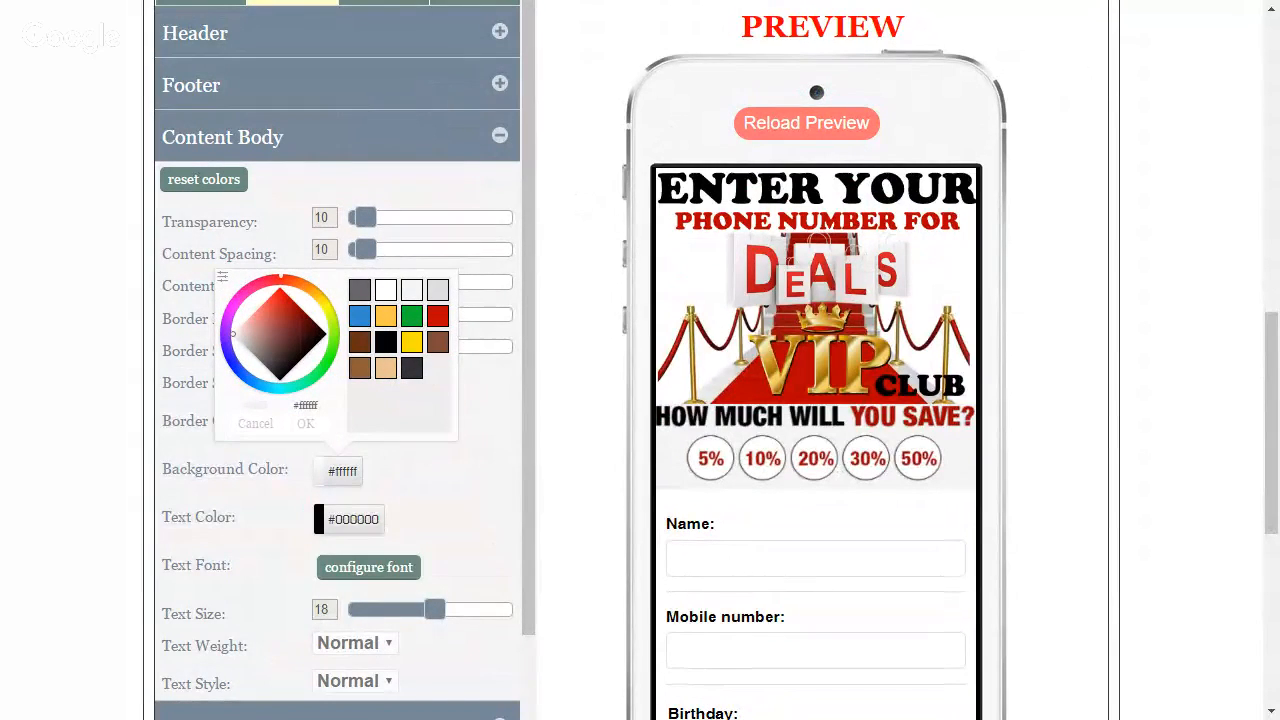
scroll(1052, 423, down, 1)
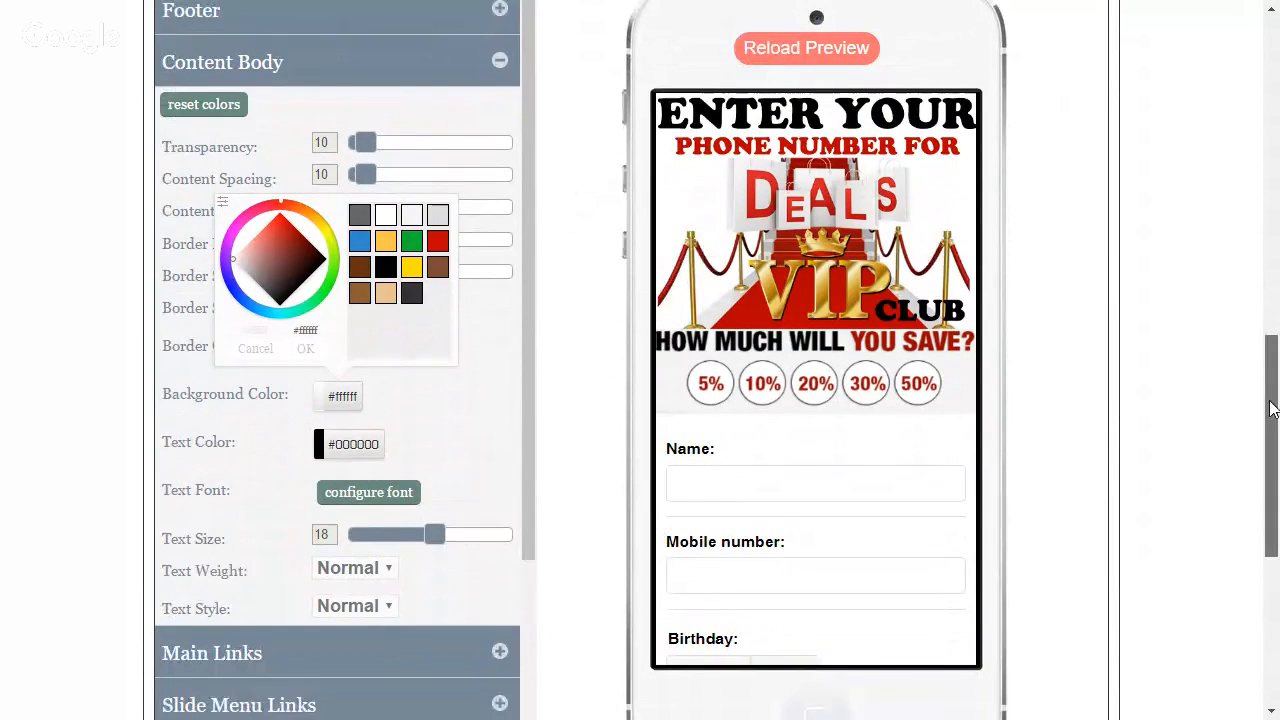
click(440, 243)
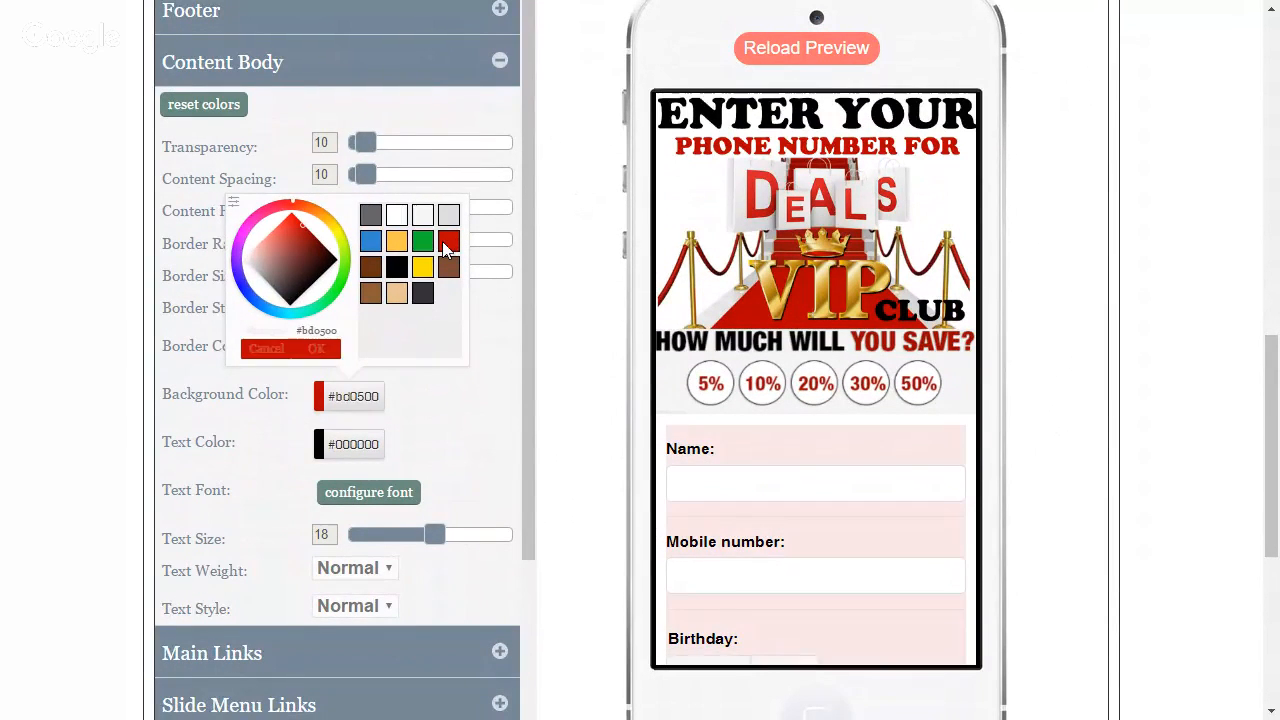
click(329, 352)
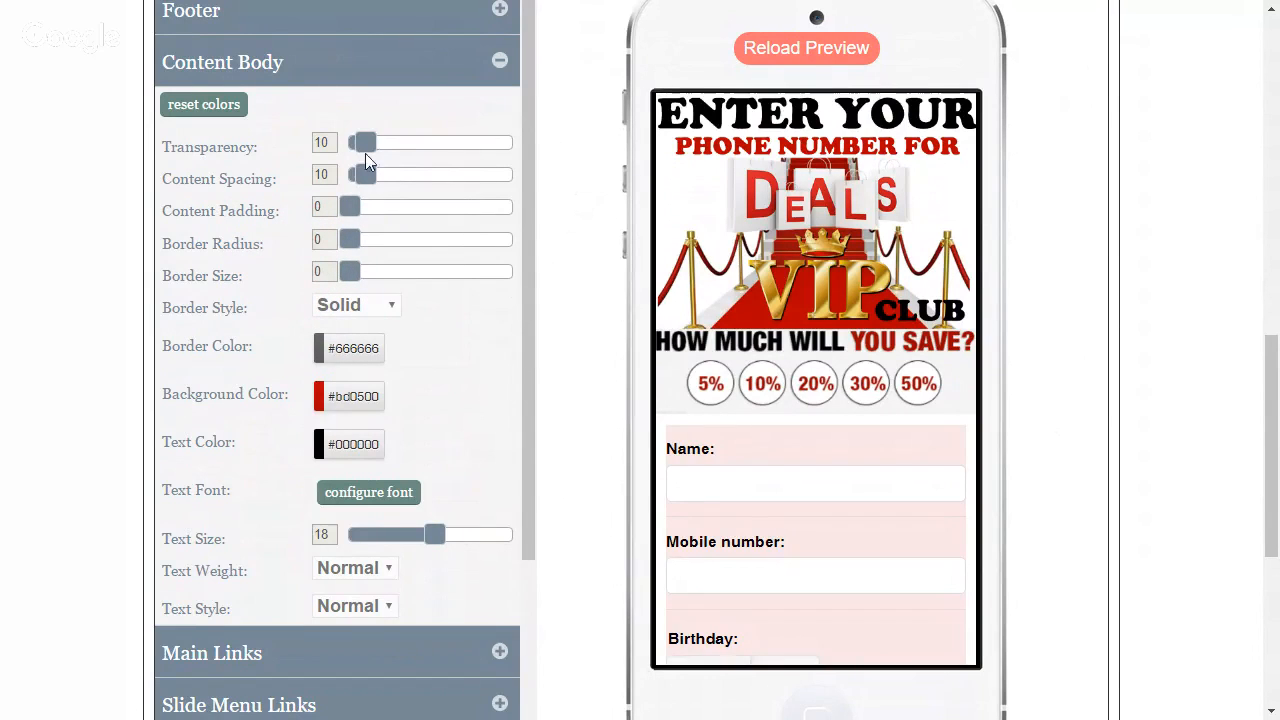
Set the Content Body's transparency to 97, border radius to 18, content padding to 11 and content spacing to 5
drag(366, 144, 508, 163)
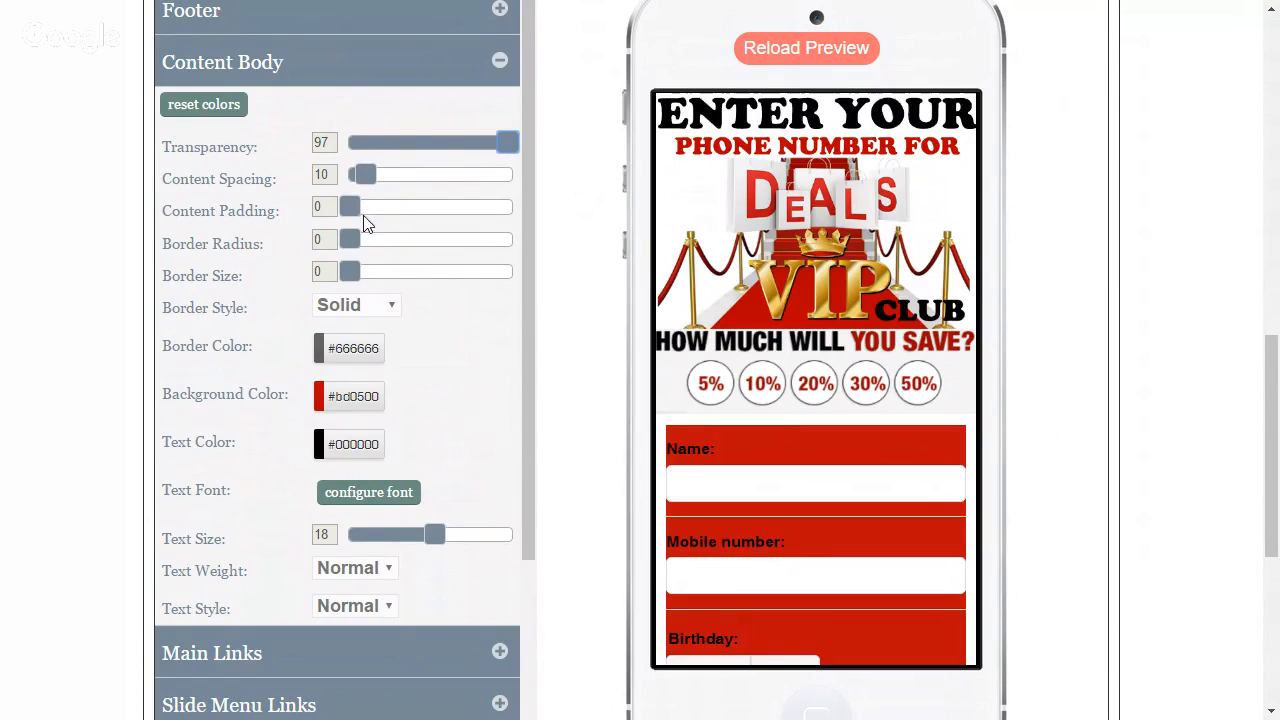
drag(442, 244, 452, 244)
drag(351, 204, 368, 204)
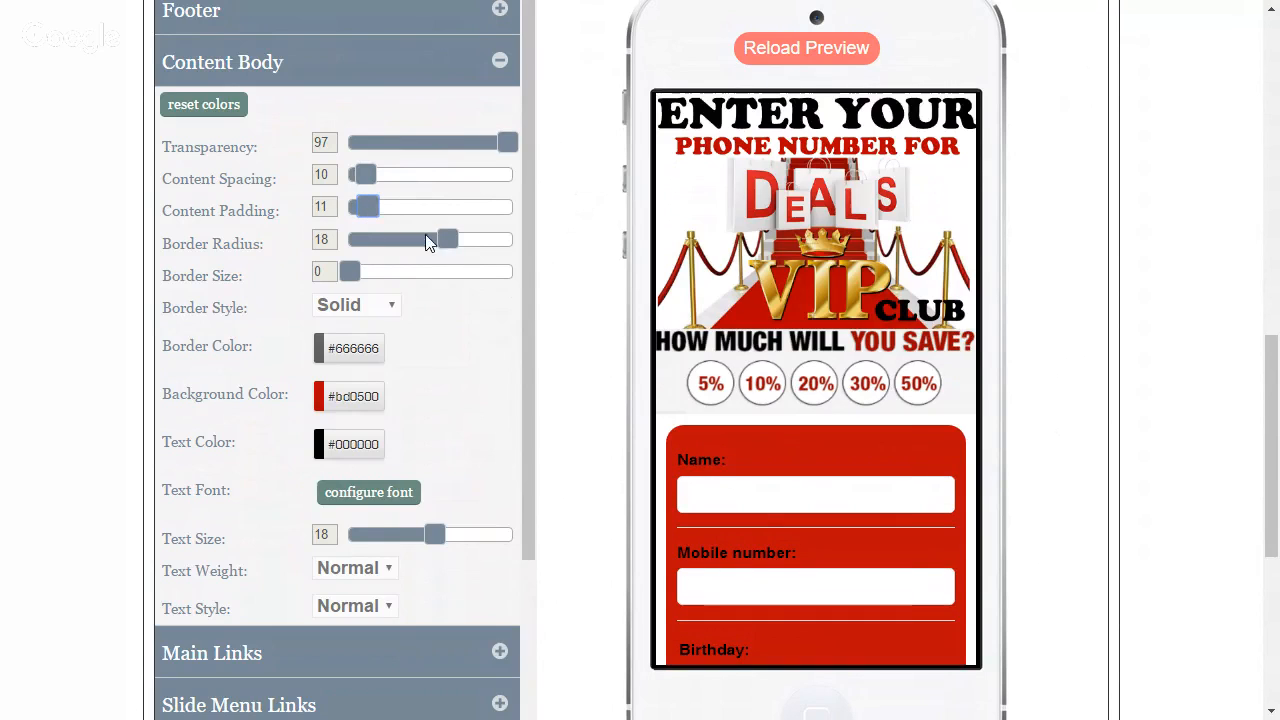
drag(367, 177, 359, 180)
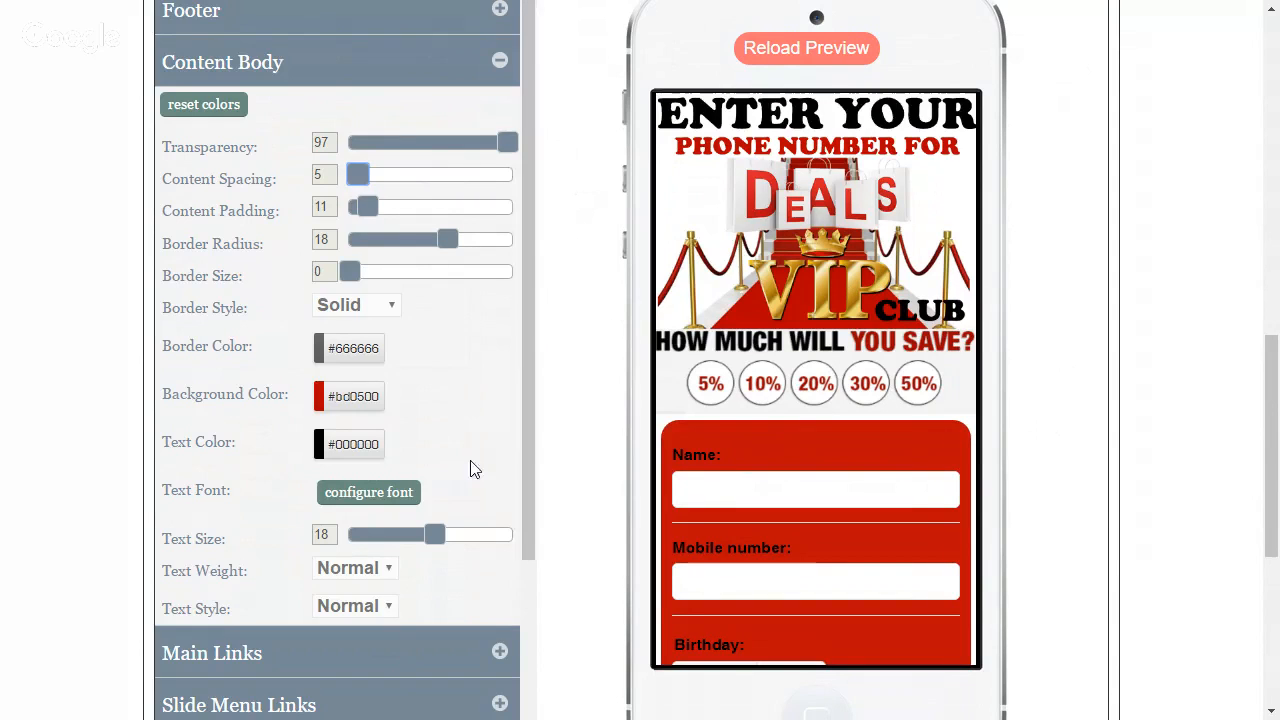
Set the Content Body text color to white #ffffff and check the sign-up form's labels in the preview
click(330, 447)
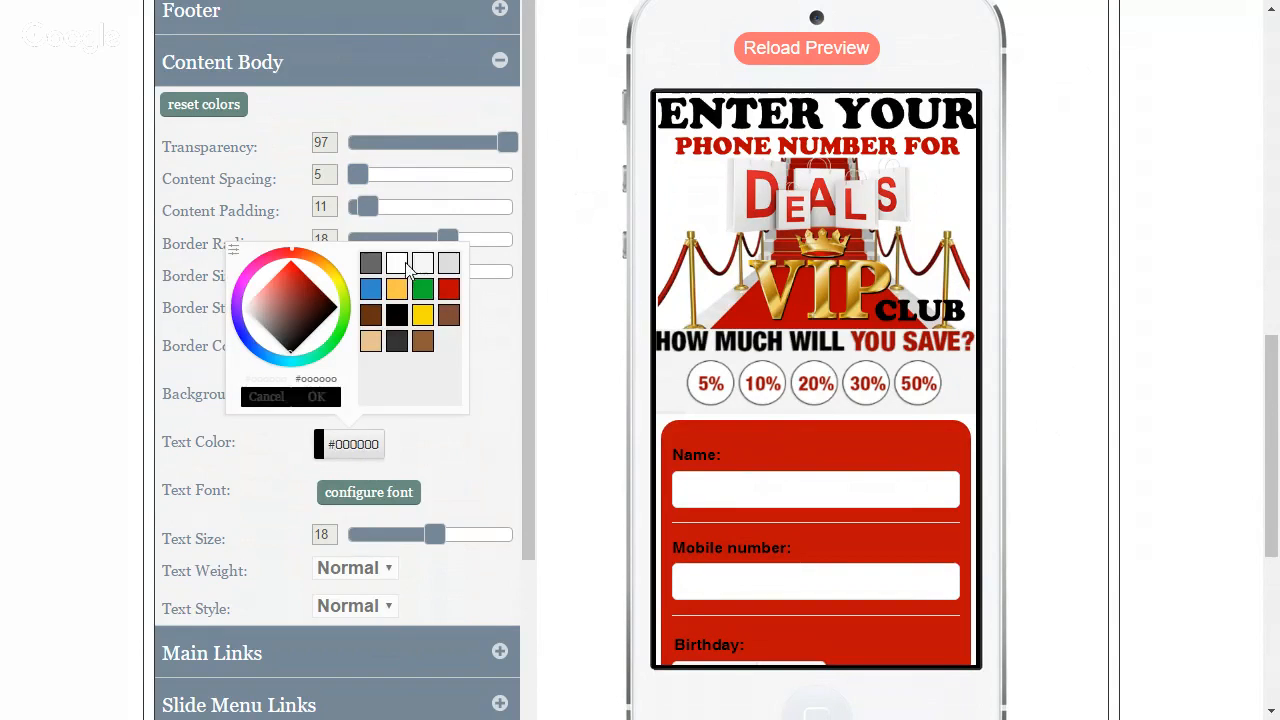
click(307, 398)
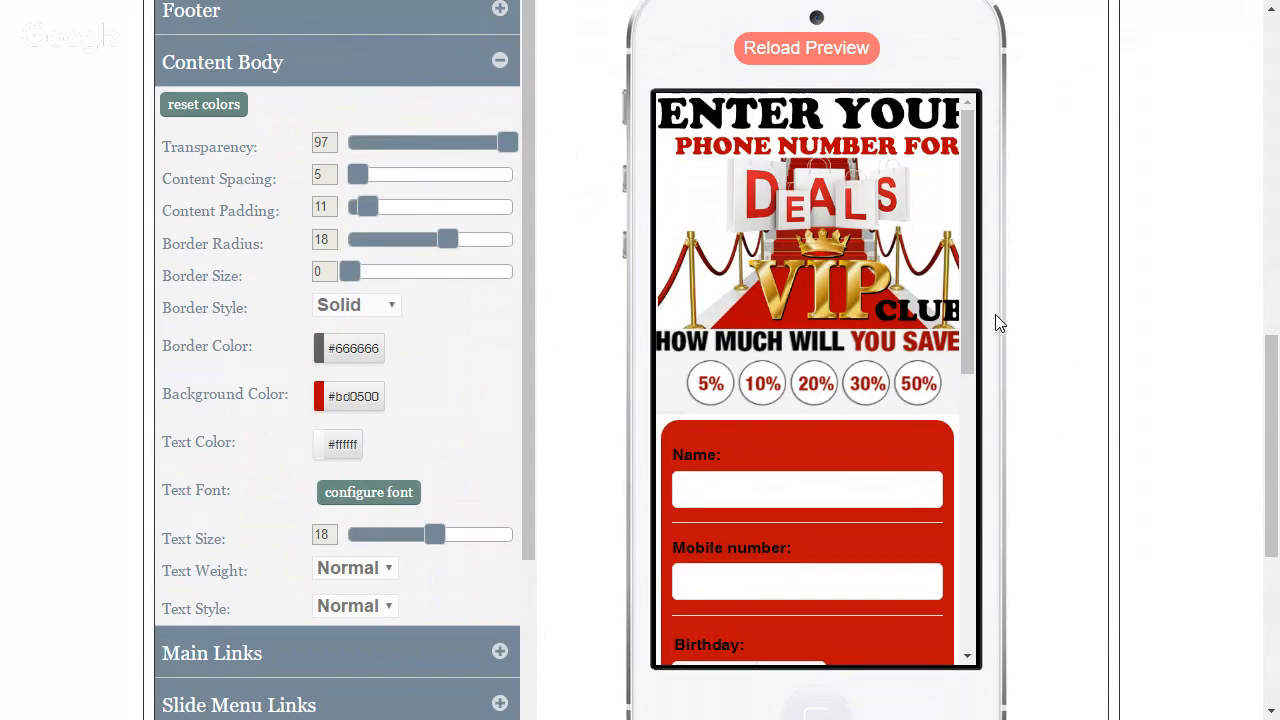
scroll(968, 330, down, 1)
scroll(968, 330, down, 2)
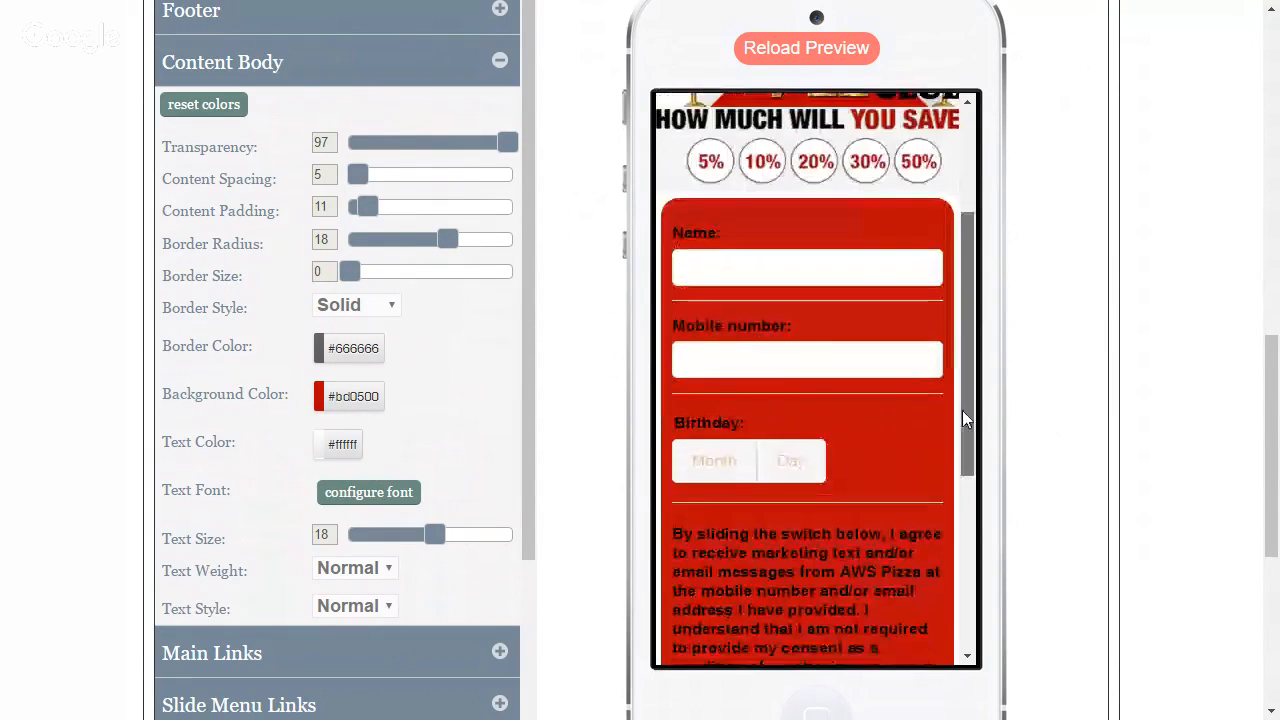
scroll(964, 398, up, 1)
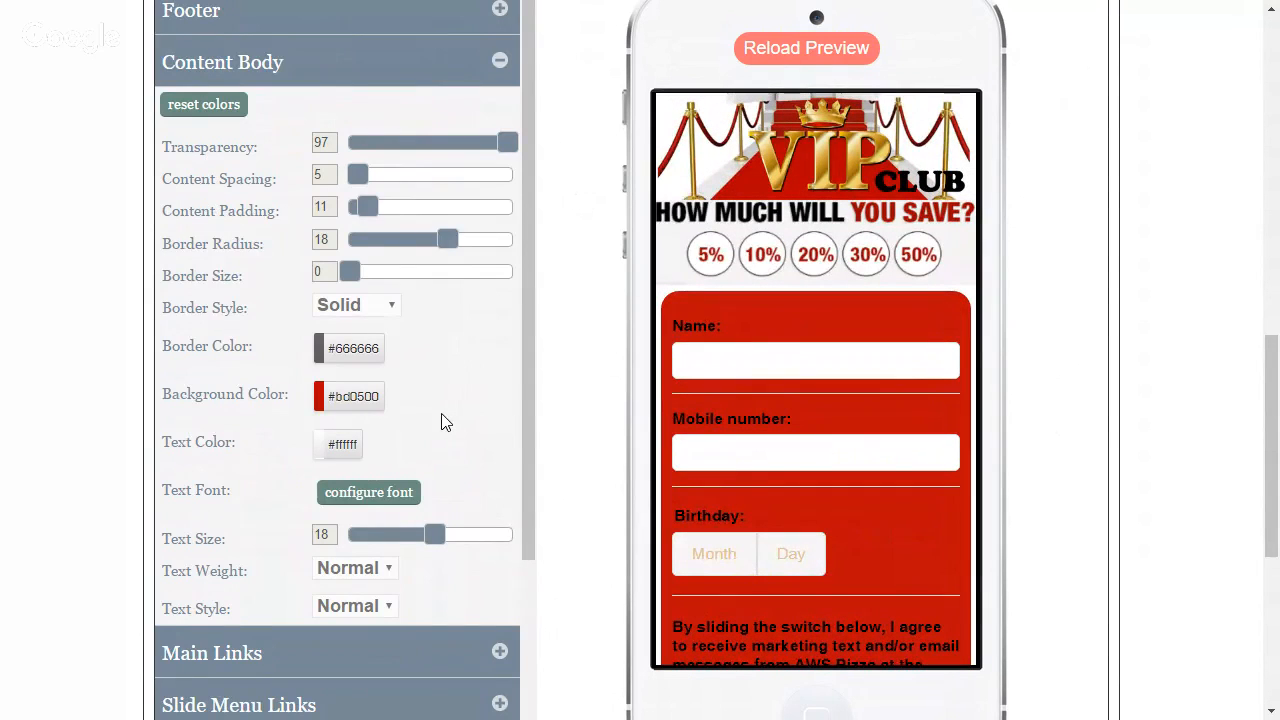
Set the Content Body text color back to black #000000
scroll(441, 421, down, 1)
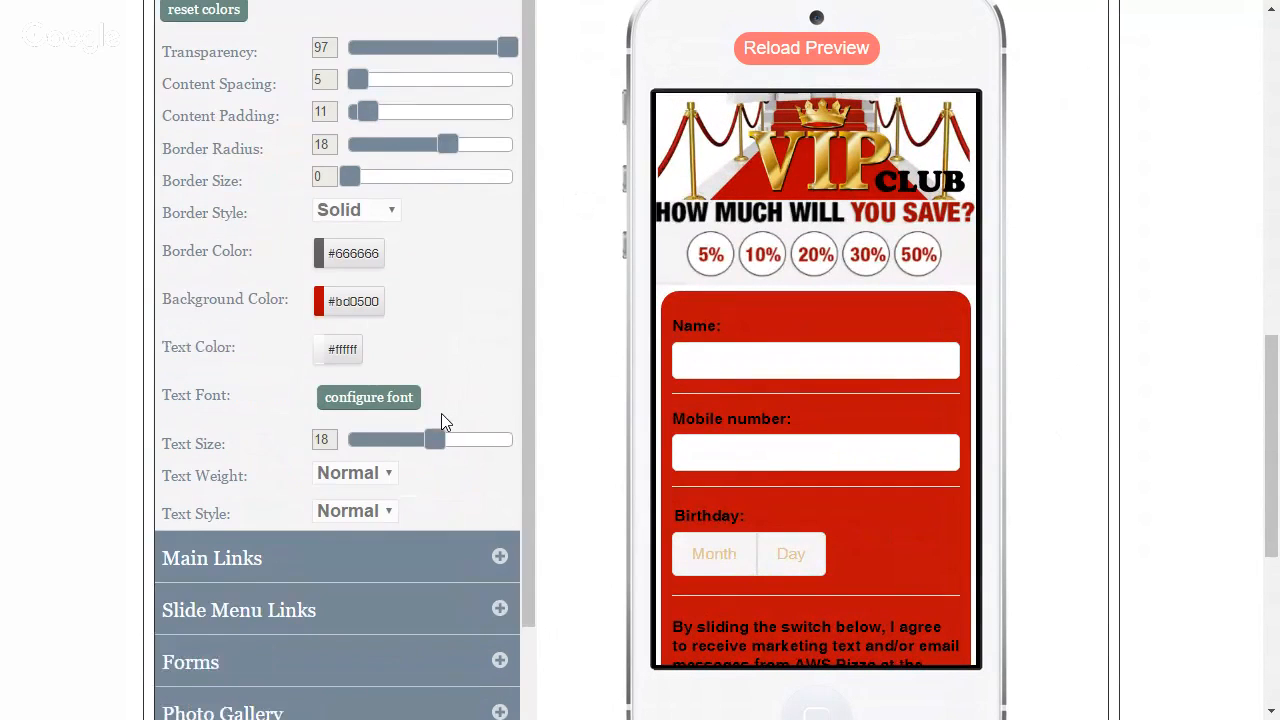
click(358, 350)
click(396, 446)
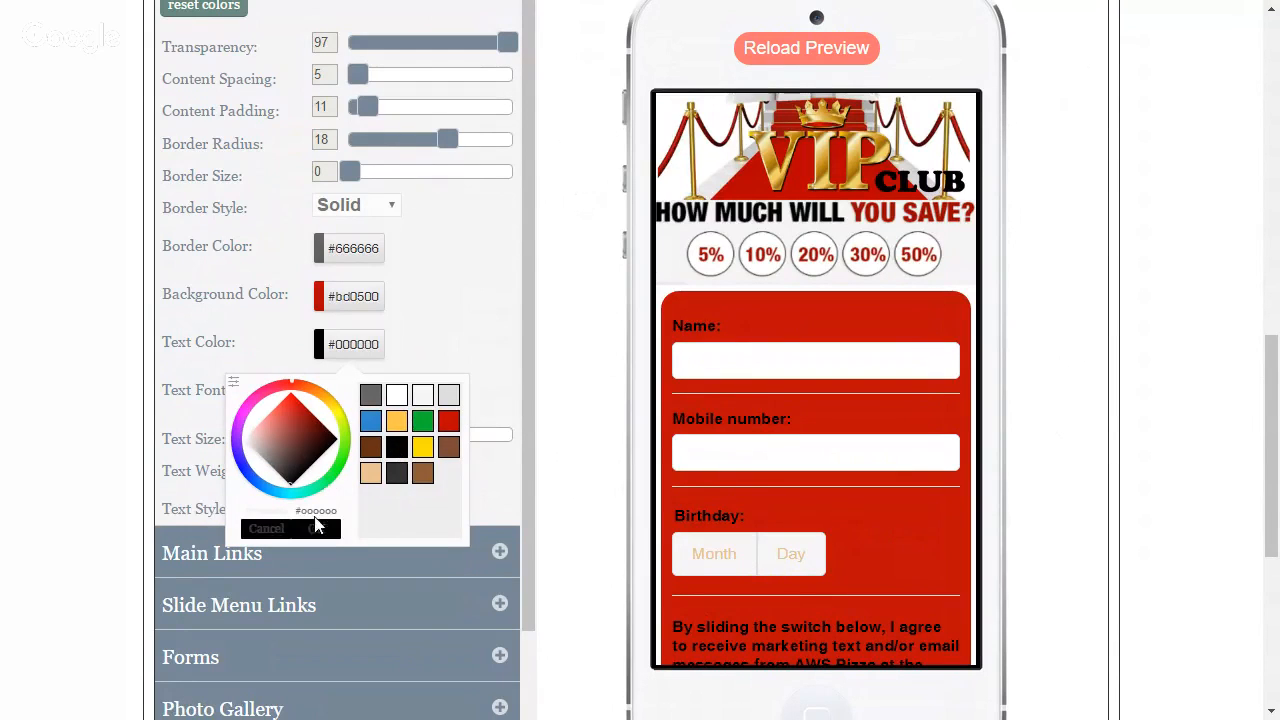
click(326, 530)
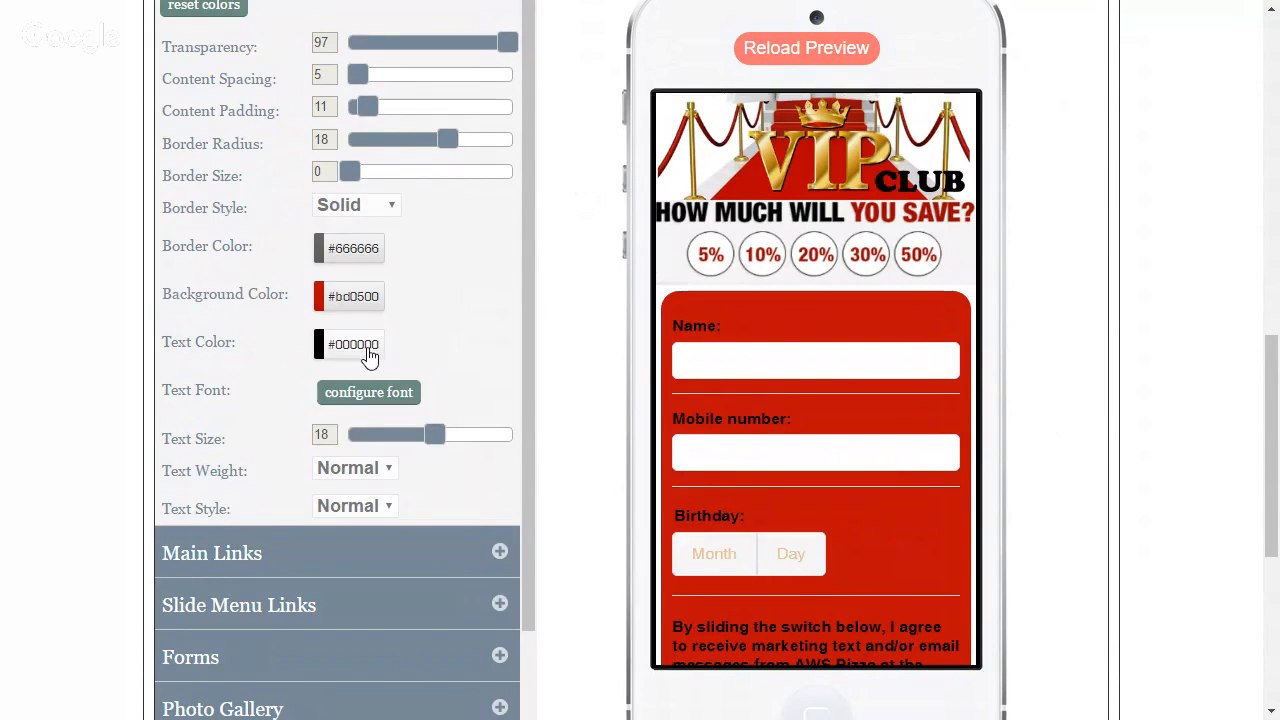
Enter the test text "gsdfgzsgdfzsdfg" in the preview form's Name field and save the style changes
text(gsdfgzsgdfzsdfg)
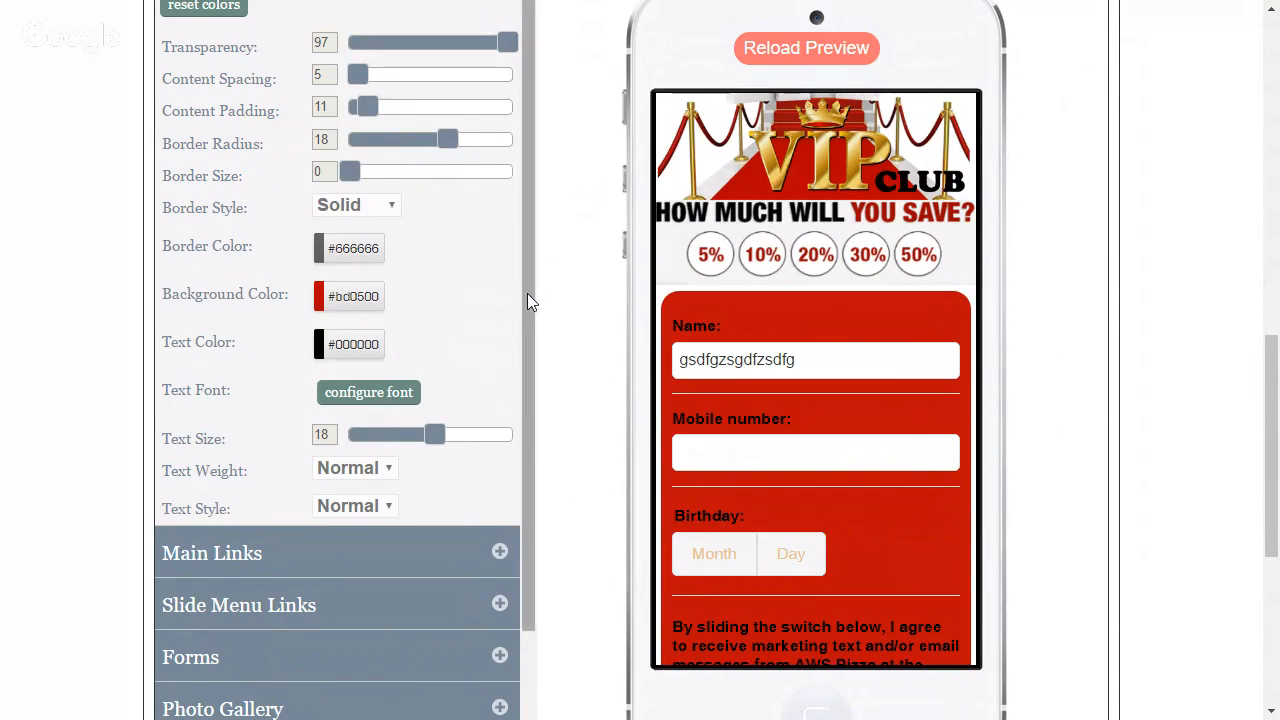
drag(527, 293, 518, 348)
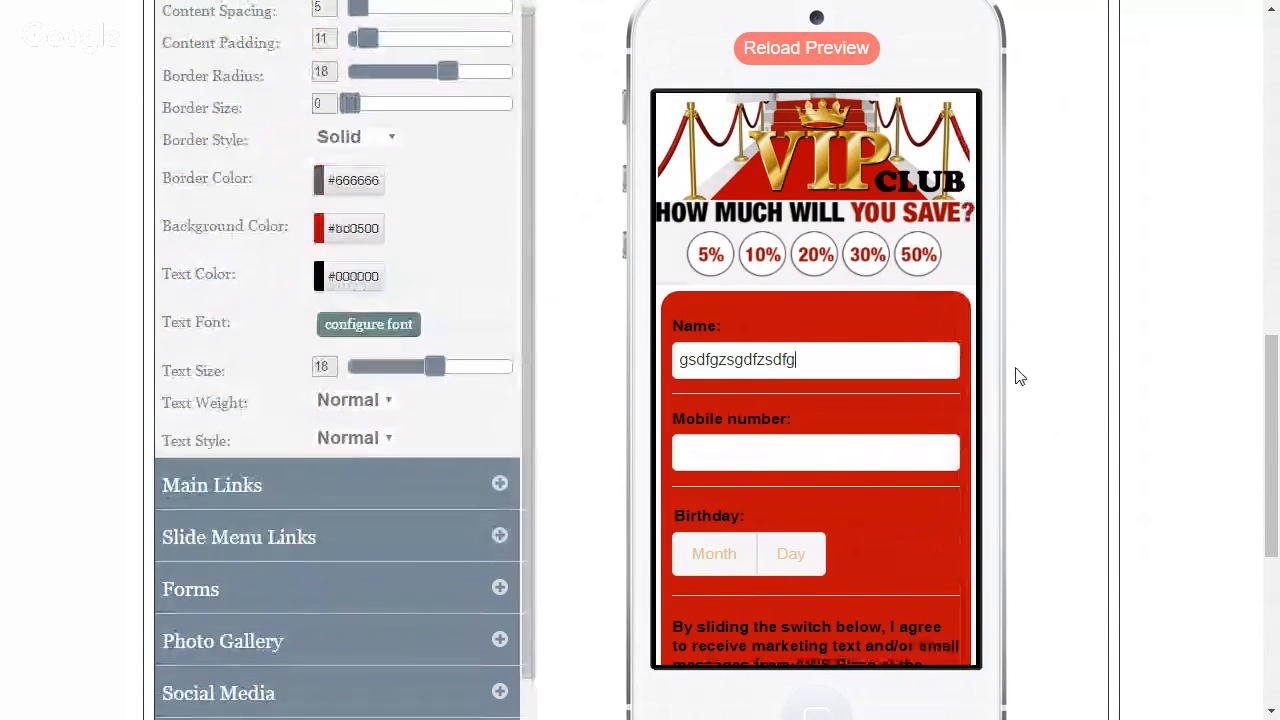
scroll(1020, 376, up, 2)
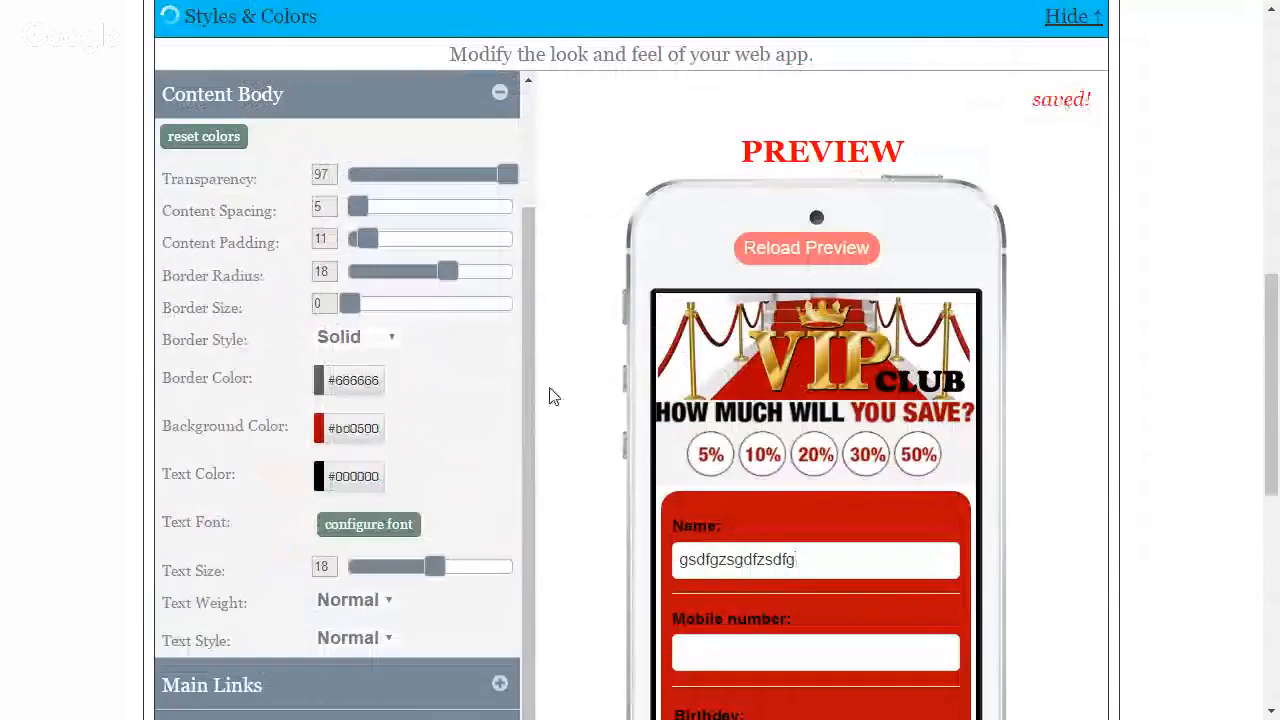
Set the text color of the Forms labels to white #ffffff and check the labels and consent text in the preview
drag(533, 396, 503, 529)
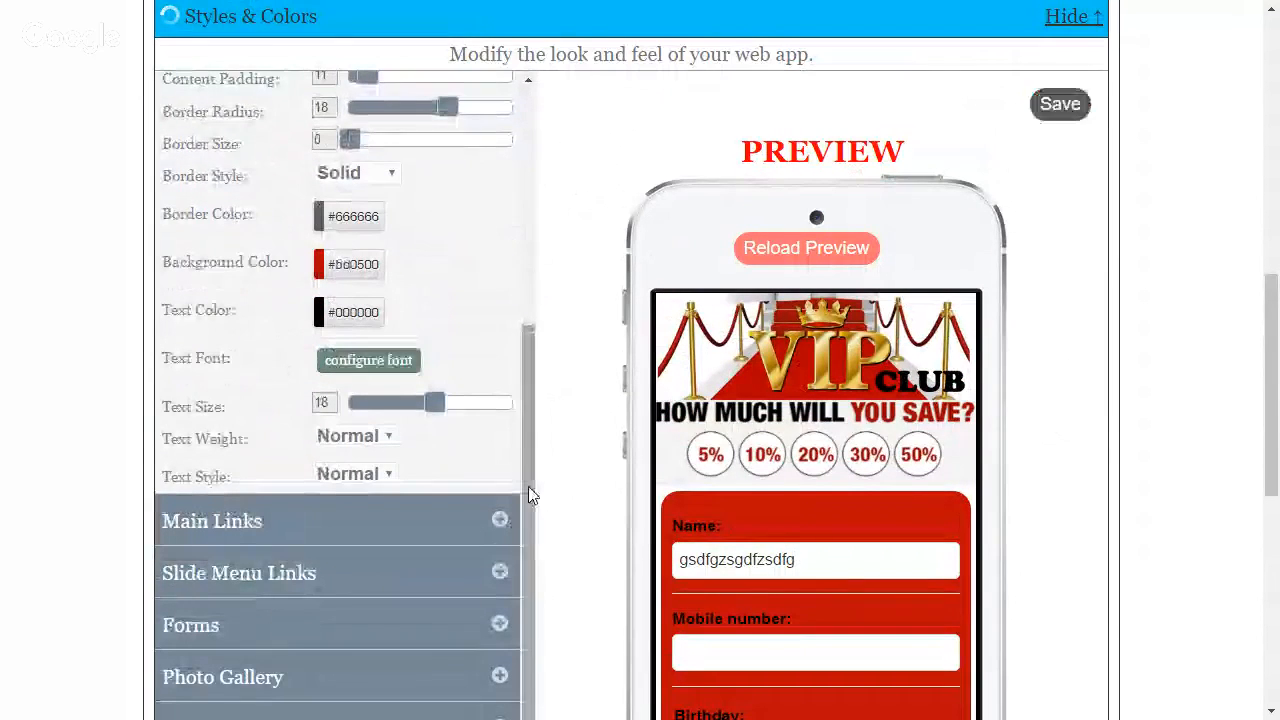
scroll(528, 486, down, 1)
scroll(528, 486, down, 2)
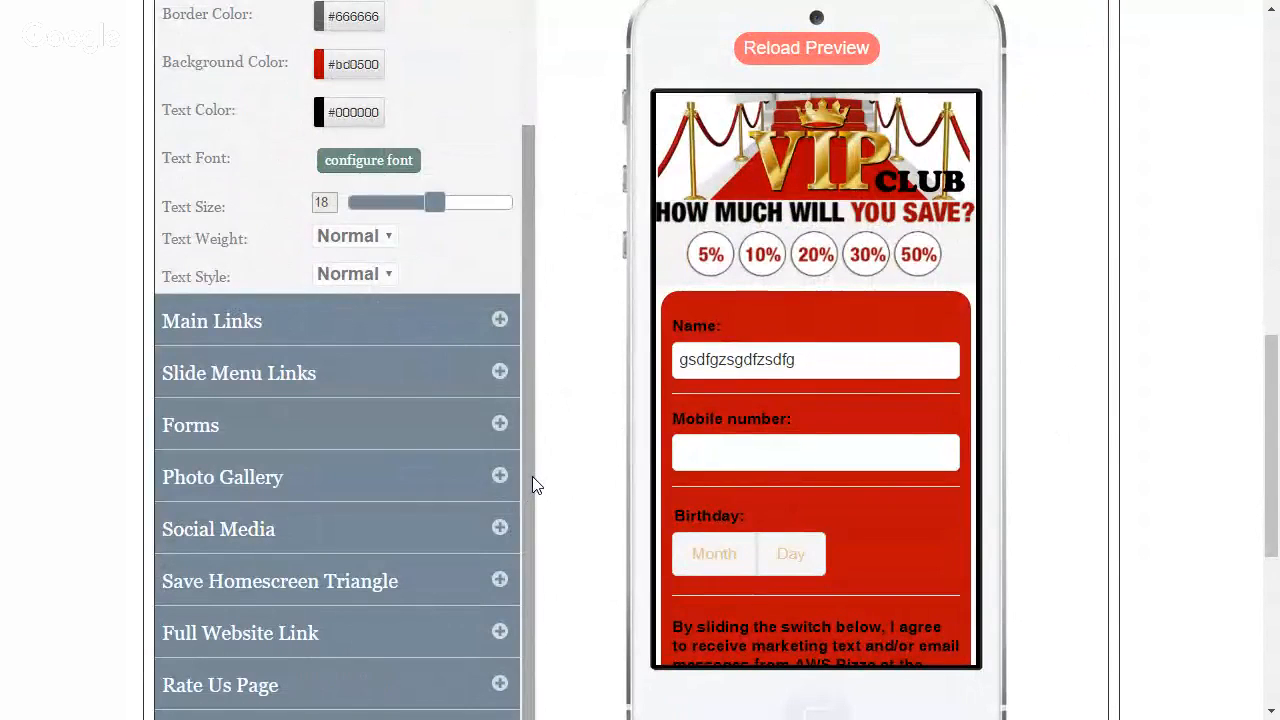
click(500, 425)
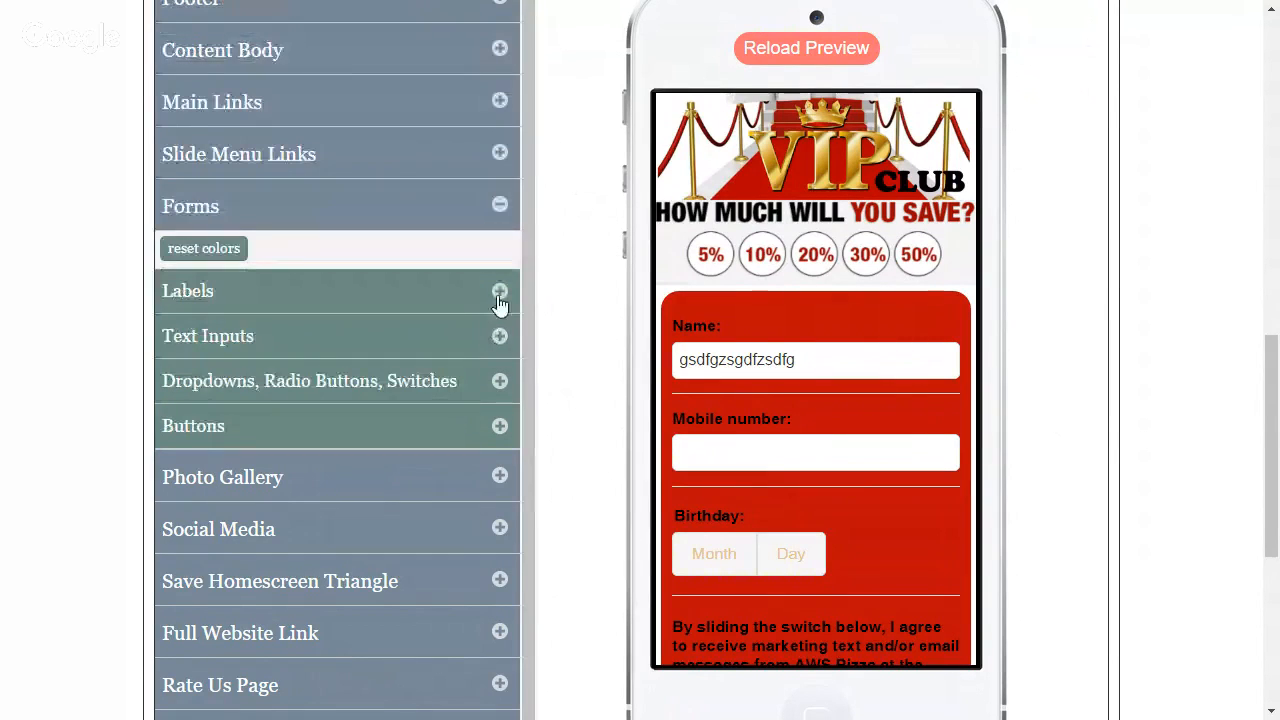
click(500, 292)
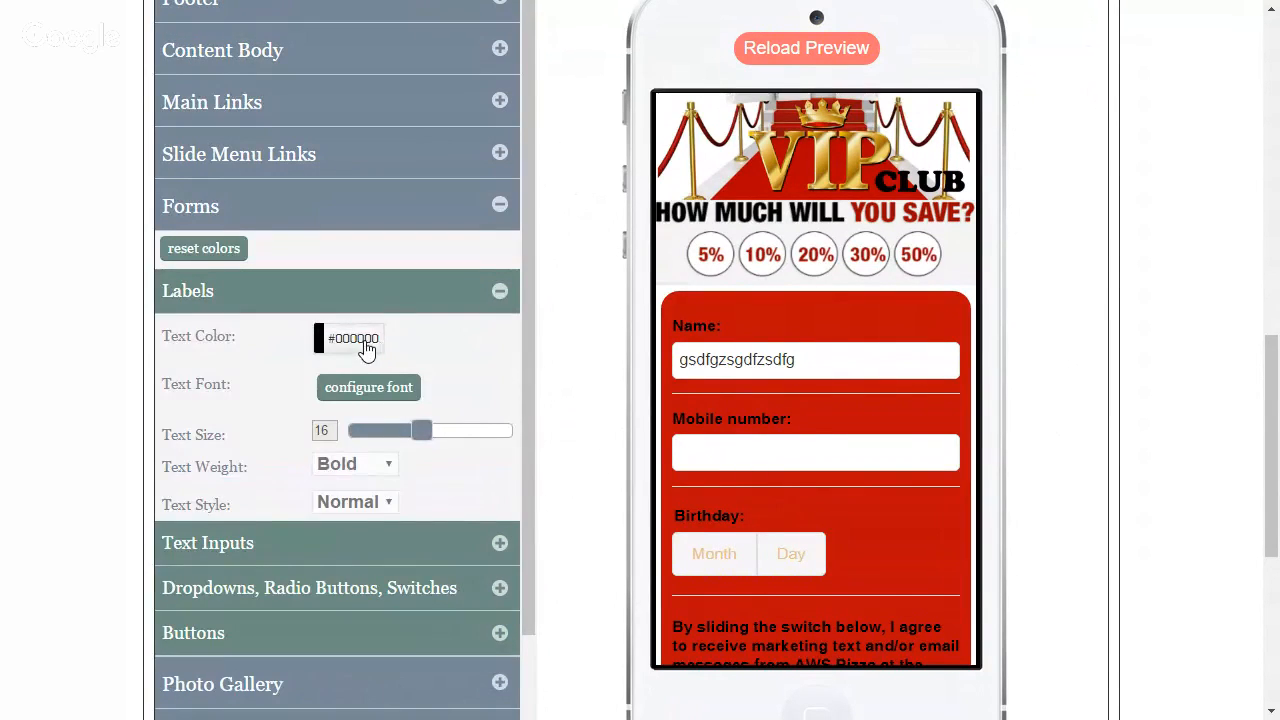
click(366, 345)
click(396, 389)
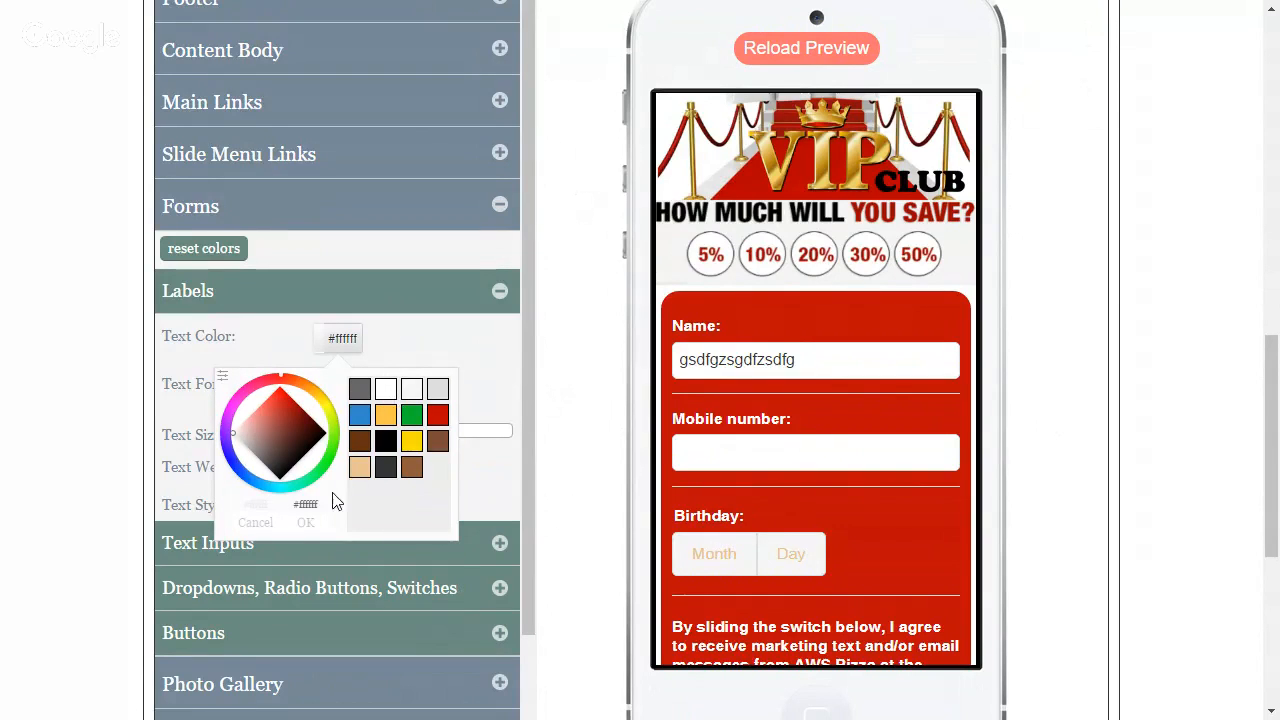
click(306, 523)
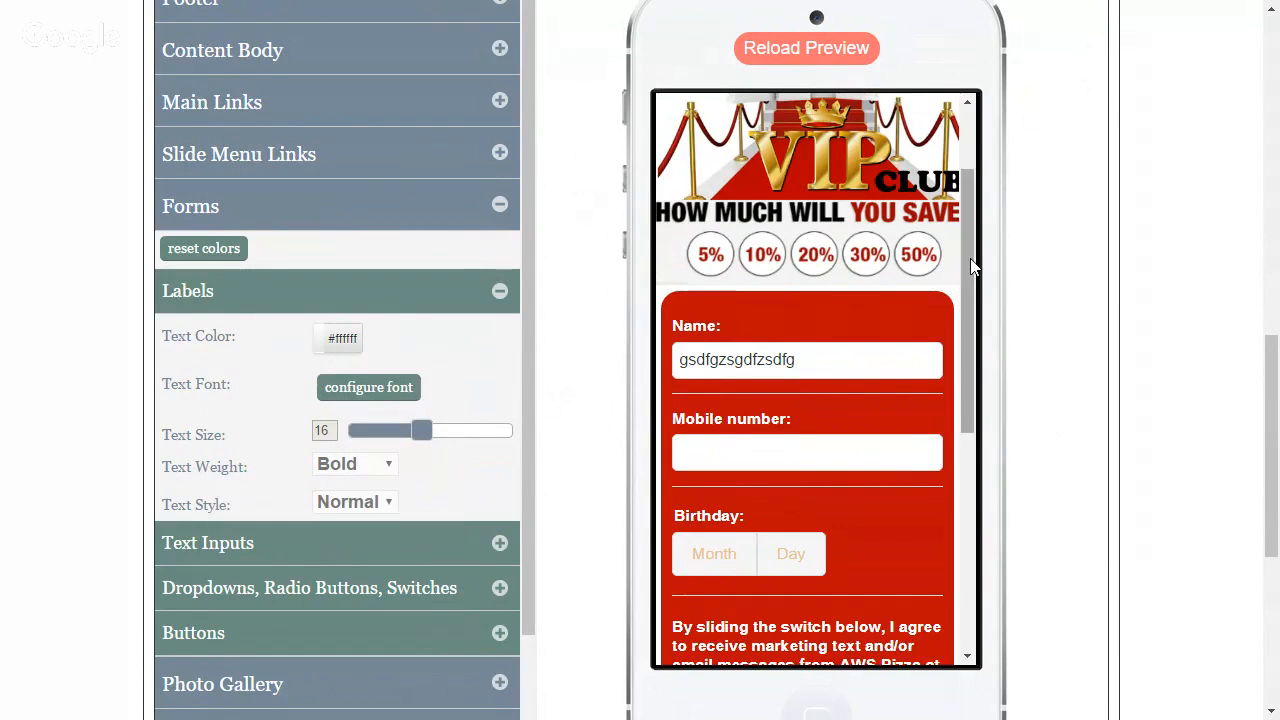
drag(968, 261, 961, 333)
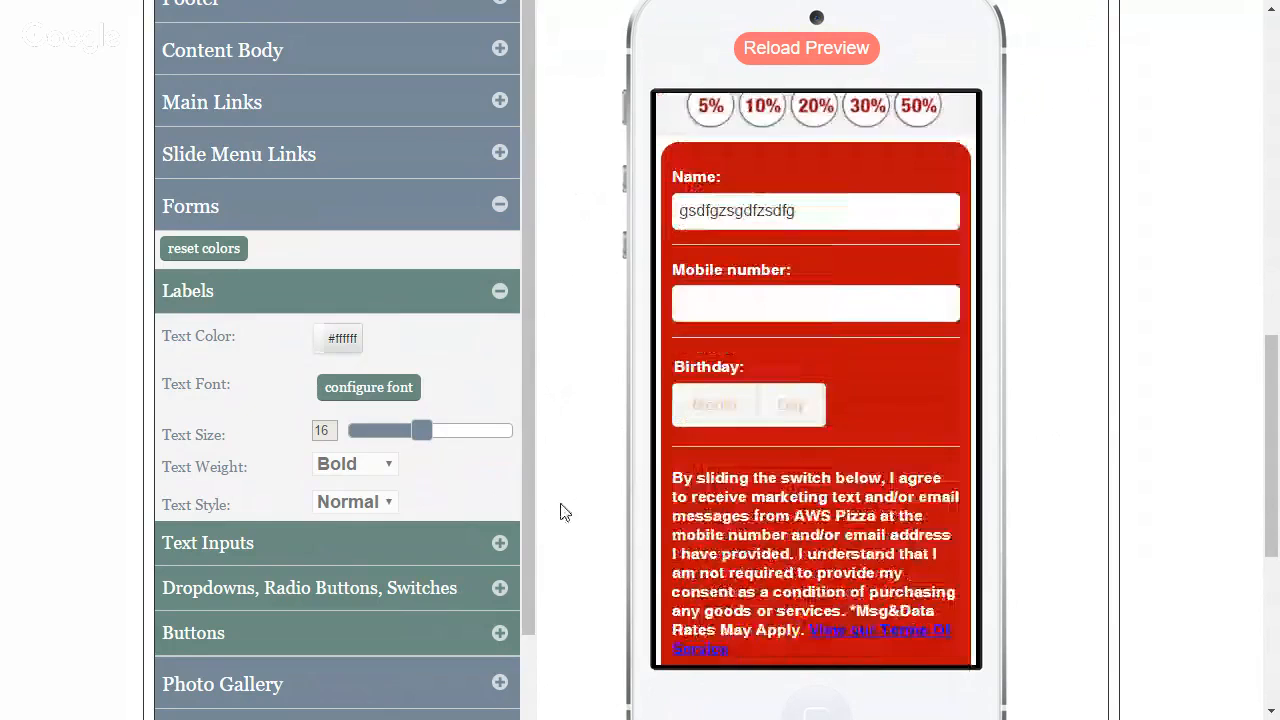
Open the Text Inputs styles under Forms and enter the test text "ngxfghxfnh" in the preview form's Mobile number field
click(499, 543)
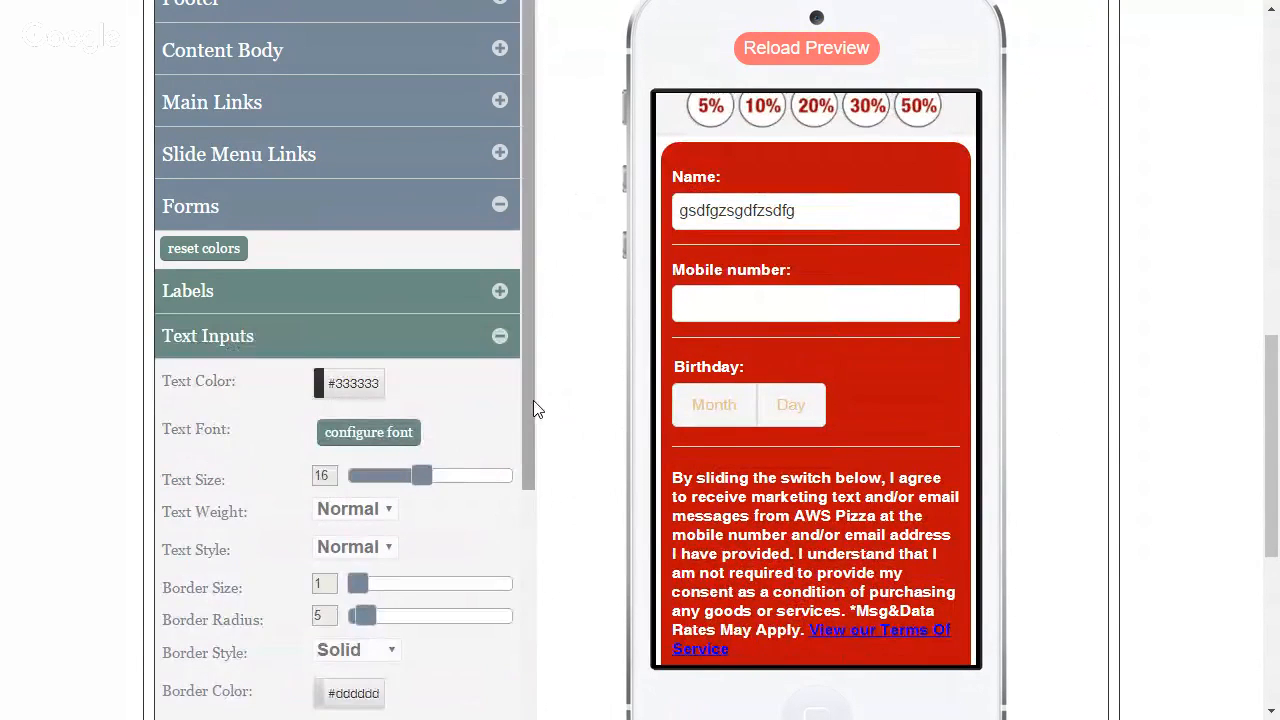
scroll(535, 408, down, 1)
scroll(529, 401, down, 2)
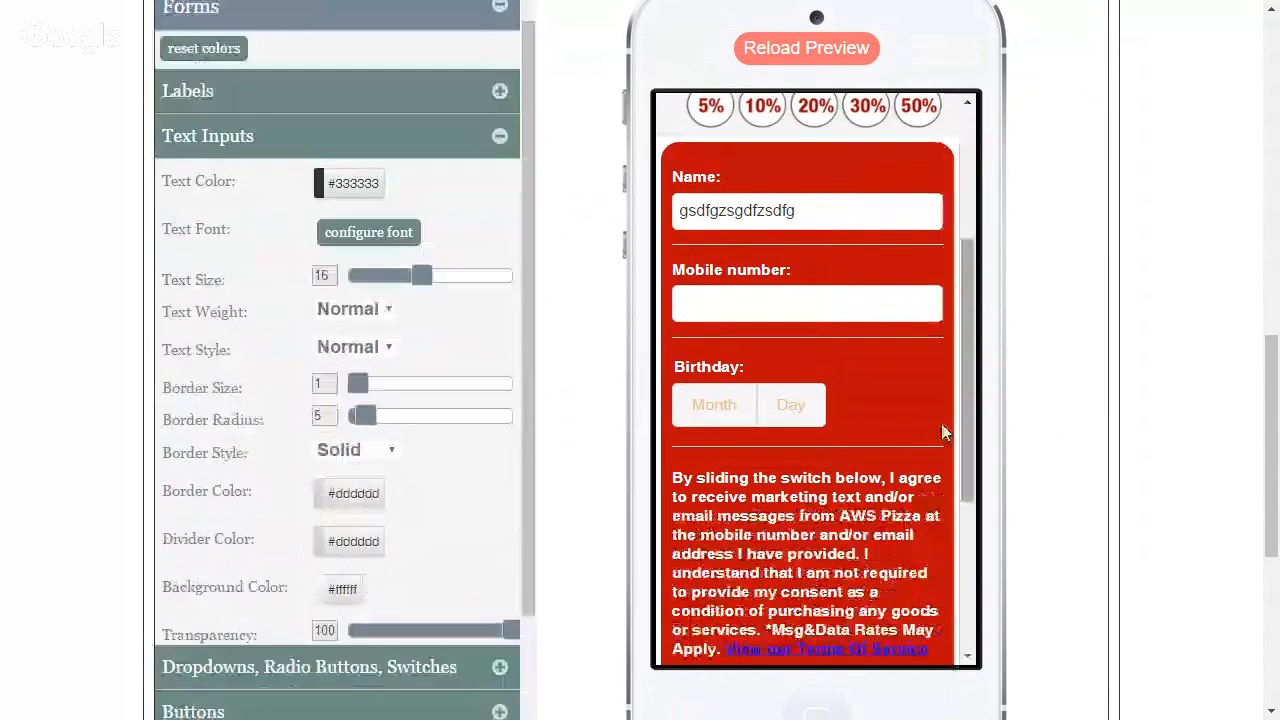
click(790, 312)
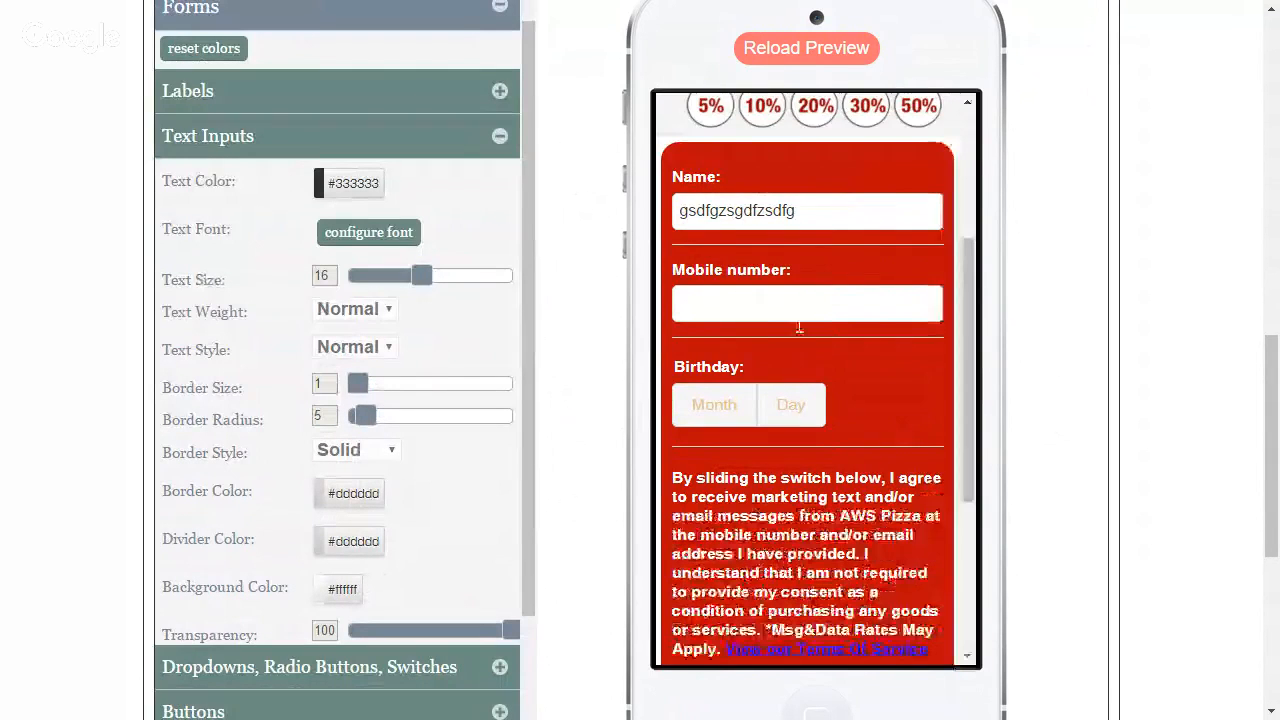
text(ngxfghxfnh)
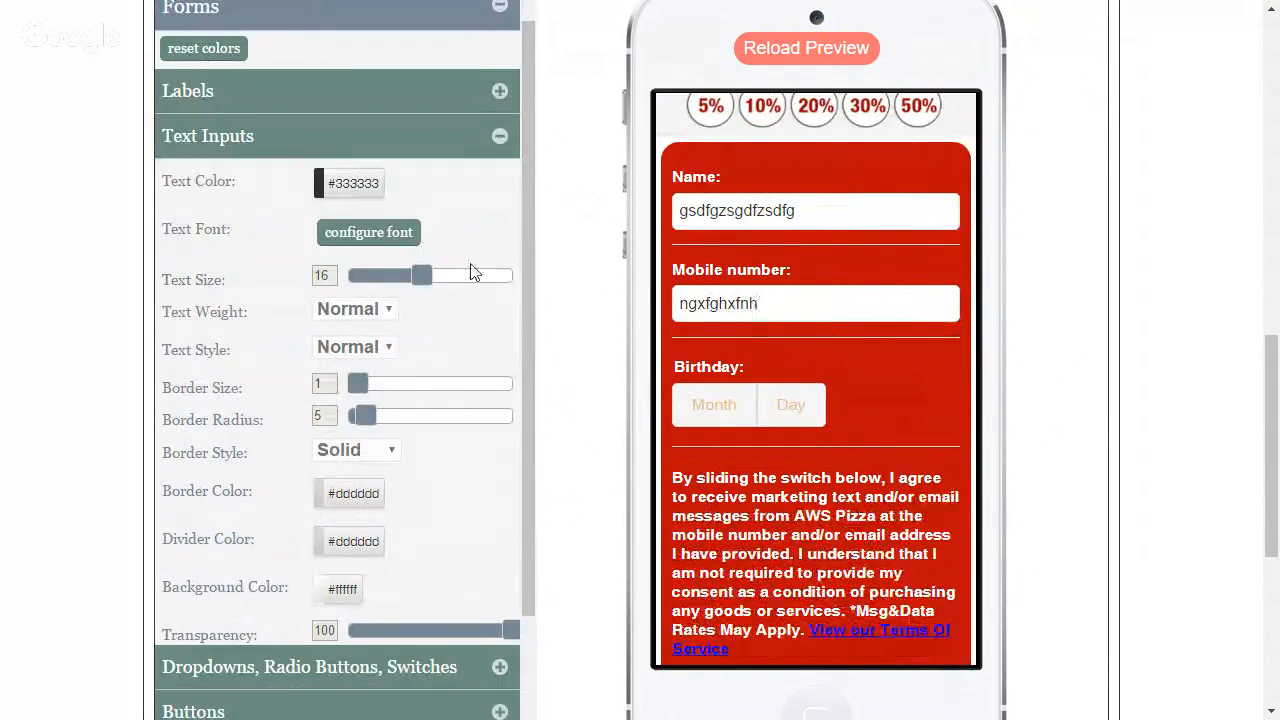
Give the form's text inputs a green #11b731 border with a border radius of 25 and a border size of 3
scroll(528, 295, down, 2)
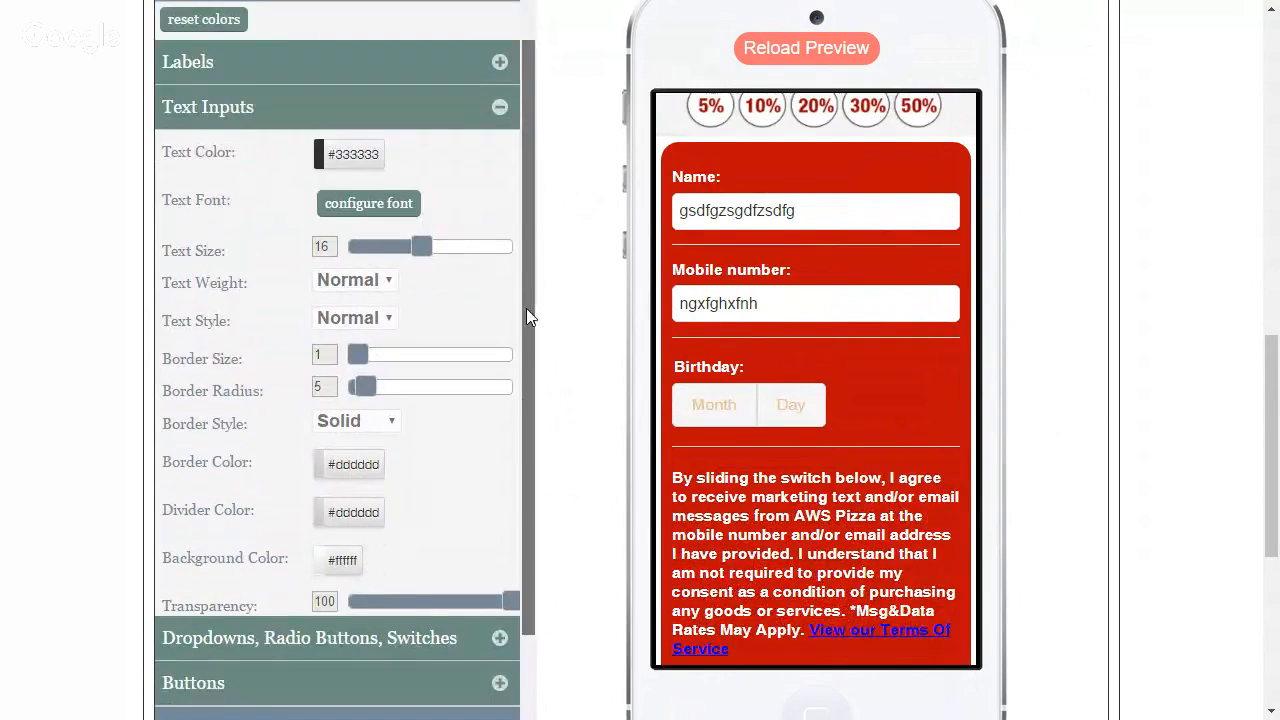
scroll(466, 458, down, 2)
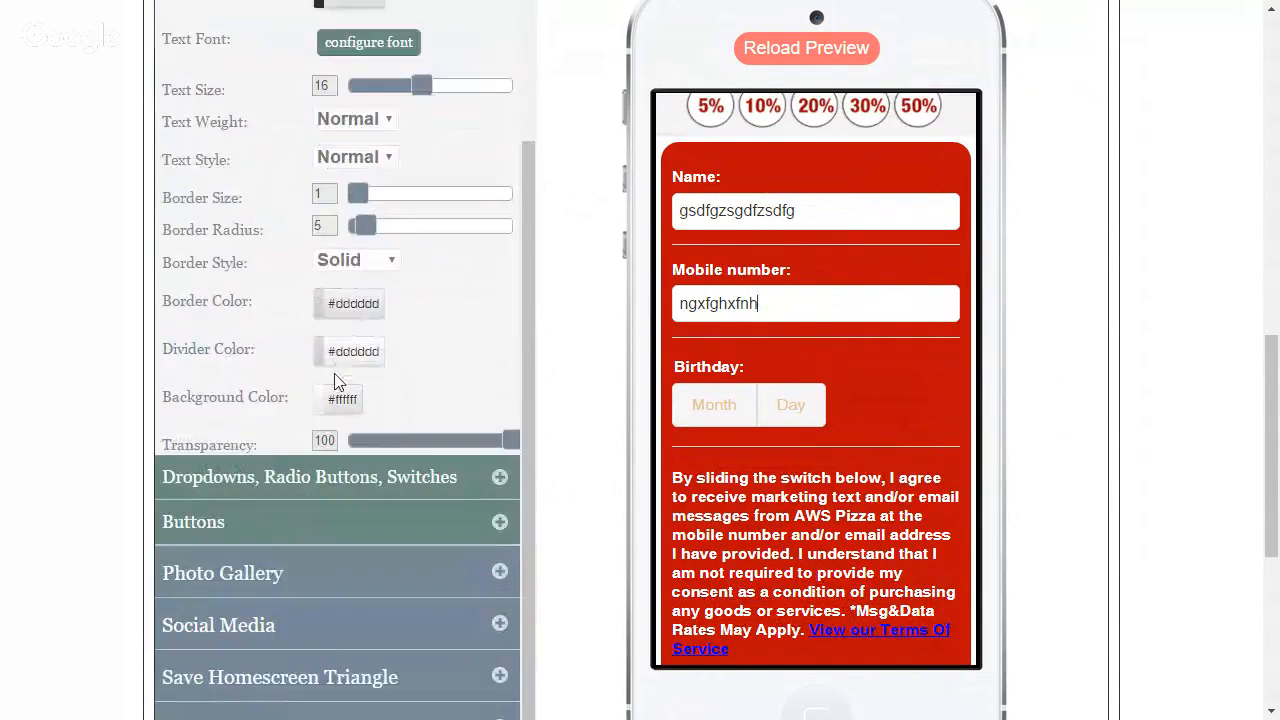
click(374, 303)
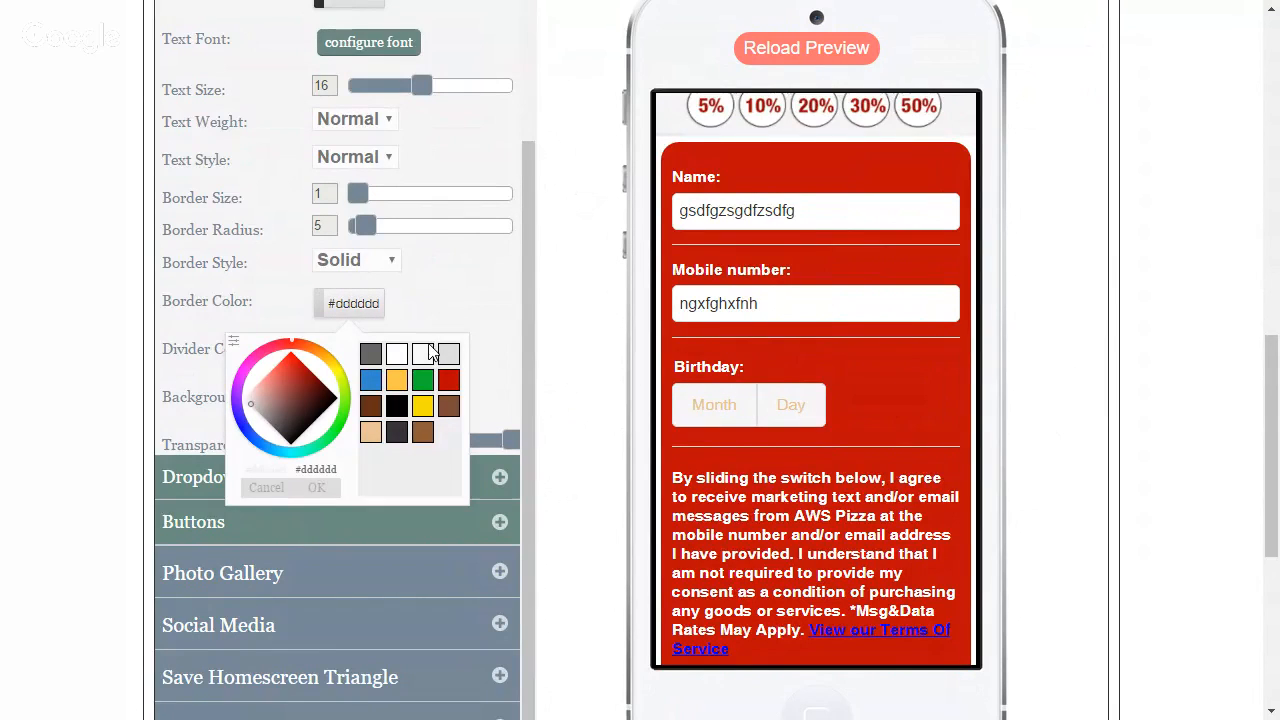
click(424, 384)
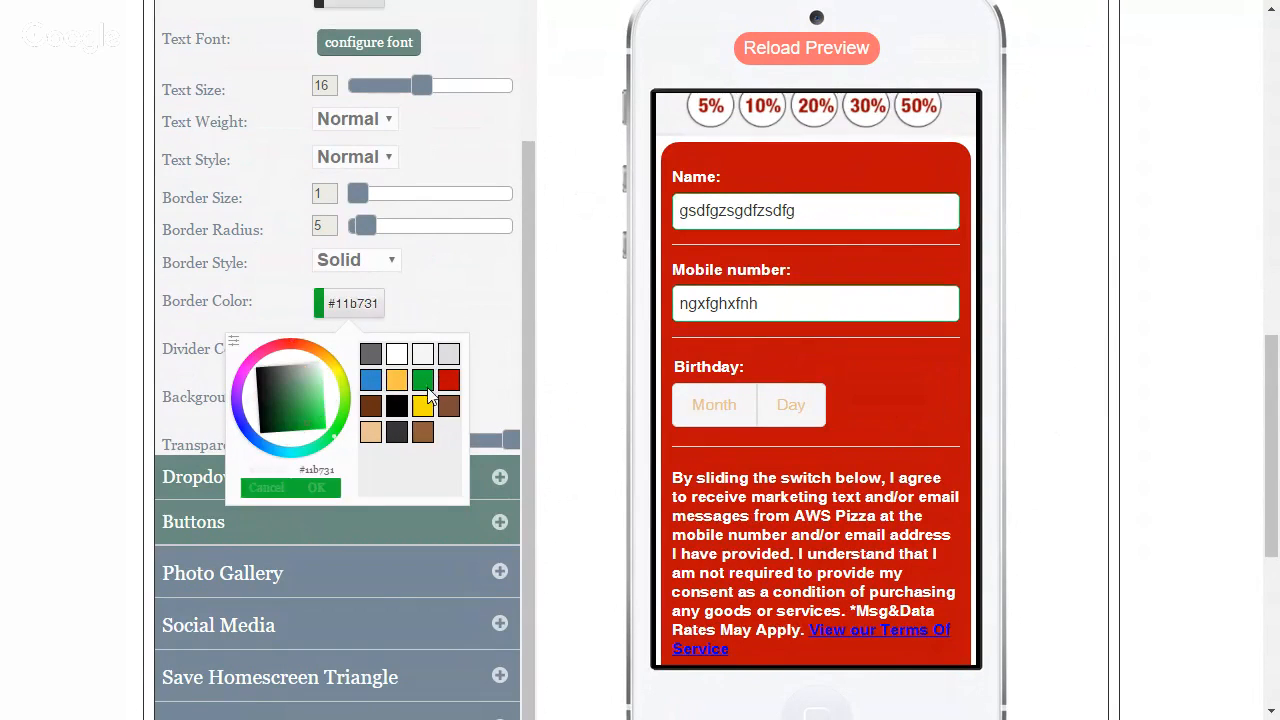
click(316, 488)
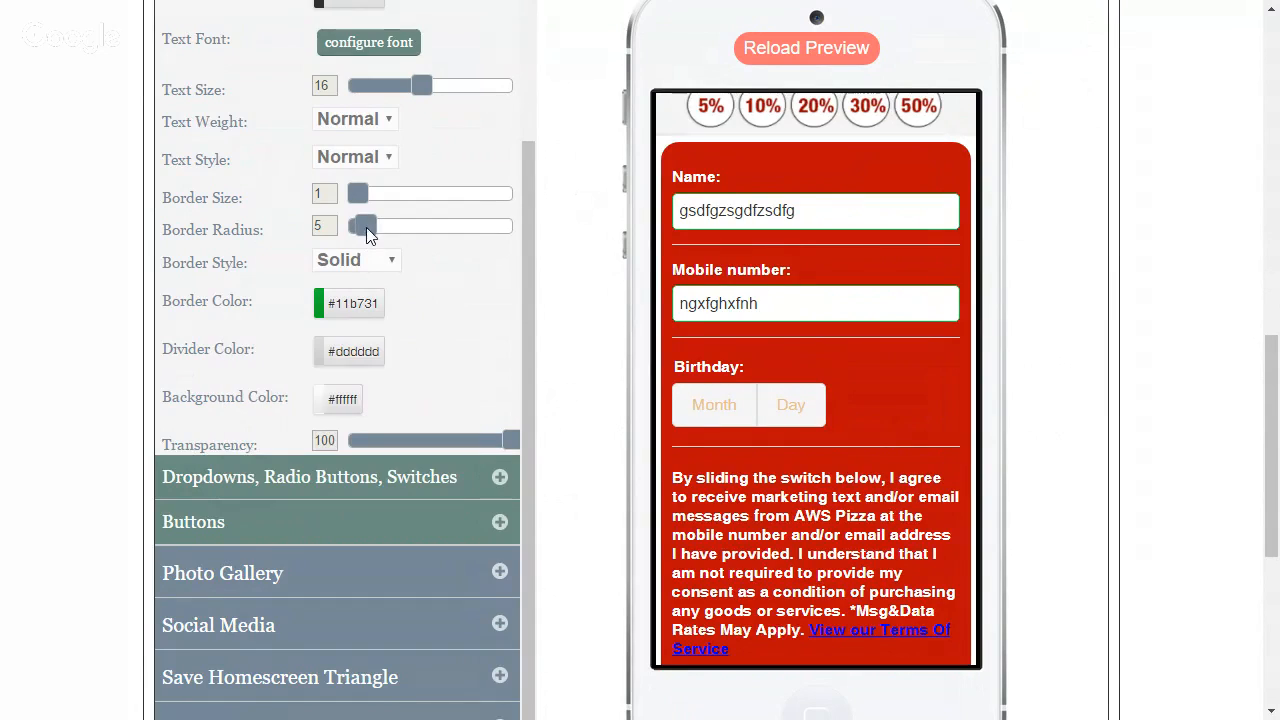
drag(366, 228, 431, 224)
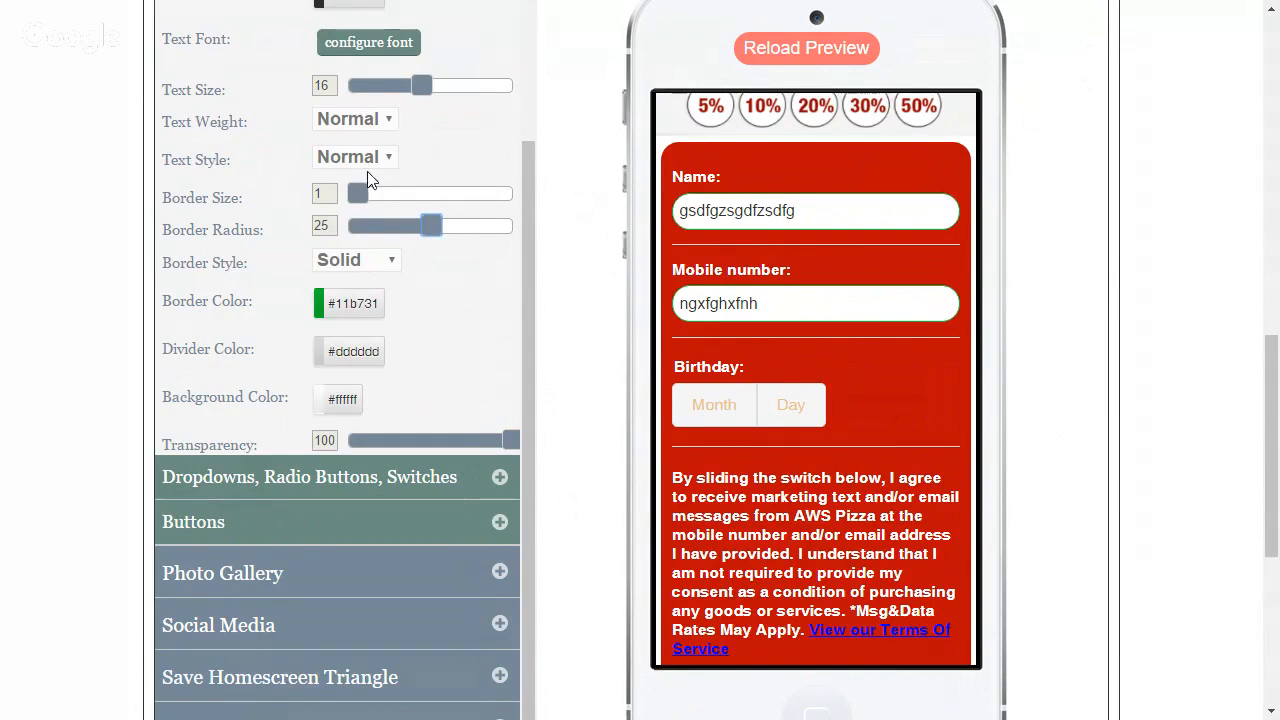
drag(359, 191, 374, 193)
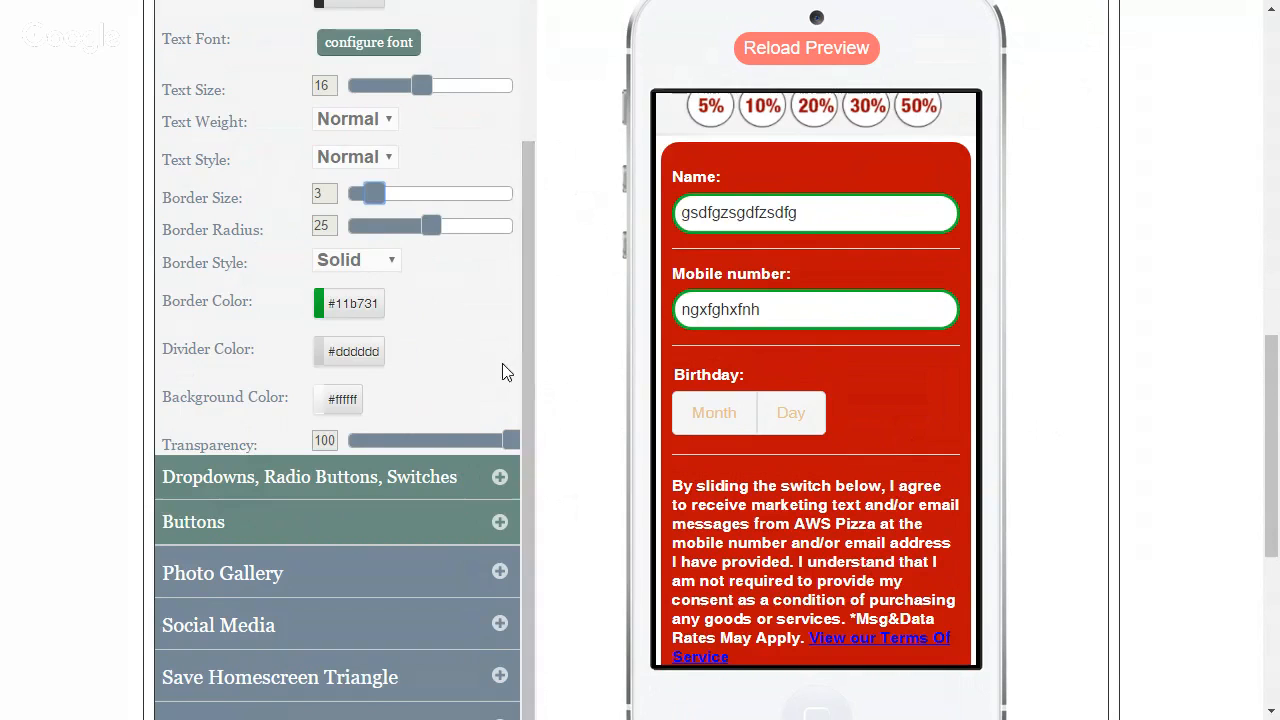
Set the text color of the form's dropdowns, radio buttons and switches to black #000000
click(500, 478)
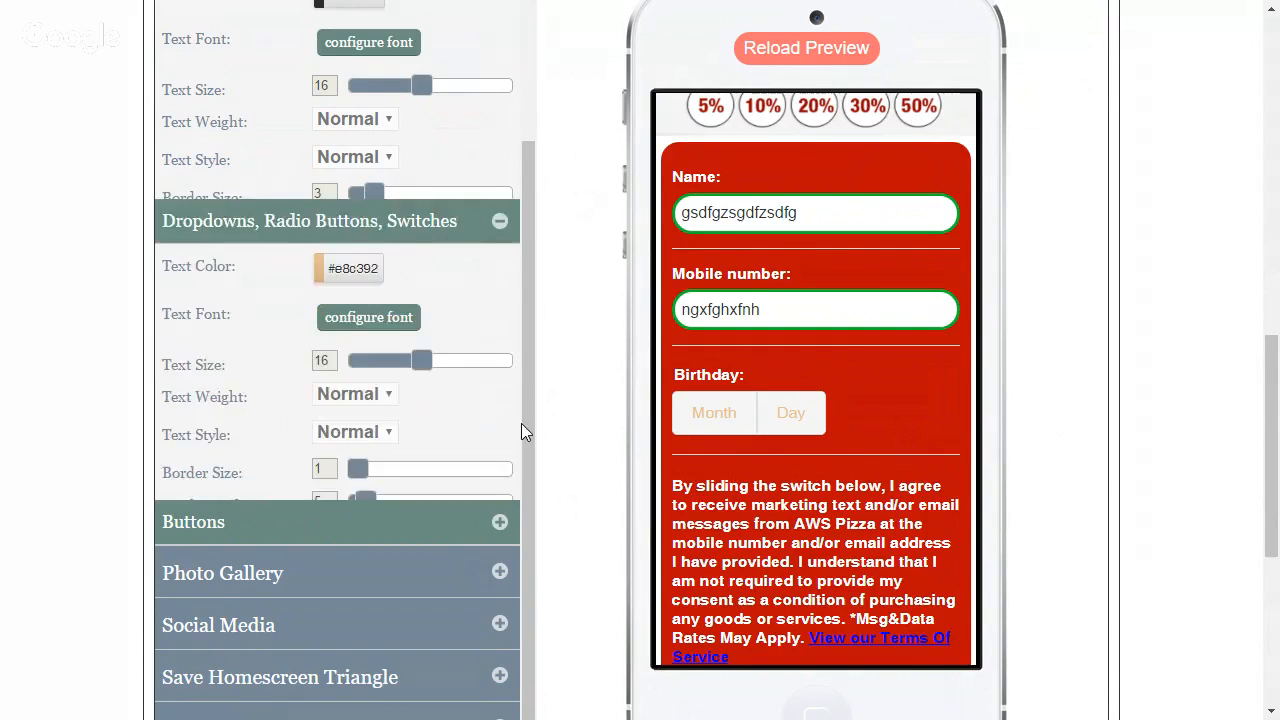
scroll(499, 288, up, 1)
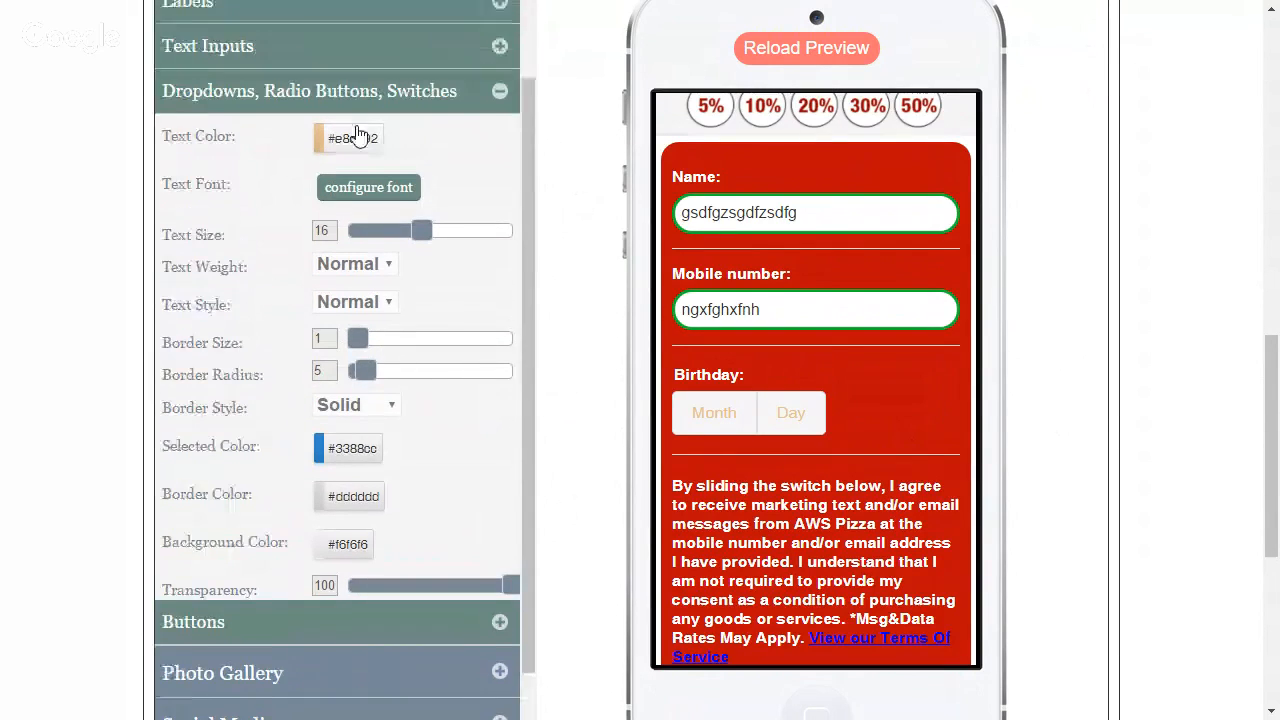
click(345, 138)
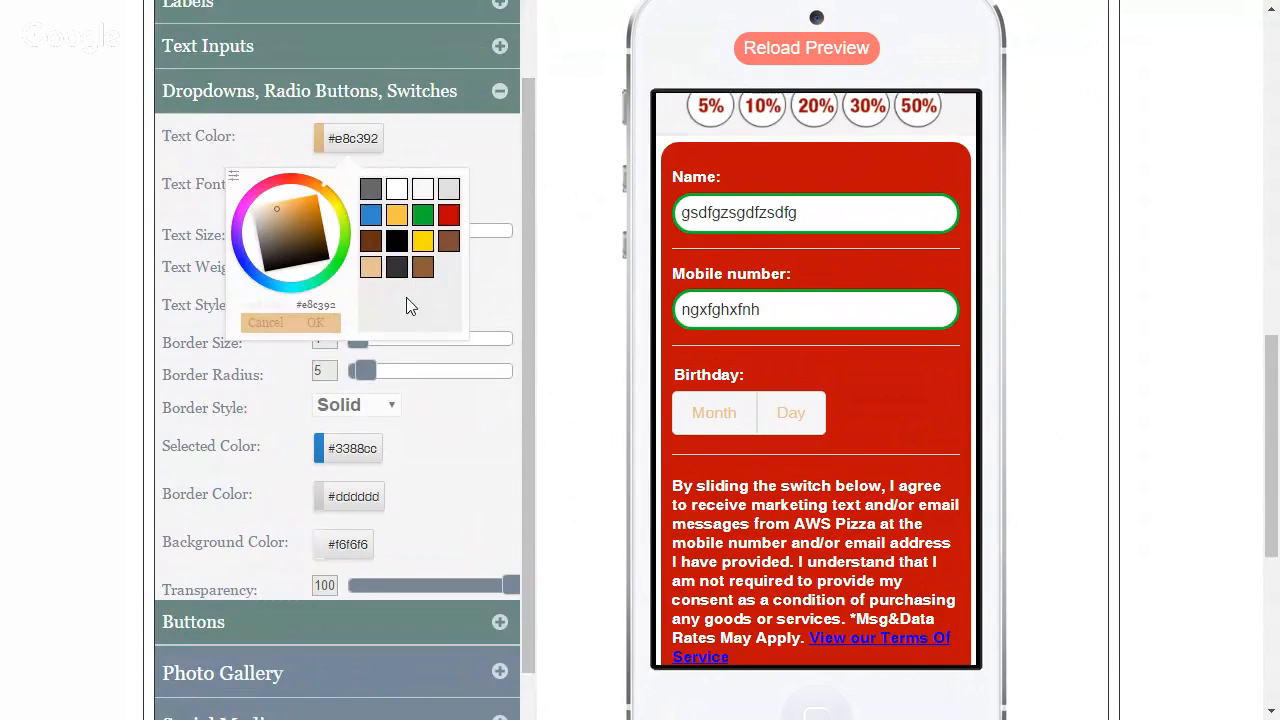
click(397, 243)
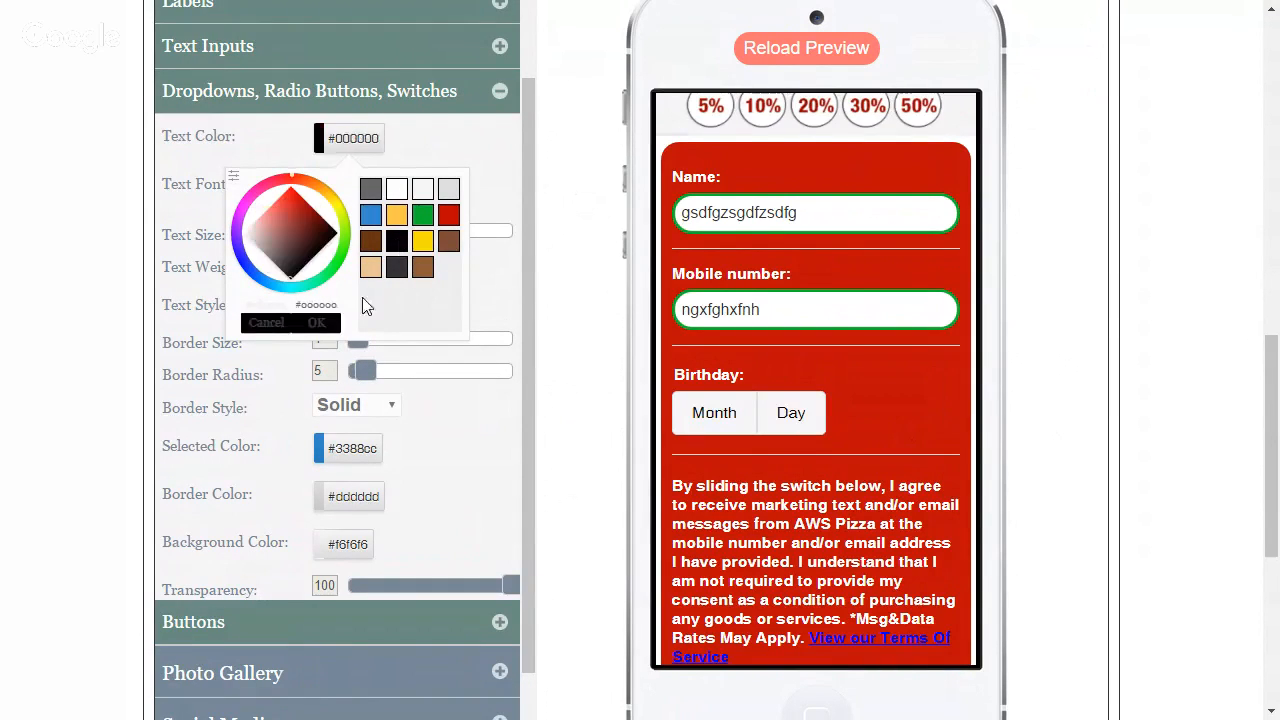
click(316, 323)
Set the selected color of the form's dropdowns, radio buttons and switches to white #ffffff
drag(522, 300, 519, 319)
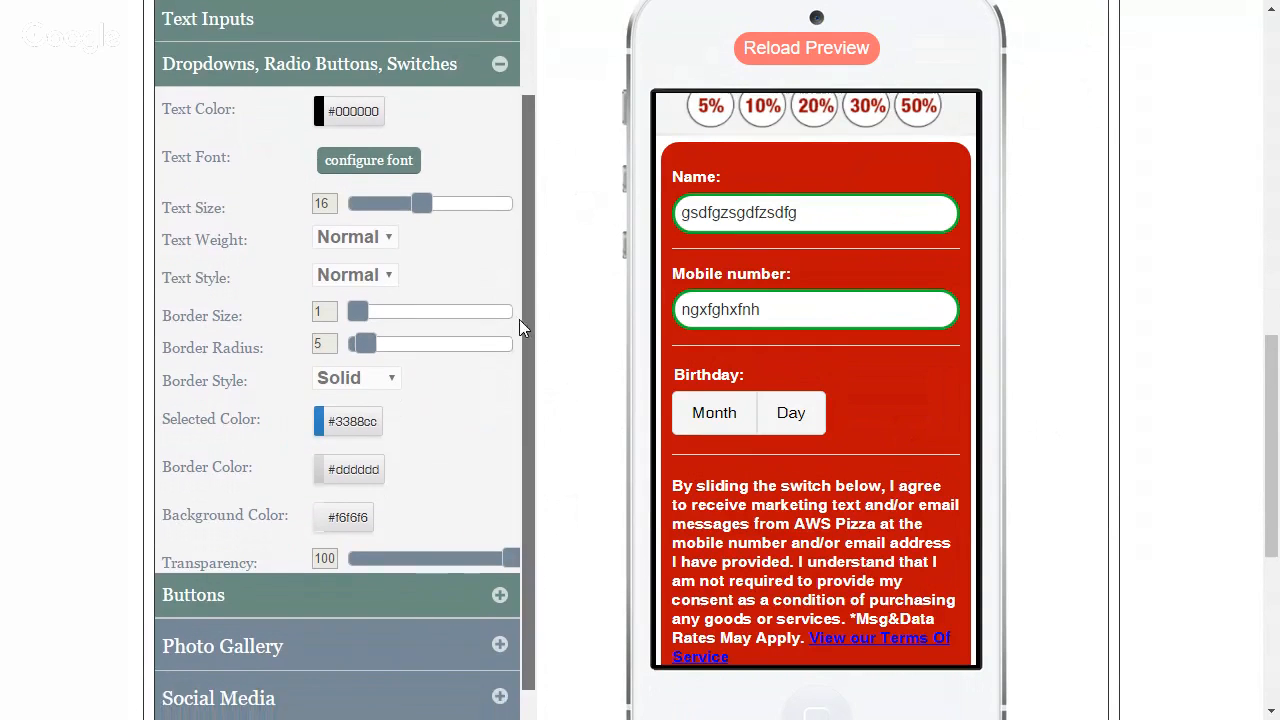
click(362, 428)
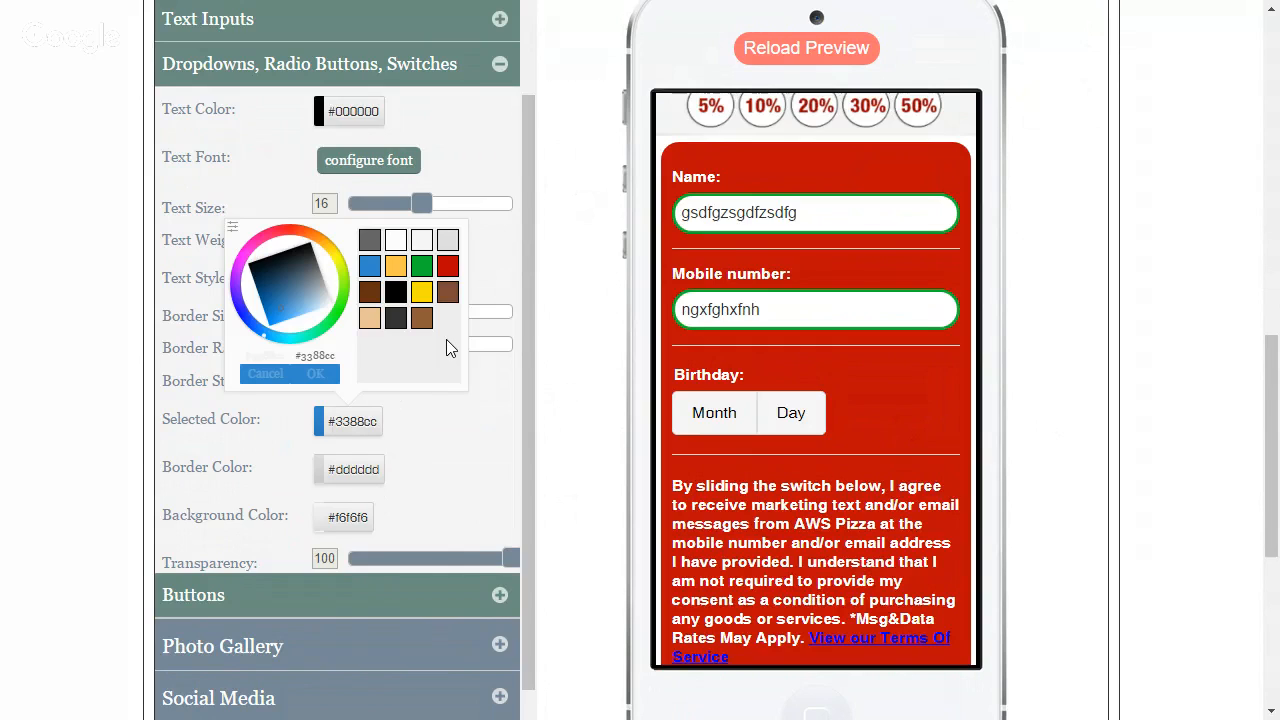
click(395, 240)
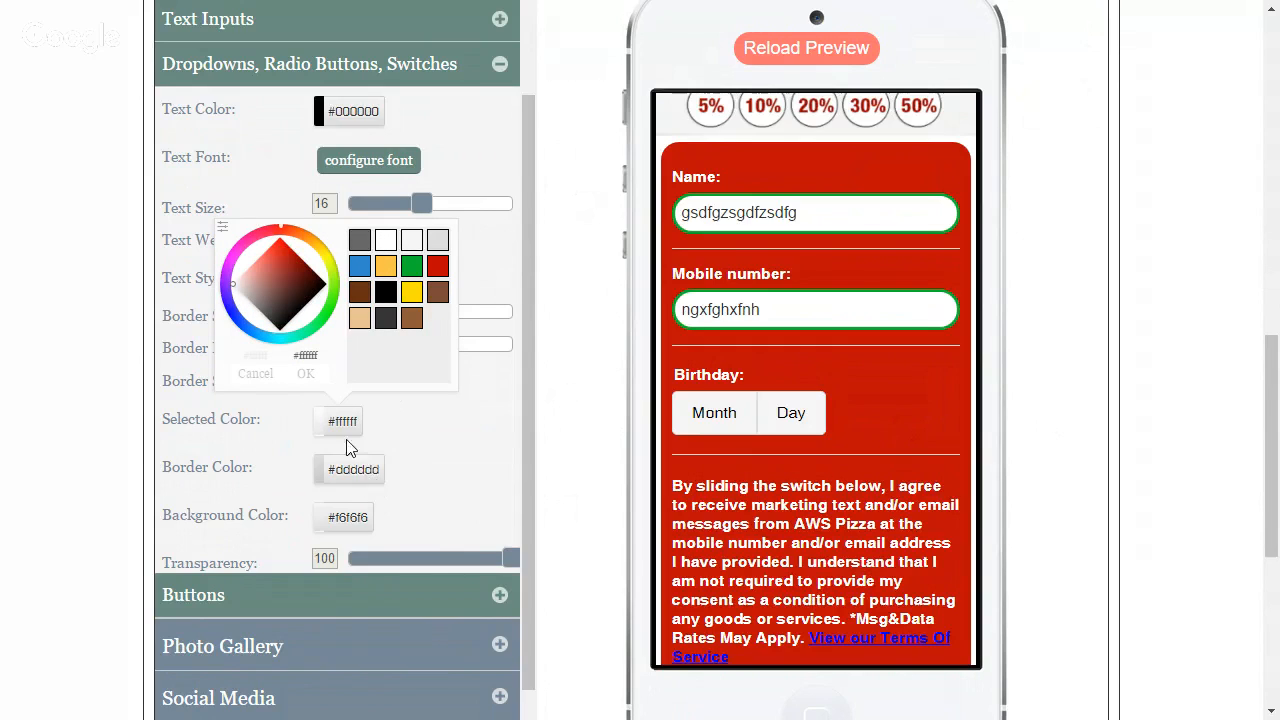
click(313, 383)
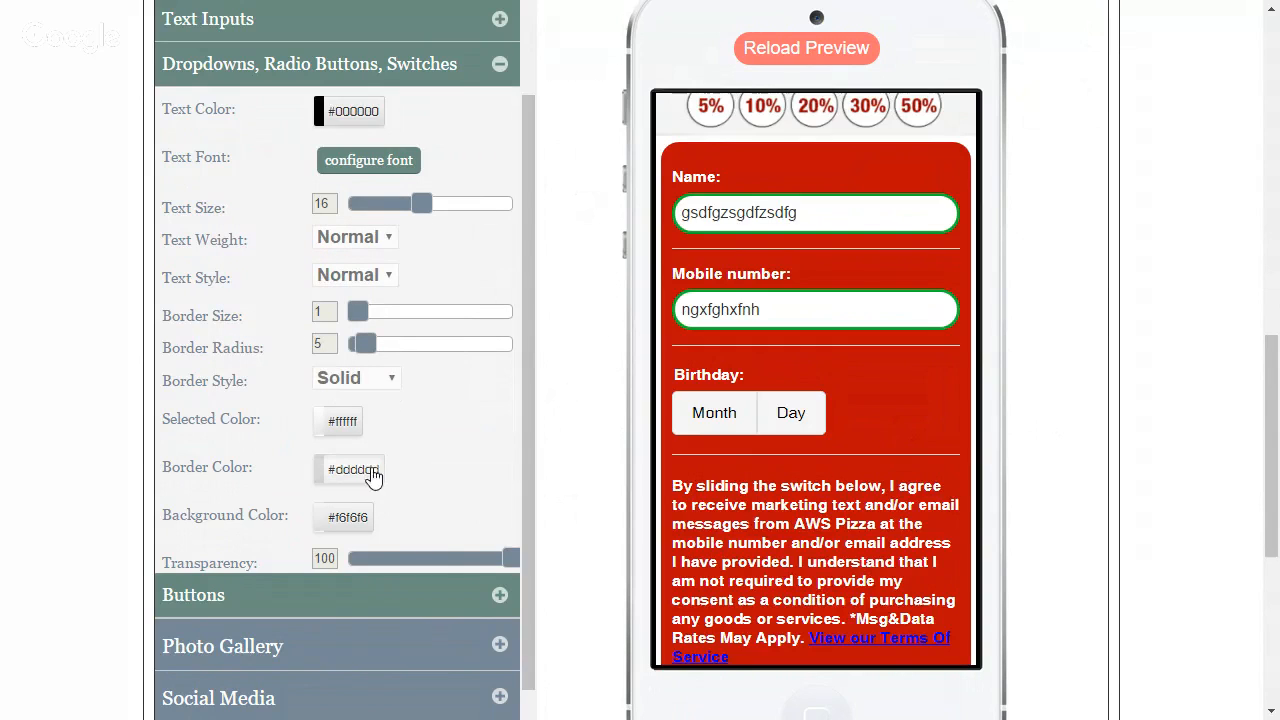
Give the form's dropdowns, radio buttons and switches a green #11b731 border with radius 21 and size 3
click(378, 471)
click(424, 318)
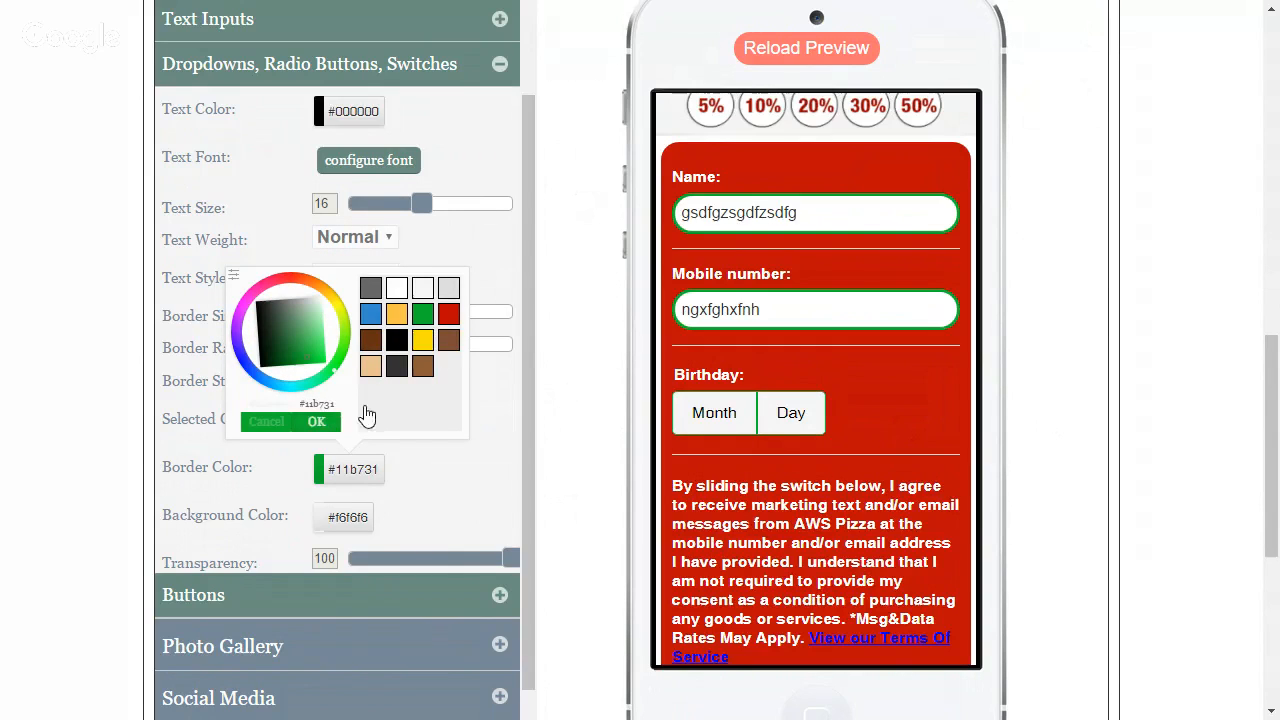
click(366, 416)
drag(363, 347, 418, 348)
drag(359, 313, 377, 313)
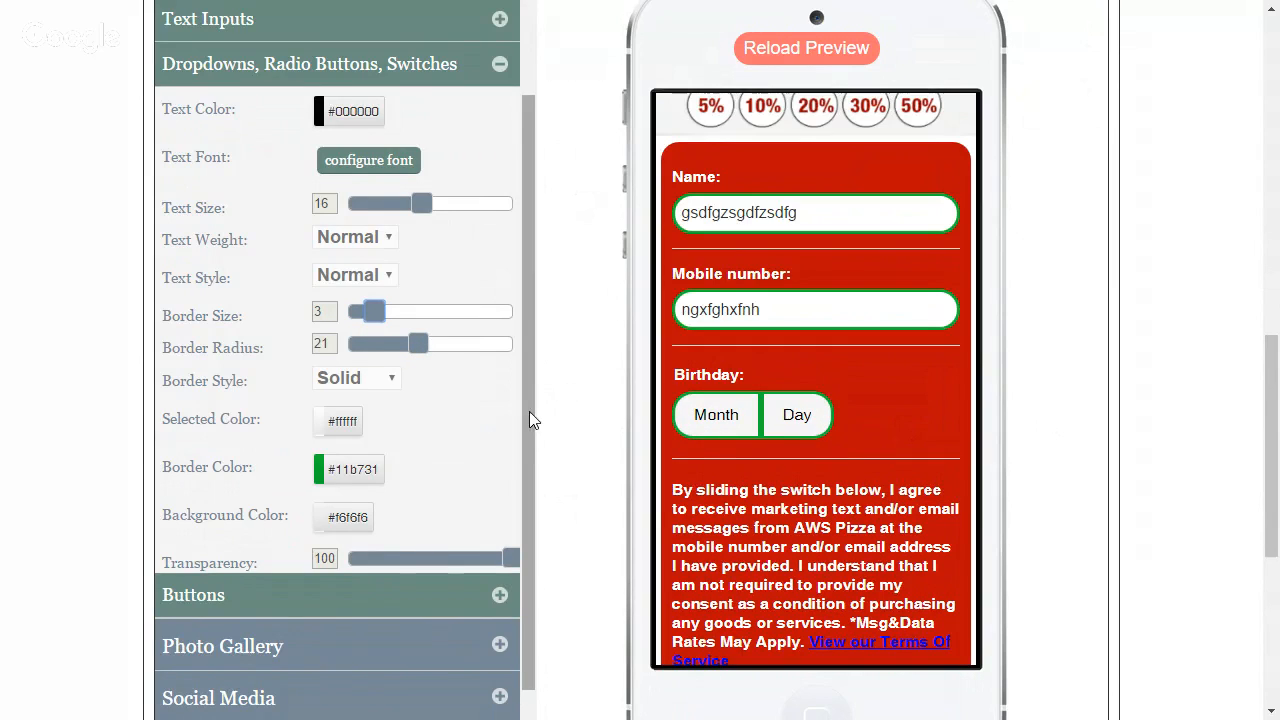
Set the text color of the form's buttons to black #000000, with the Submit button in view in the preview
scroll(525, 430, down, 1)
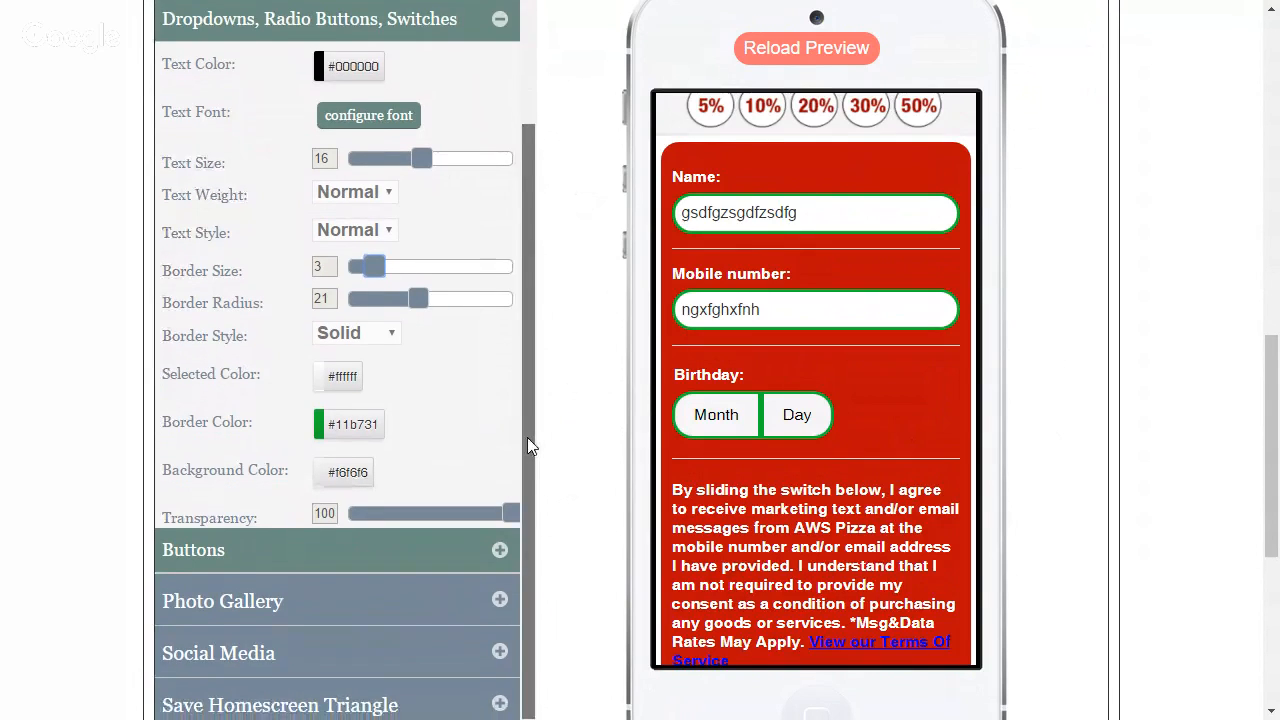
scroll(526, 440, down, 2)
click(501, 459)
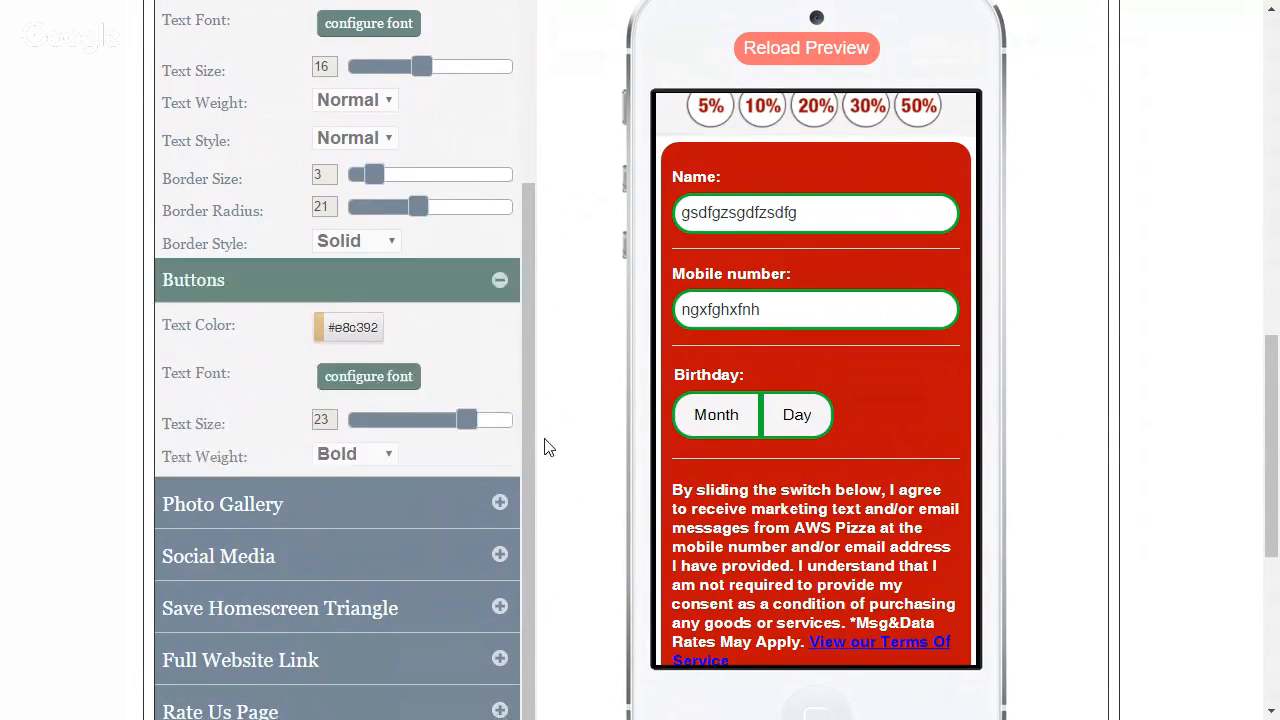
drag(970, 305, 966, 481)
drag(534, 374, 537, 329)
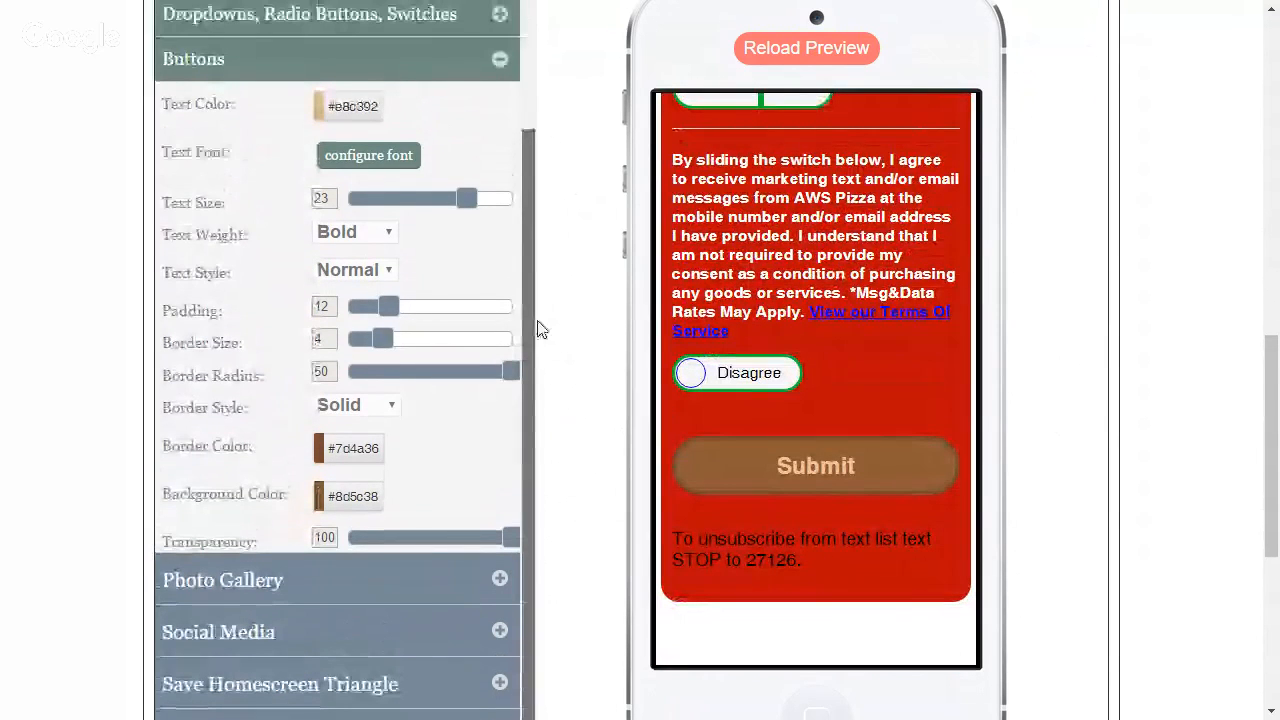
click(343, 110)
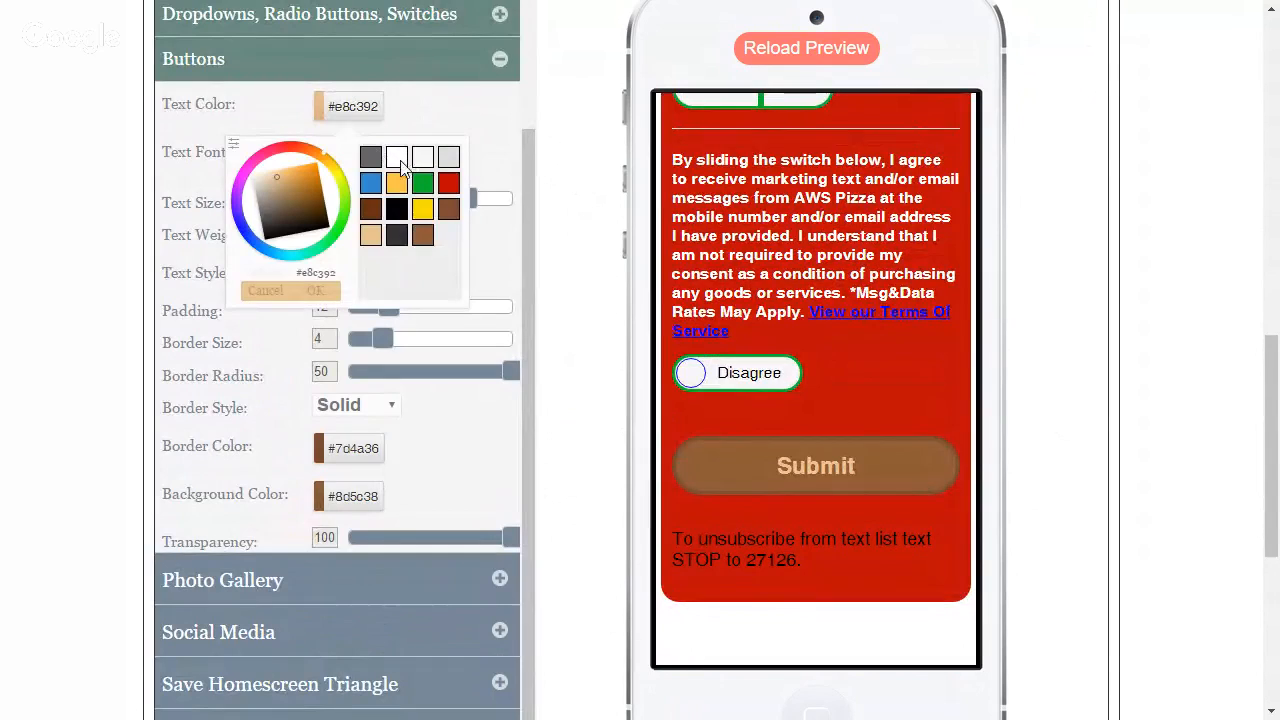
click(397, 208)
click(330, 291)
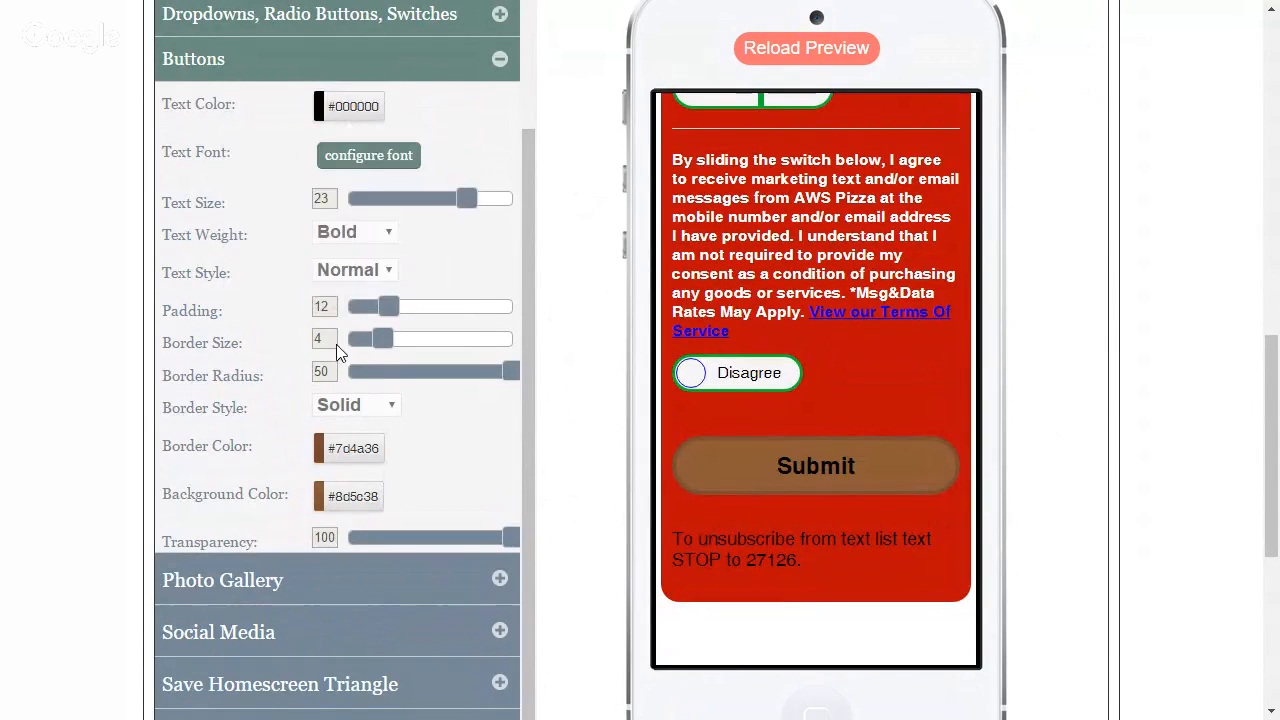
Set the form buttons' border color to green #11b731 and background color to white #ffffff, and check the form in the preview
click(360, 456)
click(422, 293)
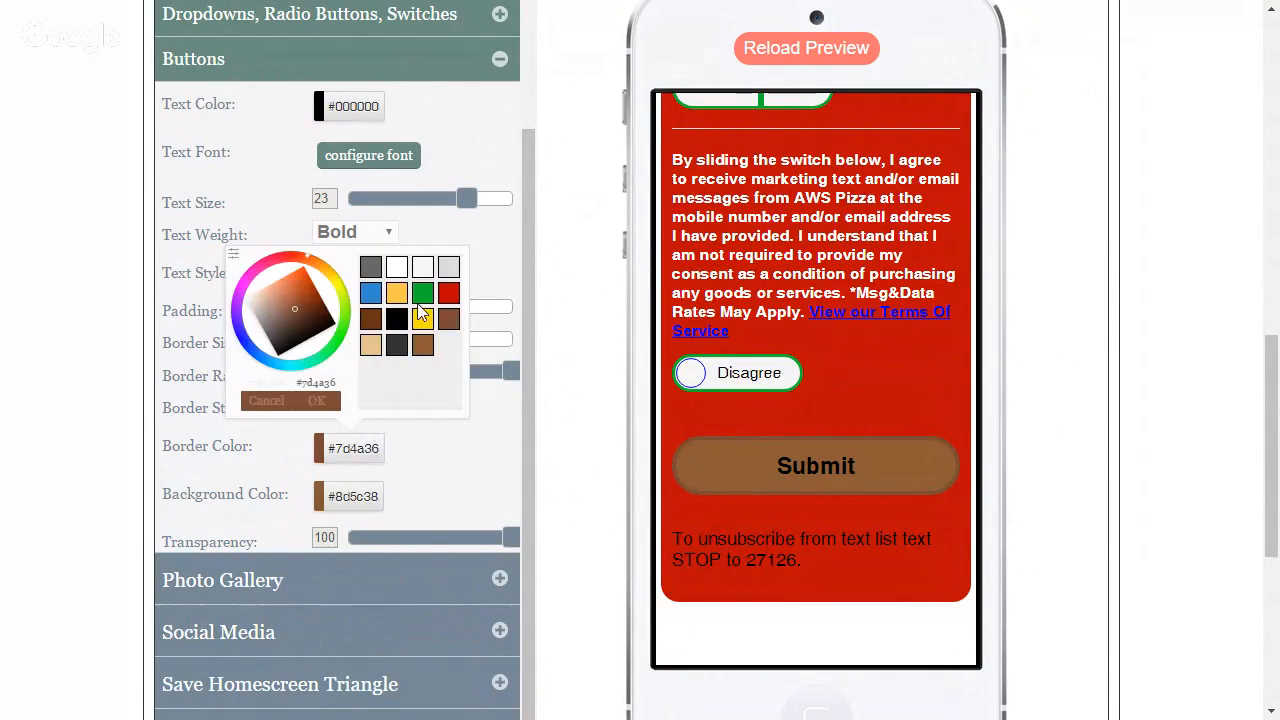
click(323, 400)
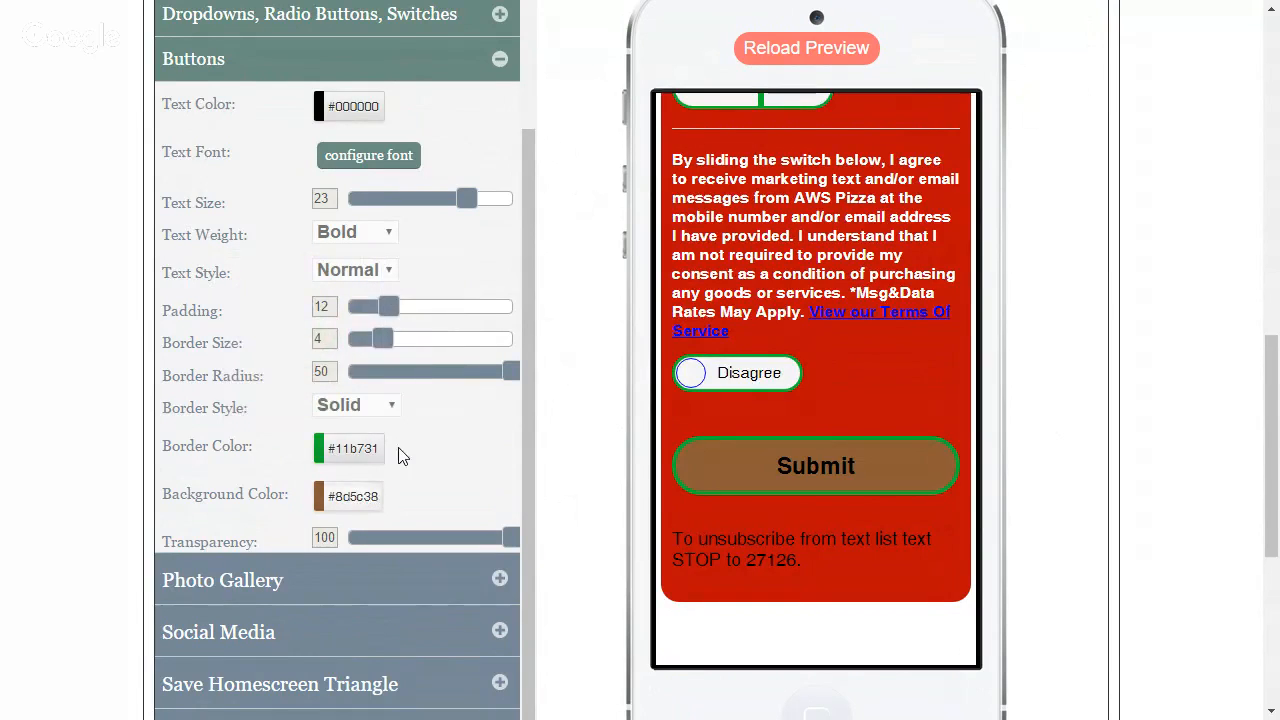
click(350, 496)
click(420, 318)
click(316, 449)
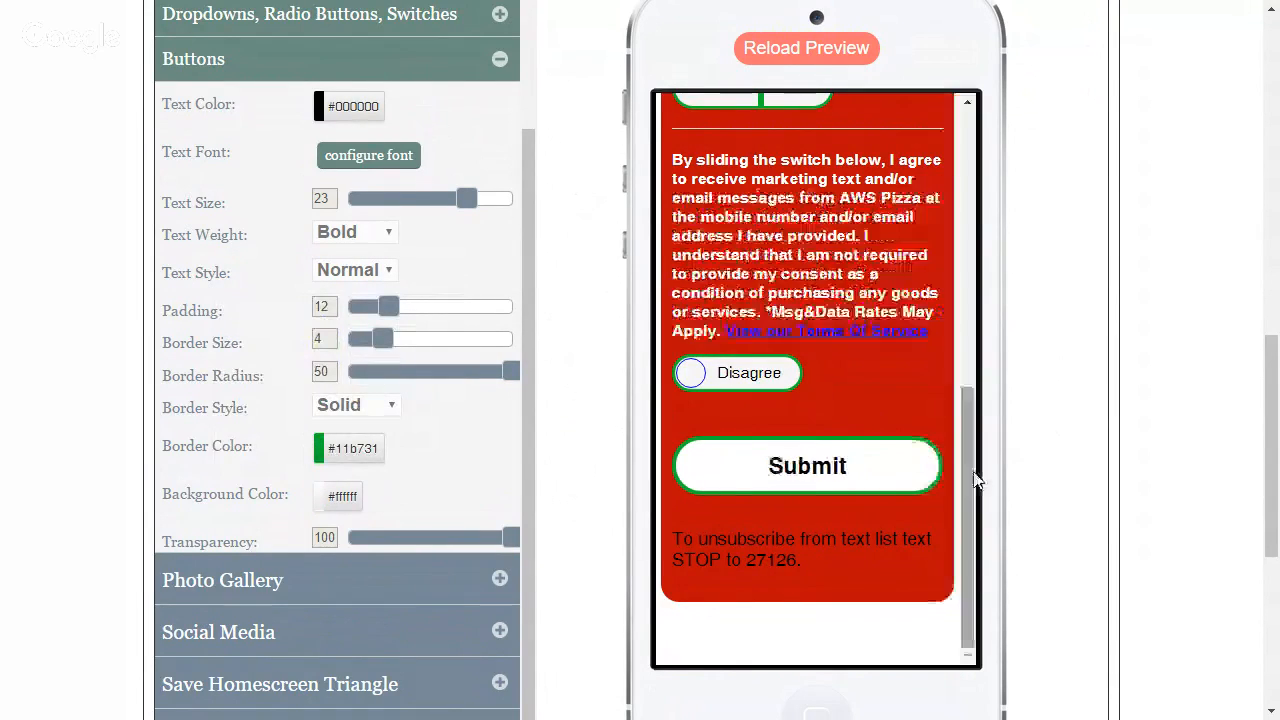
drag(970, 475, 961, 266)
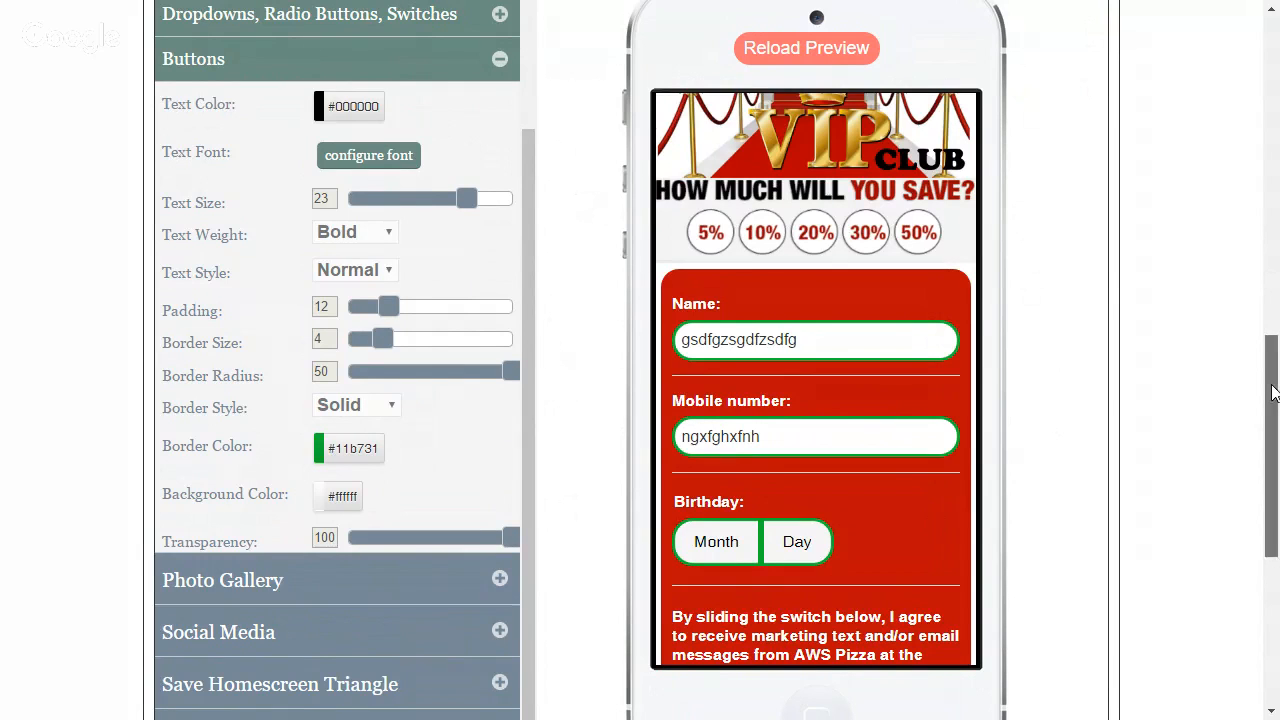
Leave the web app's style settings and open the Messaging Center to send a new message
scroll(1273, 393, up, 3)
scroll(1252, 408, down, 3)
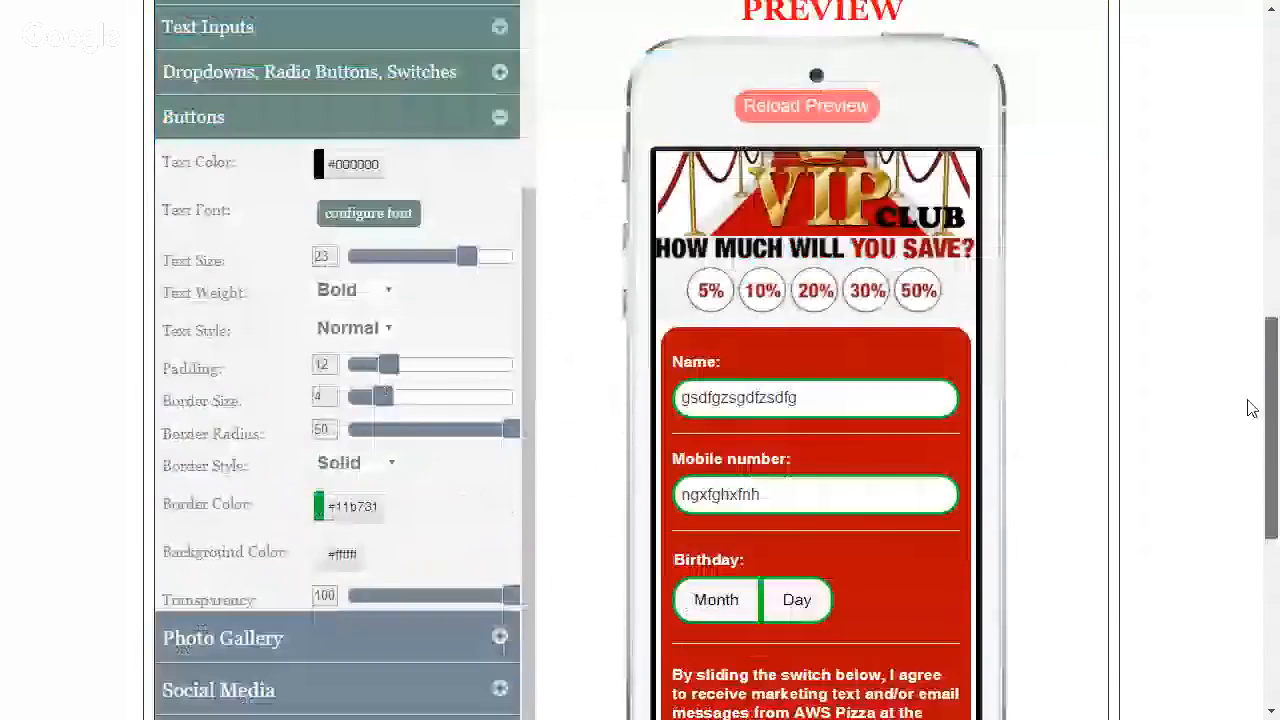
scroll(1252, 408, down, 1)
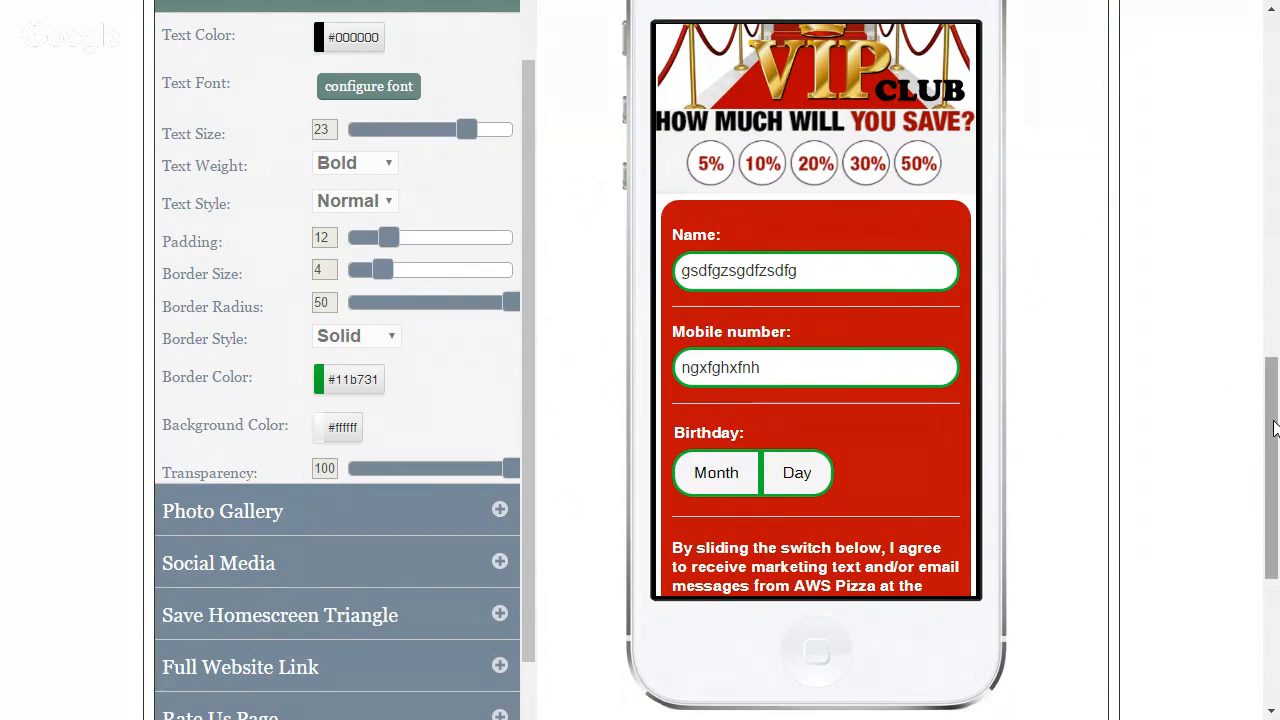
scroll(1275, 420, up, 1)
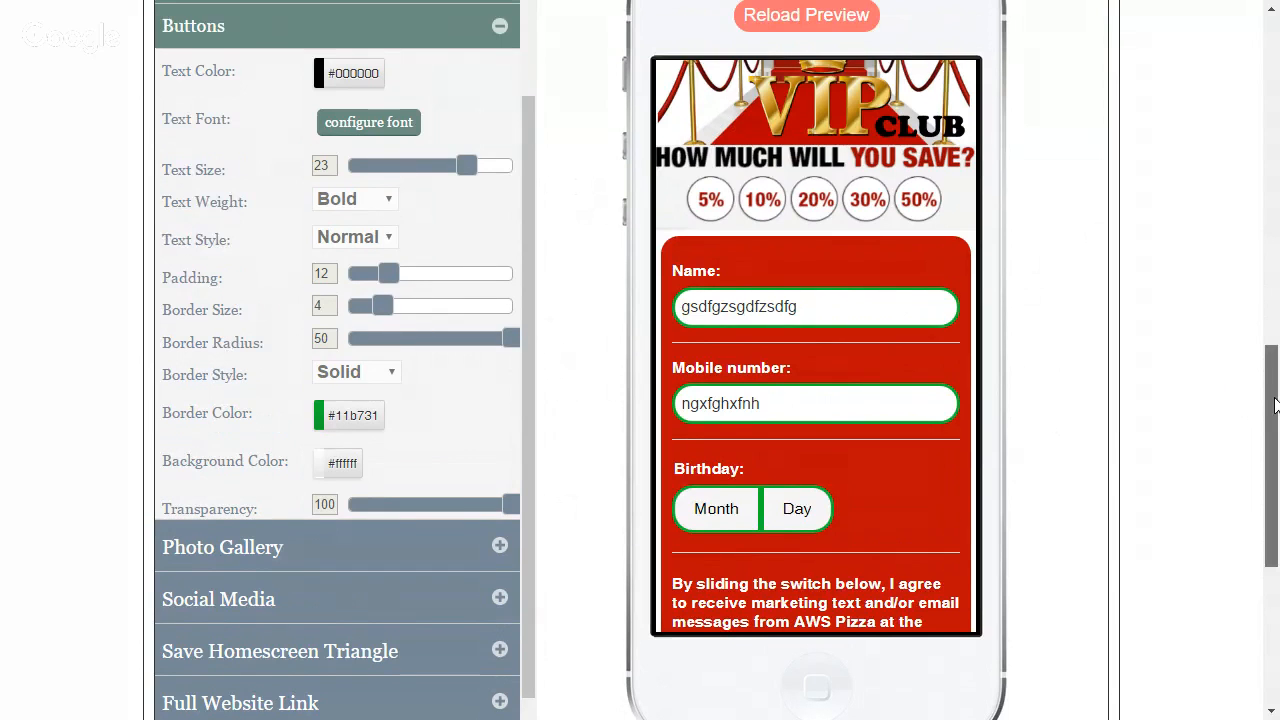
drag(1275, 405, 1258, 112)
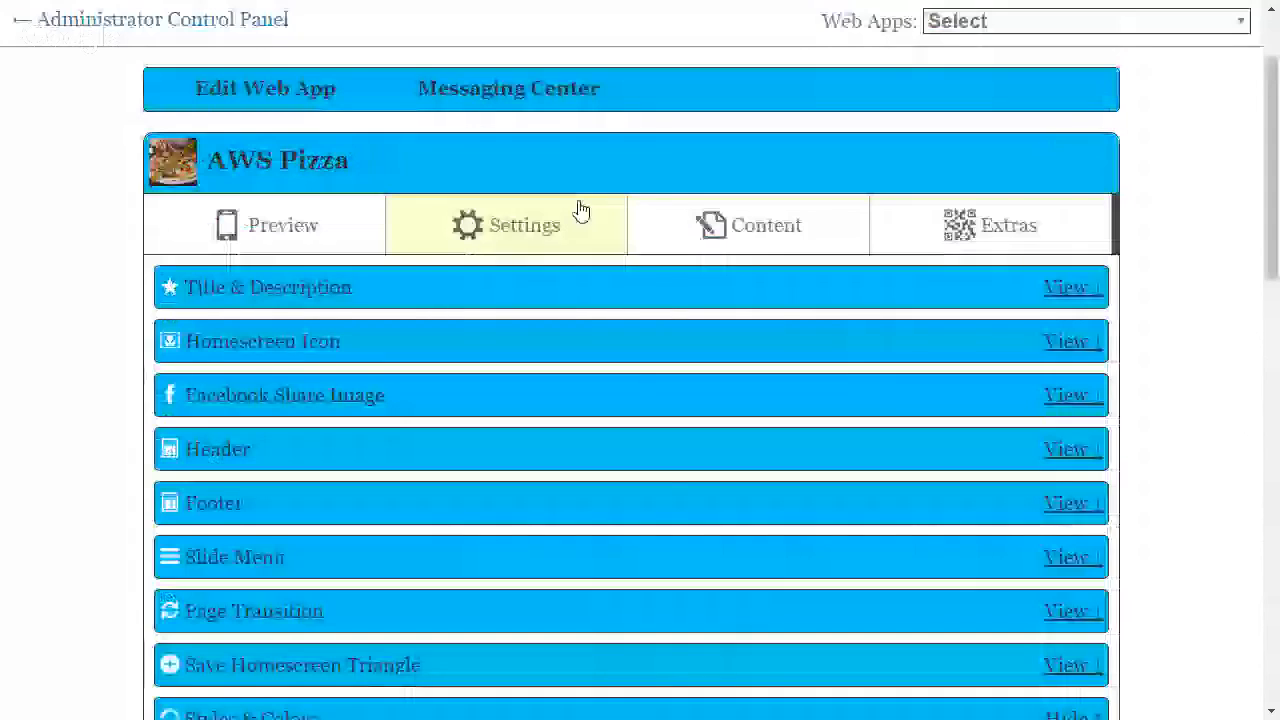
mouse_move(549, 98)
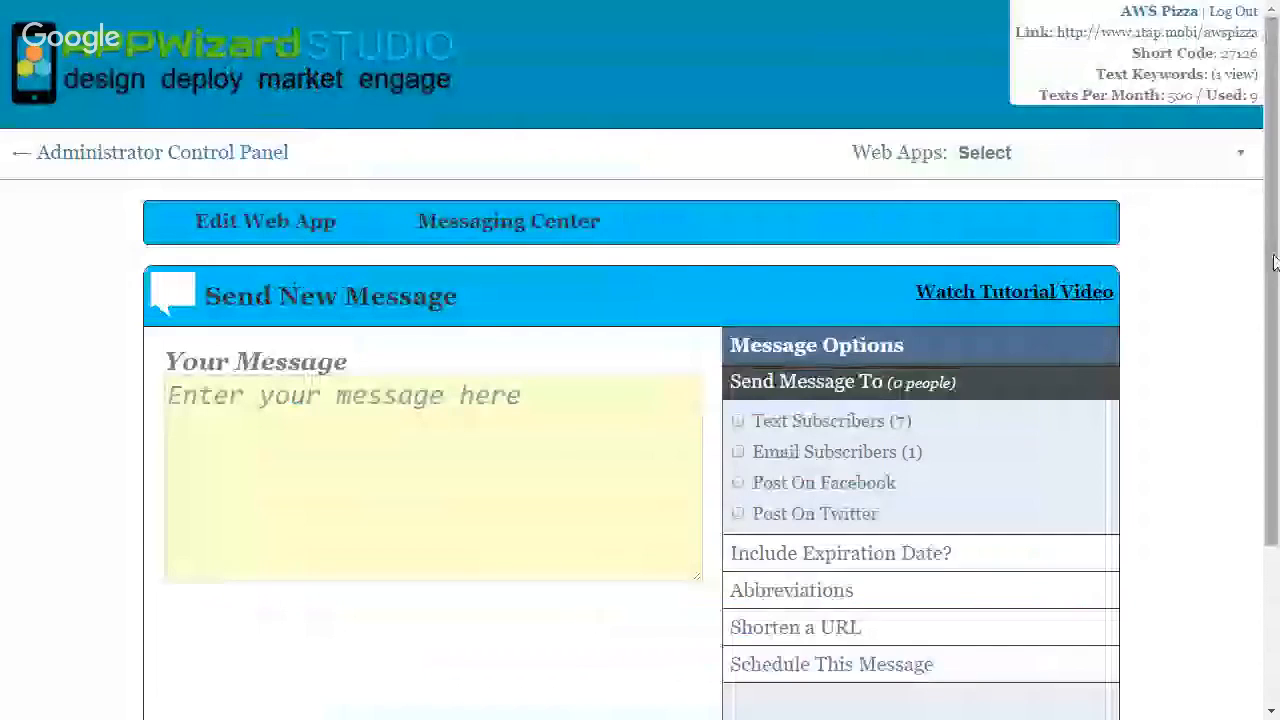
Write the message "This is a test message I am having a sale!" in the new message form
drag(1274, 262, 1273, 403)
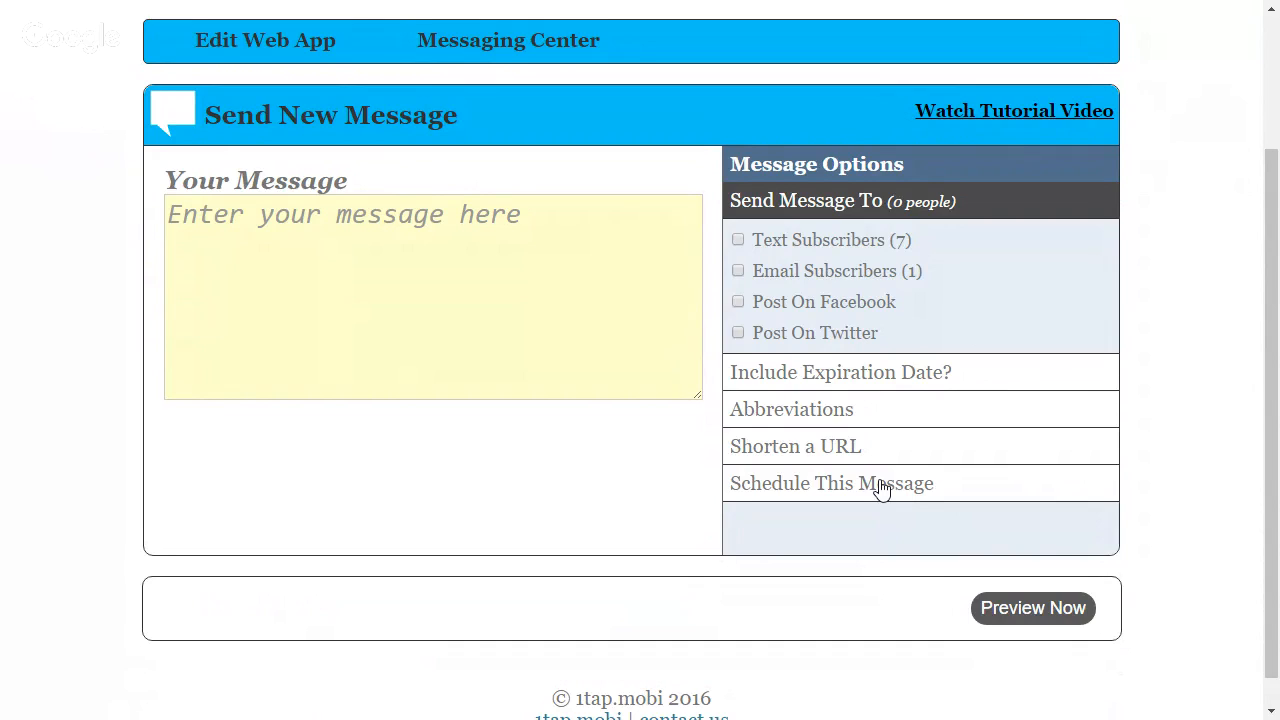
click(337, 214)
text(This )
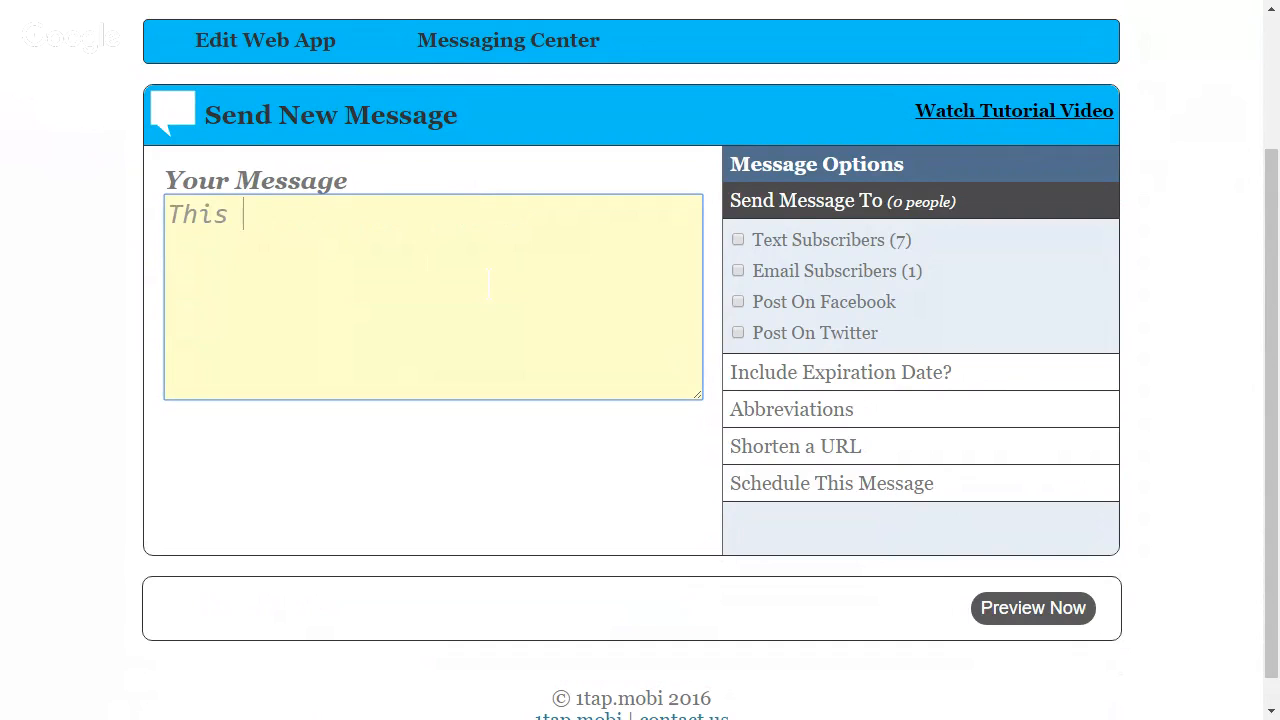
text(is a test me)
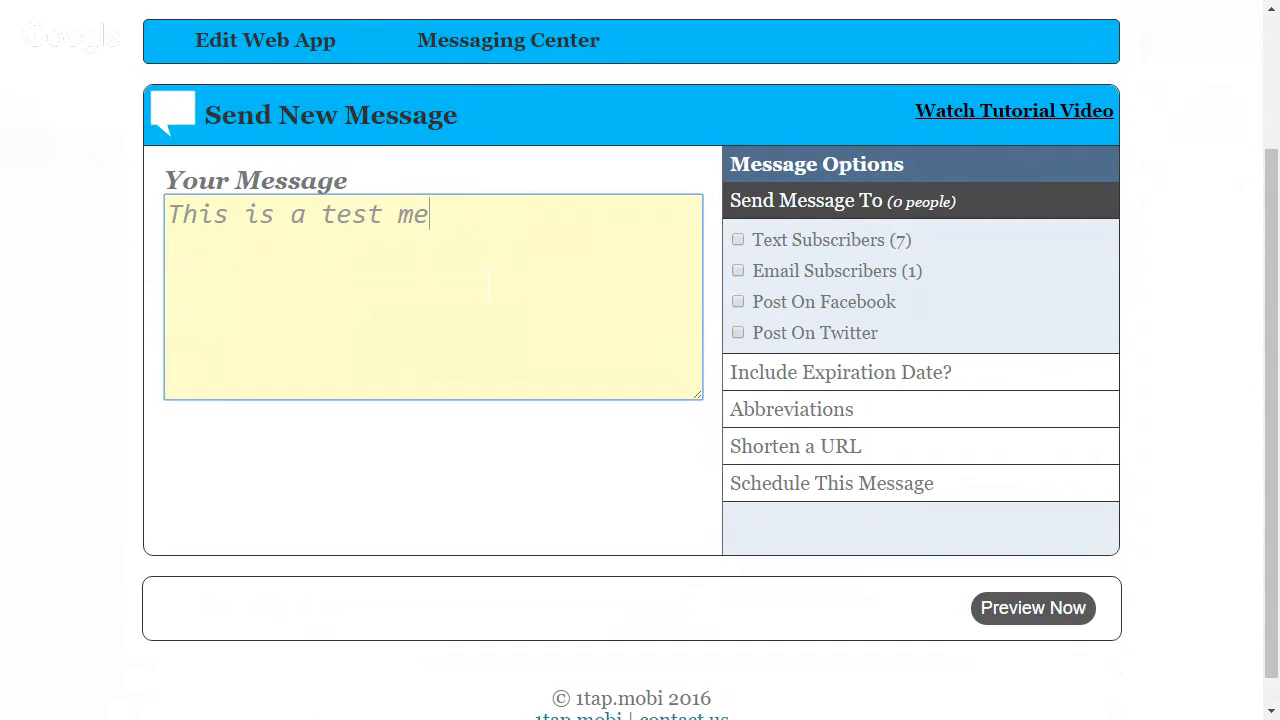
text(ssage I am )
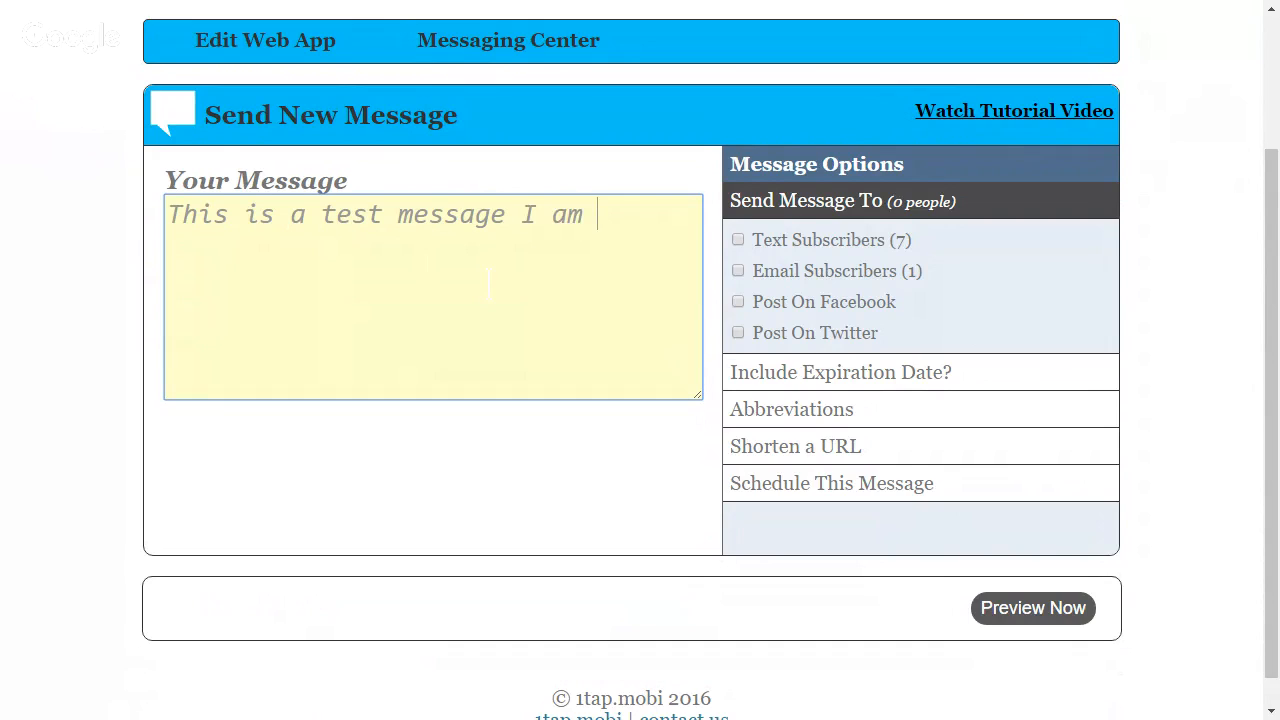
text(having a sale)
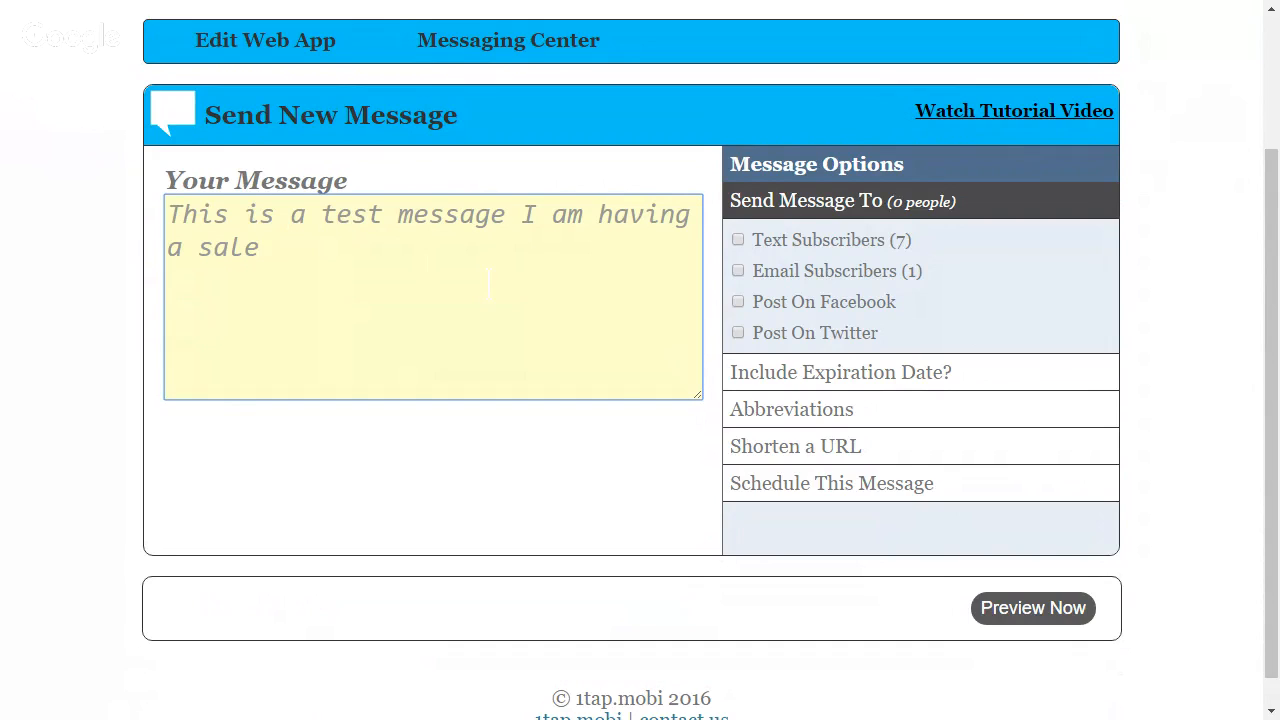
text(!)
Schedule the message for another time and set its send date to December 26th
click(912, 495)
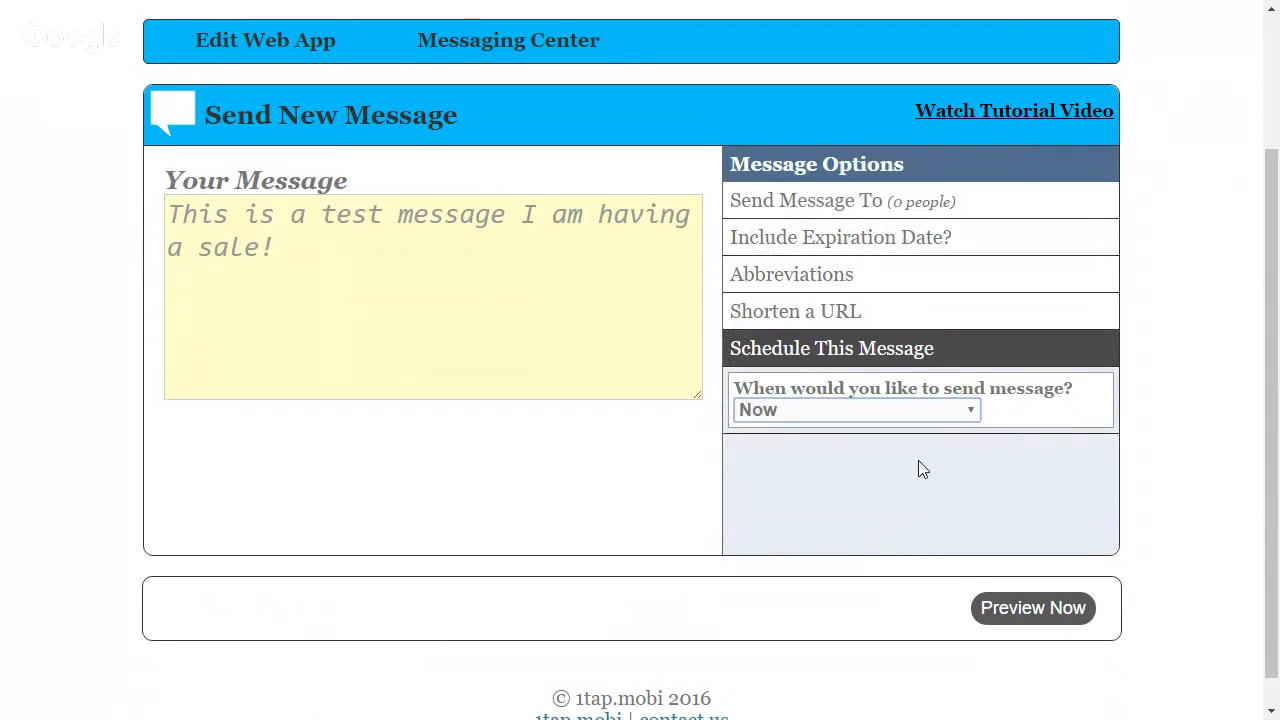
click(918, 460)
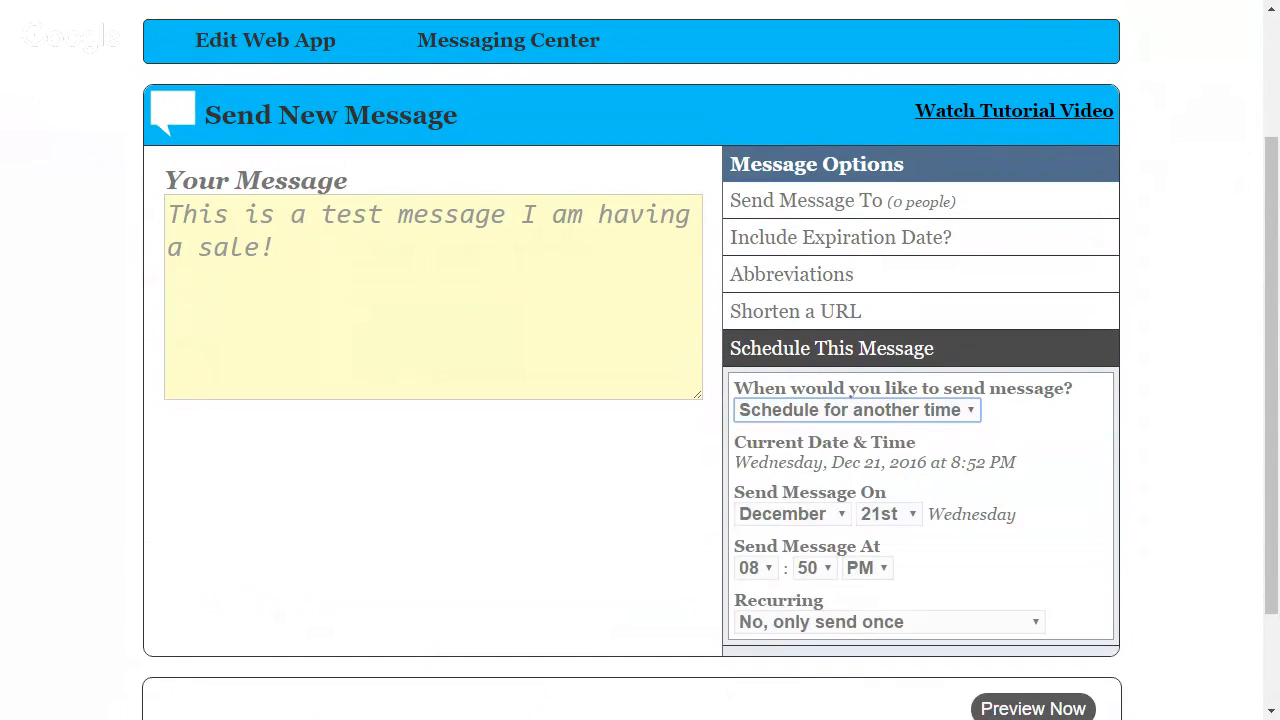
click(845, 516)
click(888, 513)
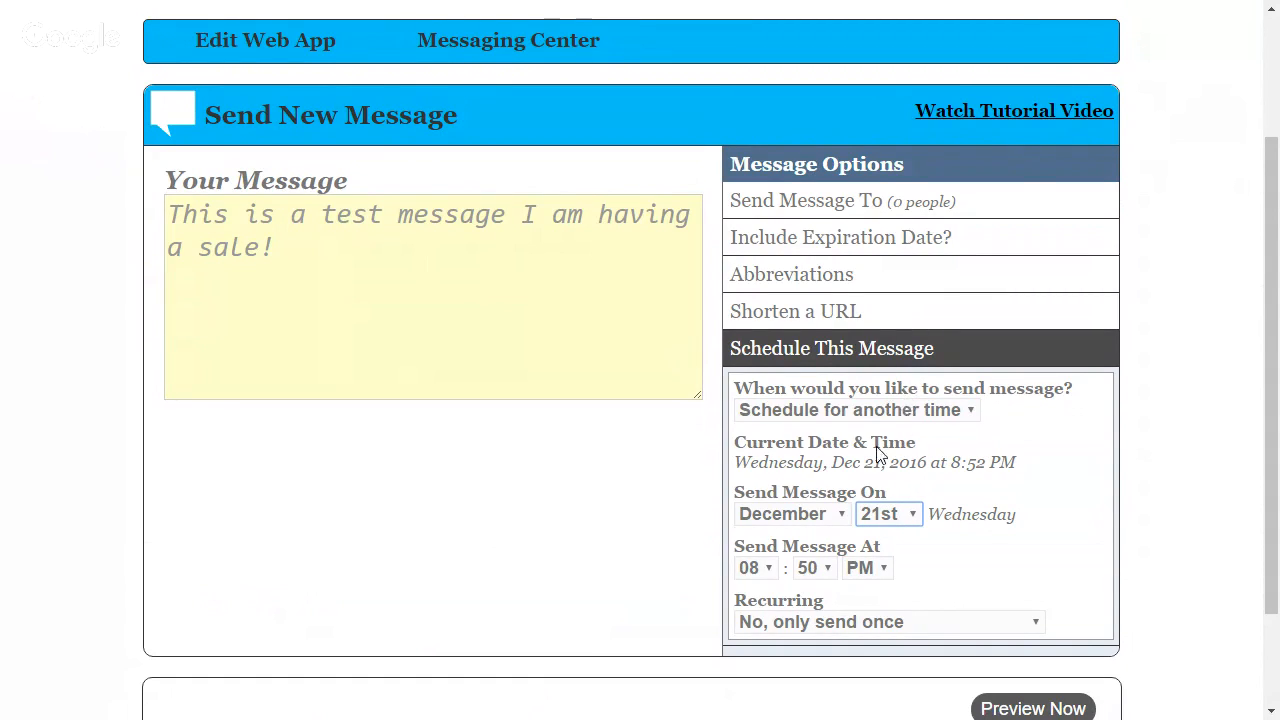
key(Down)
key(Down)
key(Down)
key(Down)
key(Down)
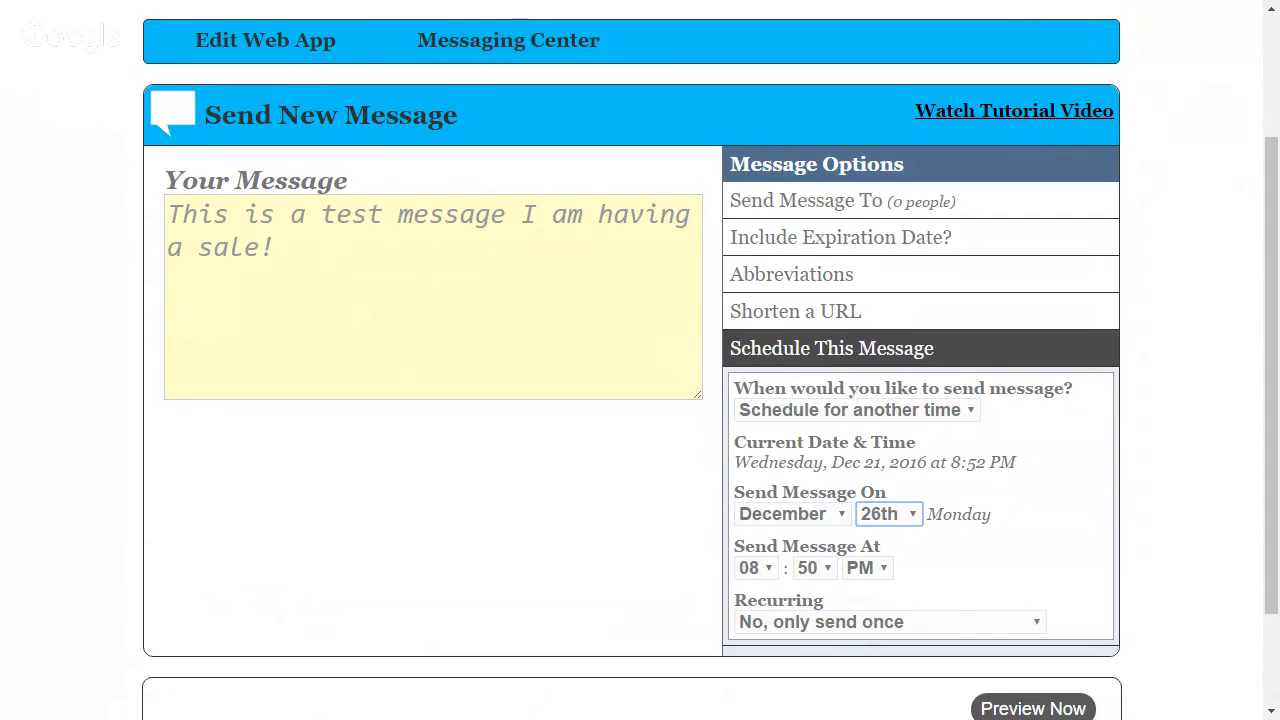
Set the scheduled message's send time to 08:00 AM
click(883, 573)
key(Up)
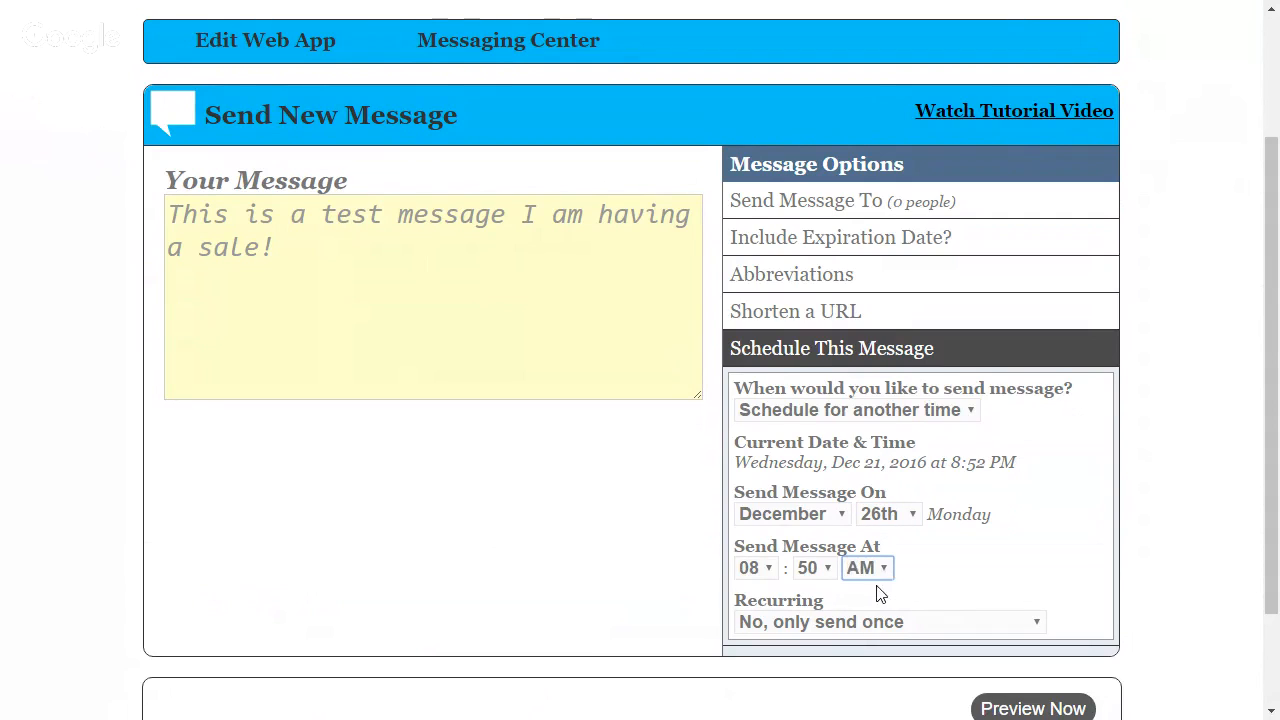
click(834, 565)
key(0)
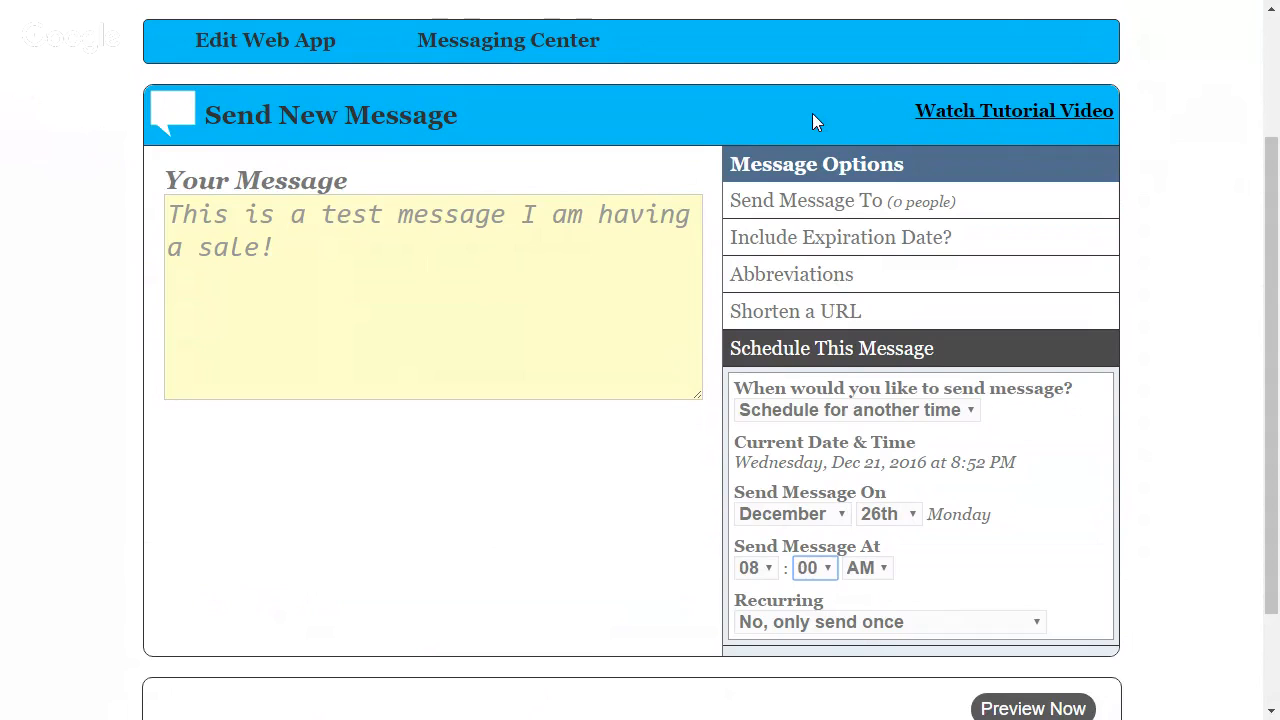
Try the recurring option "Send every Monday" and return it to "No, only send once"
click(1036, 624)
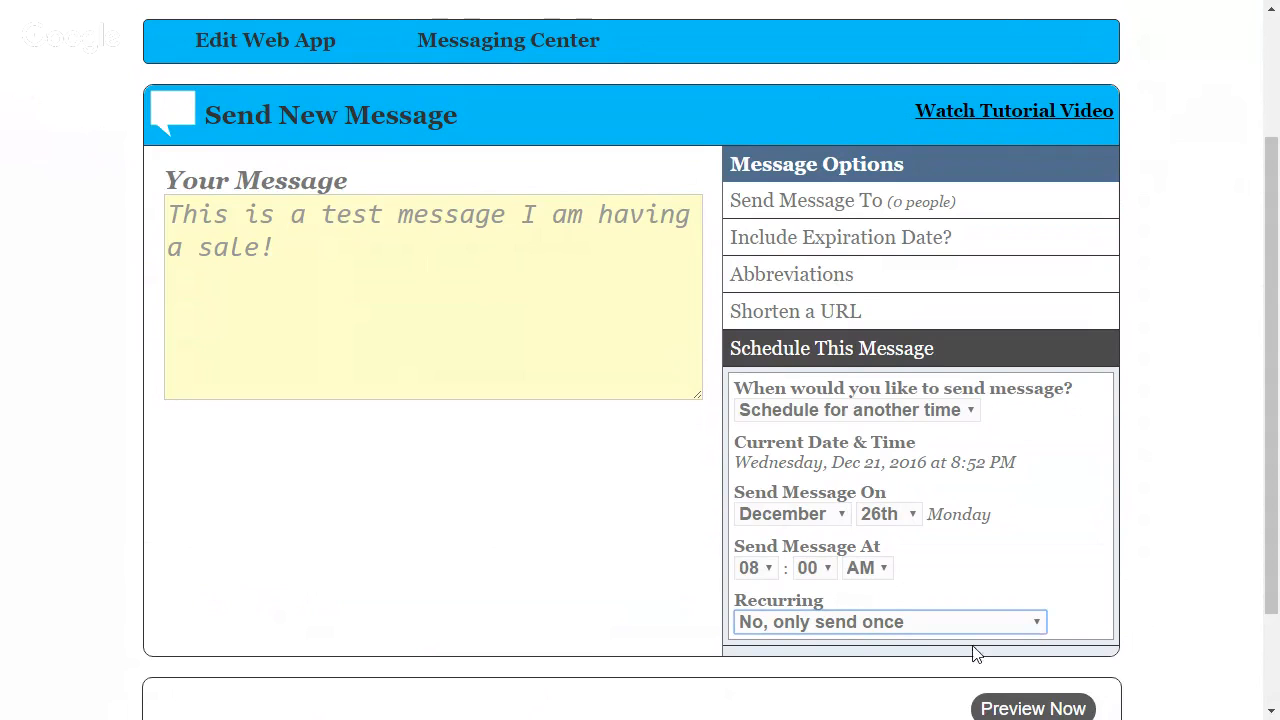
key(Down)
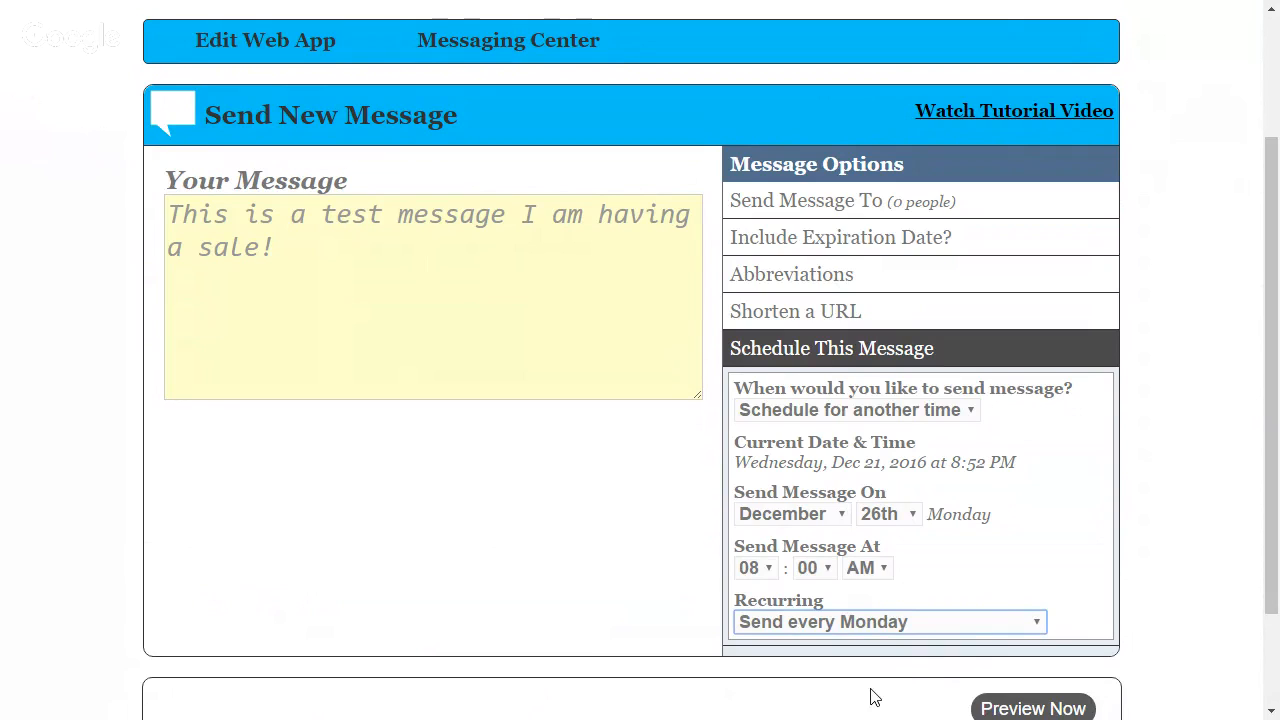
click(880, 655)
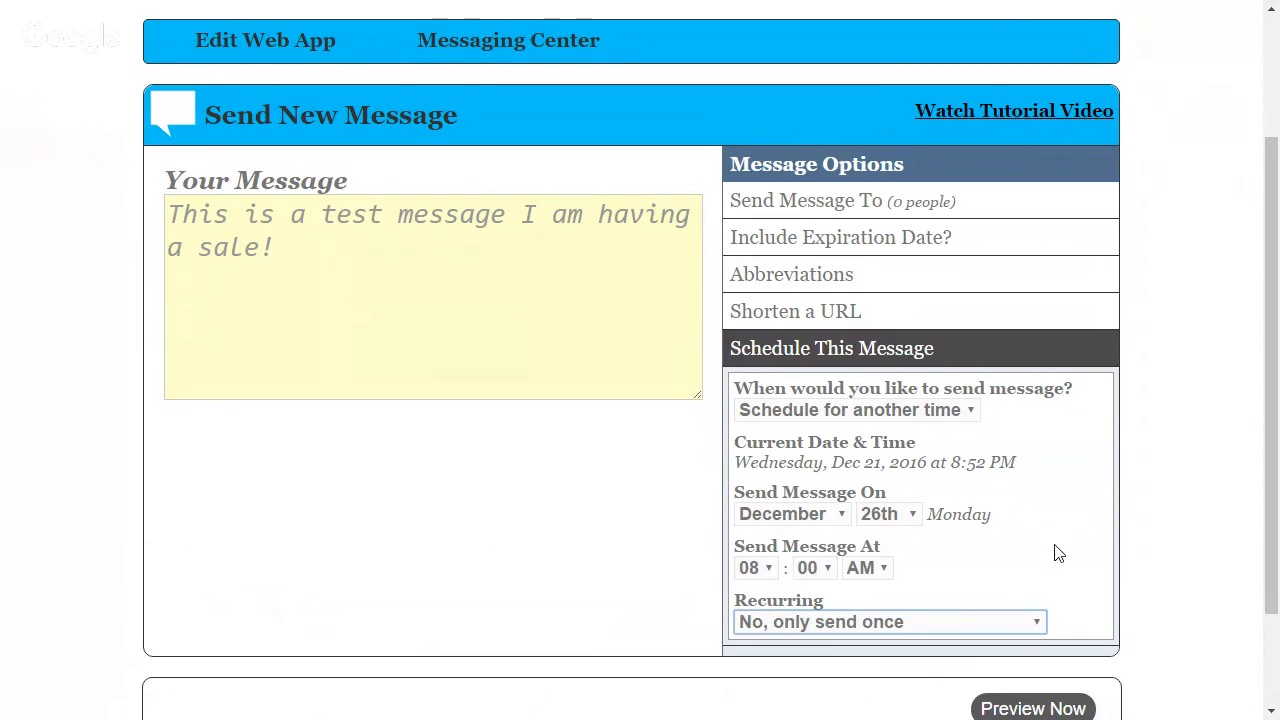
Paste a copy of the message text after the original and delete the first copy
drag(299, 276, 166, 216)
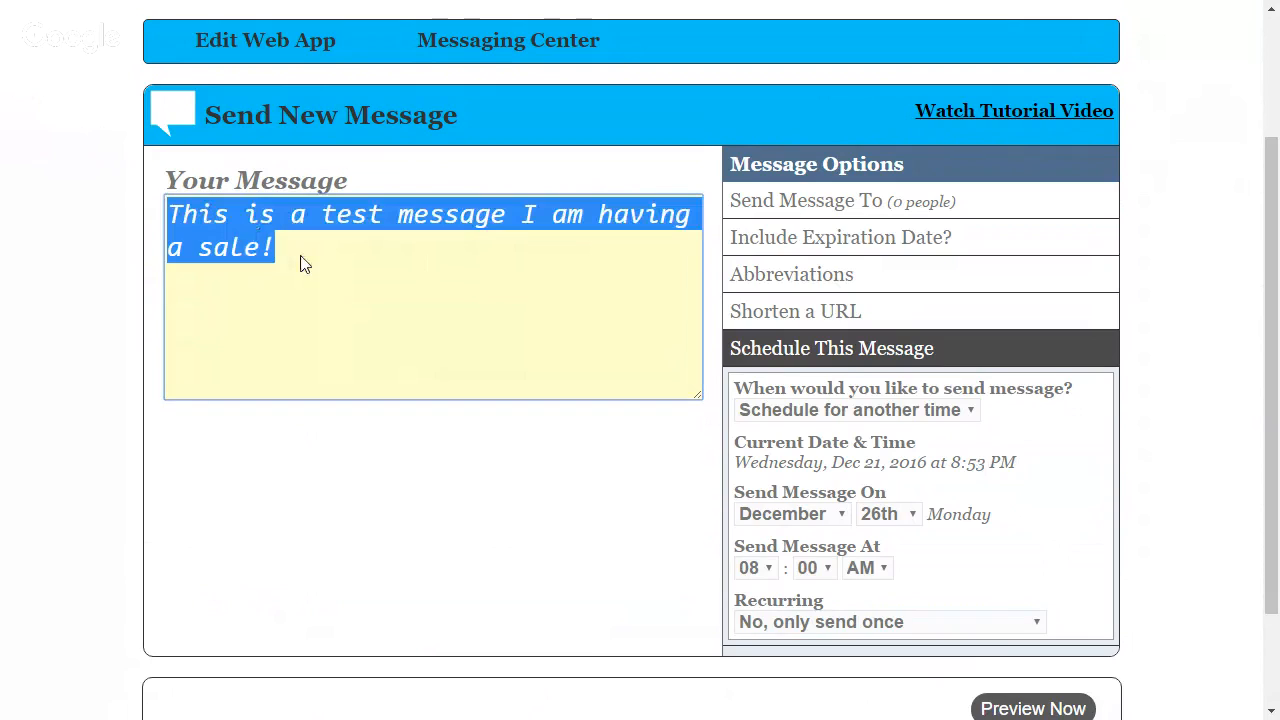
key(ctrl+c)
key(Right)
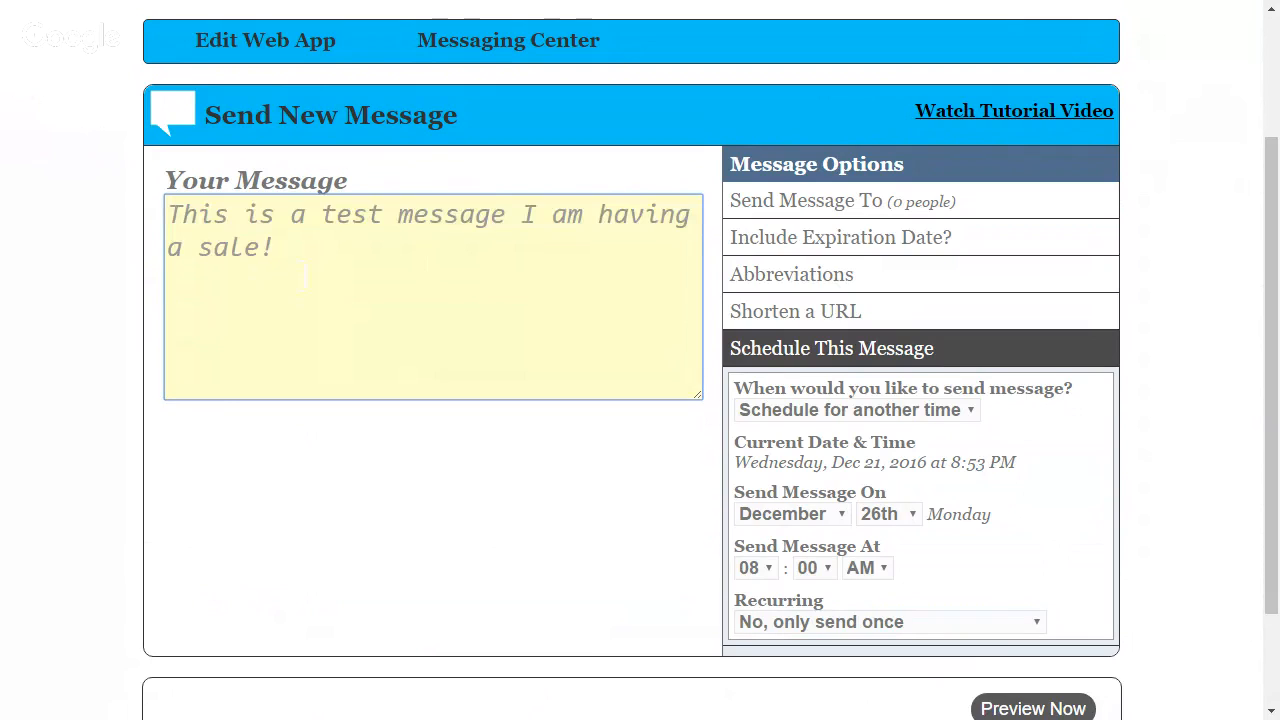
key(ctrl+v)
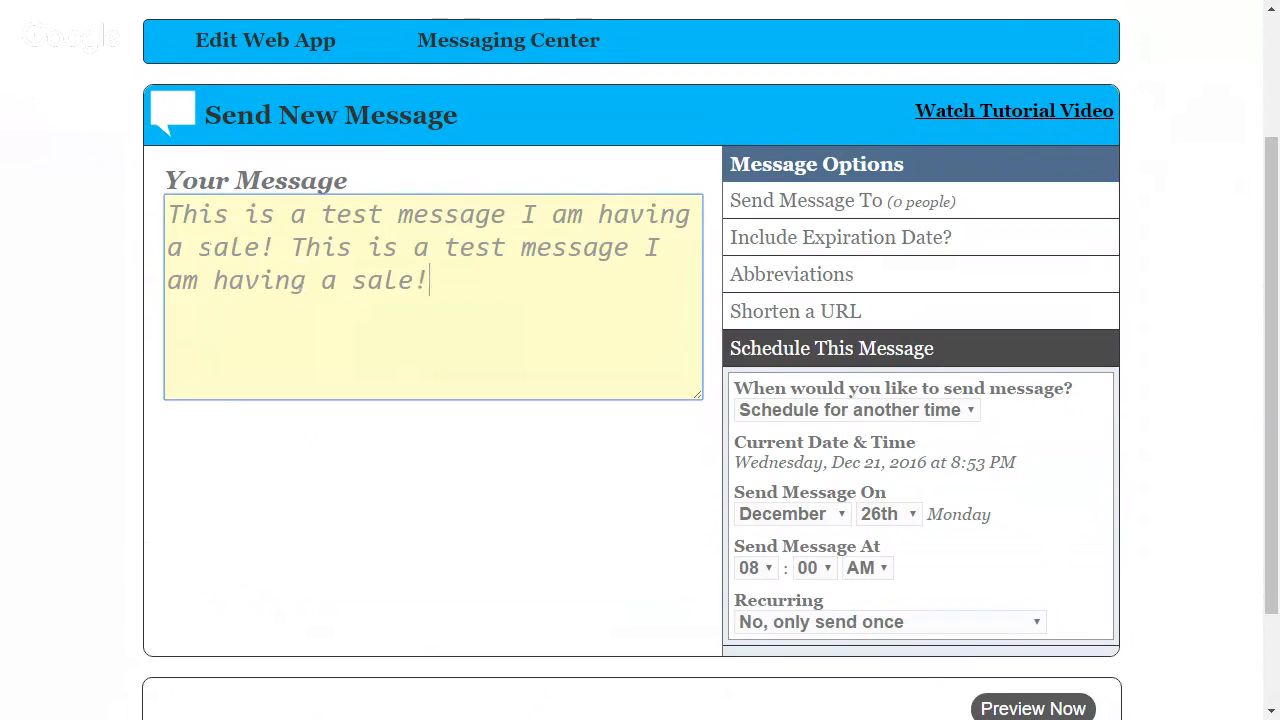
drag(276, 247, 158, 224)
key(BackSpace)
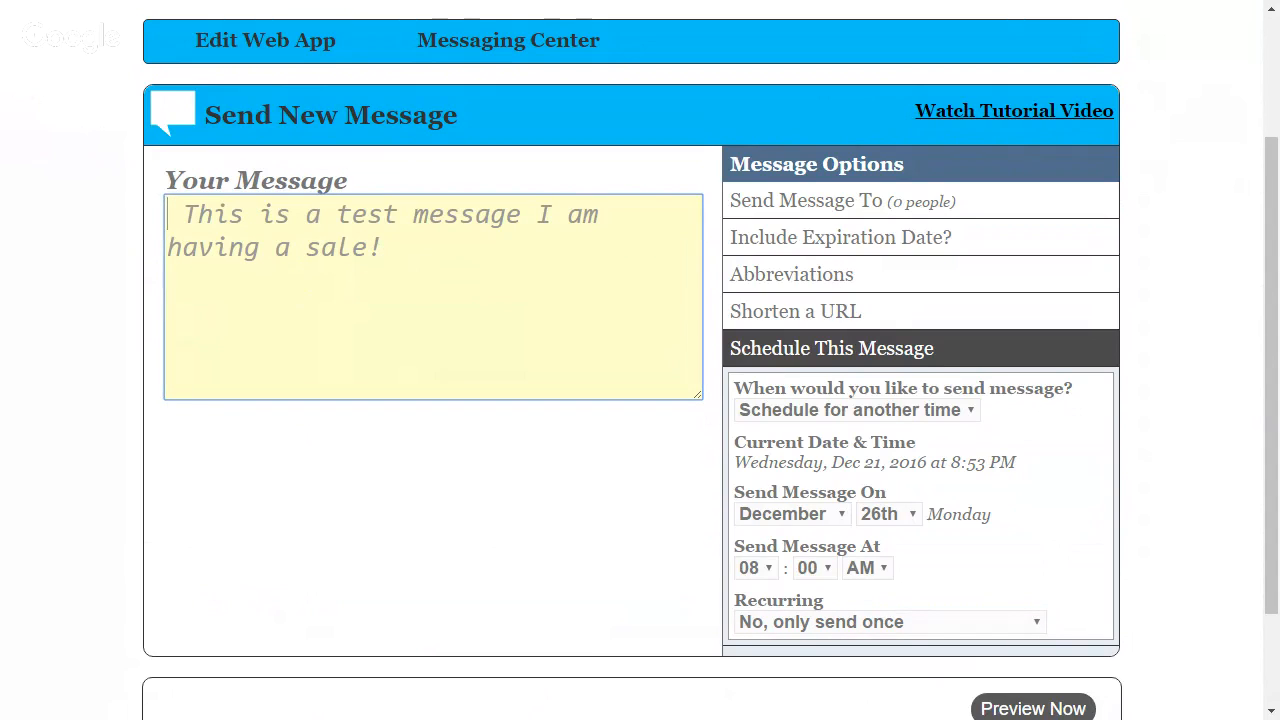
Choose Text Subscribers as the recipients of the message
click(1045, 705)
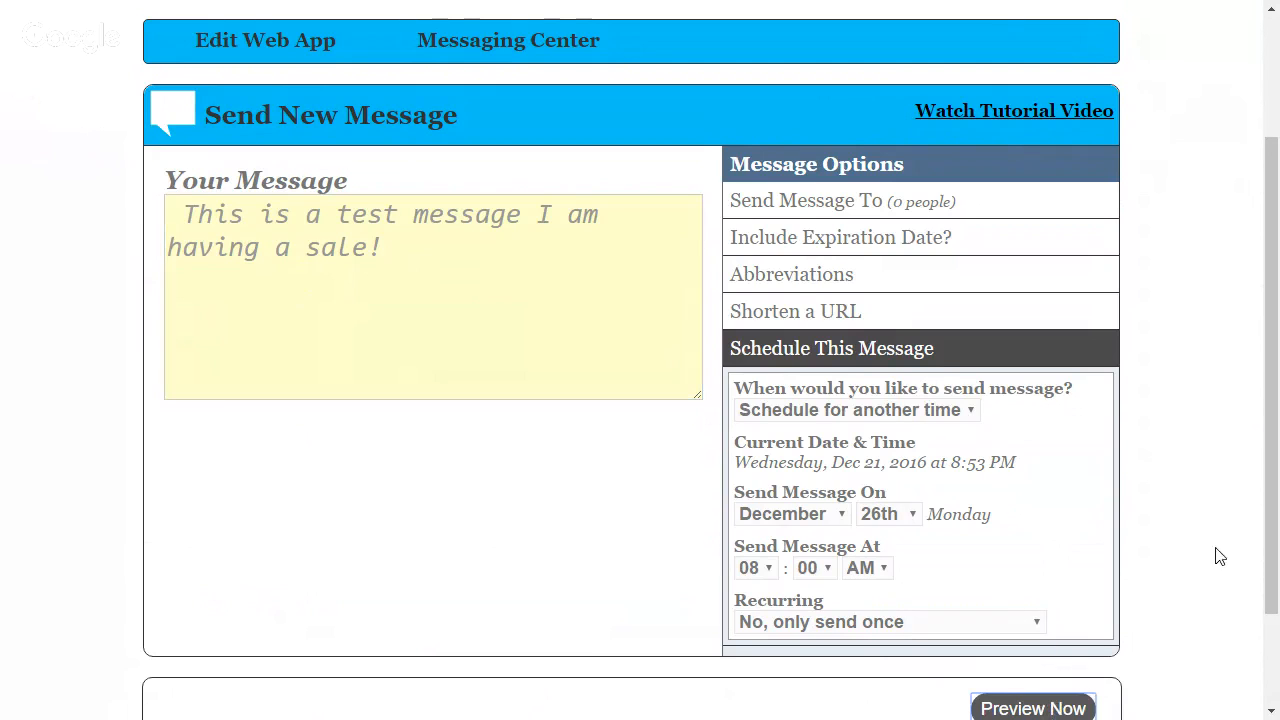
drag(1270, 520, 1214, 640)
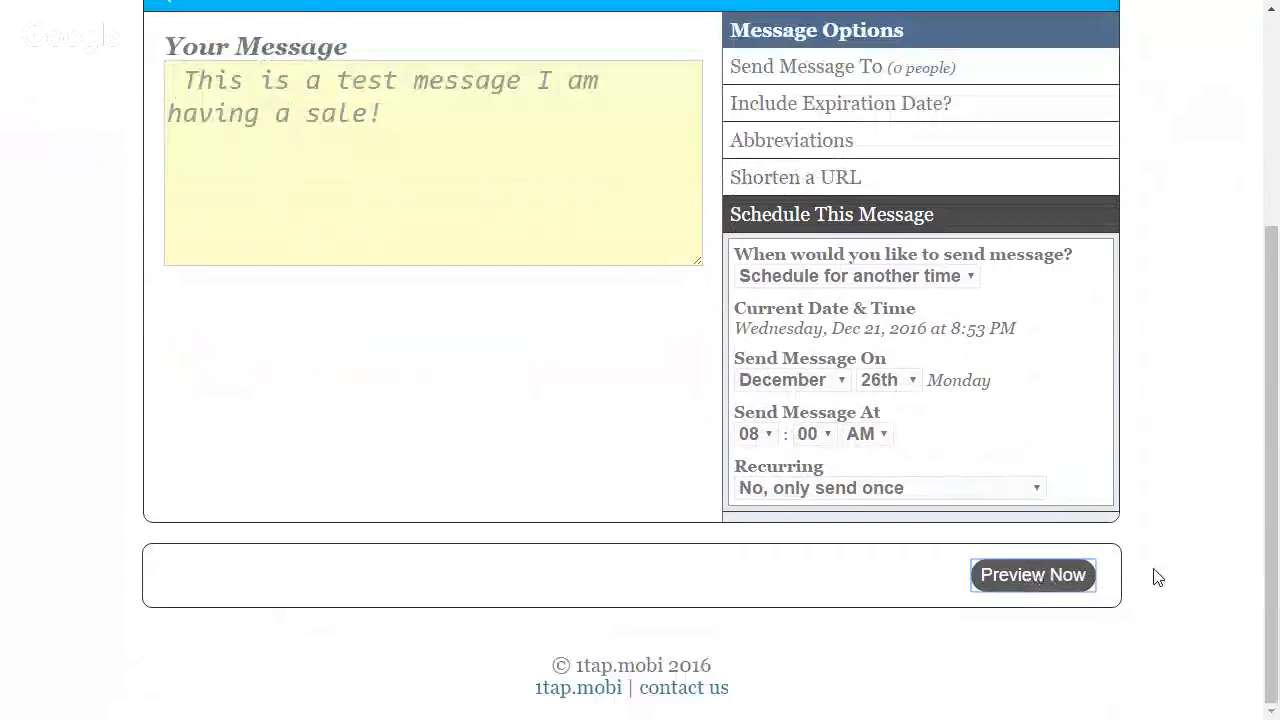
scroll(830, 270, up, 2)
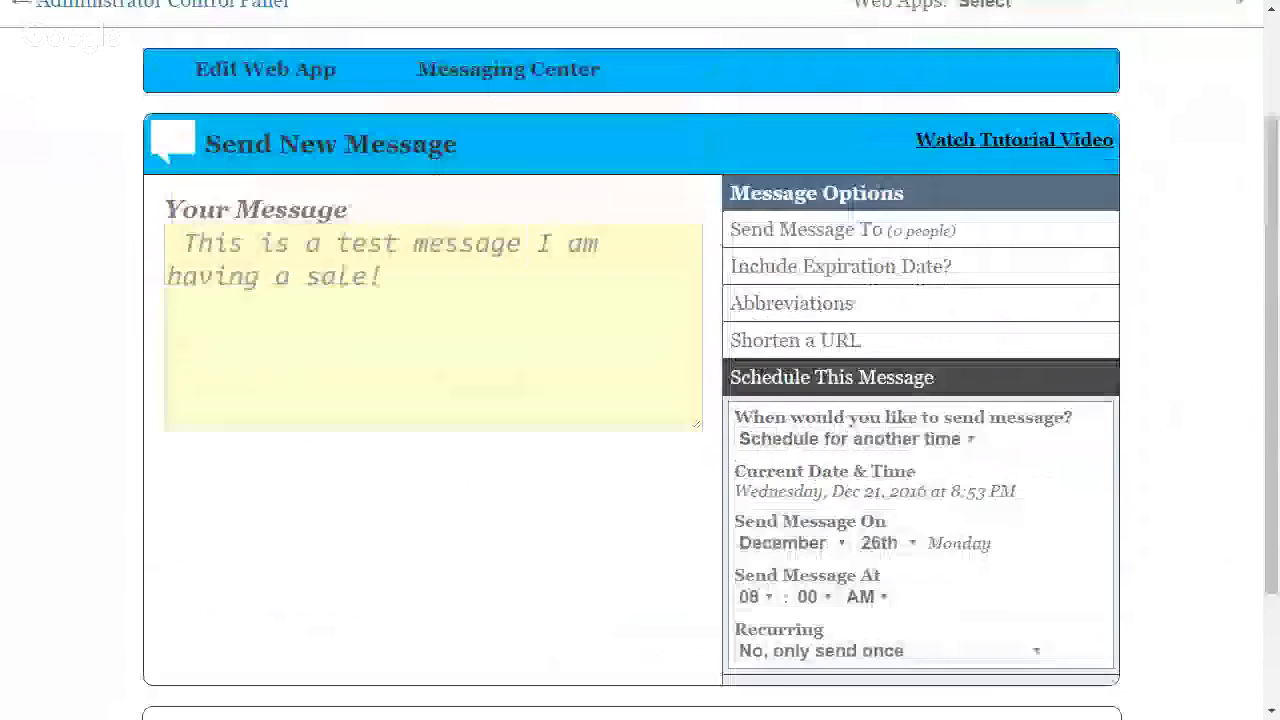
click(829, 268)
click(742, 311)
scroll(1203, 593, down, 1)
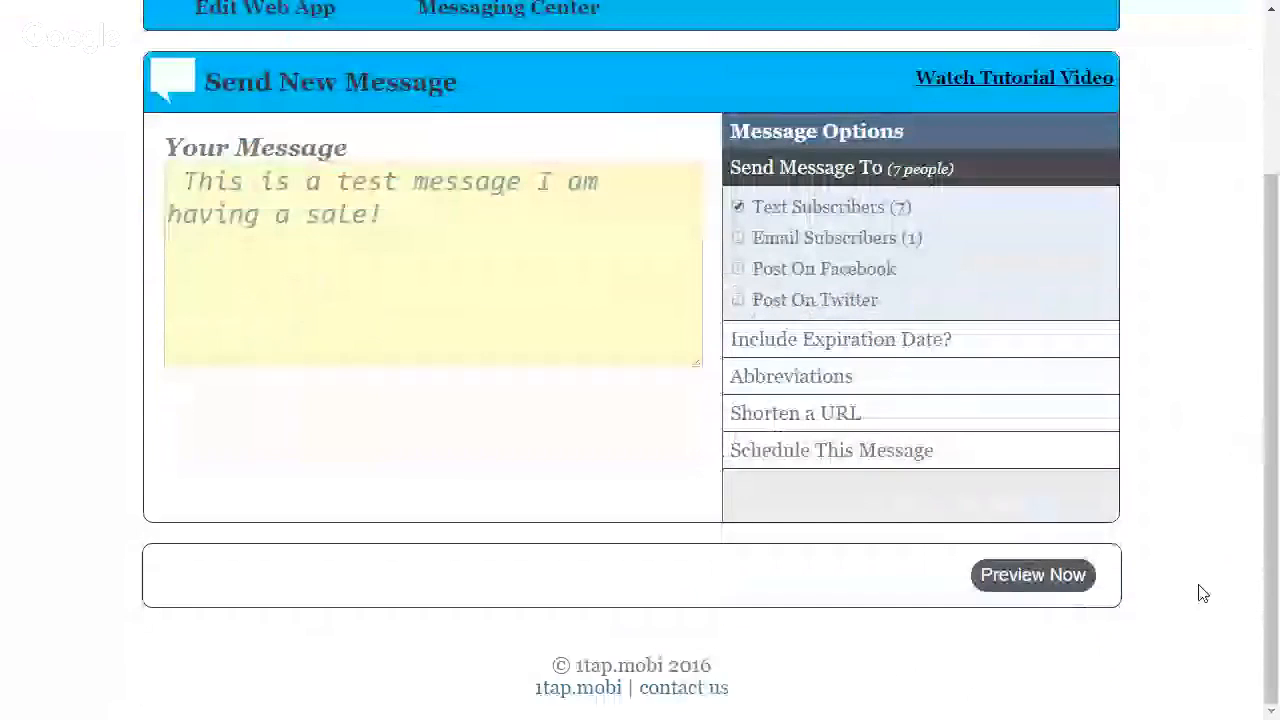
Preview the text message to subscribers and save it as a scheduled message
click(1017, 584)
scroll(1240, 471, down, 3)
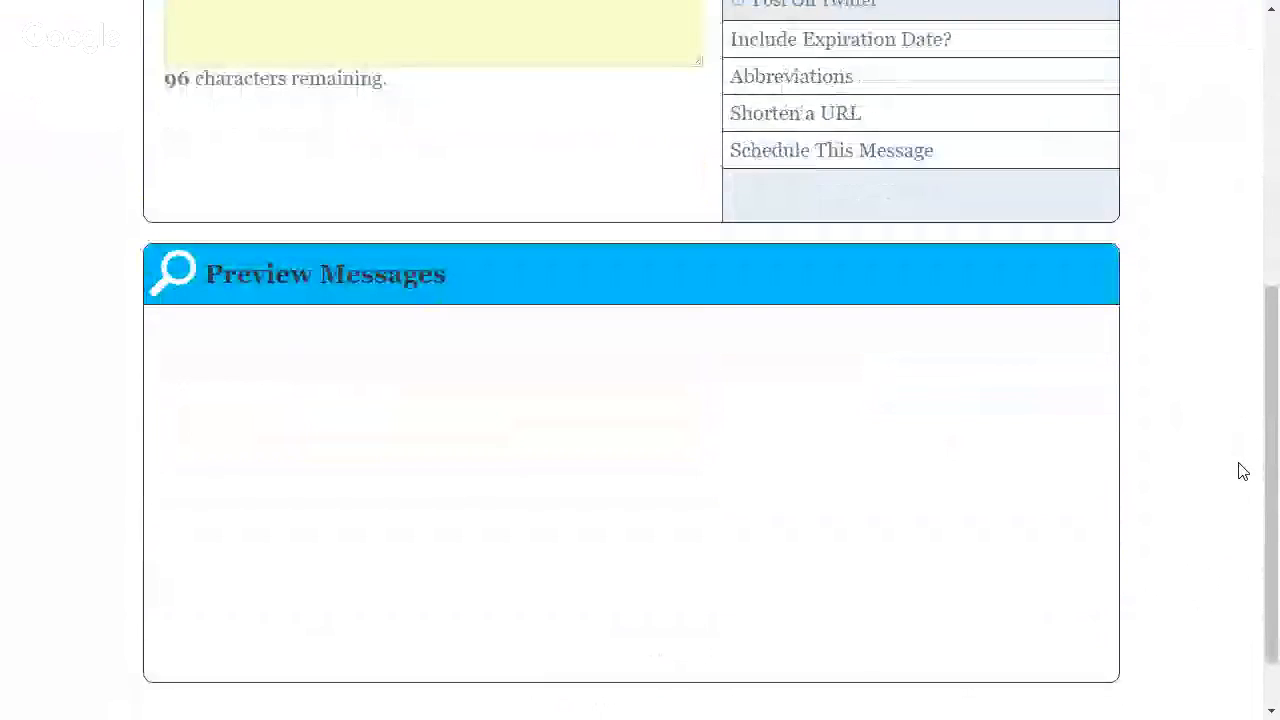
scroll(1242, 471, up, 1)
scroll(1242, 471, down, 2)
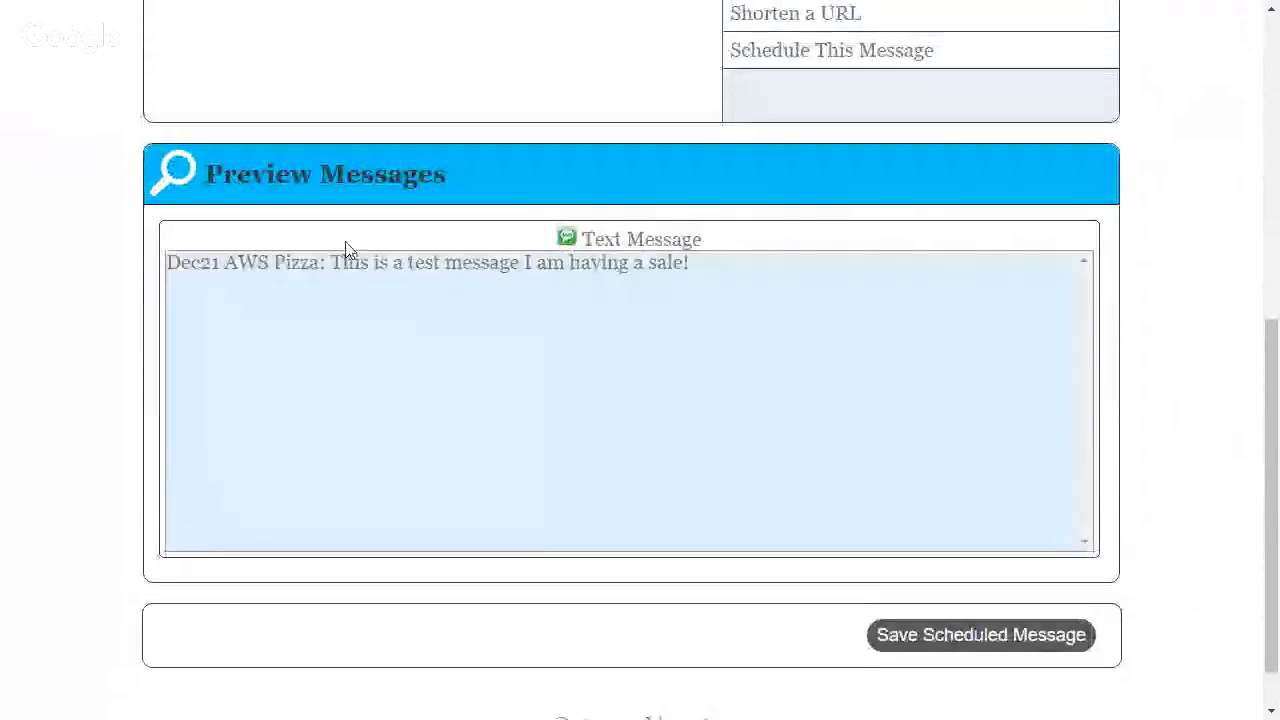
click(983, 634)
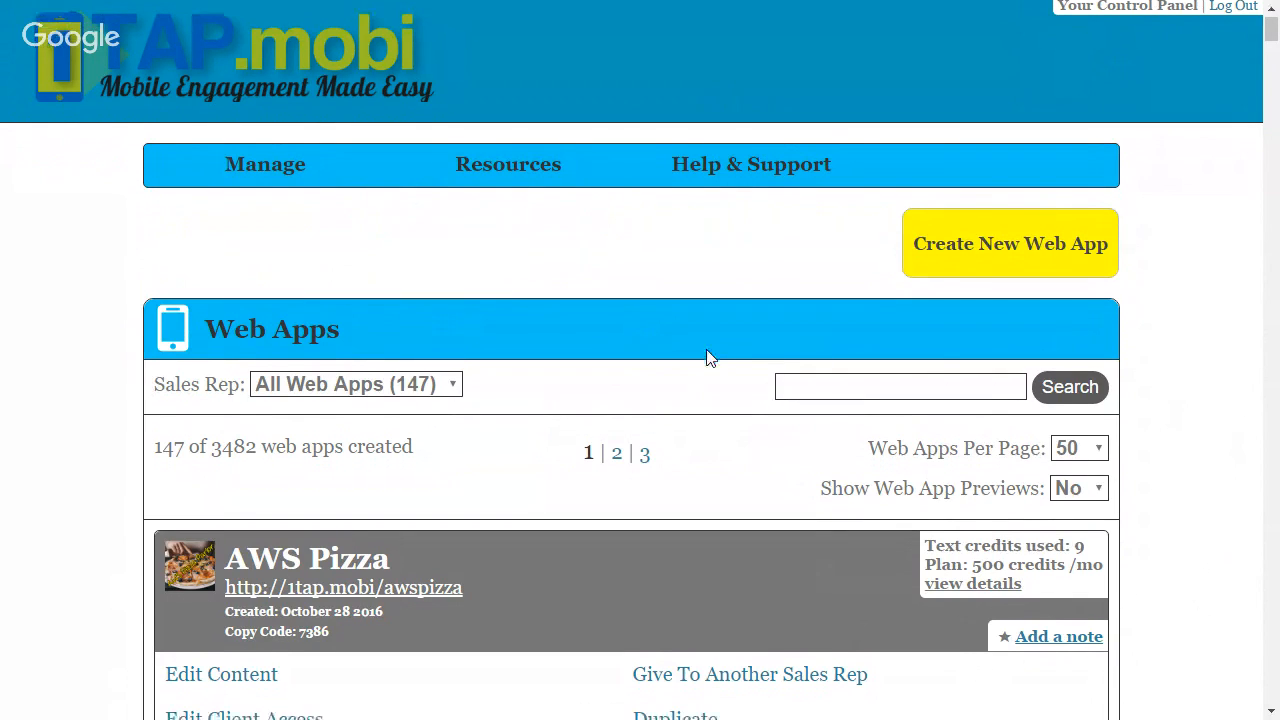
Open the AWS Pizza web app for editing and examine the VIP club sign-up form in its phone preview
scroll(700, 358, down, 2)
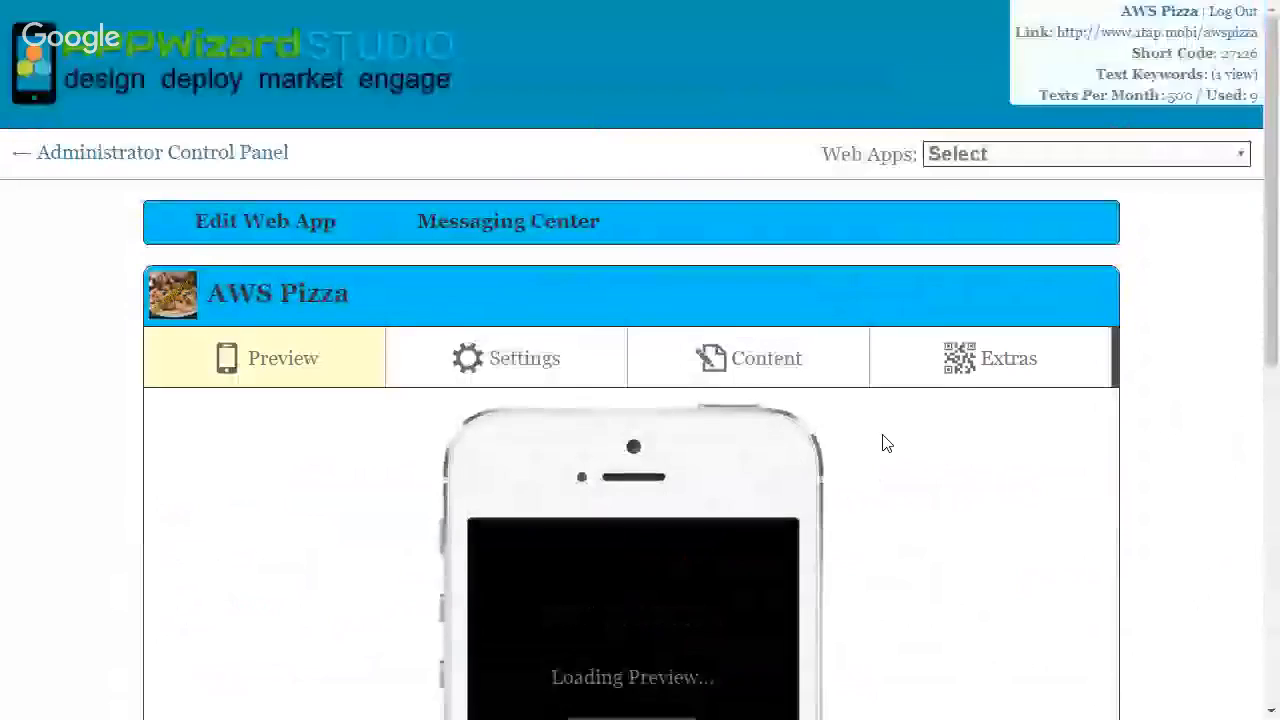
scroll(865, 443, down, 4)
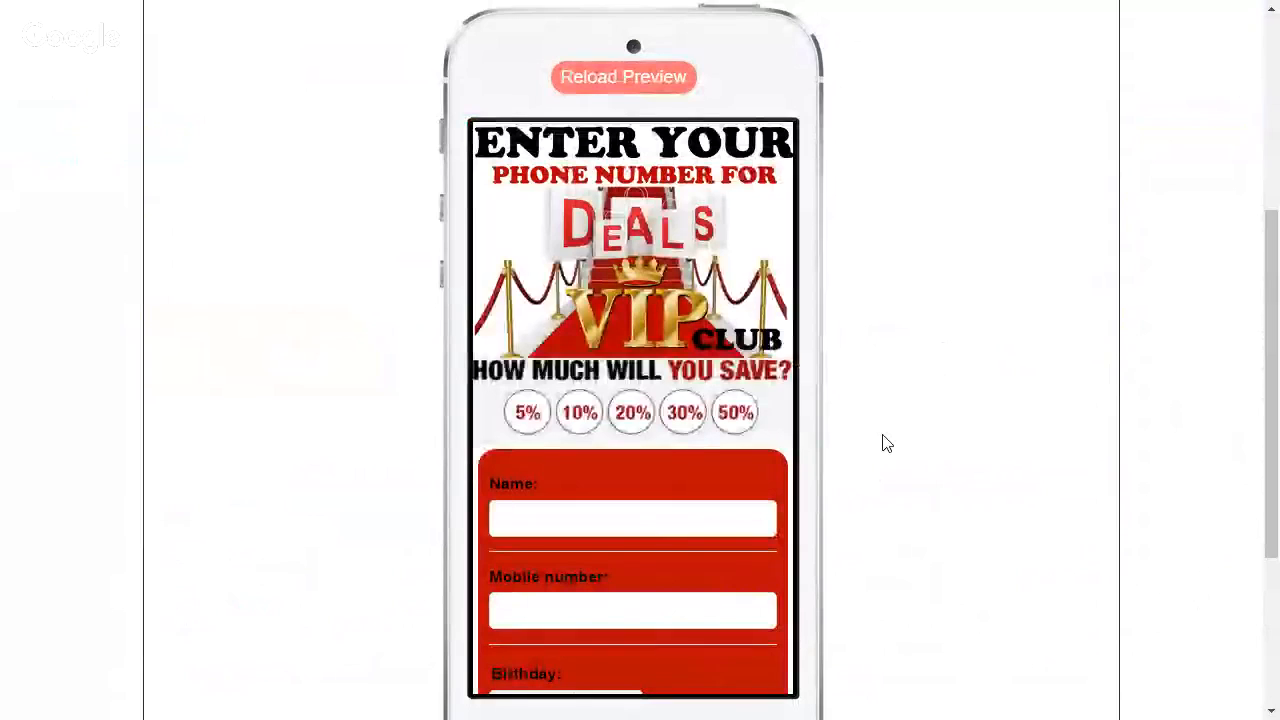
scroll(885, 443, down, 2)
scroll(885, 443, up, 3)
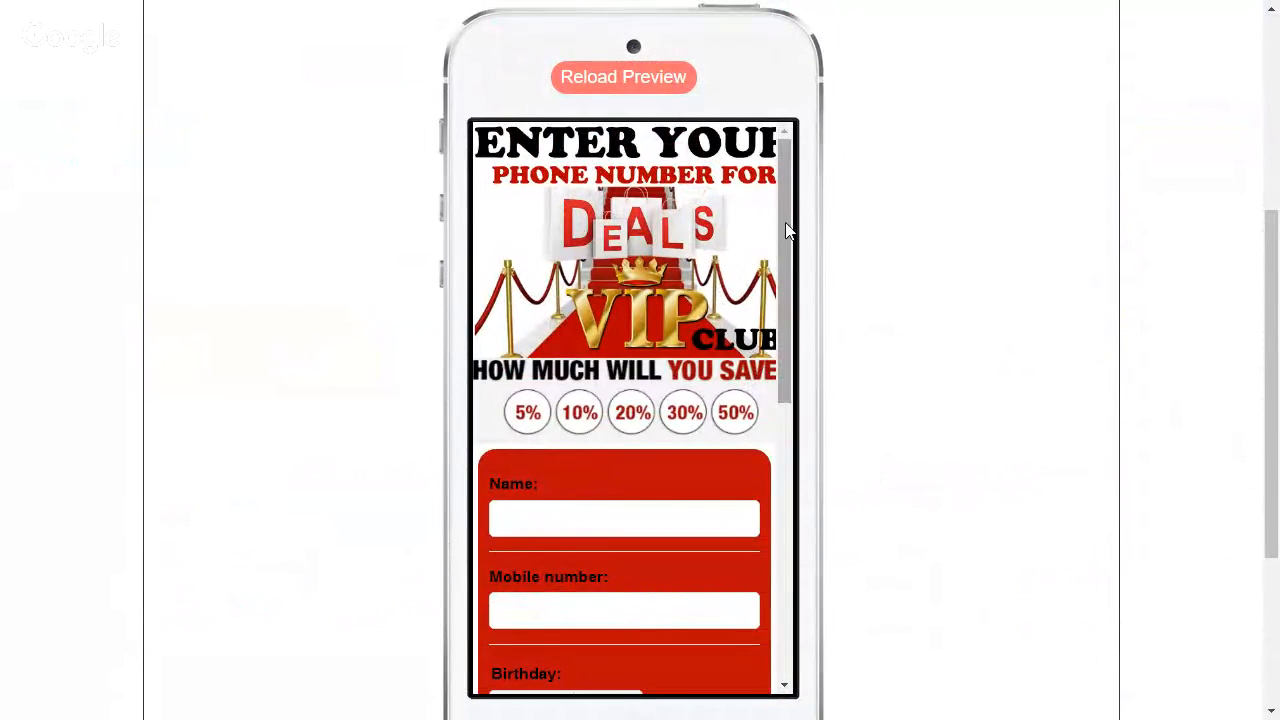
scroll(795, 250, down, 2)
scroll(795, 210, up, 3)
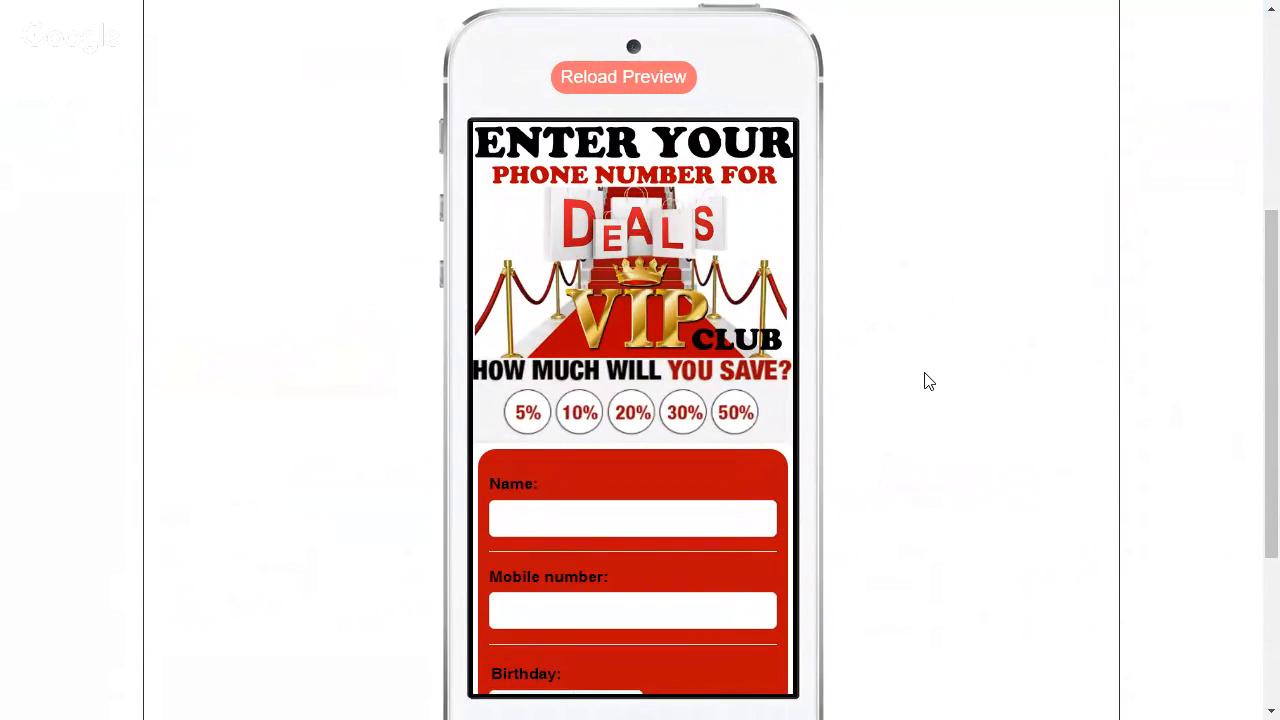
scroll(925, 380, down, 1)
scroll(925, 380, up, 1)
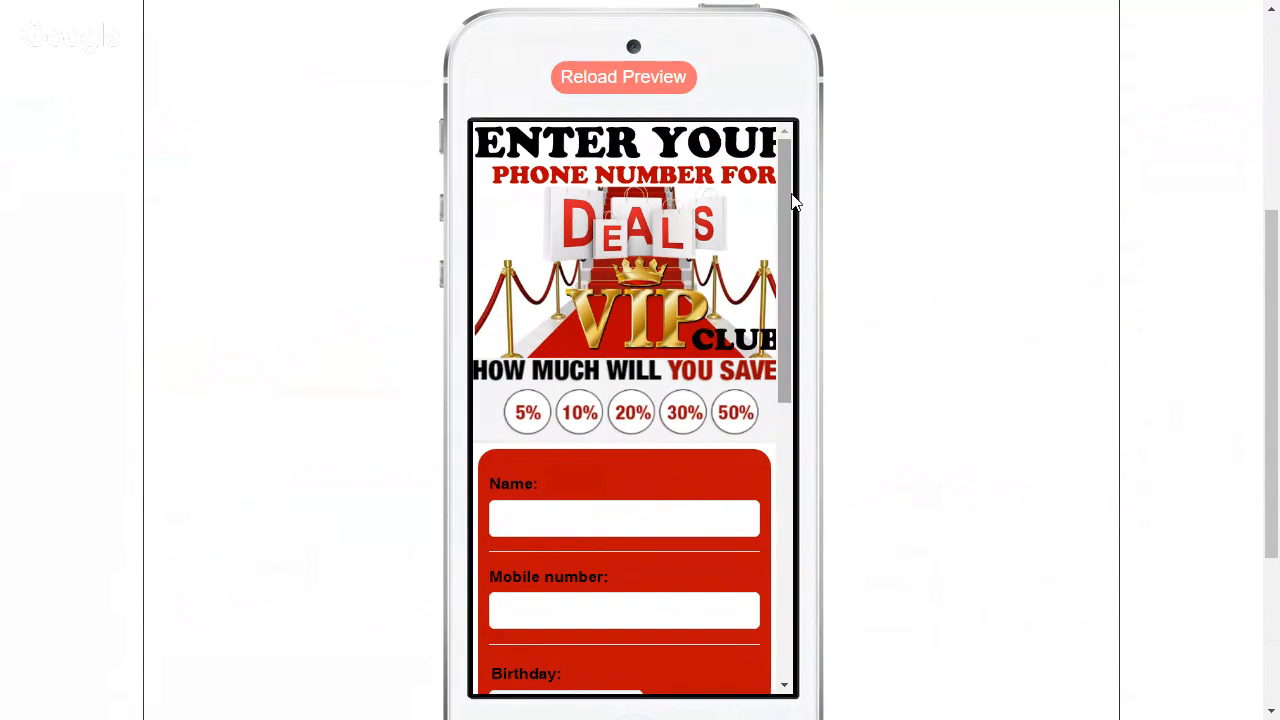
Open the Join Our List section of the web app's content and review its subscription and birthday message settings
scroll(843, 211, up, 3)
click(840, 180)
scroll(863, 331, down, 1)
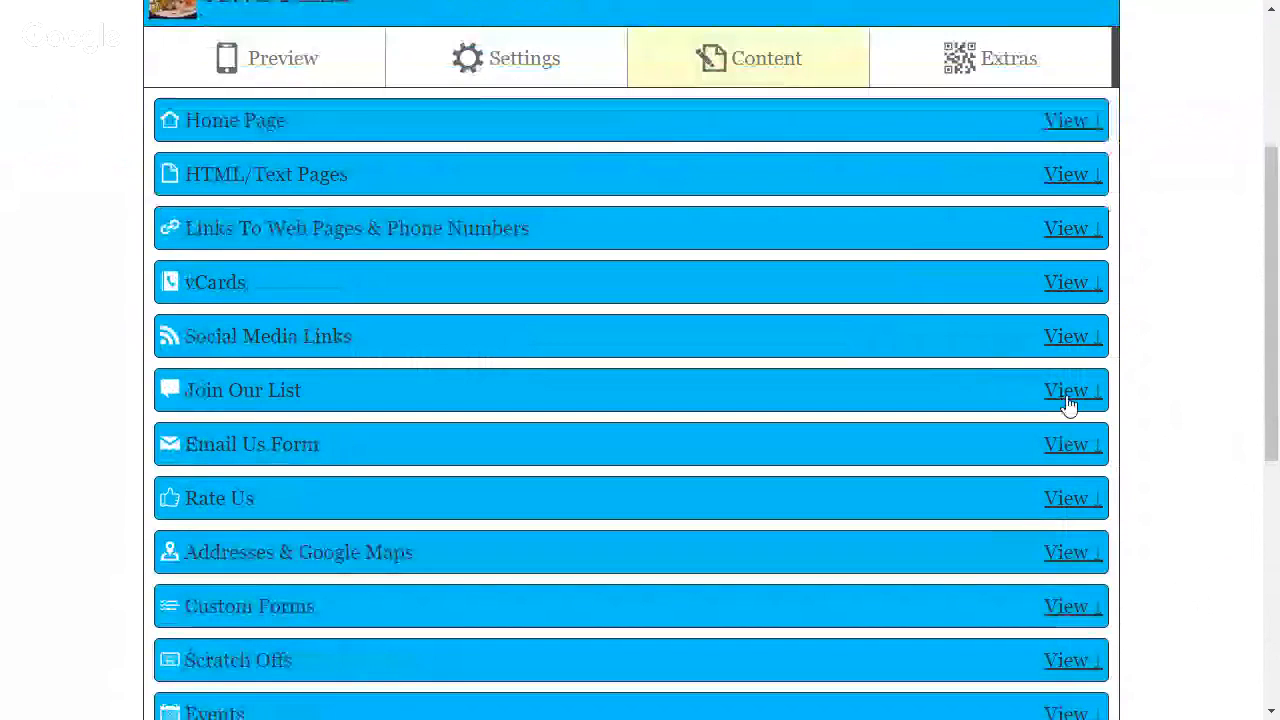
click(1066, 392)
scroll(840, 369, down, 4)
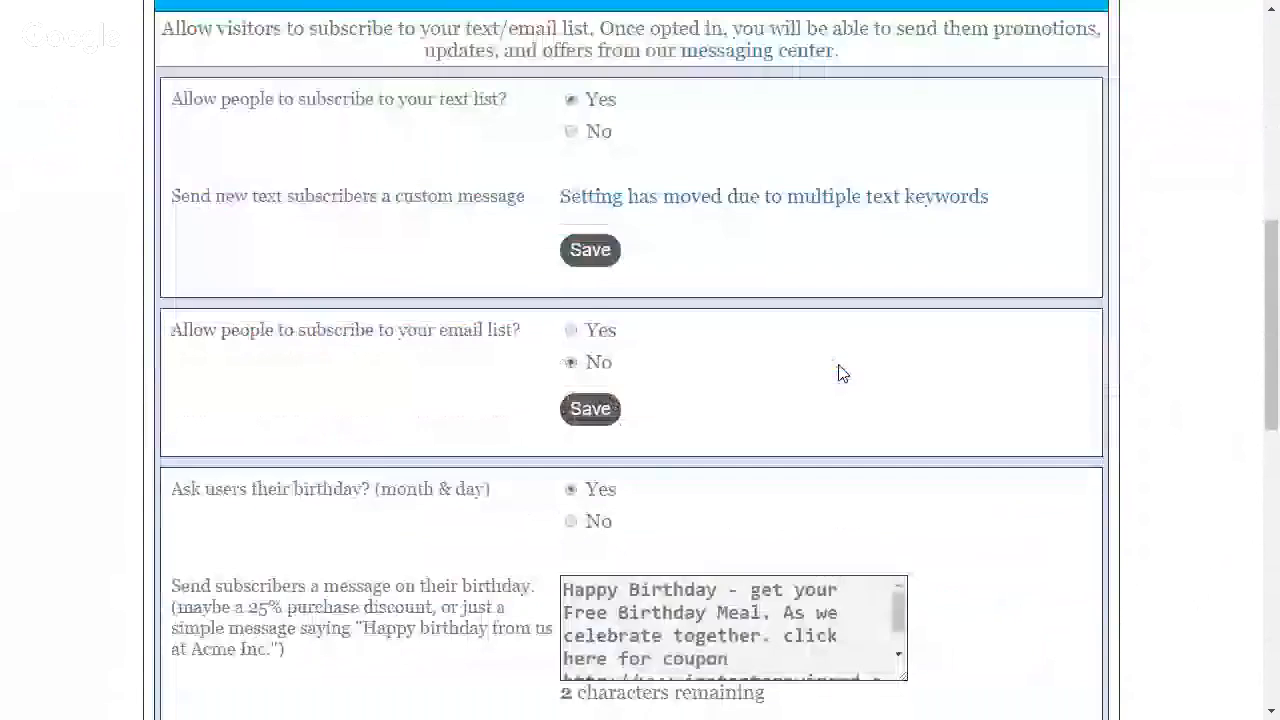
scroll(840, 375, down, 1)
drag(900, 509, 903, 560)
scroll(880, 530, up, 2)
scroll(823, 425, up, 2)
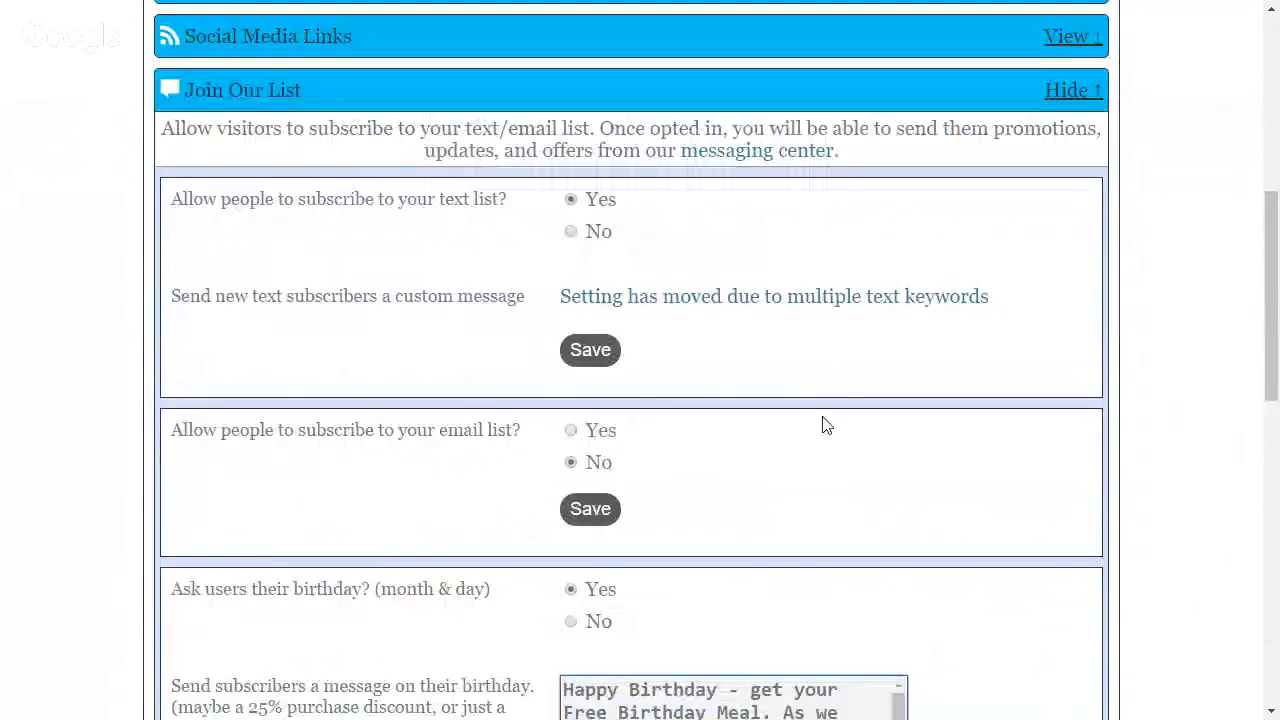
scroll(823, 425, up, 1)
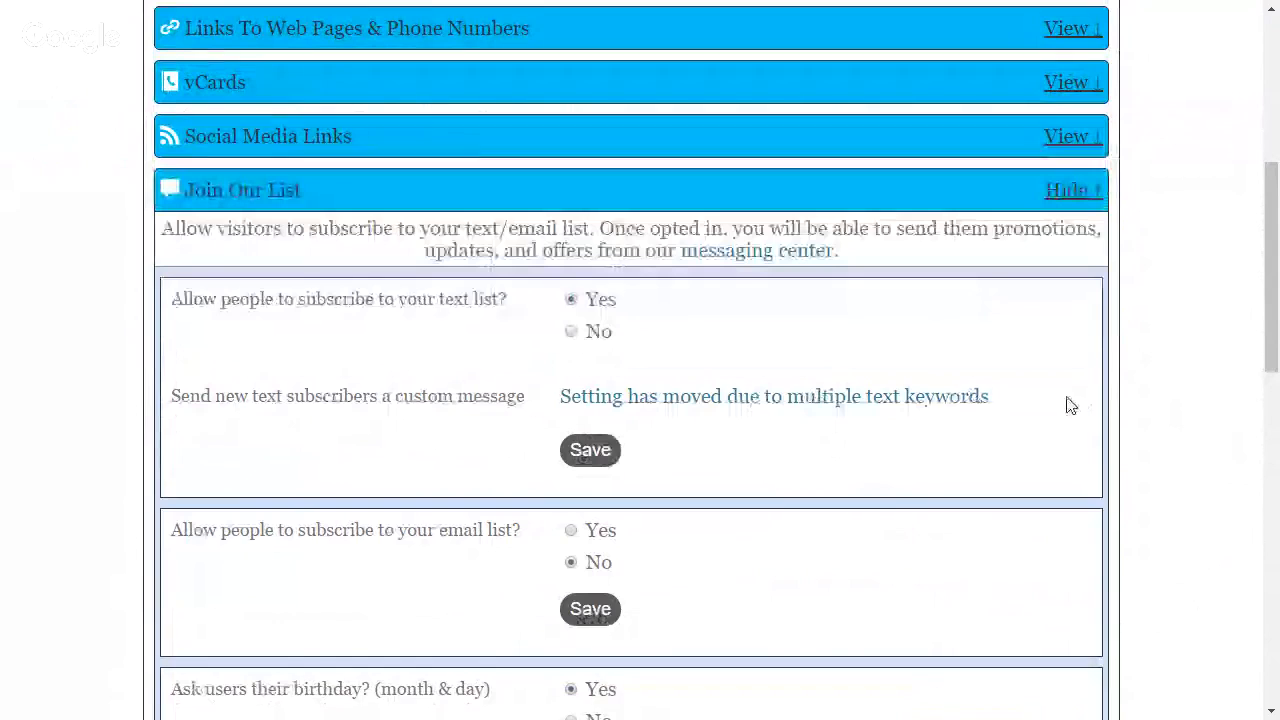
Open the bdparty text keyword for editing, check its sign-up incentive message and welcome message preview, and save the keyword
click(962, 398)
click(1099, 415)
scroll(780, 434, down, 1)
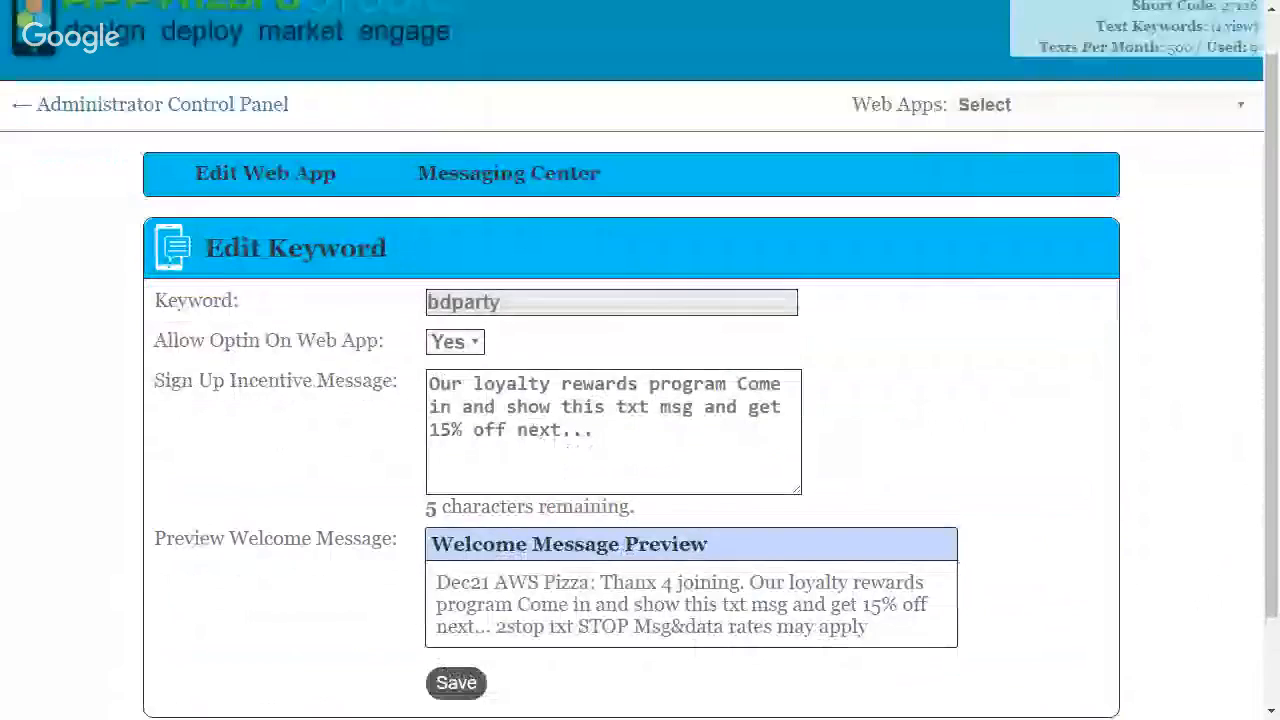
scroll(640, 400, down, 1)
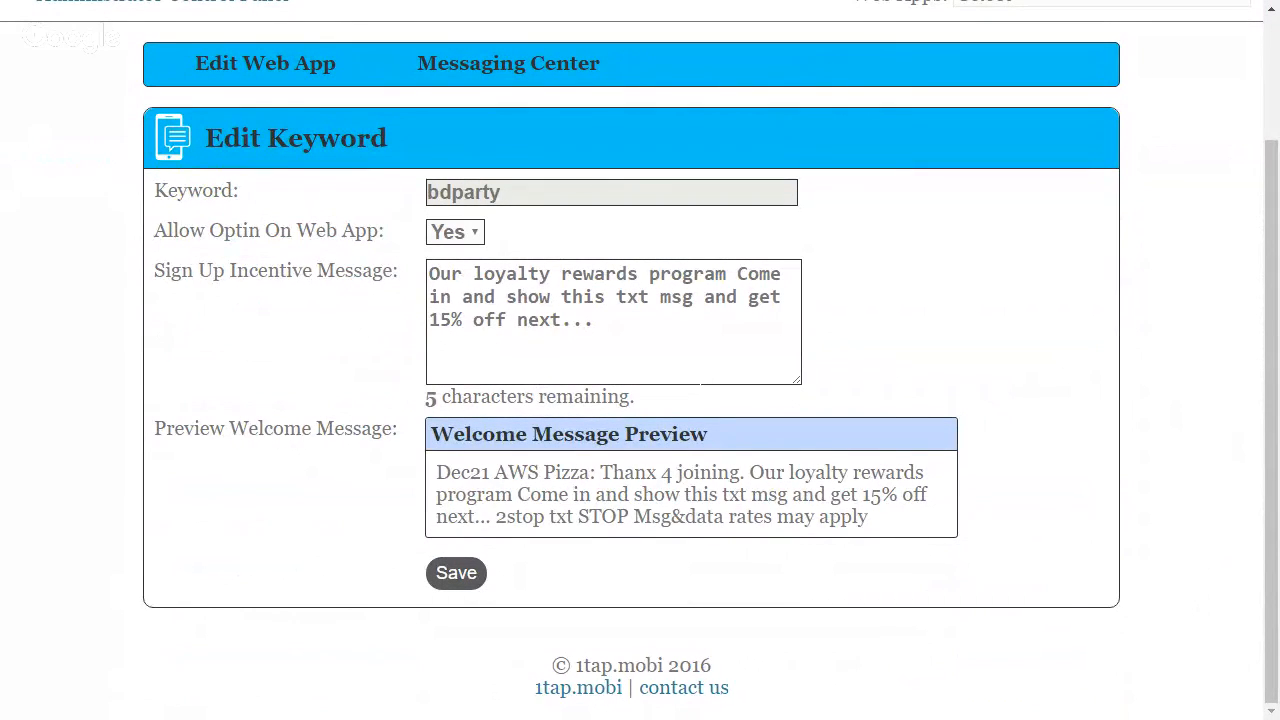
click(456, 572)
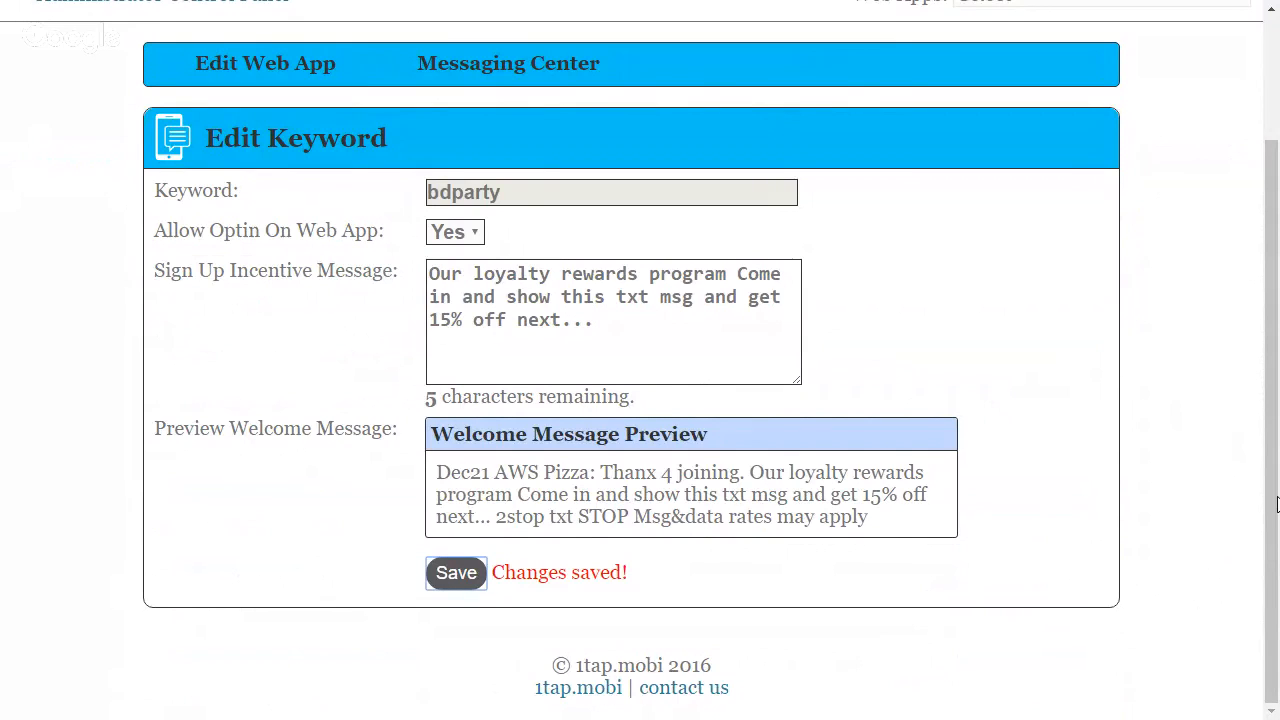
scroll(836, 400, up, 3)
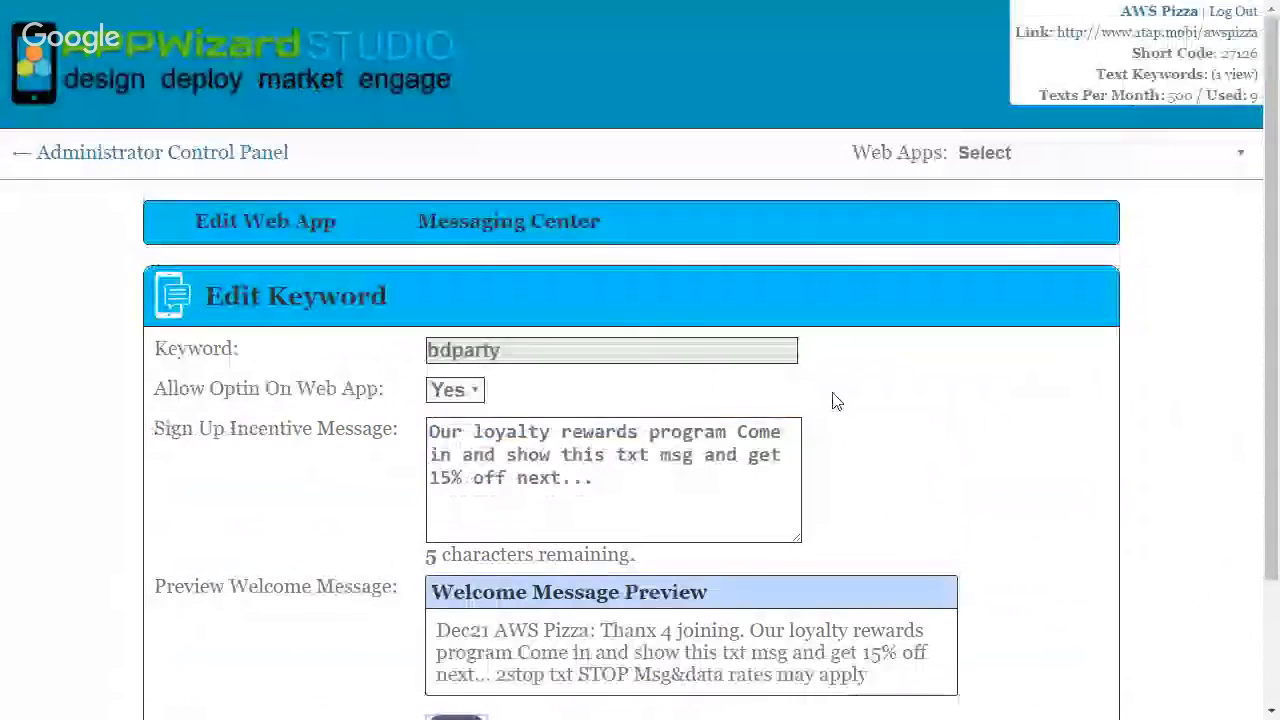
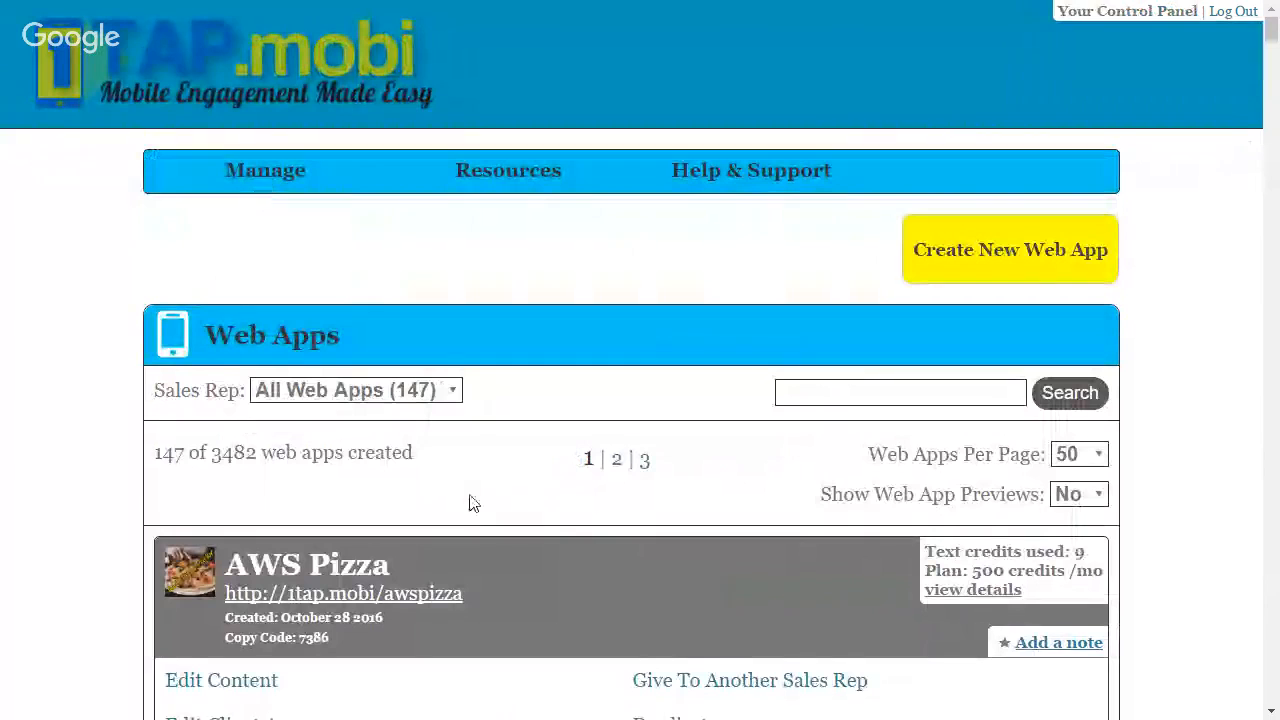
Open the AWS Pizza web app for editing and show the display settings of its header
scroll(475, 500, down, 1)
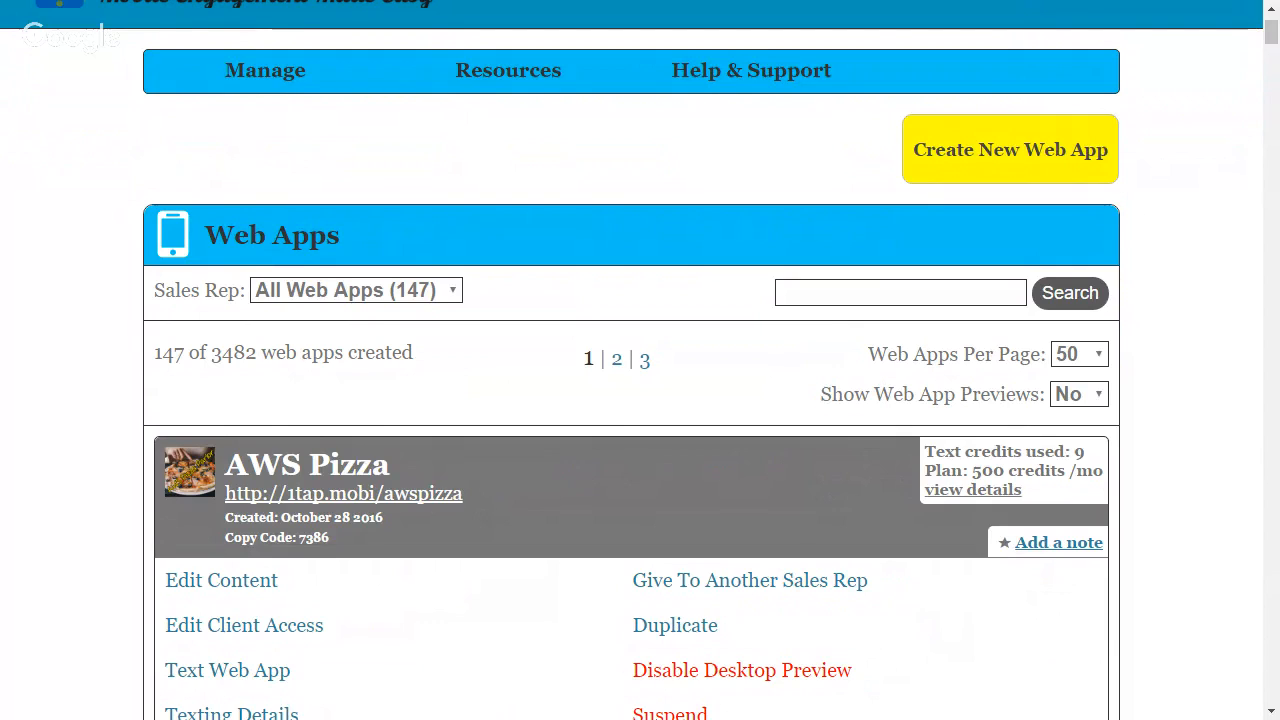
click(268, 585)
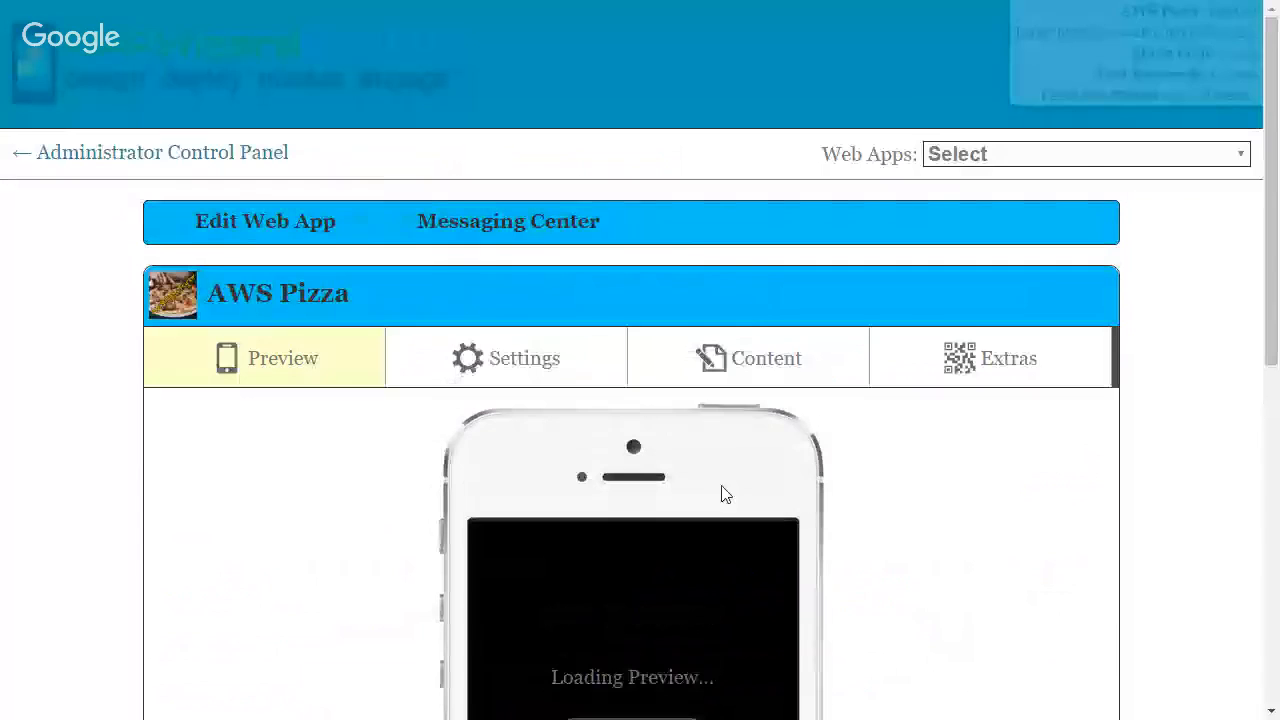
click(545, 368)
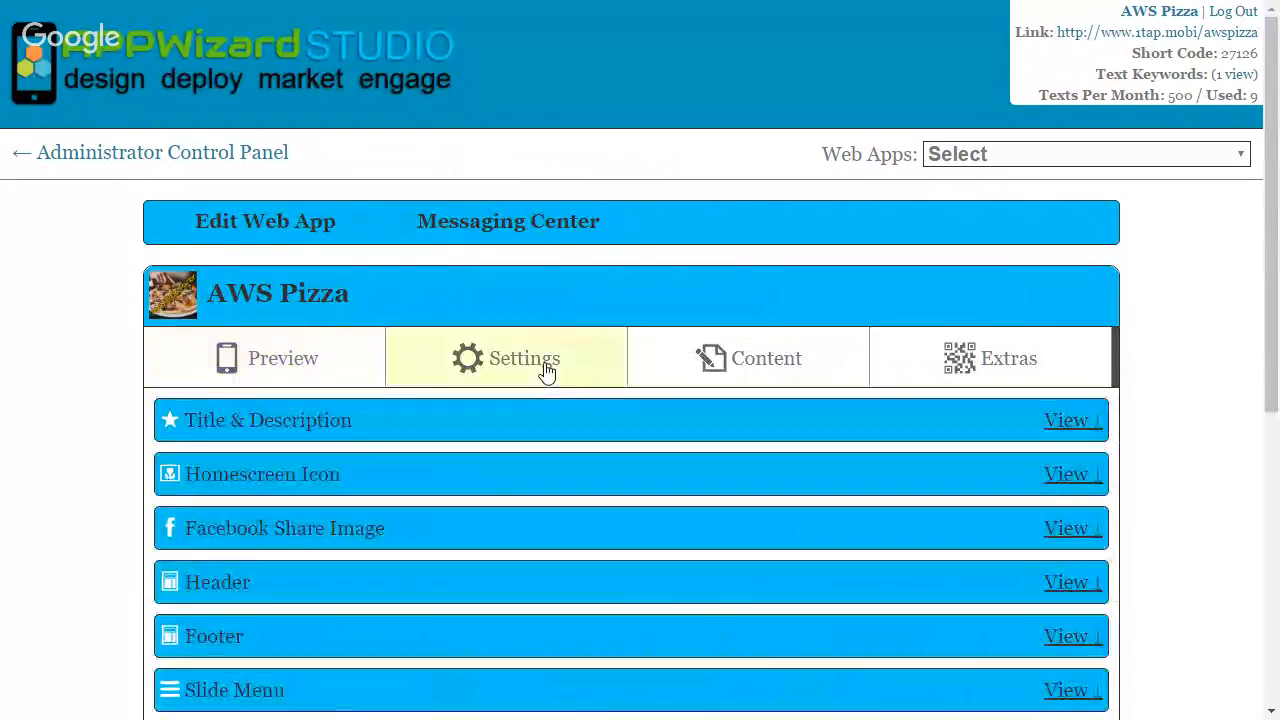
scroll(560, 396, down, 2)
click(1084, 383)
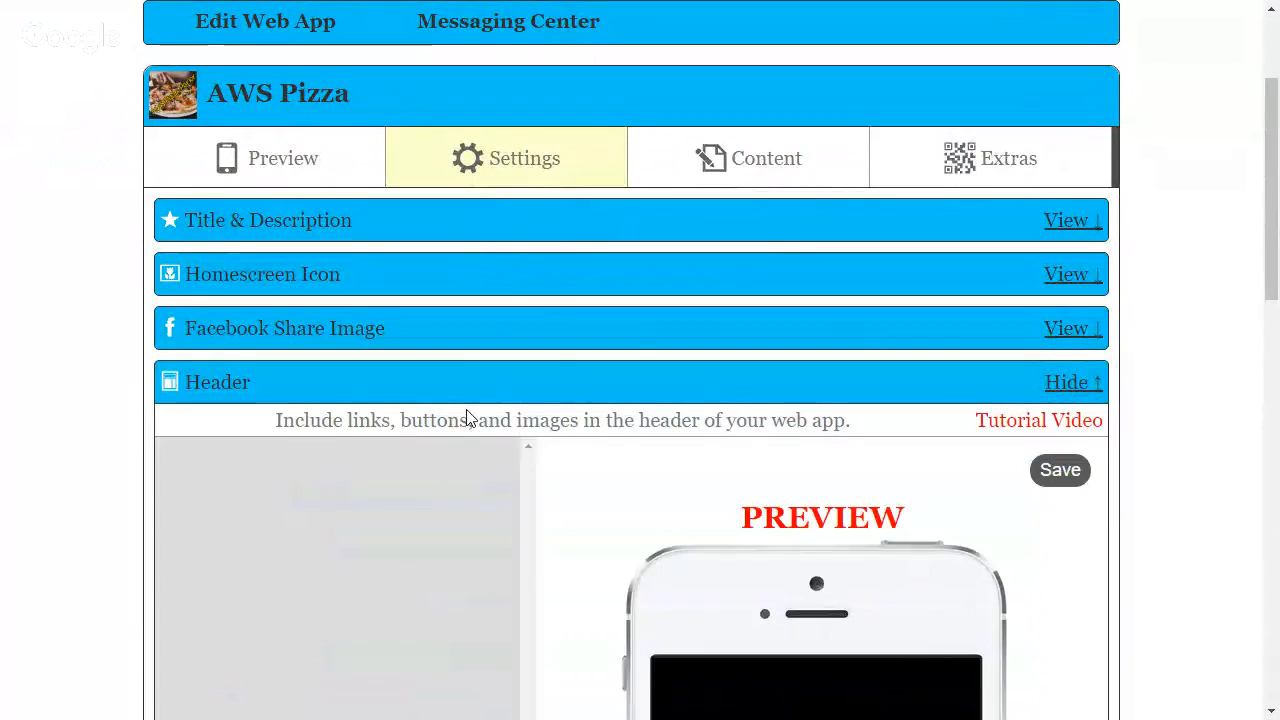
scroll(466, 418, down, 2)
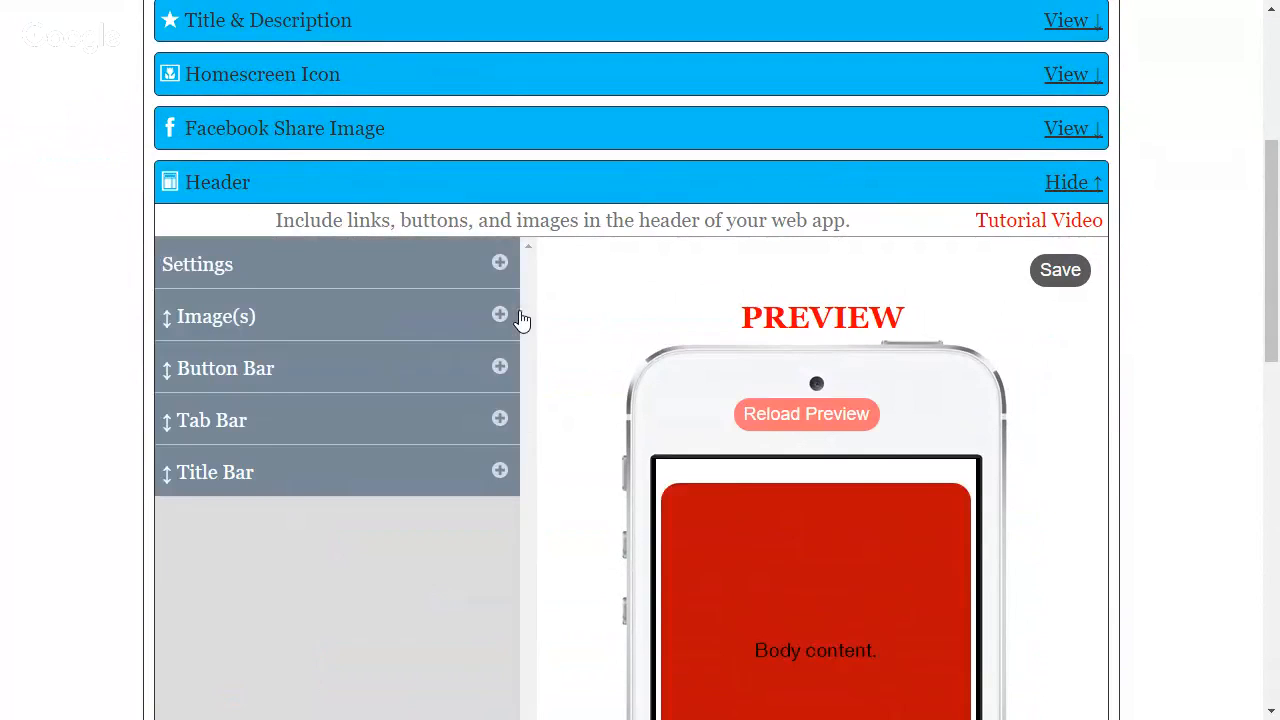
click(502, 266)
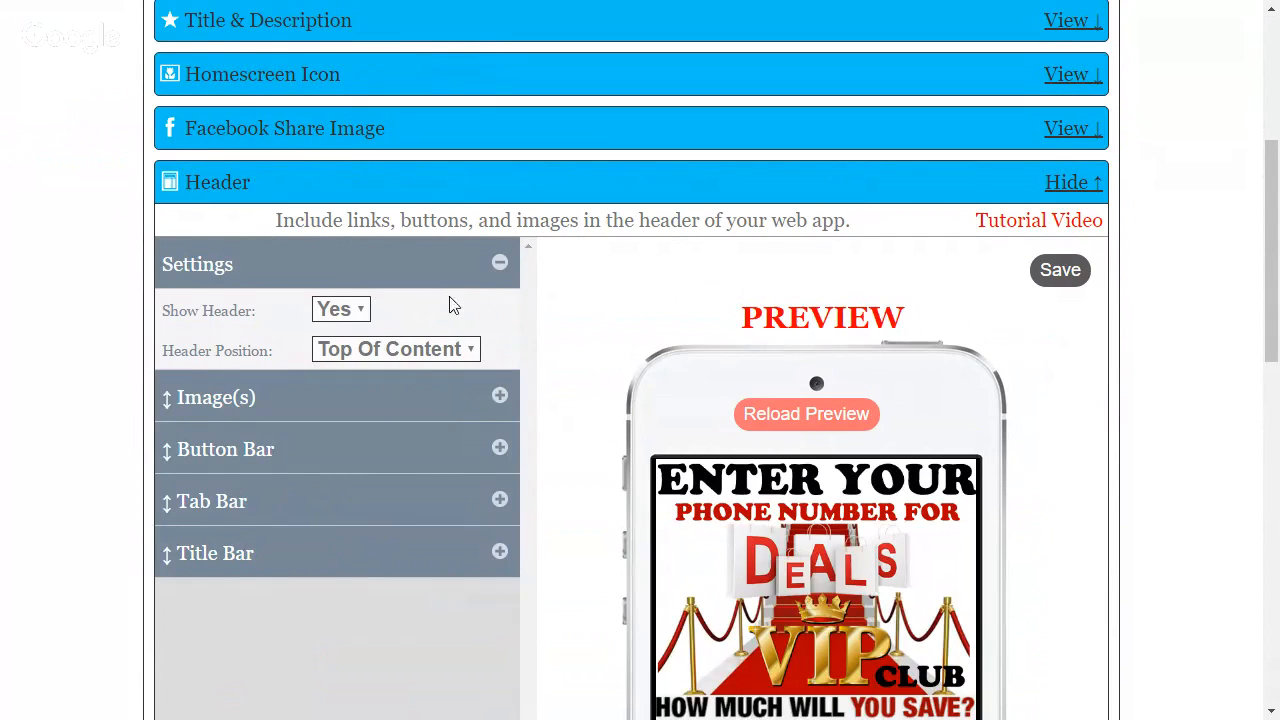
Try hiding the header by setting Show Header to No, and restore it to Yes
click(365, 317)
click(352, 360)
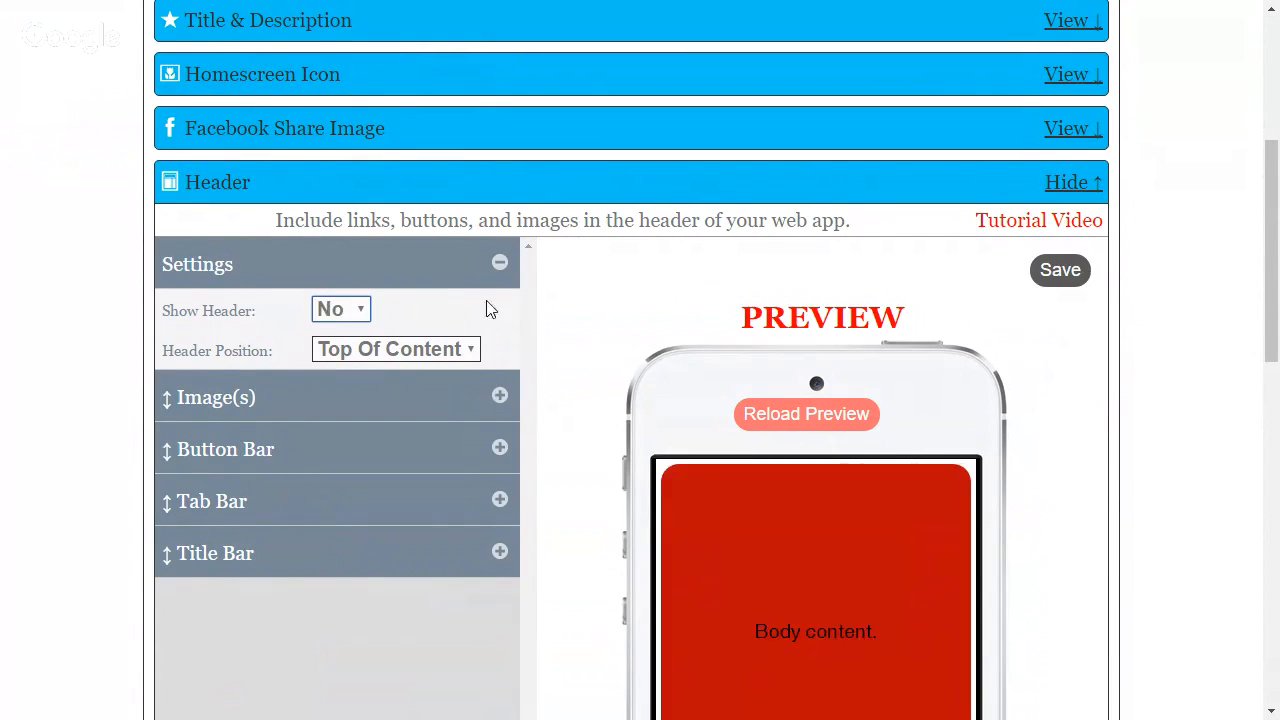
click(360, 338)
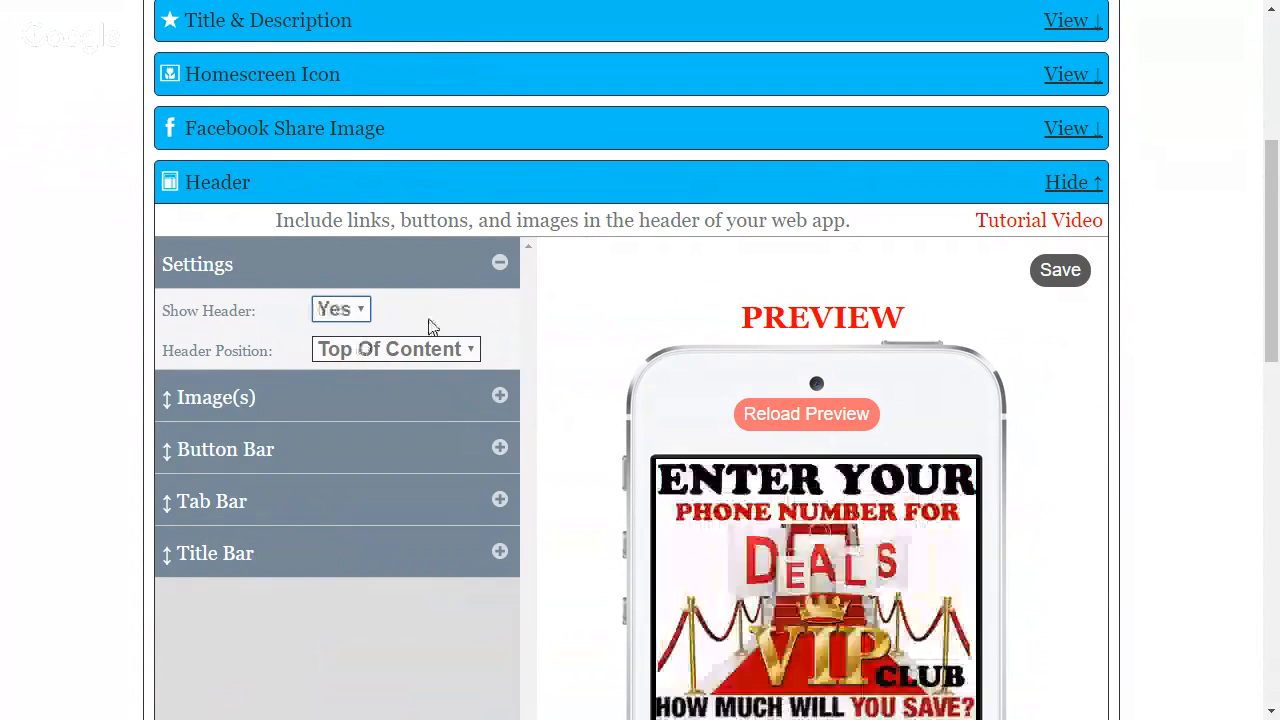
Review the header's Tab Bar display settings and its Button Bar options
click(502, 505)
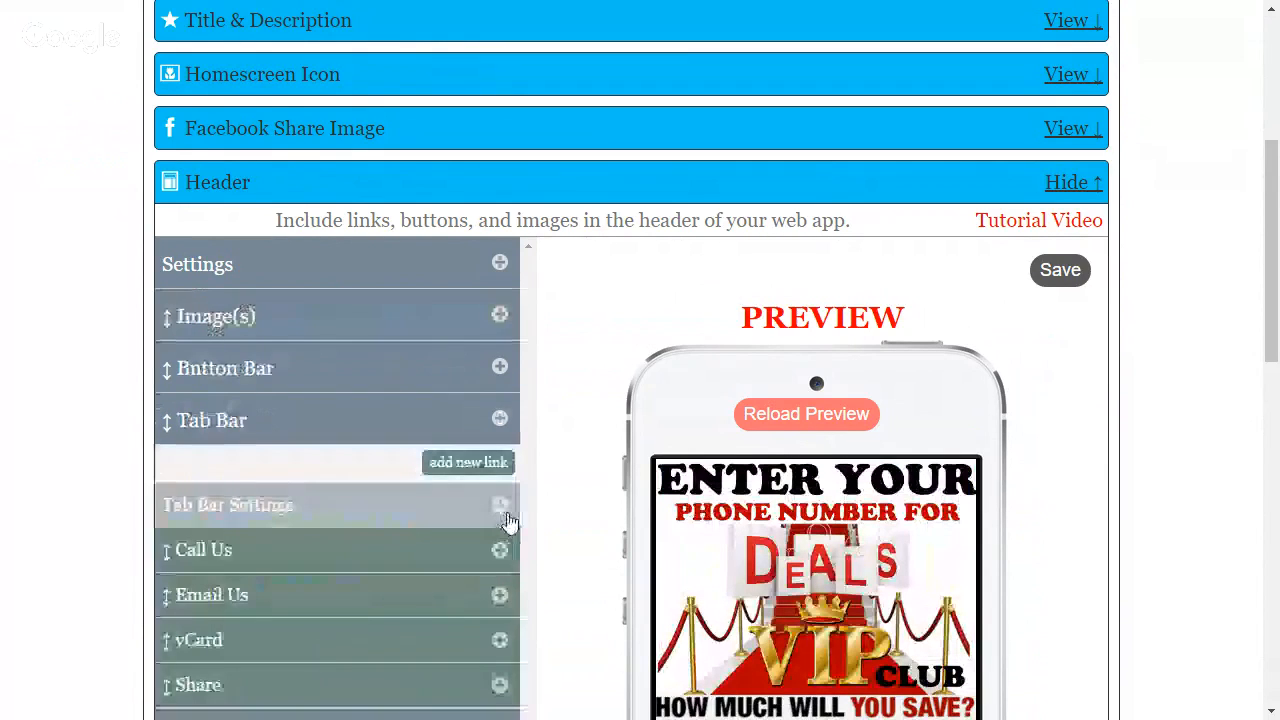
click(503, 510)
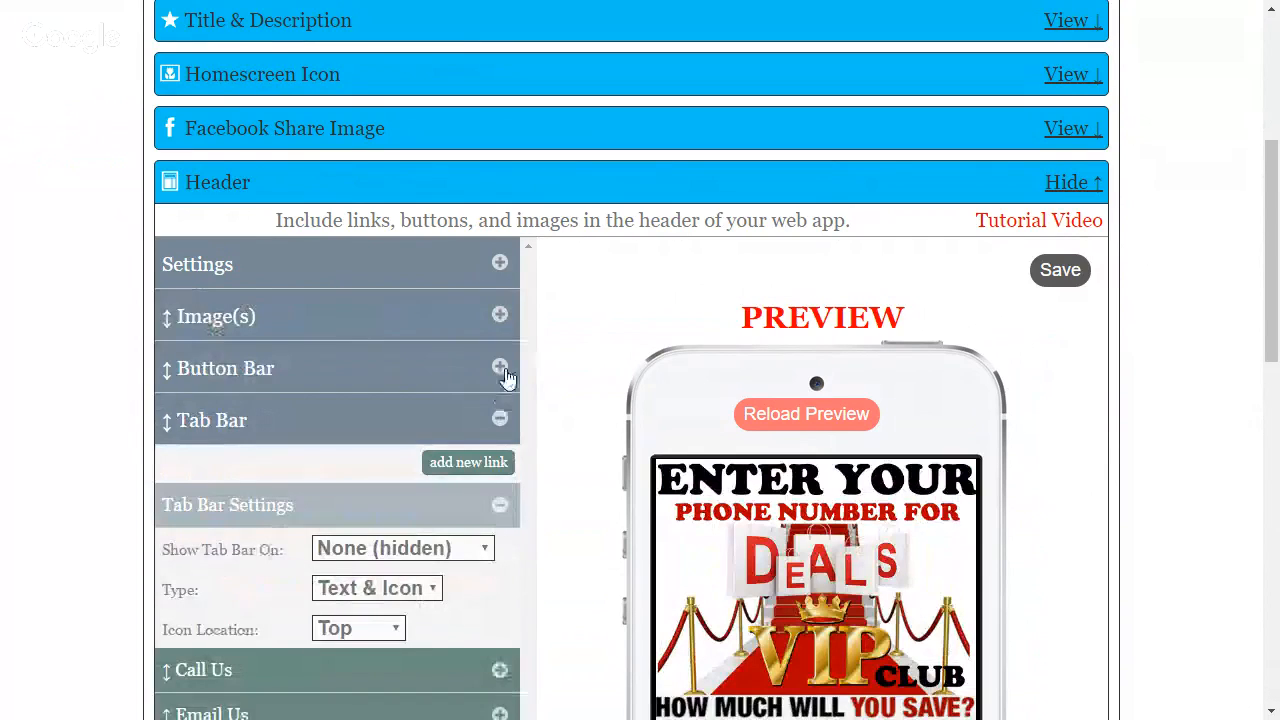
click(501, 369)
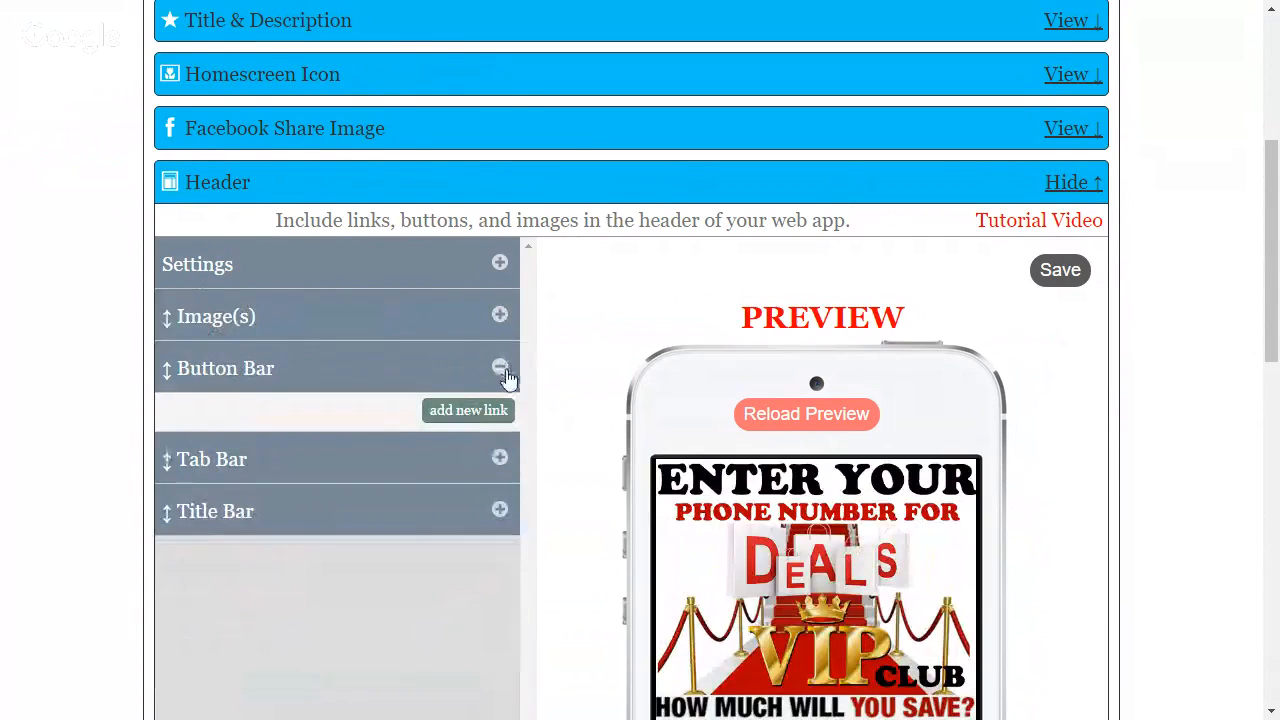
click(503, 370)
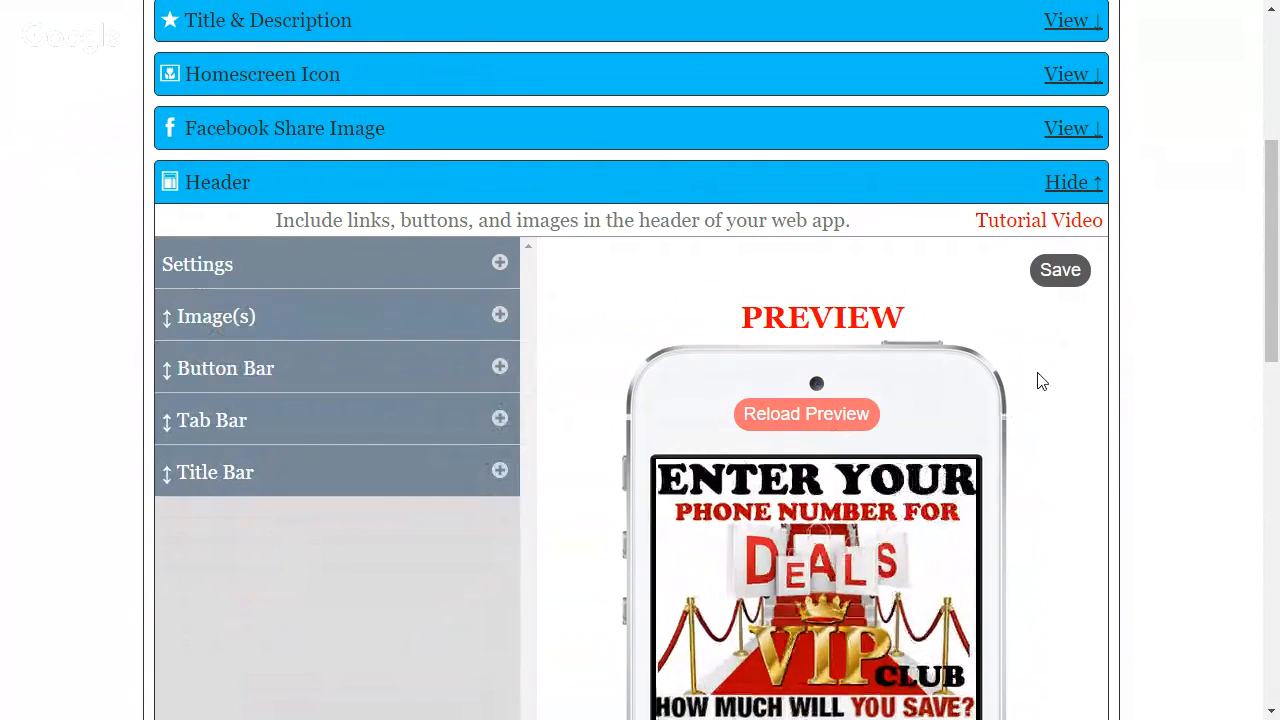
mouse_move(1265, 282)
mouse_down()
mouse_move(1275, 415)
mouse_move(1271, 265)
mouse_up()
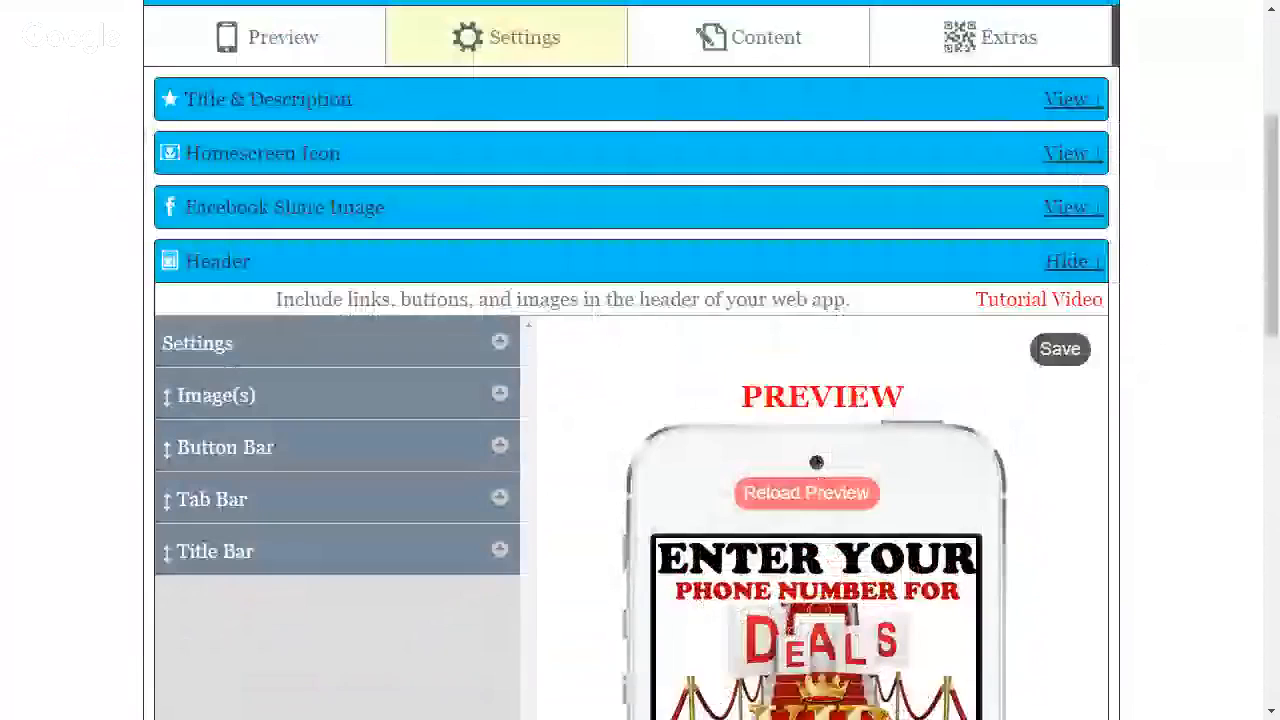
Close the Header section and check the VIP club sign-up page in the phone preview
click(1078, 263)
click(312, 44)
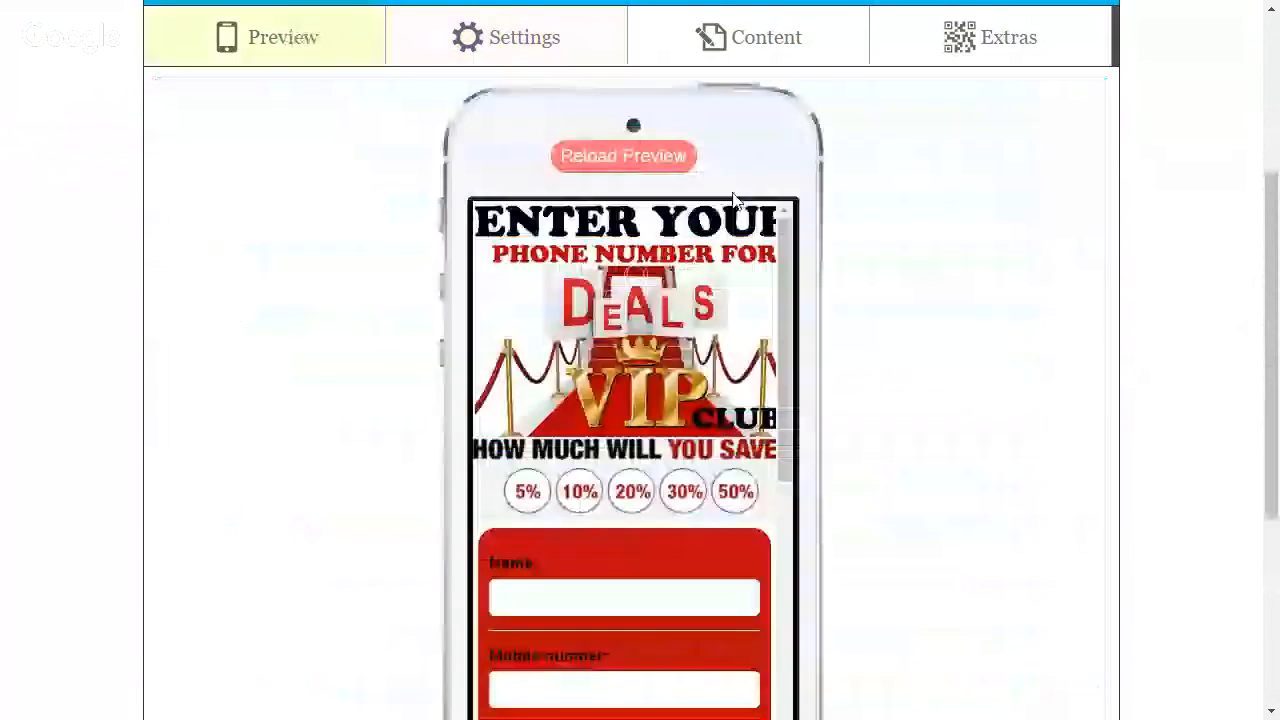
drag(780, 294, 814, 286)
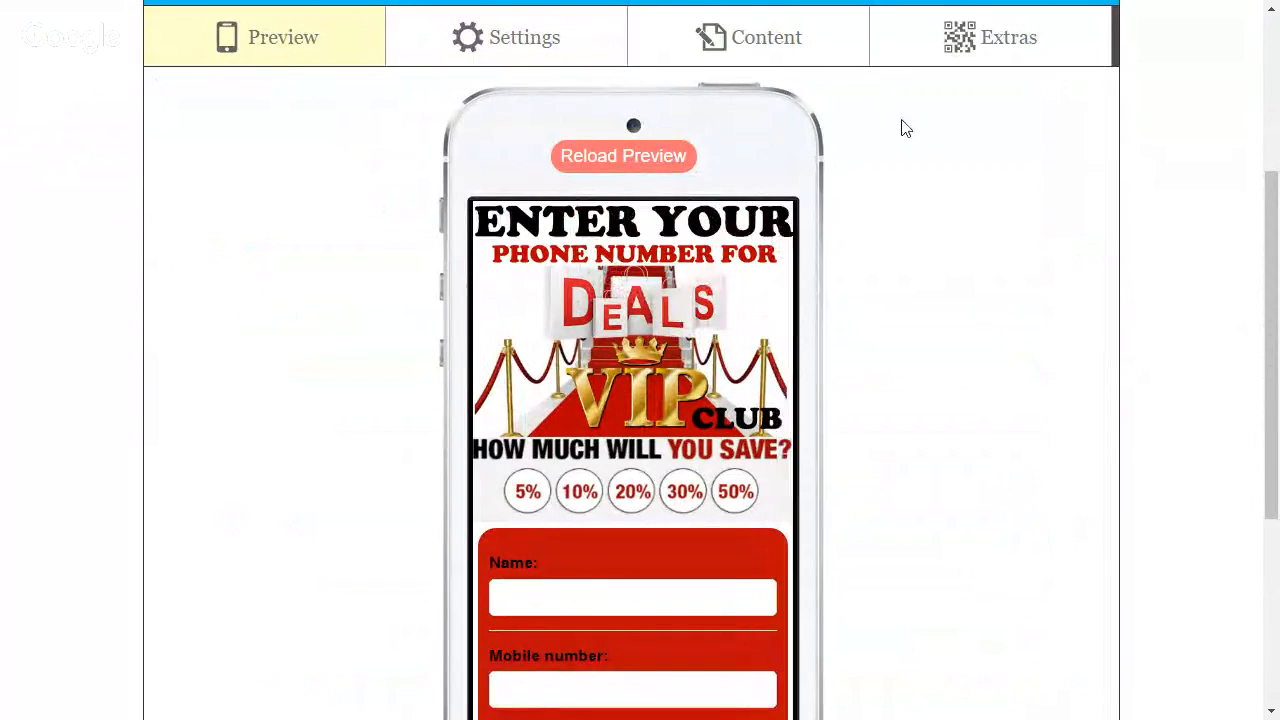
Open the web app's Styles & Colors settings and save them
click(534, 49)
scroll(630, 518, down, 1)
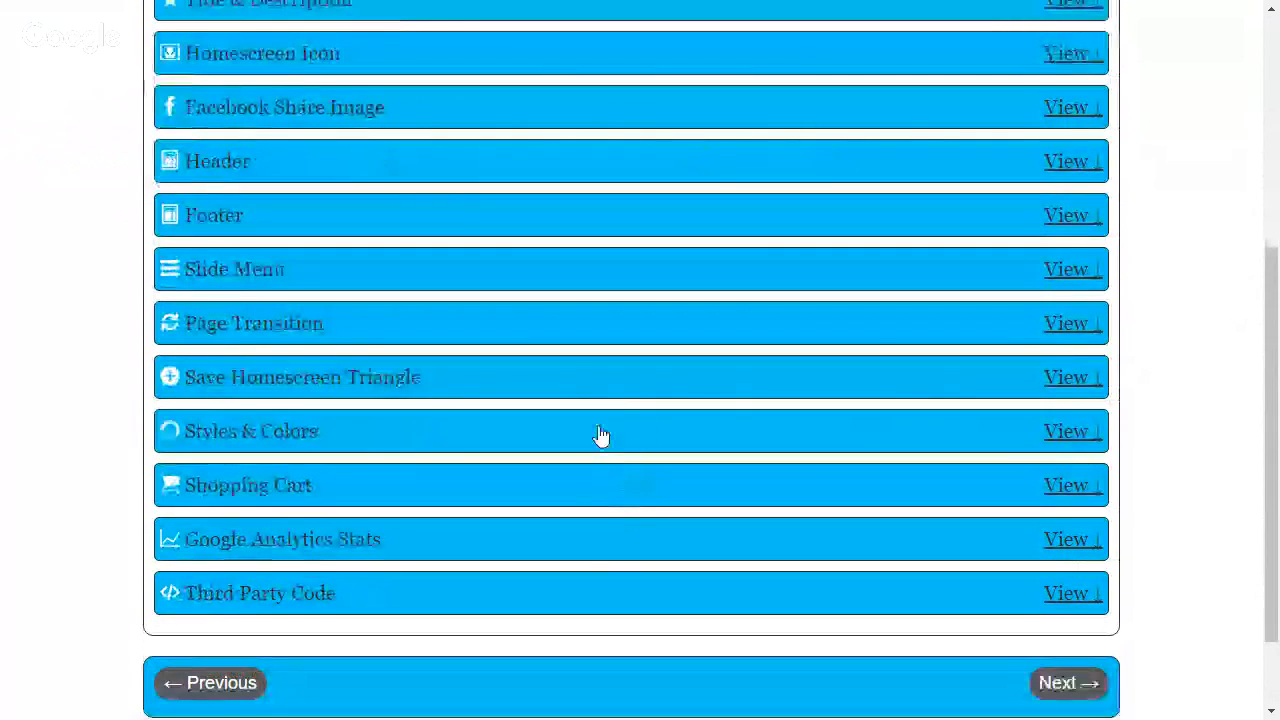
click(1059, 436)
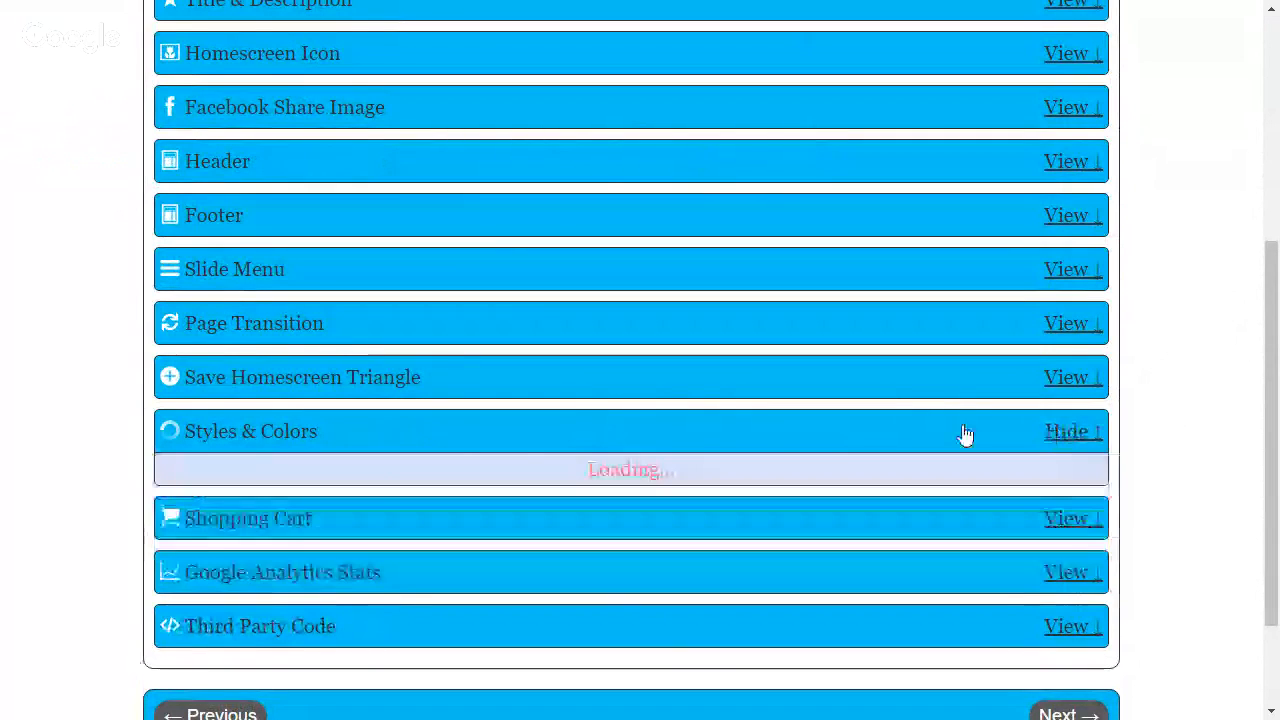
scroll(1062, 435, down, 1)
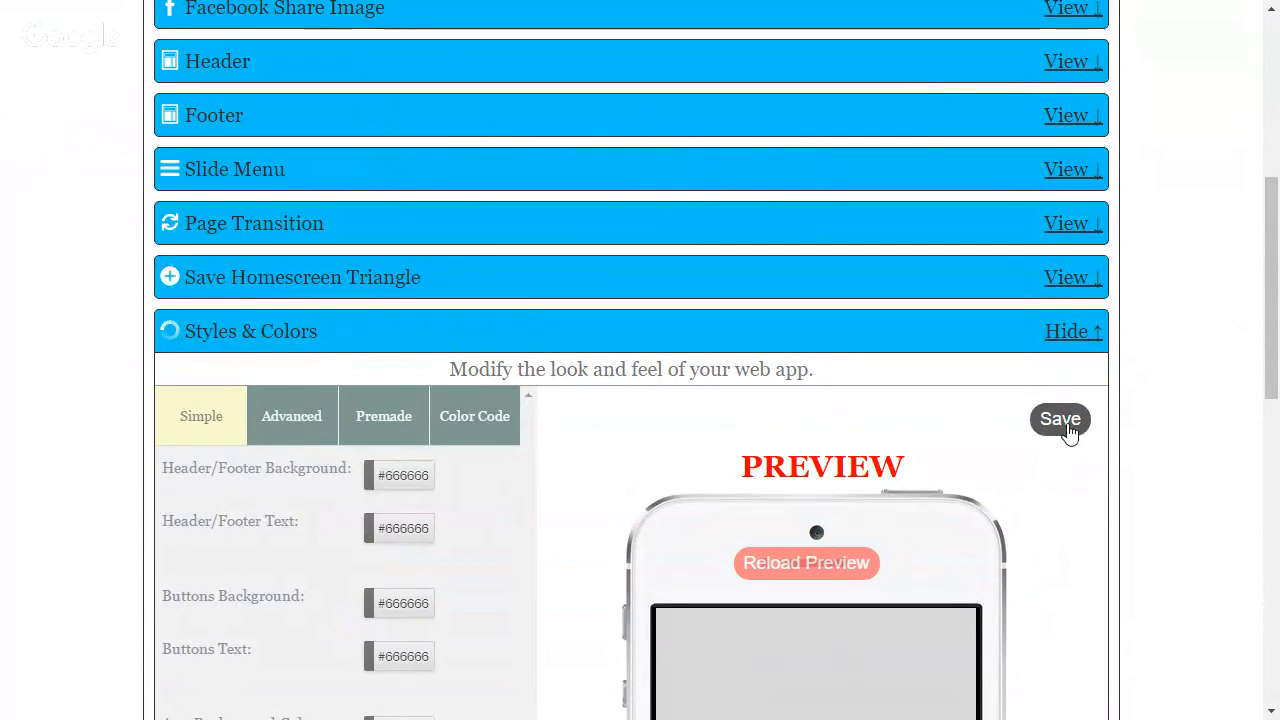
click(1066, 428)
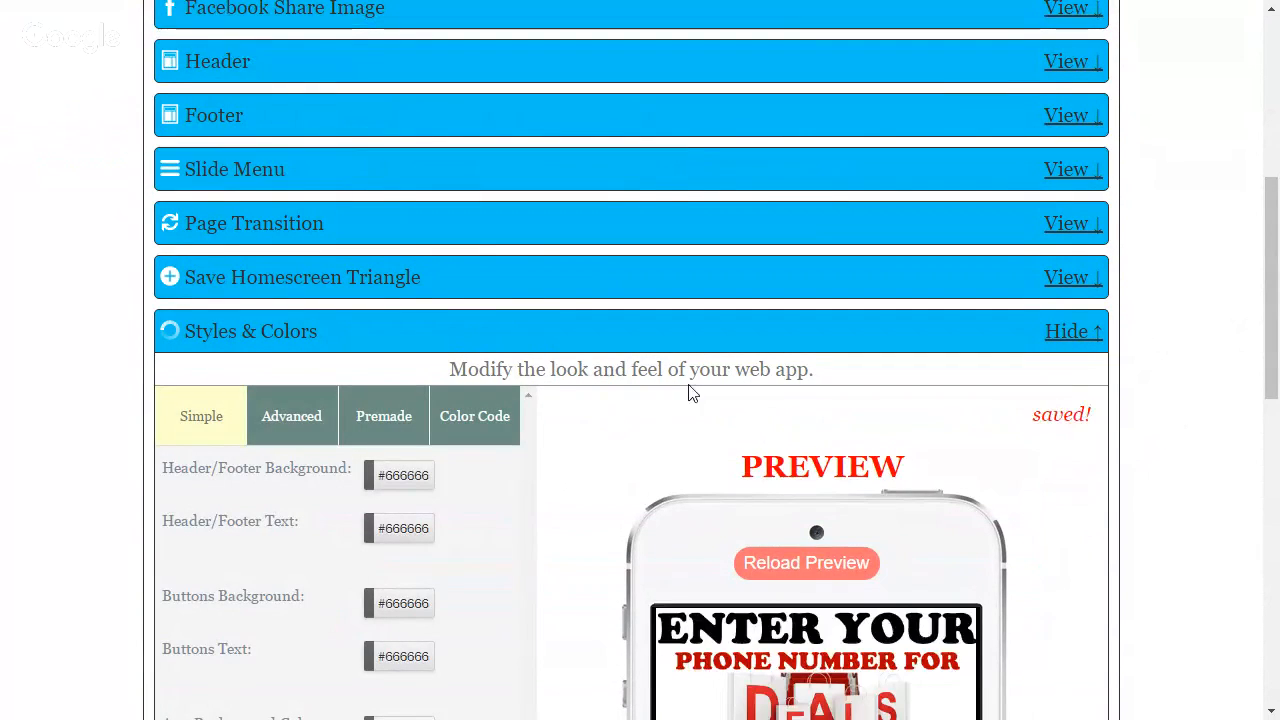
Check the VIP club header image and sign-up form in the phone preview, and leave the browser's full-screen view
scroll(688, 384, up, 3)
scroll(688, 384, up, 2)
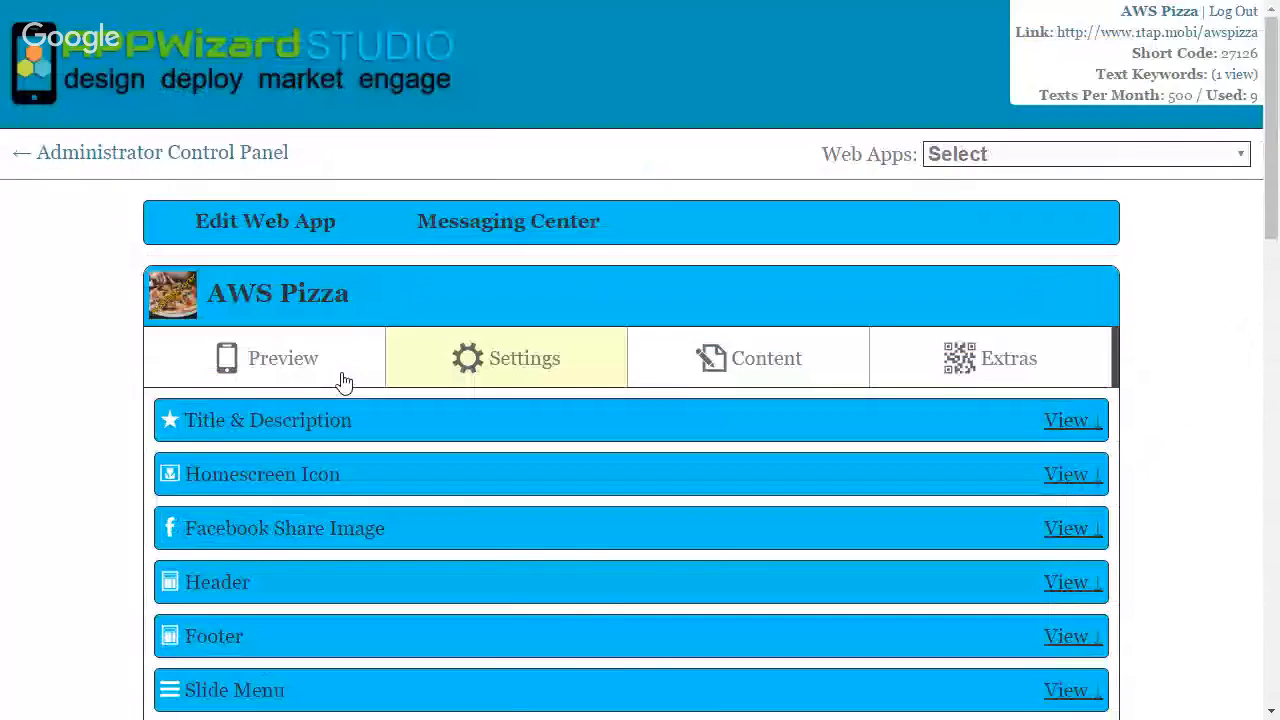
click(341, 376)
scroll(1003, 517, down, 2)
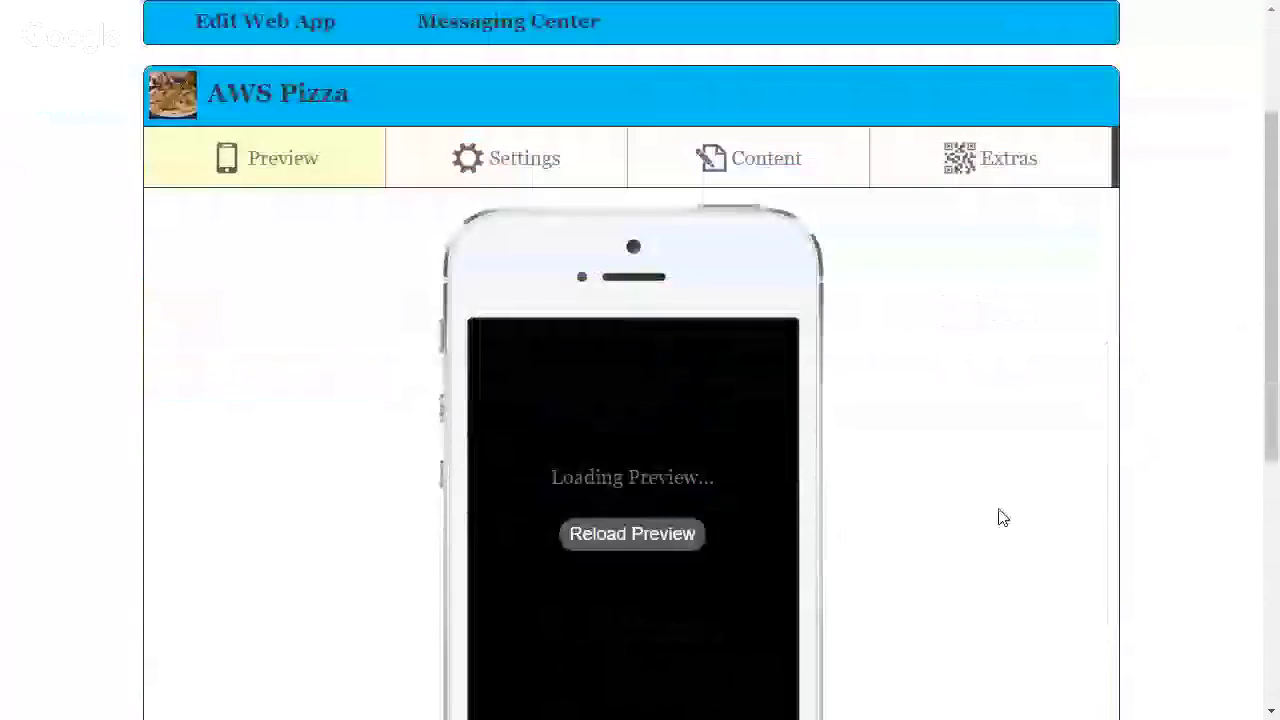
scroll(950, 518, down, 1)
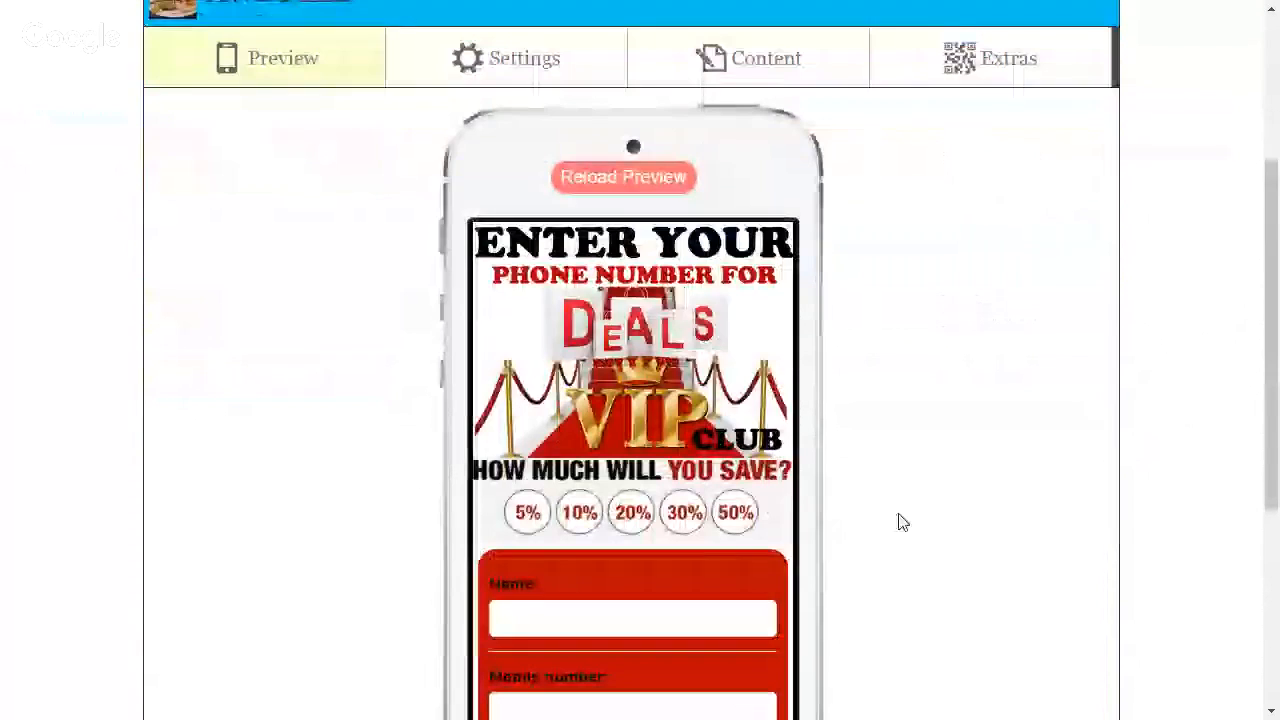
scroll(963, 480, up, 1)
scroll(963, 480, down, 1)
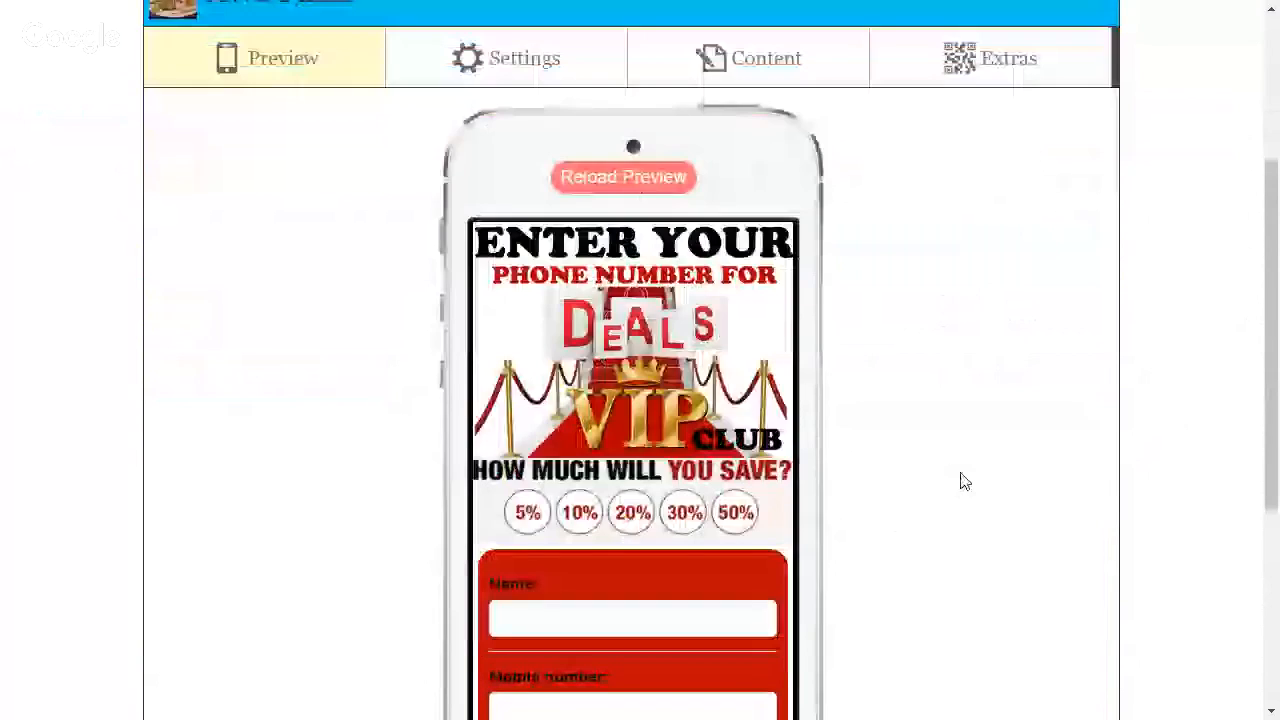
scroll(963, 480, up, 1)
scroll(963, 480, up, 2)
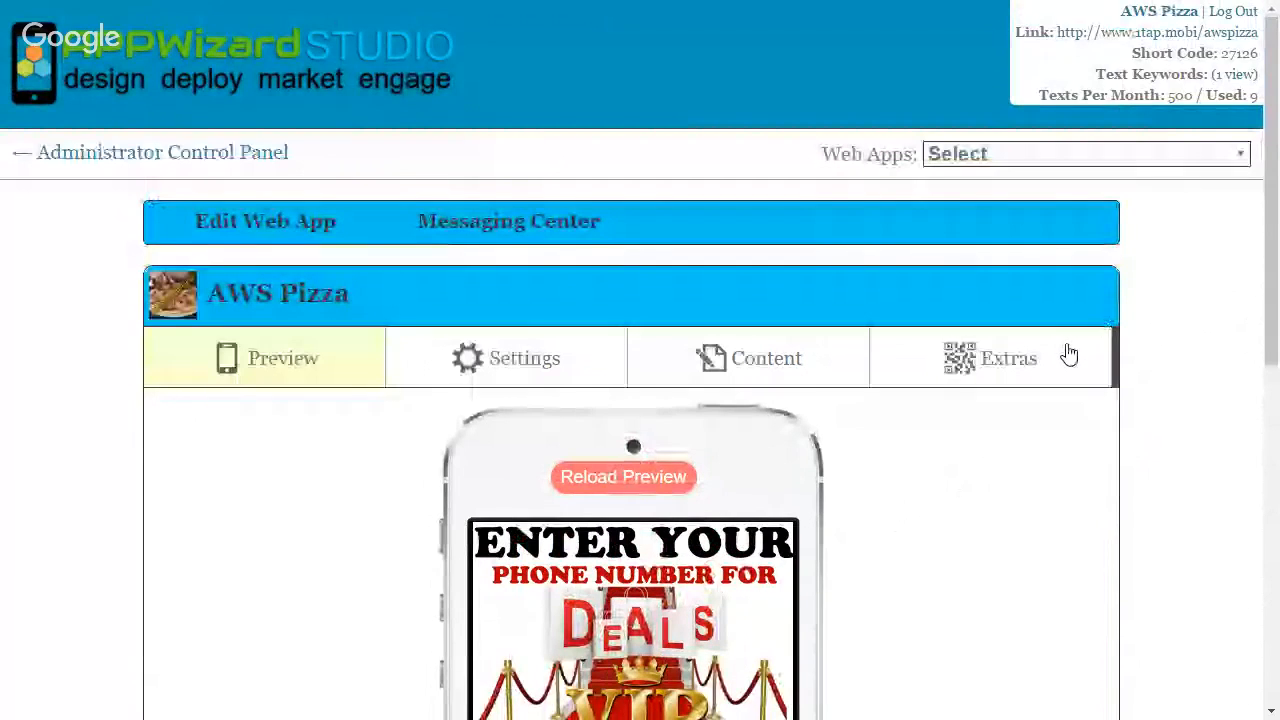
key(F11)
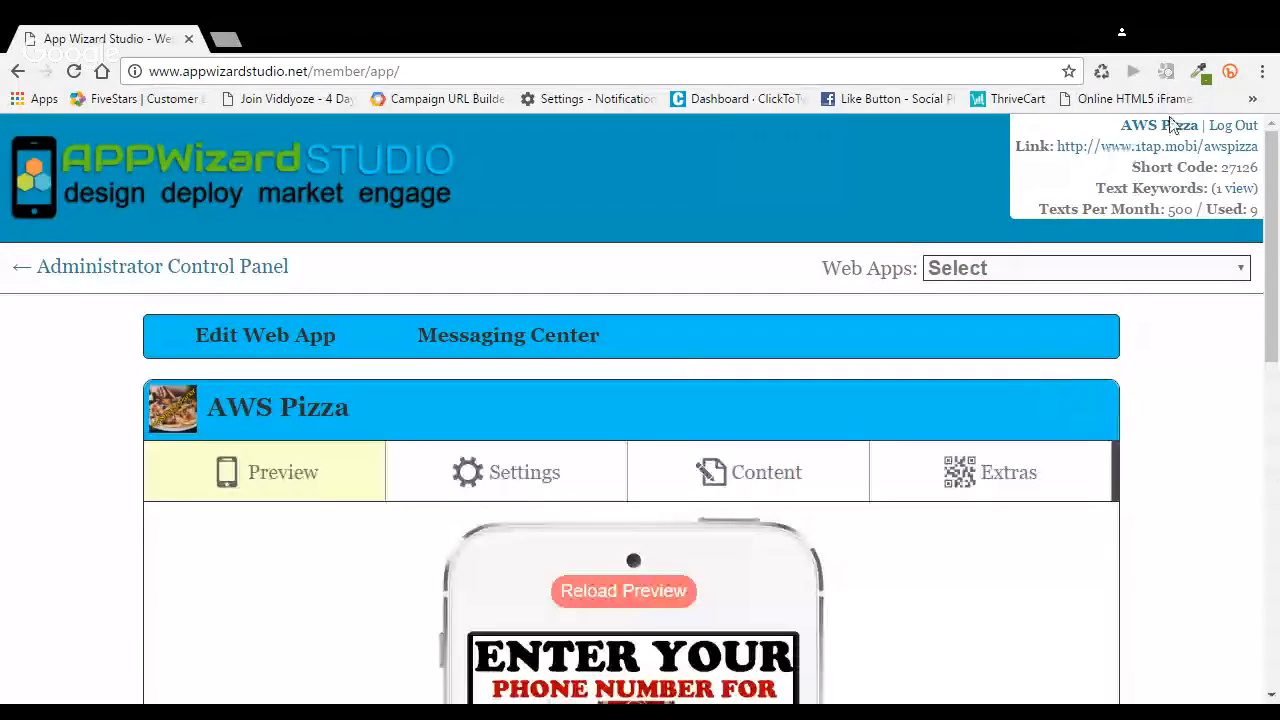